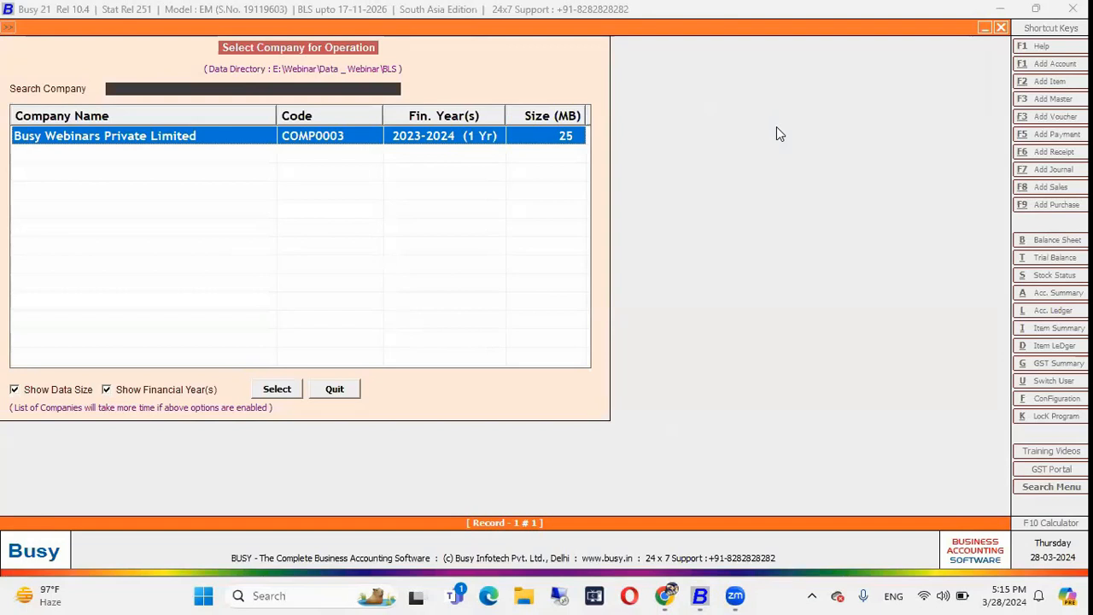
Open the company Busy Webinars Private Limited and dismiss the financial year reminder
{"action": "key", "text": "Return"}
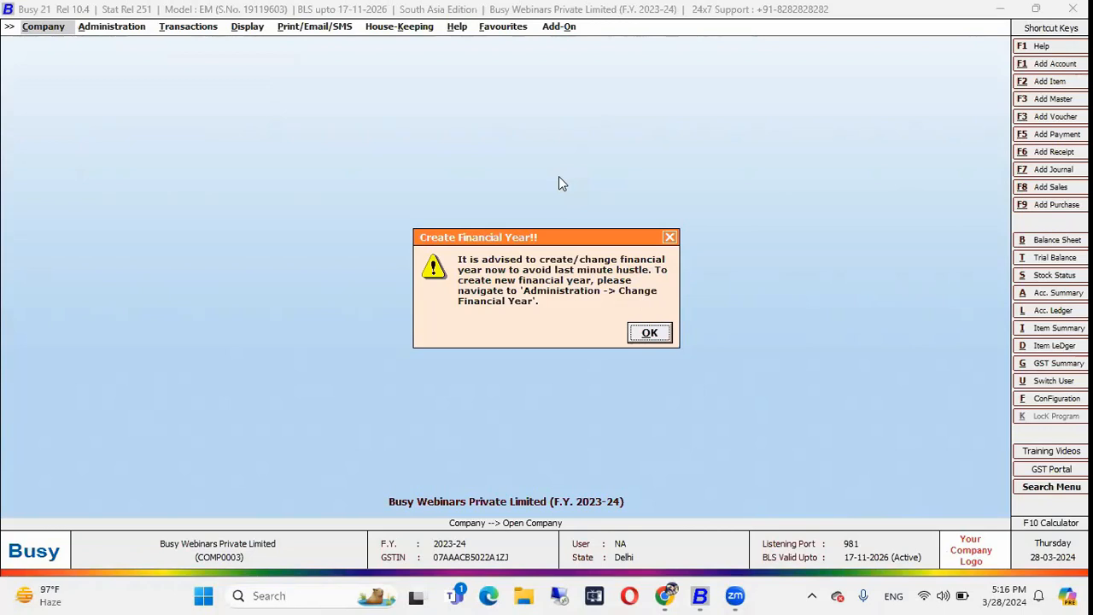
{"action": "key", "text": "Return"}
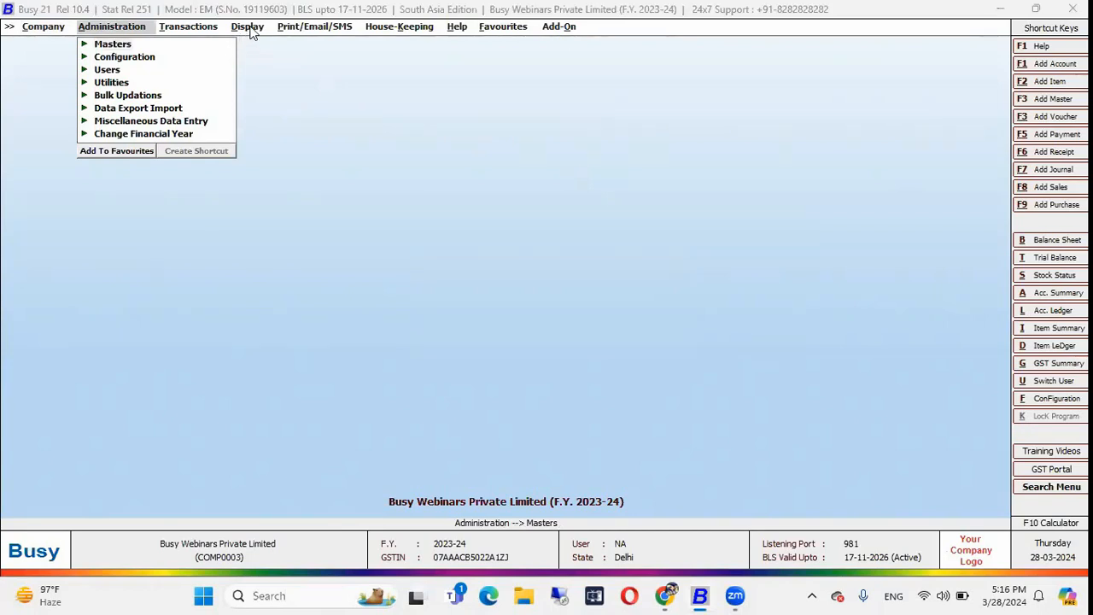
Open the options for the depreciation chart according to the Income Tax Act
{"action": "left_click", "coordinate": [252, 31]}
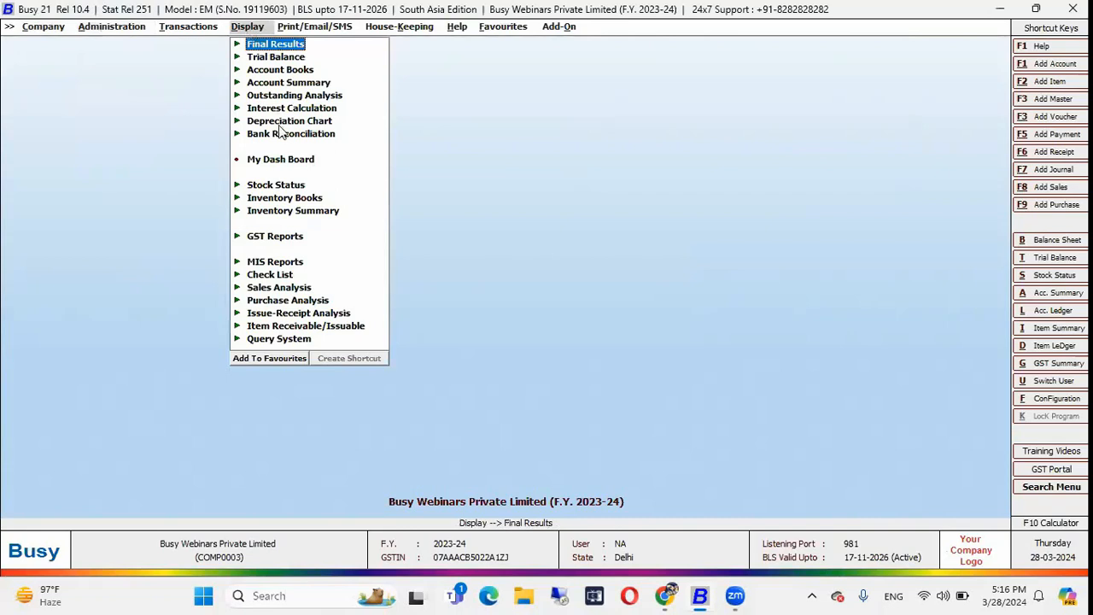
{"action": "key", "text": "Down"}
{"action": "key", "text": "Down"}
{"action": "key", "text": "Down"}
{"action": "key", "text": "Down"}
{"action": "key", "text": "Down"}
{"action": "key", "text": "Down"}
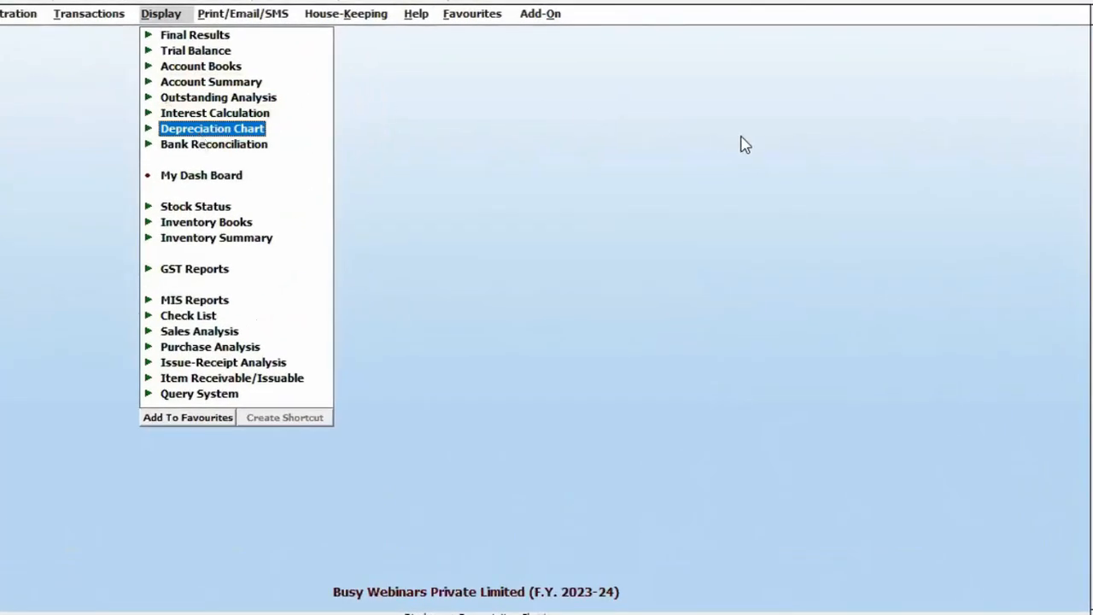
{"action": "key", "text": "Return"}
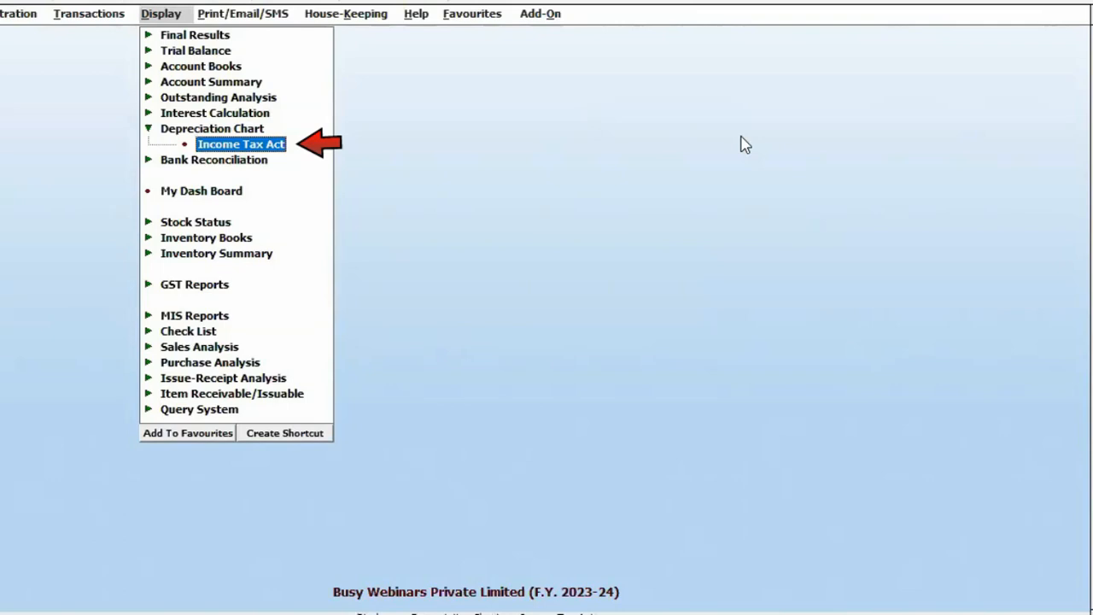
{"action": "key", "text": "Return"}
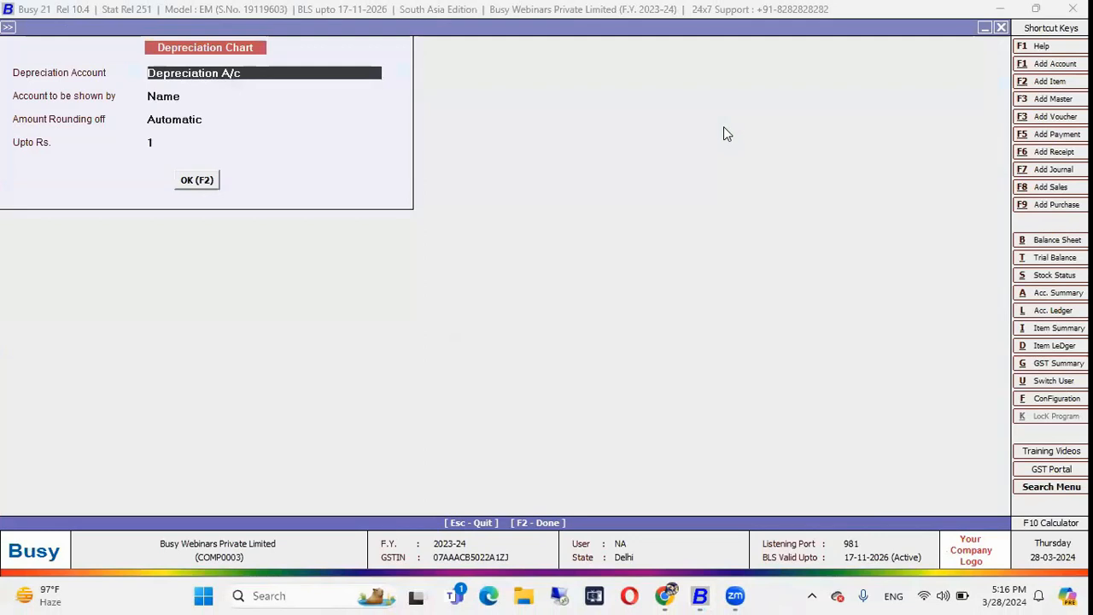
Check the group and details in the Depreciation A/c account master, and close it without changes
{"action": "key", "text": "Return"}
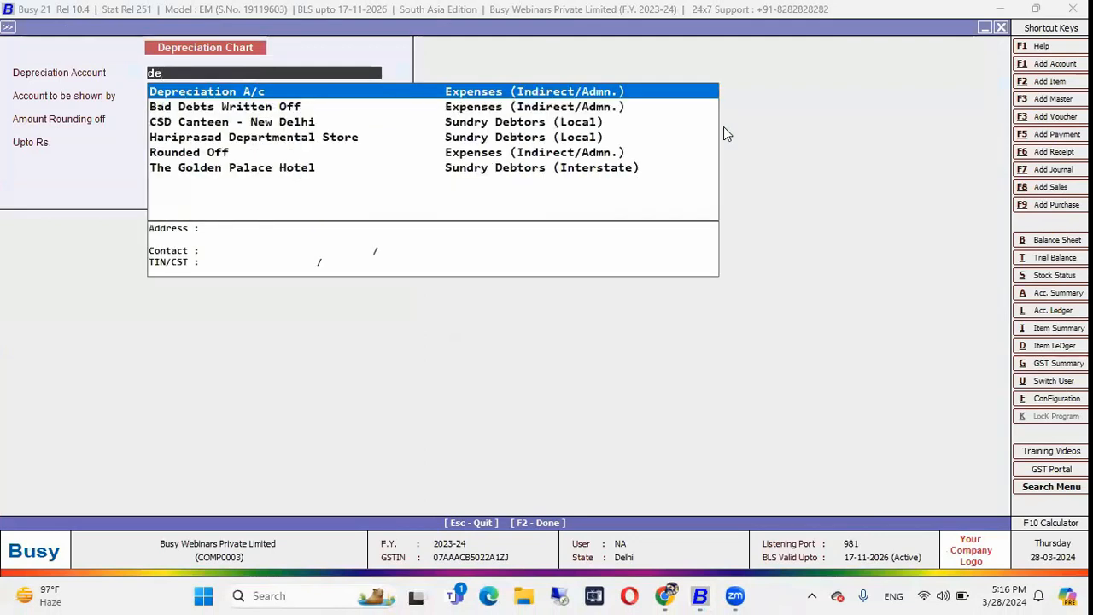
{"action": "key", "text": "Return"}
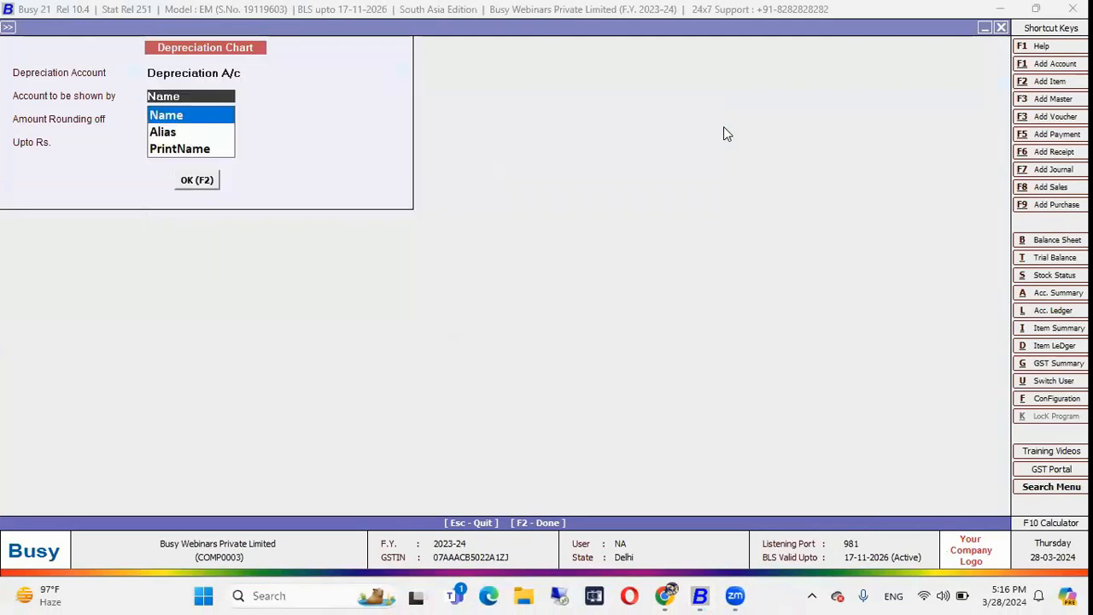
{"action": "key", "text": "Escape"}
{"action": "key", "text": "alt+m"}
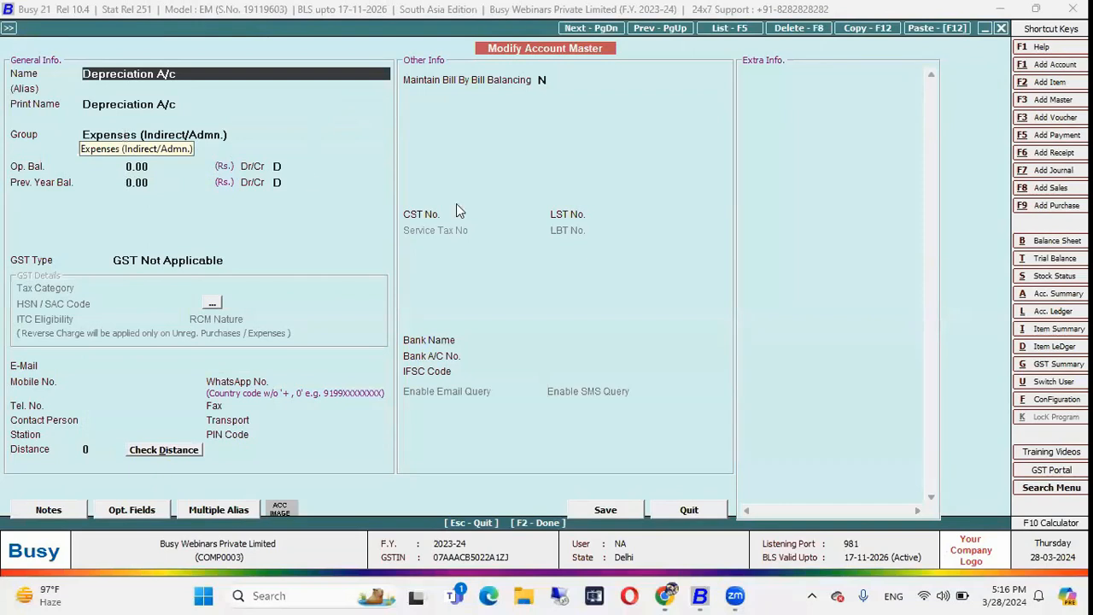
{"action": "left_click", "coordinate": [690, 510]}
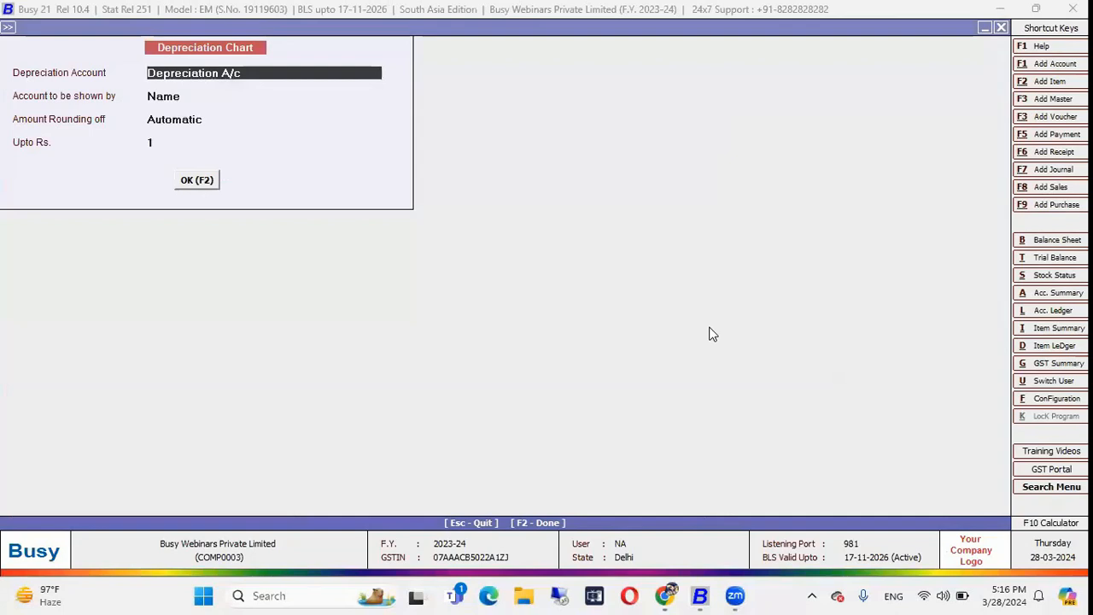
Generate the depreciation chart for Depreciation A/c, with accounts shown by Name and automatic rounding off up to Rs. 1
{"action": "key", "text": "Return"}
{"action": "key", "text": "Return"}
{"action": "key", "text": "Return"}
{"action": "key", "text": "Return"}
{"action": "key", "text": "Return"}
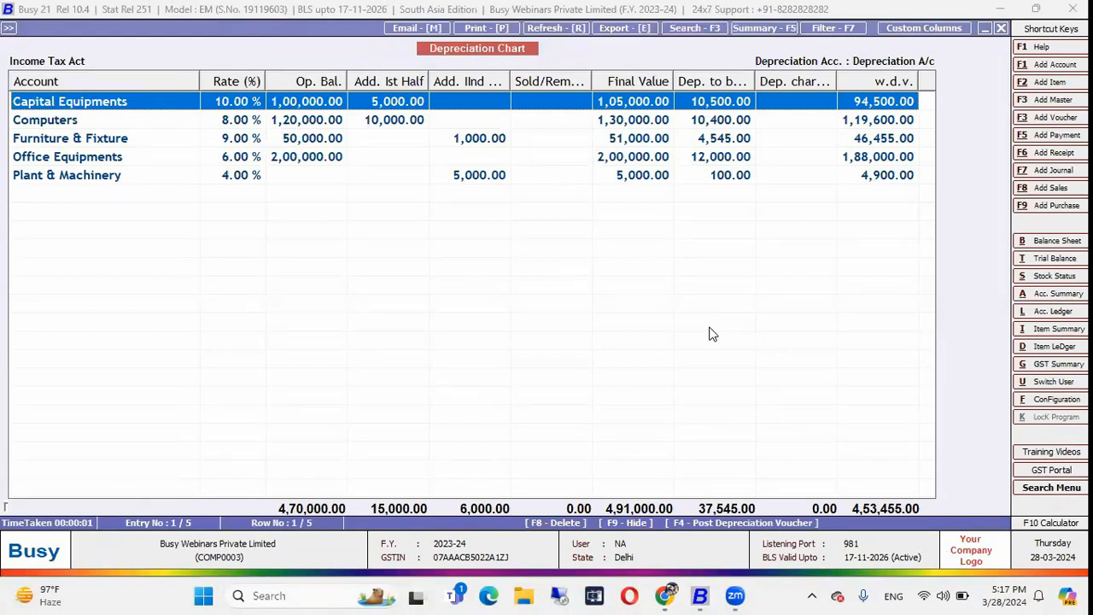
View the annual and half-yearly depreciation rates in the Capital Equipments account master, and return to the chart without changes
{"action": "key", "text": "Return"}
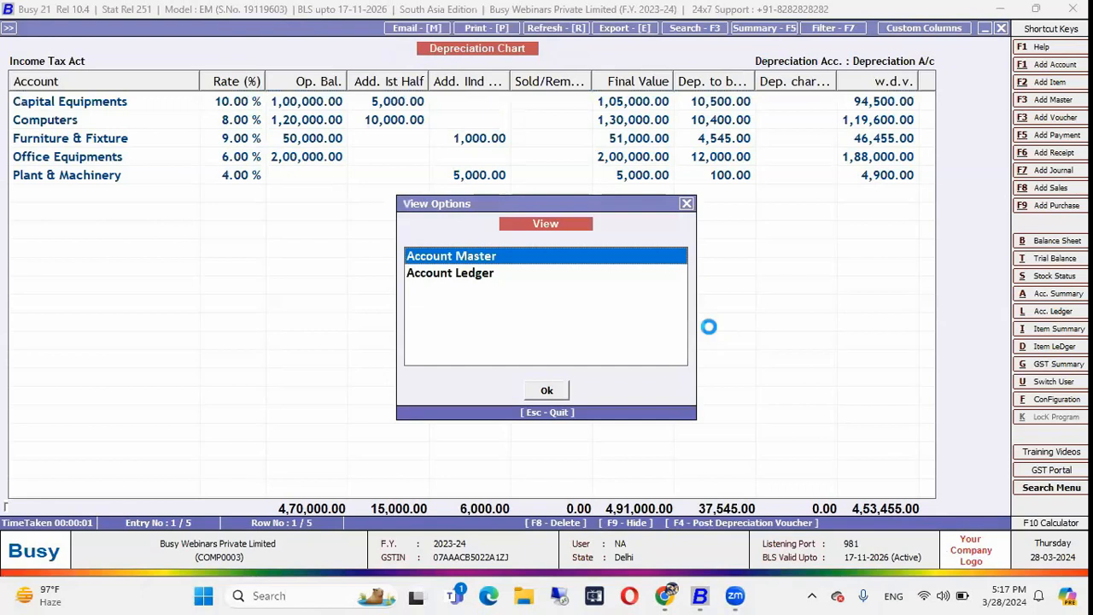
{"action": "key", "text": "Return"}
{"action": "key", "text": "Return"}
{"action": "key", "text": "Return"}
{"action": "key", "text": "Return"}
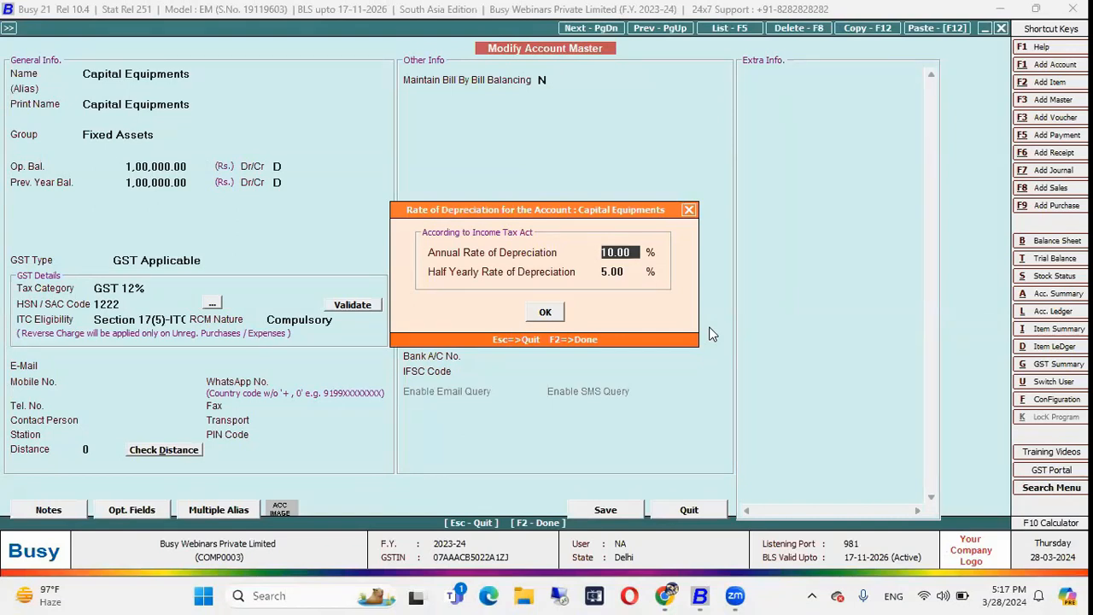
{"action": "key", "text": "Escape"}
{"action": "key", "text": "Escape"}
{"action": "key", "text": "Return"}
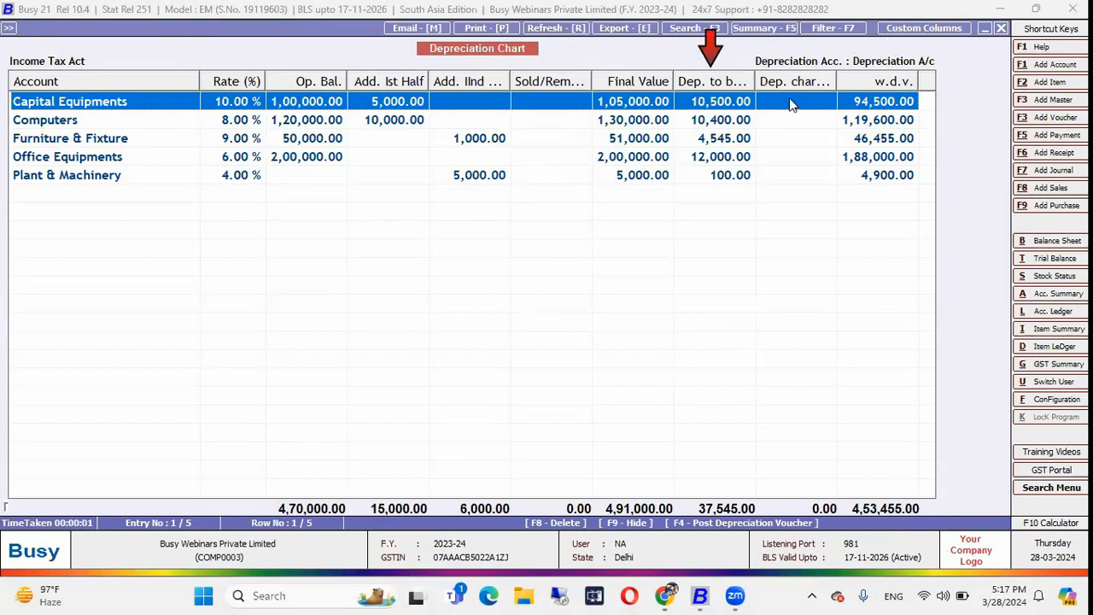
Widen the column for depreciation to be charged and examine the w.d.v. figures of the fixed assets
{"action": "left_click_drag", "start_coordinate": [751, 77], "coordinate": [798, 81]}
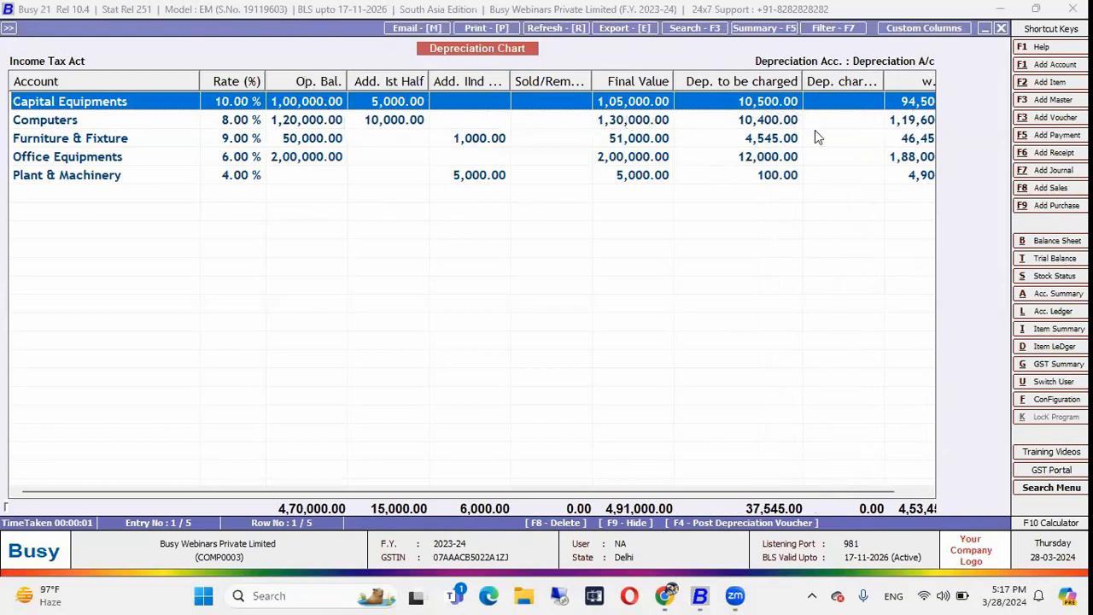
{"action": "left_click", "coordinate": [870, 82]}
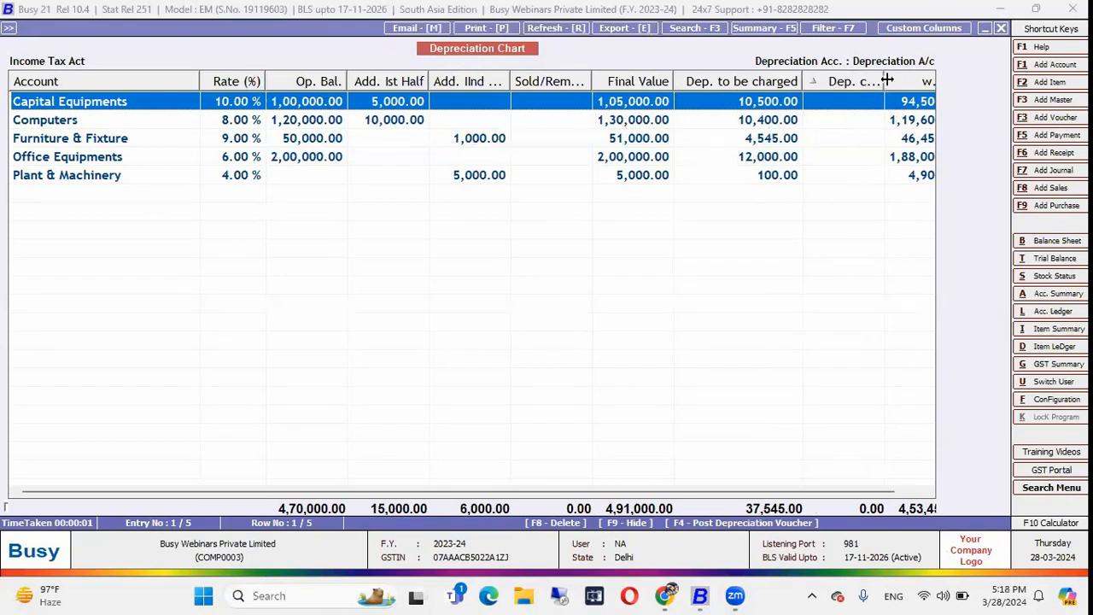
{"action": "left_click", "coordinate": [914, 492]}
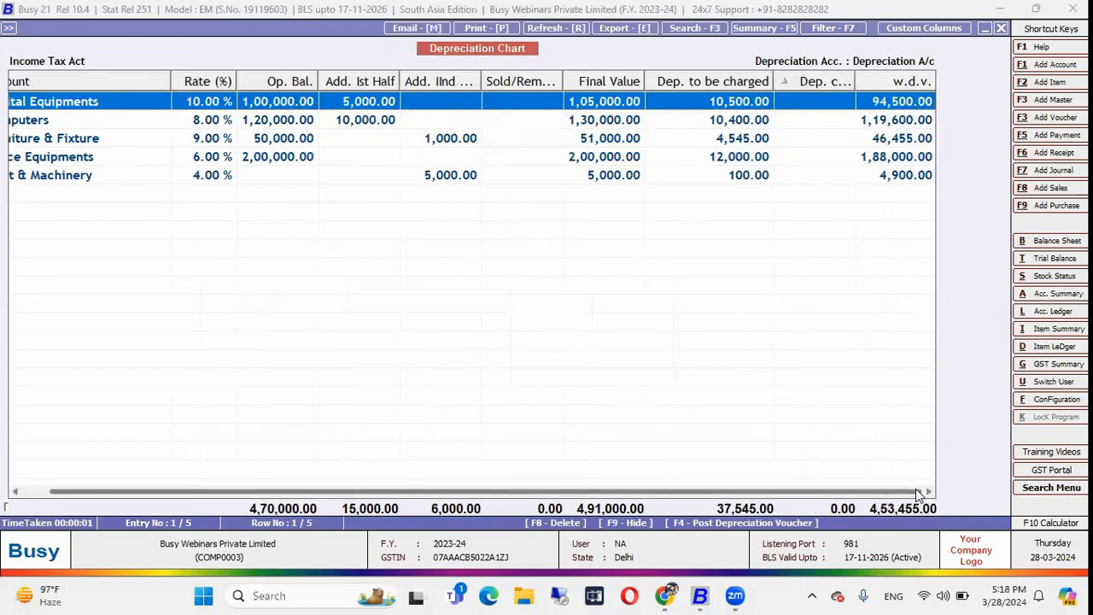
{"action": "left_click", "coordinate": [886, 126]}
{"action": "left_click", "coordinate": [867, 161]}
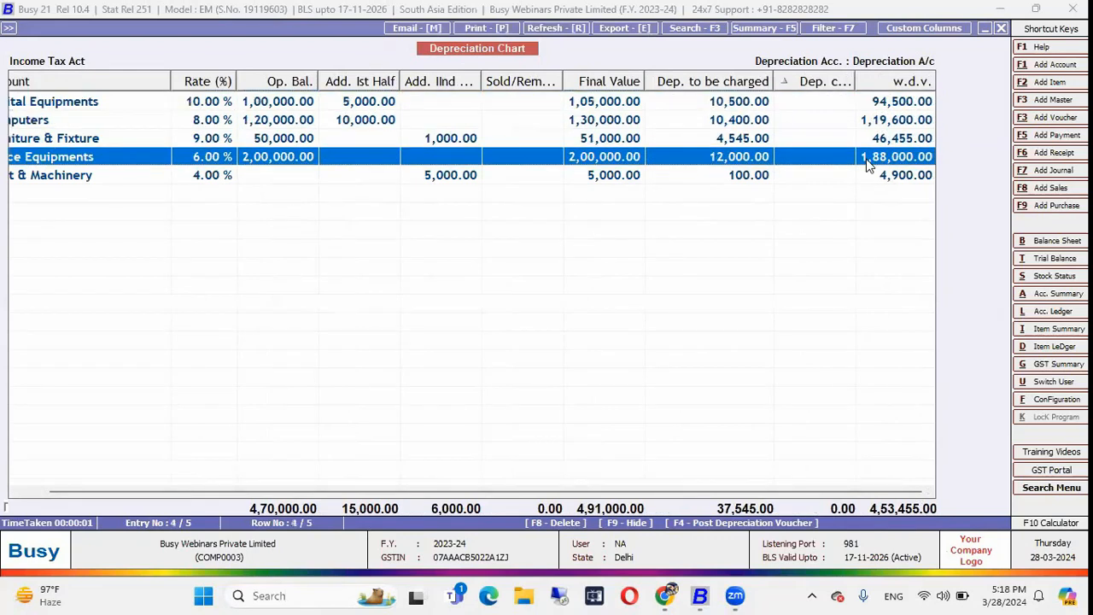
{"action": "left_click", "coordinate": [868, 175]}
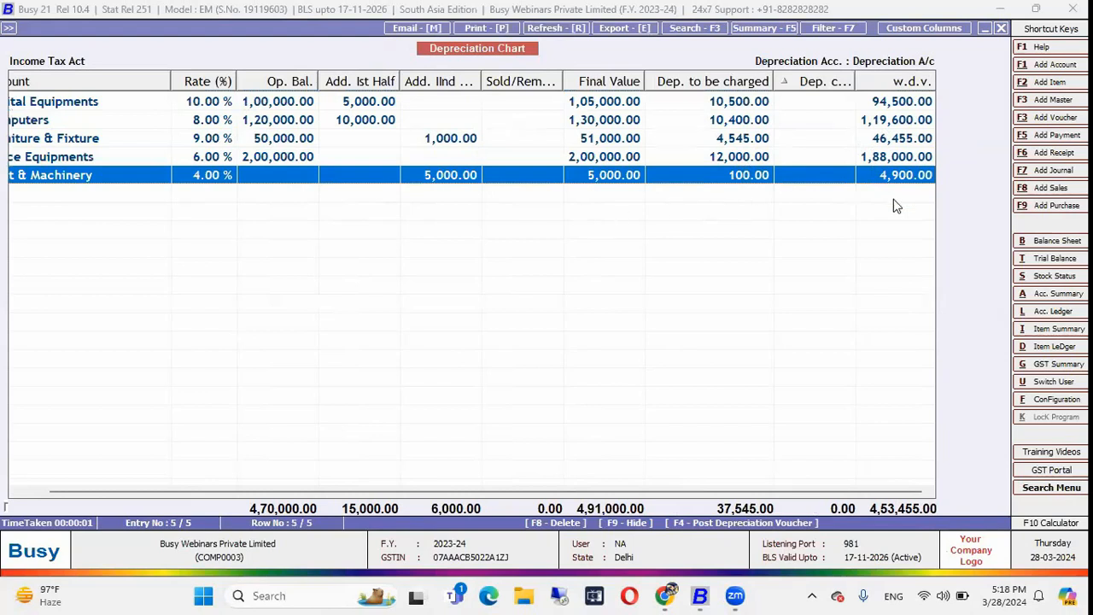
{"action": "left_click", "coordinate": [28, 490]}
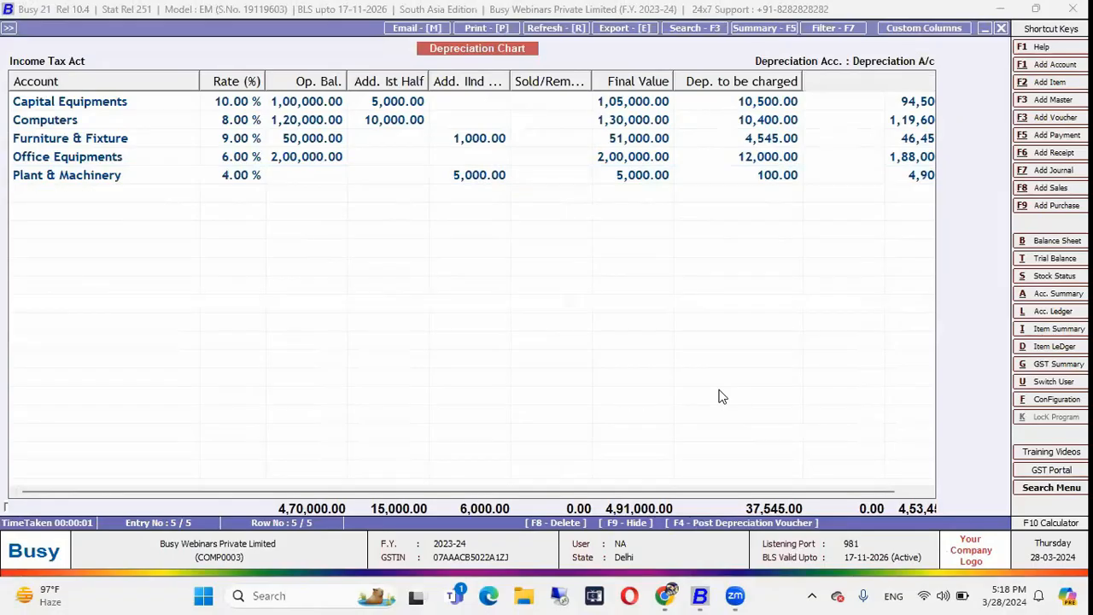
Post depreciation vouchers for all accounts in the Main series, dated 31-03-2024, against Depreciation A/c with the narration for the period ending 31-03-2024
{"action": "key", "text": "F4"}
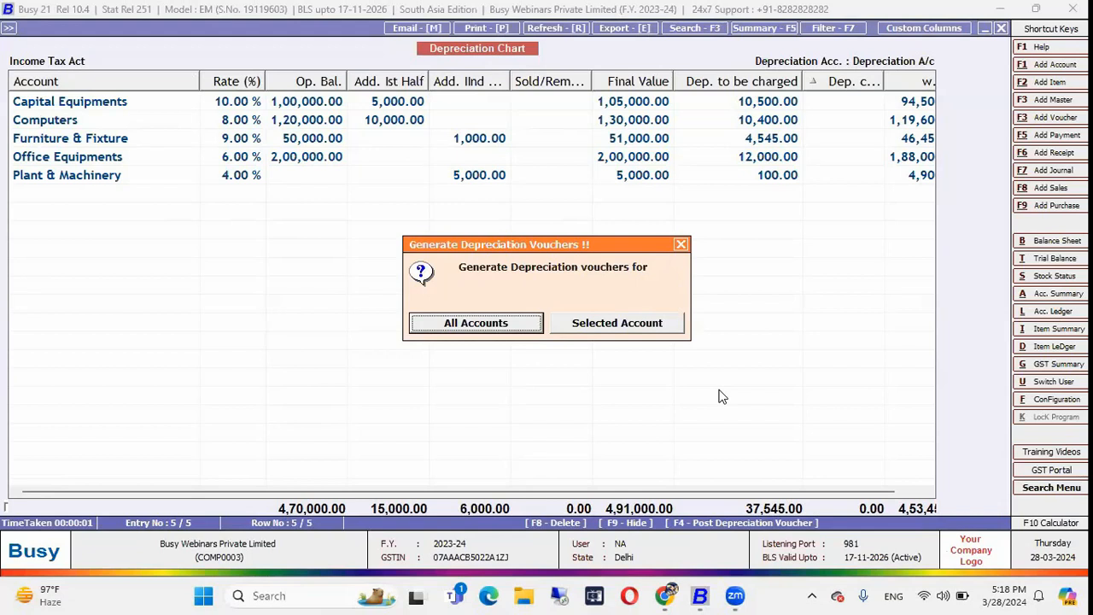
{"action": "key", "text": "Return"}
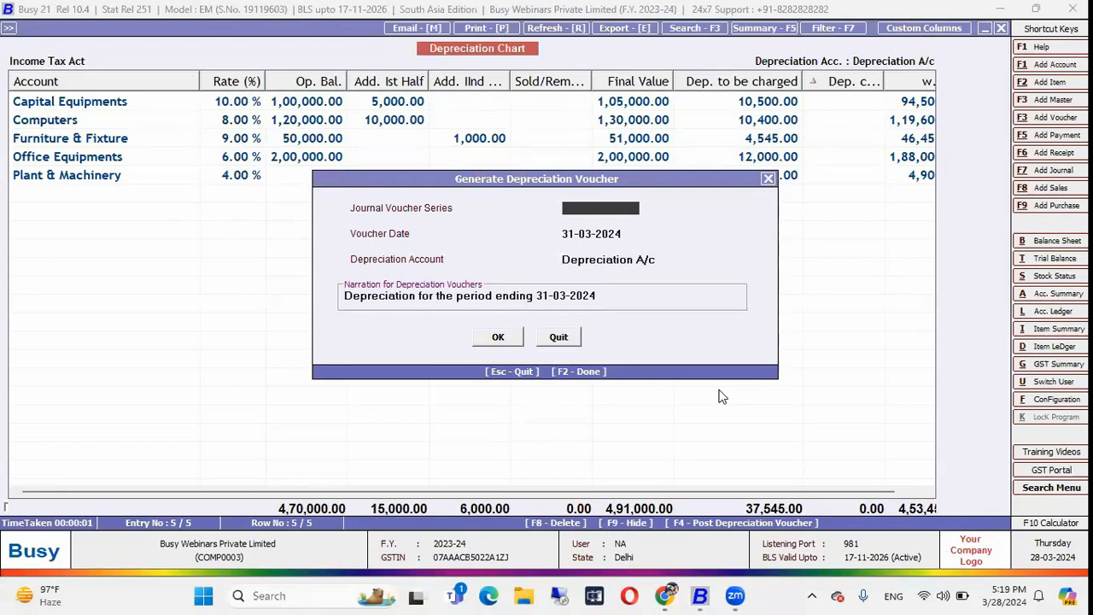
{"action": "key", "text": "space"}
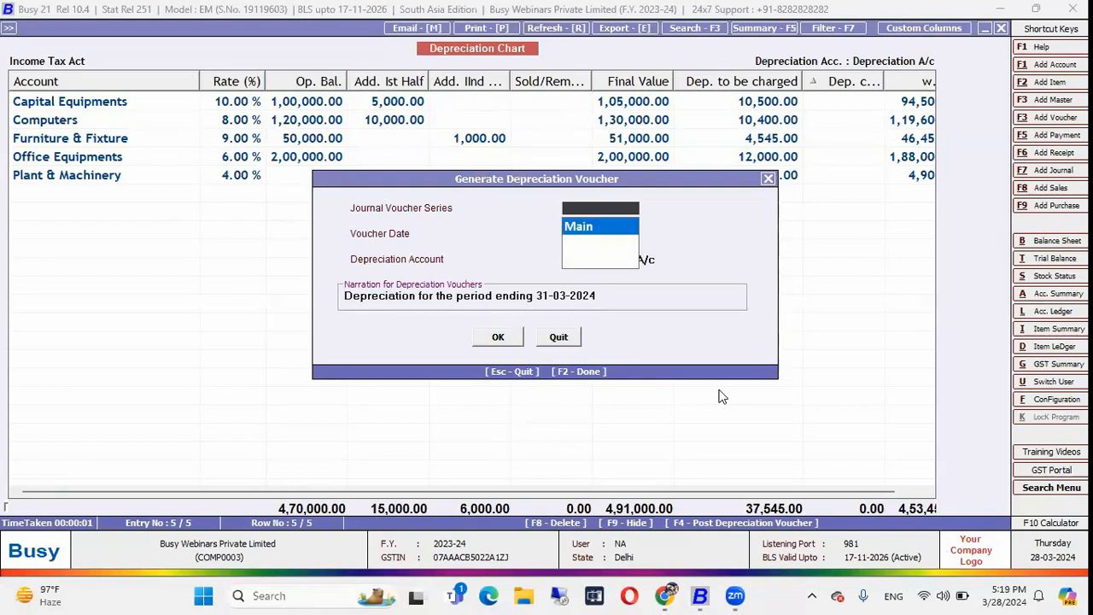
{"action": "key", "text": "Return"}
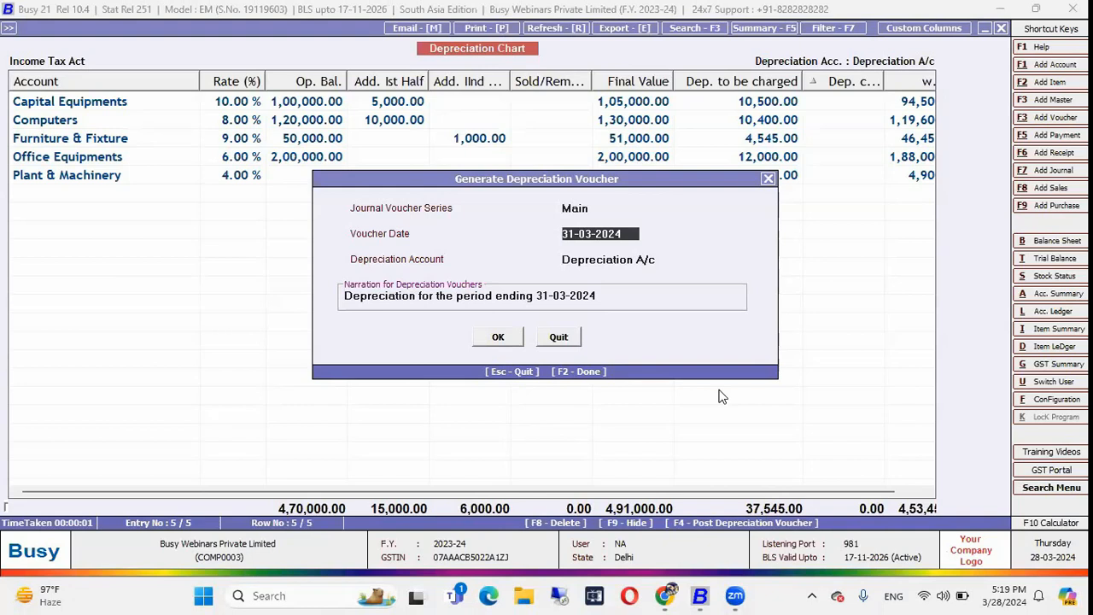
{"action": "key", "text": "Return"}
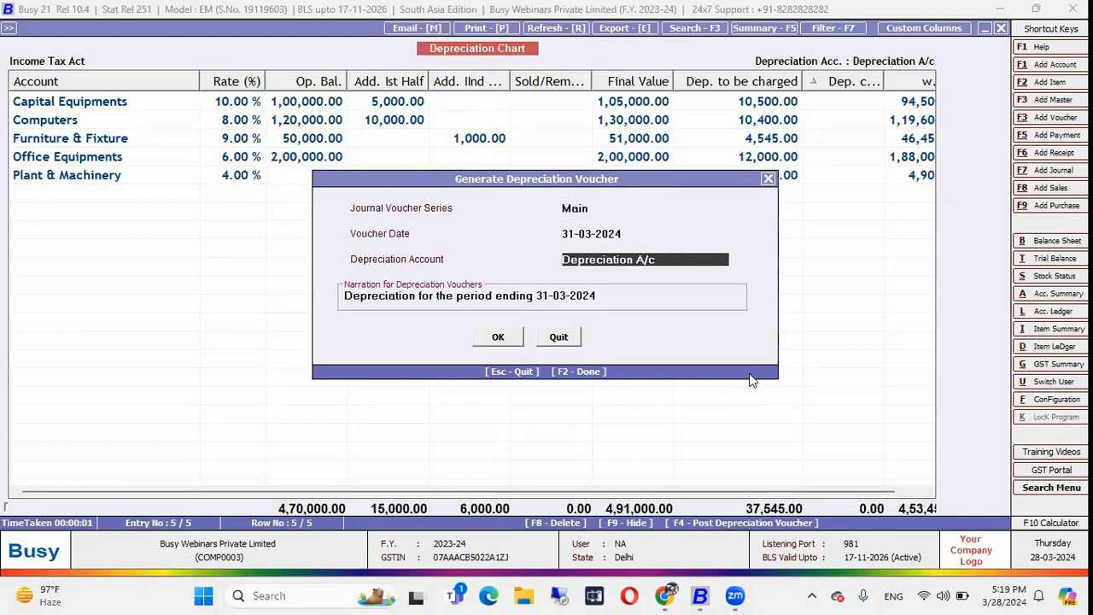
{"action": "left_click", "coordinate": [613, 298]}
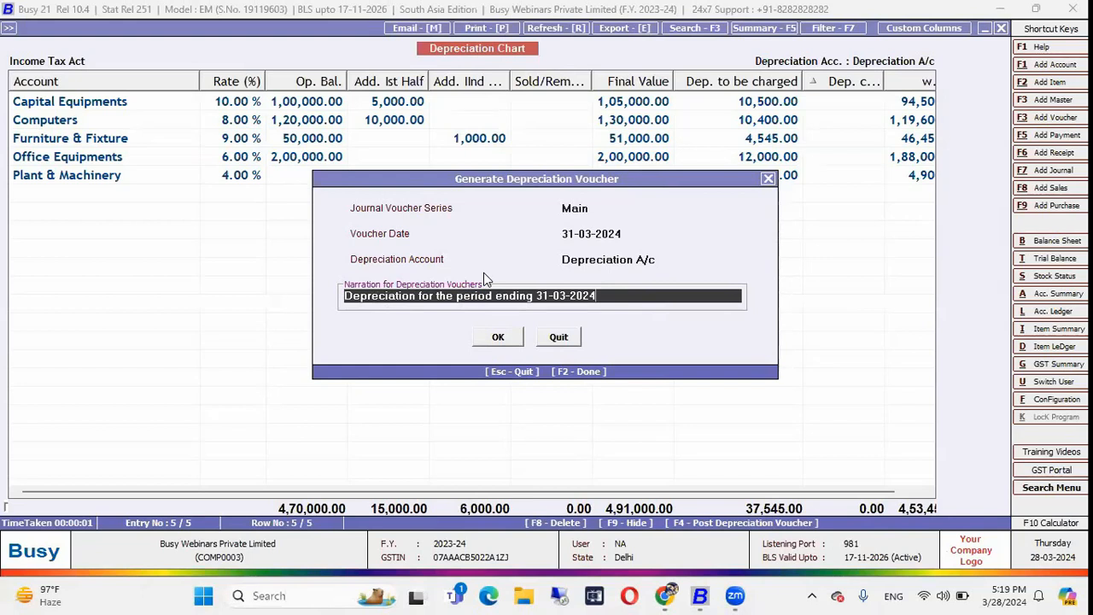
{"action": "left_click", "coordinate": [496, 337]}
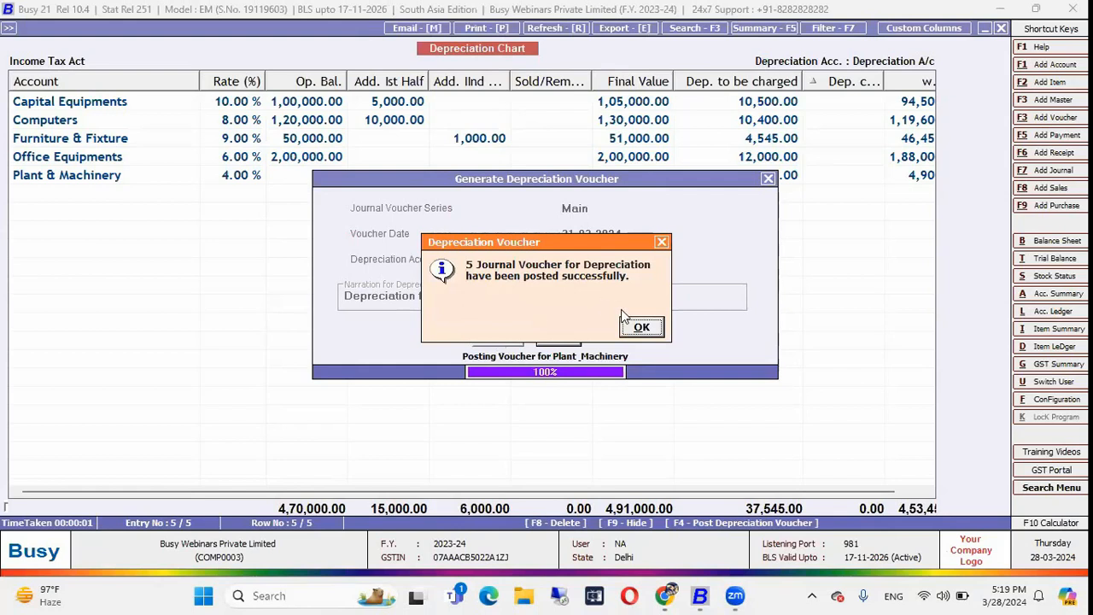
{"action": "left_click", "coordinate": [642, 329]}
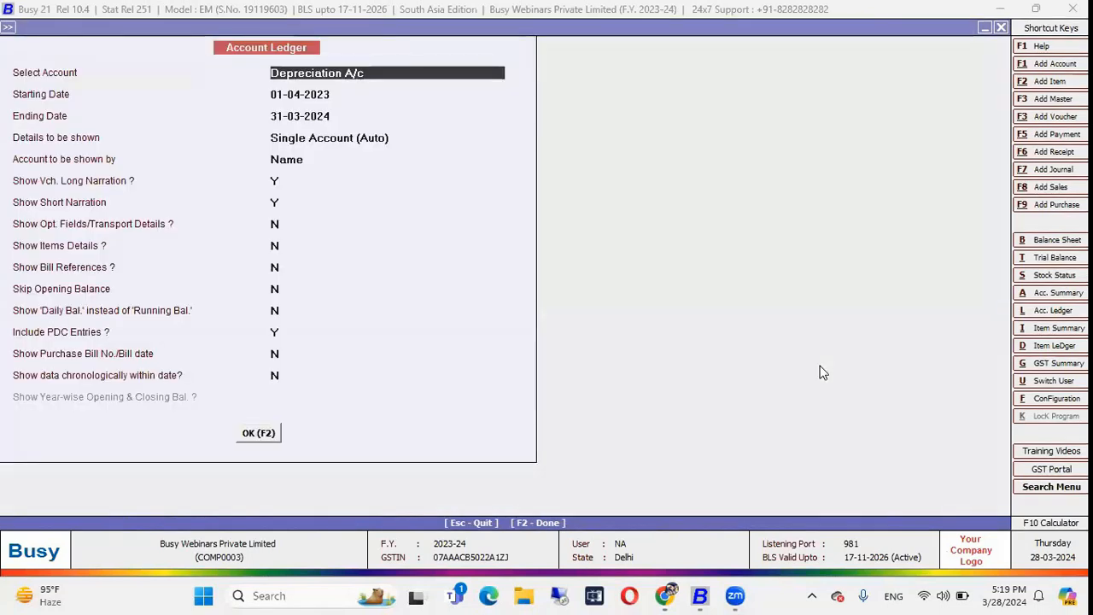
Generate the Depreciation A/c ledger from 01-04-2023 to 31-03-2024 as a single account, shown by Name with long and short narrations
{"action": "key", "text": "Return"}
{"action": "key", "text": "Return"}
{"action": "key", "text": "Return"}
{"action": "key", "text": "Return"}
{"action": "key", "text": "Return"}
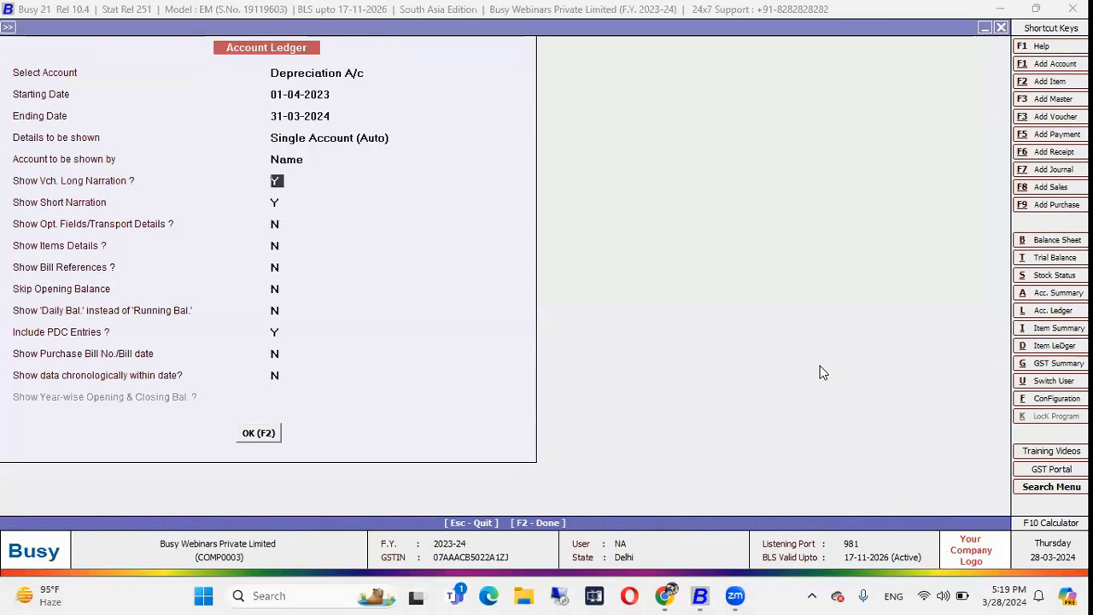
{"action": "key", "text": "F2"}
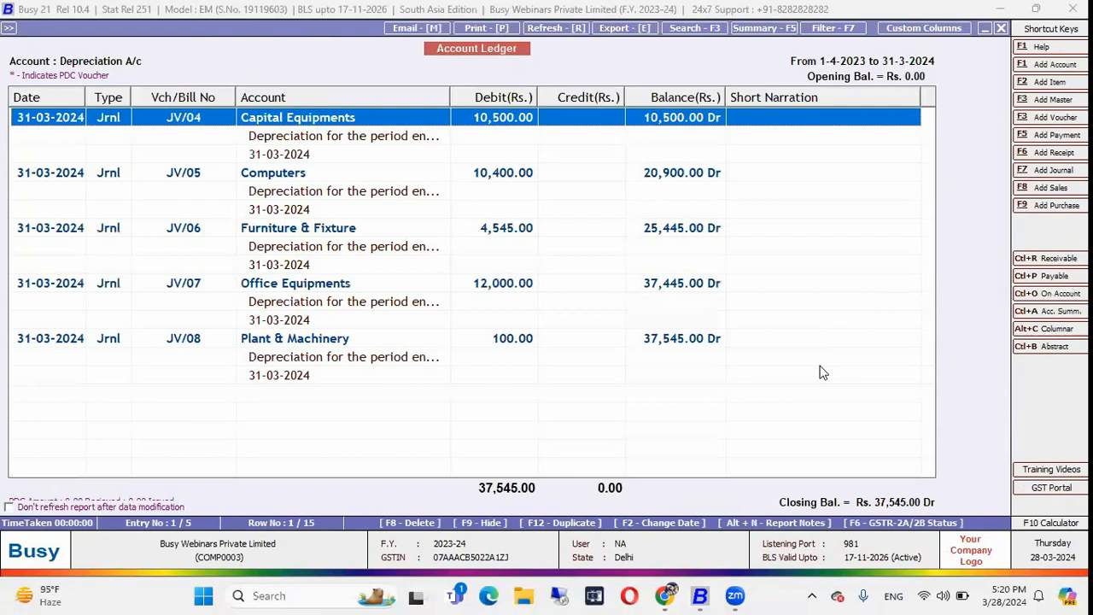
Review the posted depreciation journal entries for each fixed asset in the Depreciation A/c ledger
{"action": "key", "text": "Down"}
{"action": "key", "text": "Down"}
{"action": "key", "text": "Down"}
{"action": "key", "text": "Down"}
{"action": "key", "text": "Down"}
{"action": "key", "text": "Down"}
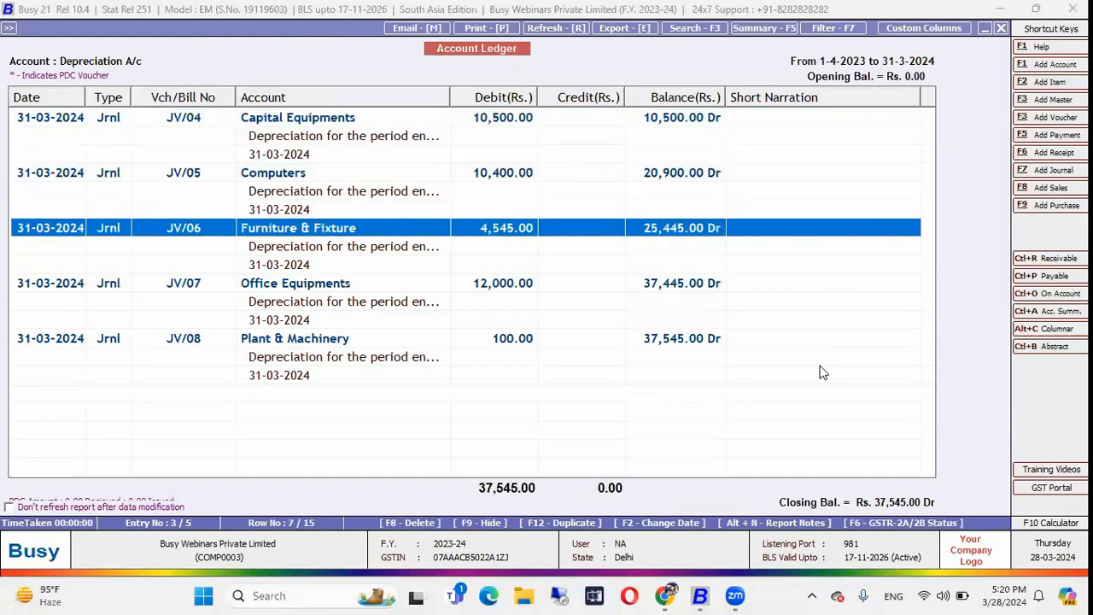
{"action": "key", "text": "Down"}
{"action": "key", "text": "Down"}
{"action": "key", "text": "Down"}
{"action": "key", "text": "Down"}
{"action": "key", "text": "Down"}
{"action": "key", "text": "Down"}
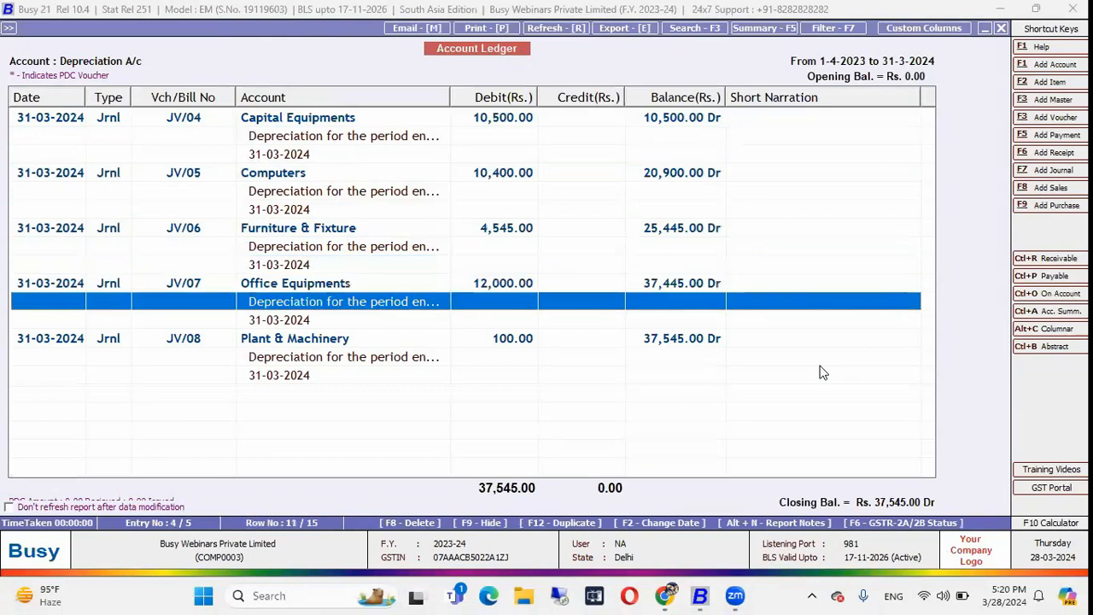
{"action": "key", "text": "Down"}
{"action": "key", "text": "Up"}
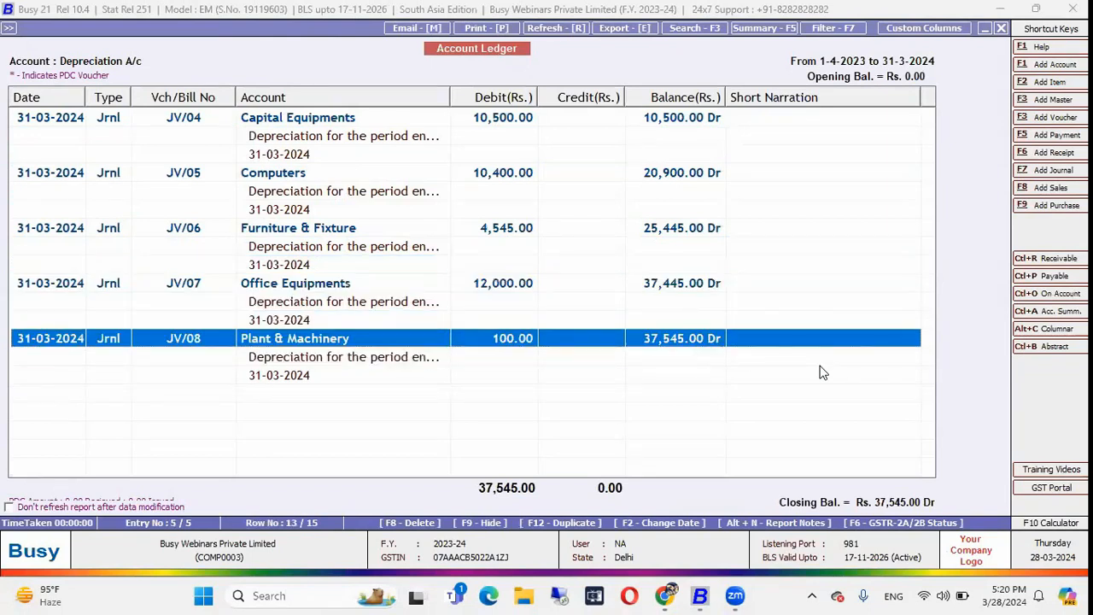
Open the Capital Equipments depreciation journal voucher JV/04 from the ledger
{"action": "key", "text": "Up"}
{"action": "key", "text": "Up"}
{"action": "key", "text": "Up"}
{"action": "key", "text": "Up"}
{"action": "key", "text": "Up"}
{"action": "key", "text": "Up"}
{"action": "key", "text": "Up"}
{"action": "key", "text": "Up"}
{"action": "key", "text": "Up"}
{"action": "key", "text": "Up"}
{"action": "key", "text": "Up"}
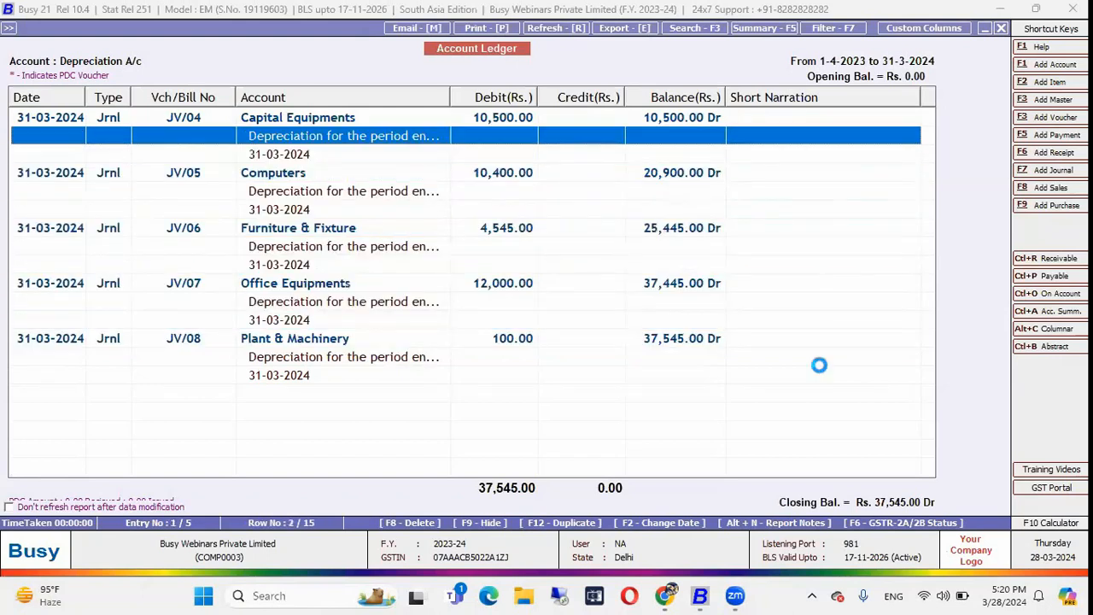
{"action": "key", "text": "Return"}
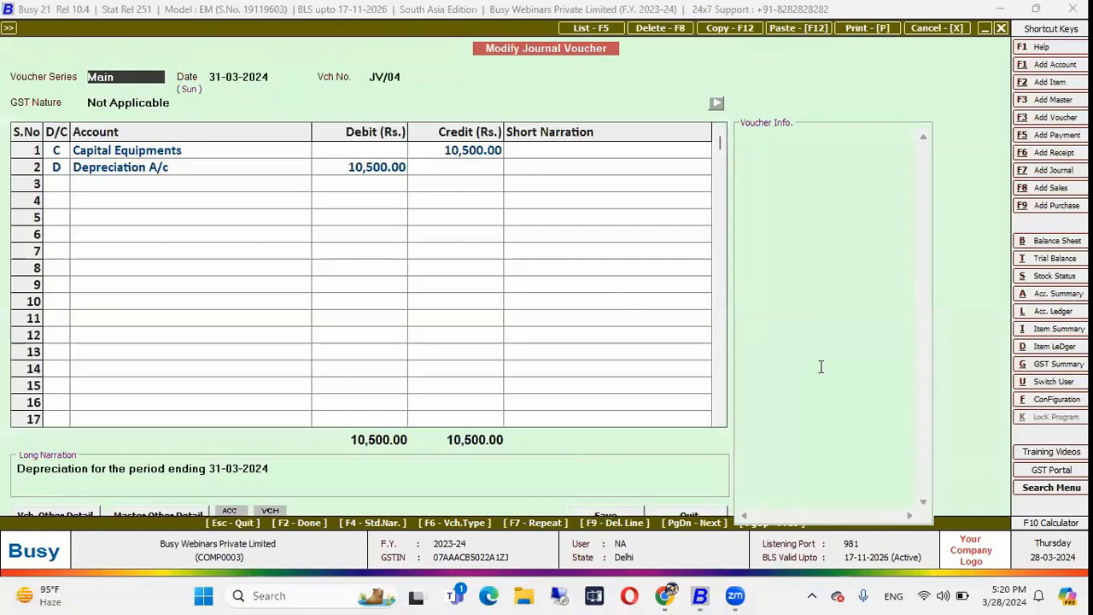
Check the credit amount on the Capital Equipments line of JV/04 and close the voucher, ledger and depreciation chart
{"action": "left_click", "coordinate": [467, 157]}
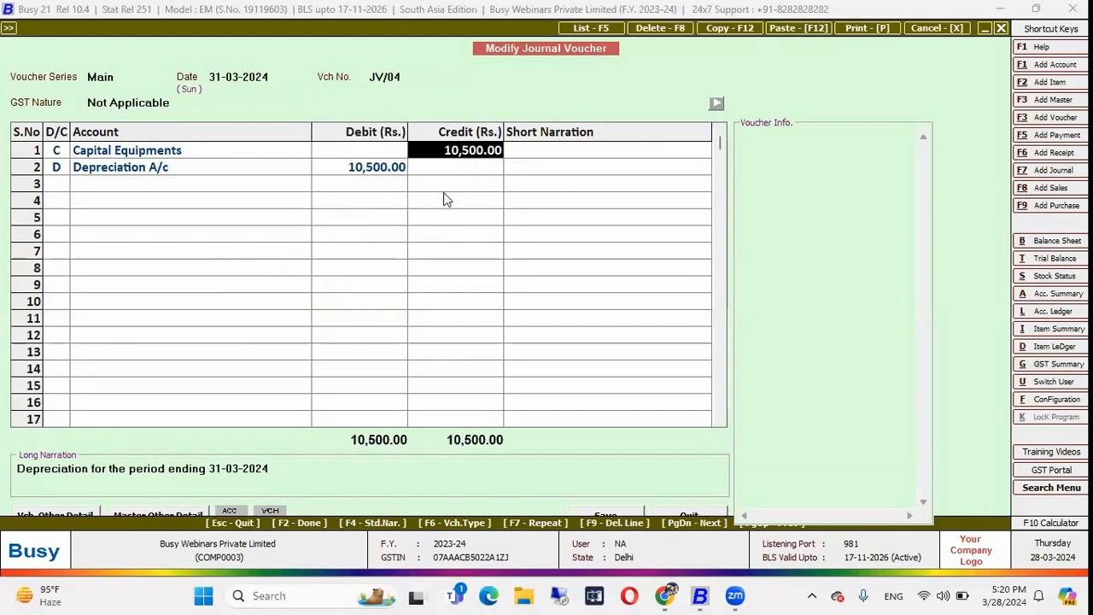
{"action": "key", "text": "Escape"}
{"action": "key", "text": "Escape"}
{"action": "key", "text": "Escape"}
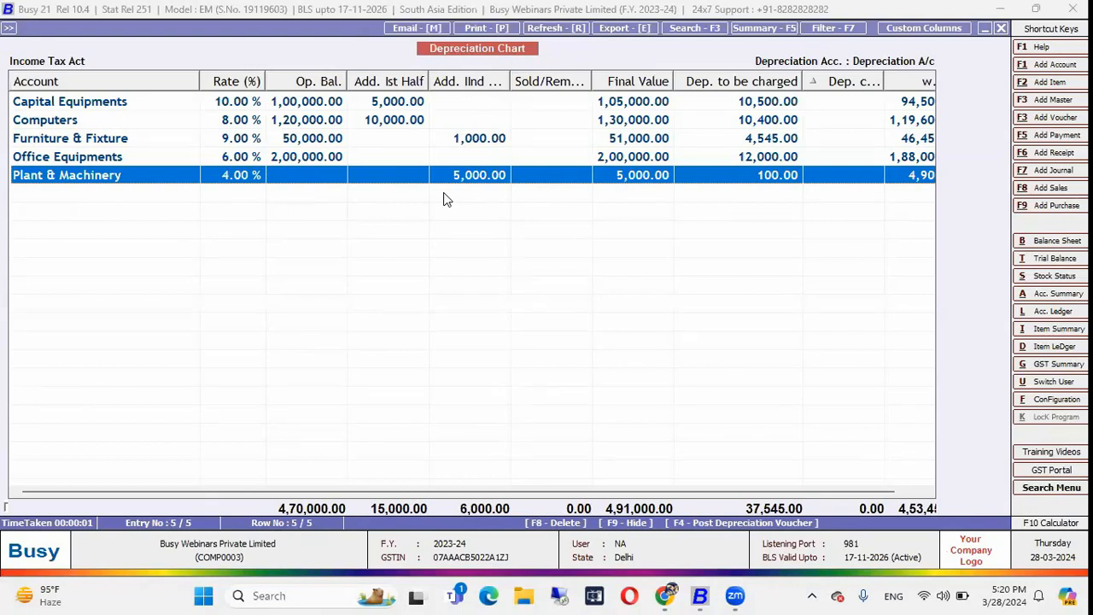
{"action": "key", "text": "Escape"}
{"action": "key", "text": "Escape"}
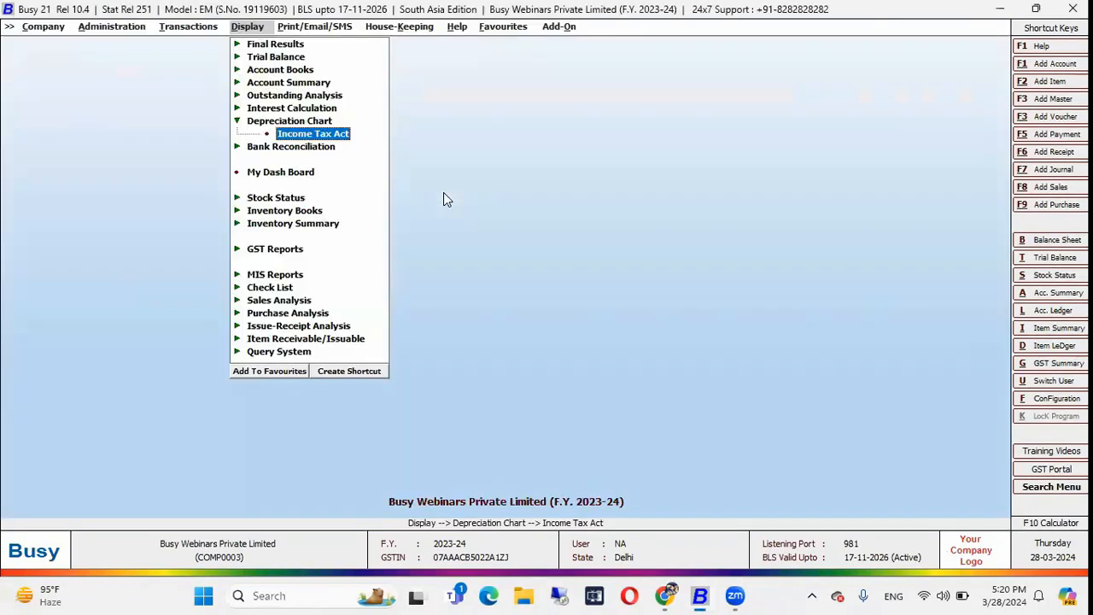
Generate the Depreciation A/c ledger for 01-04-2023 to 31-03-2024 and open the Capital Equipments journal voucher JV/04
{"action": "key", "text": "l"}
{"action": "key", "text": "Return"}
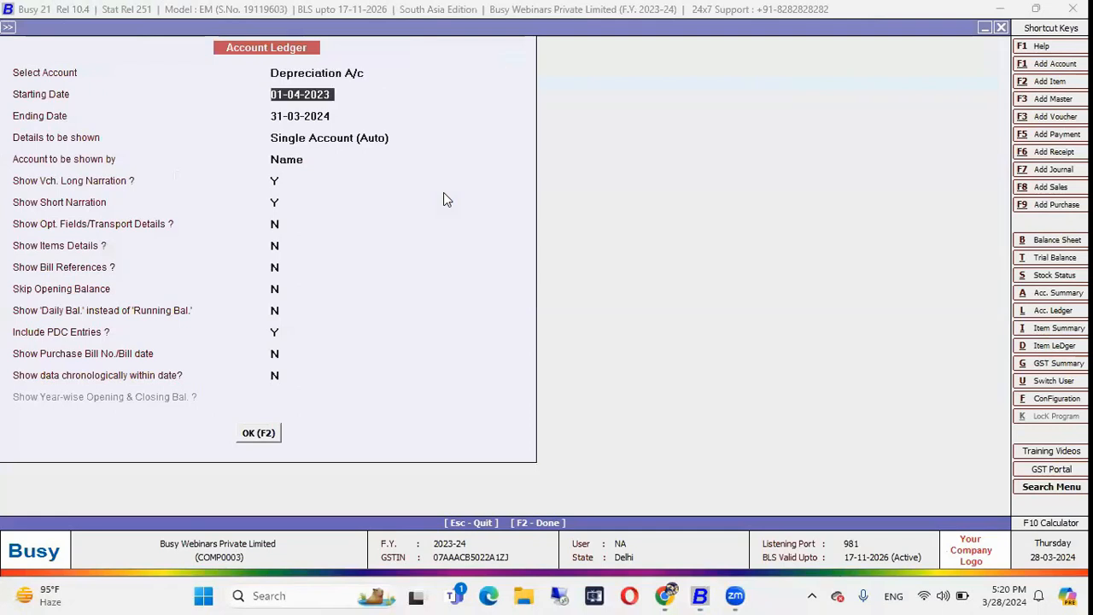
{"action": "key", "text": "F2"}
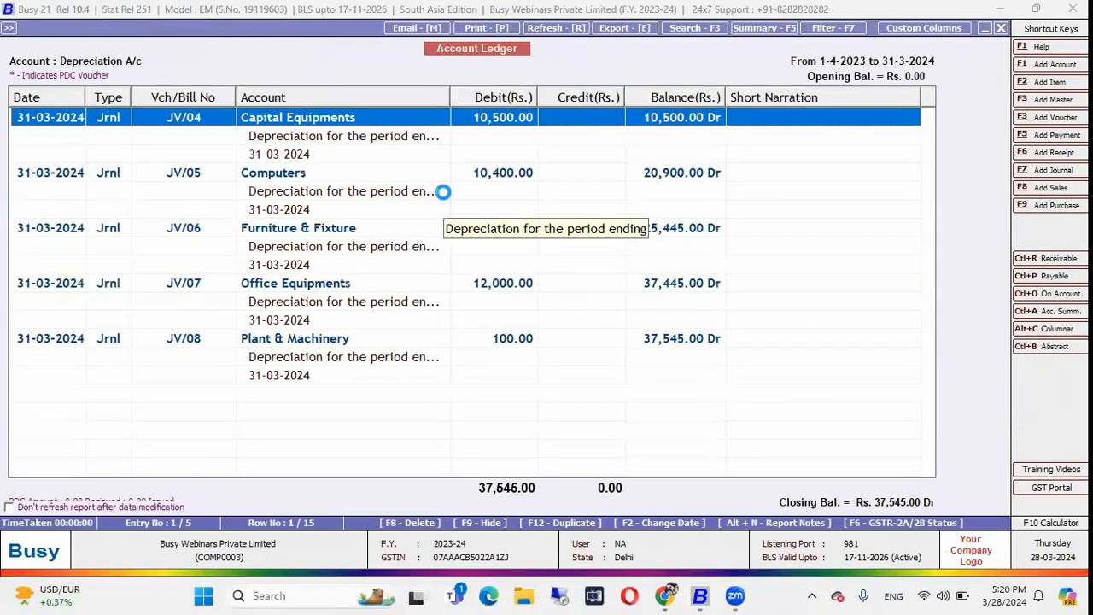
{"action": "key", "text": "Return"}
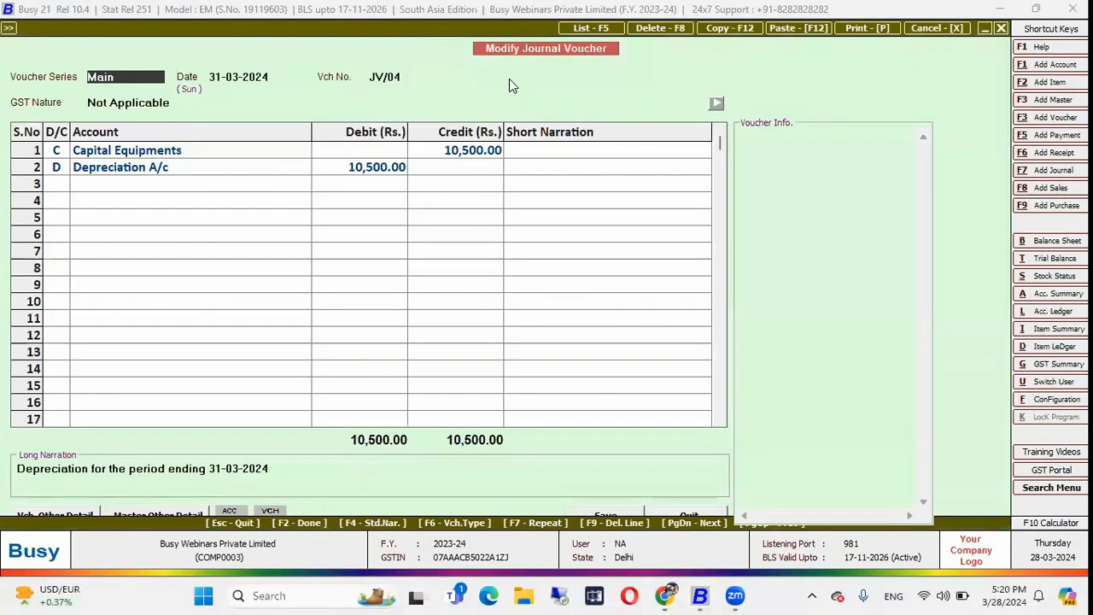
Examine the date, debit and credit accounts and credit amount in JV/04, and close the voucher and ledger
{"action": "left_click", "coordinate": [253, 77]}
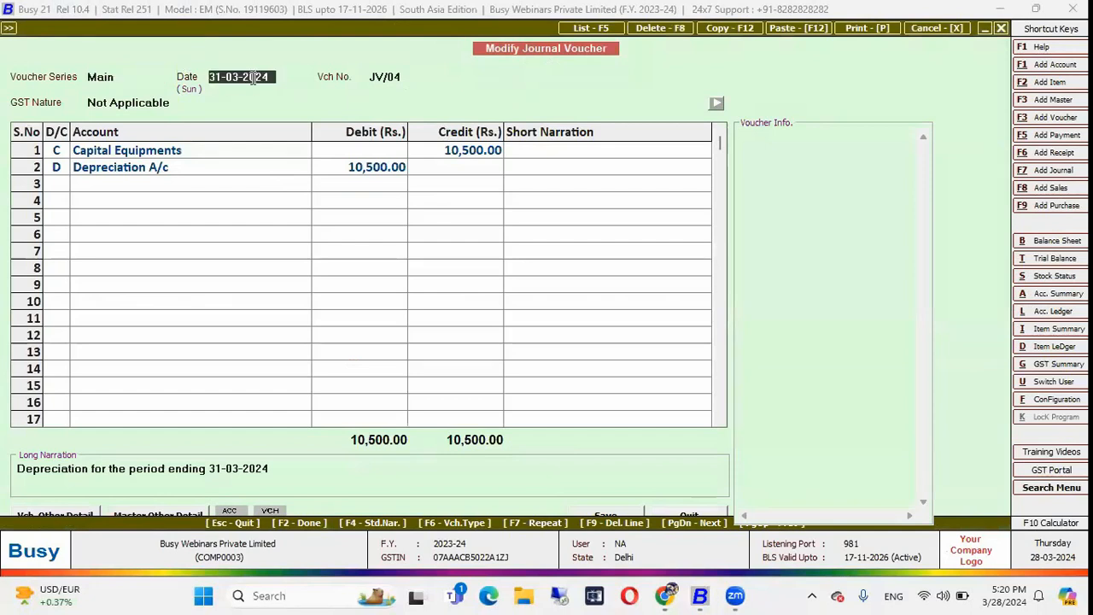
{"action": "key", "text": "Return"}
{"action": "key", "text": "Return"}
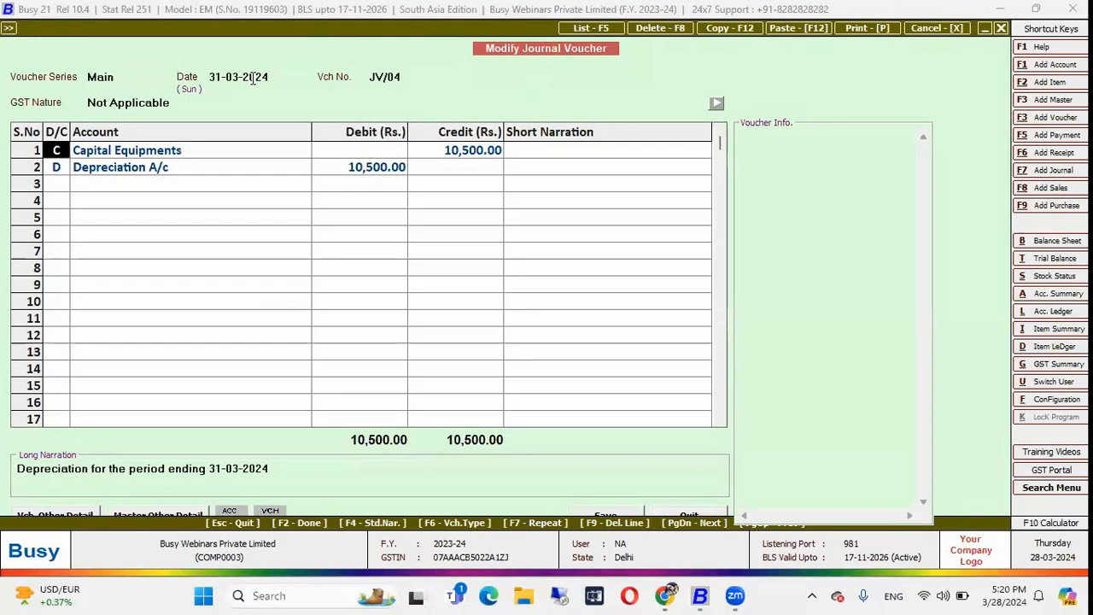
{"action": "key", "text": "Right"}
{"action": "key", "text": "Down"}
{"action": "key", "text": "Left"}
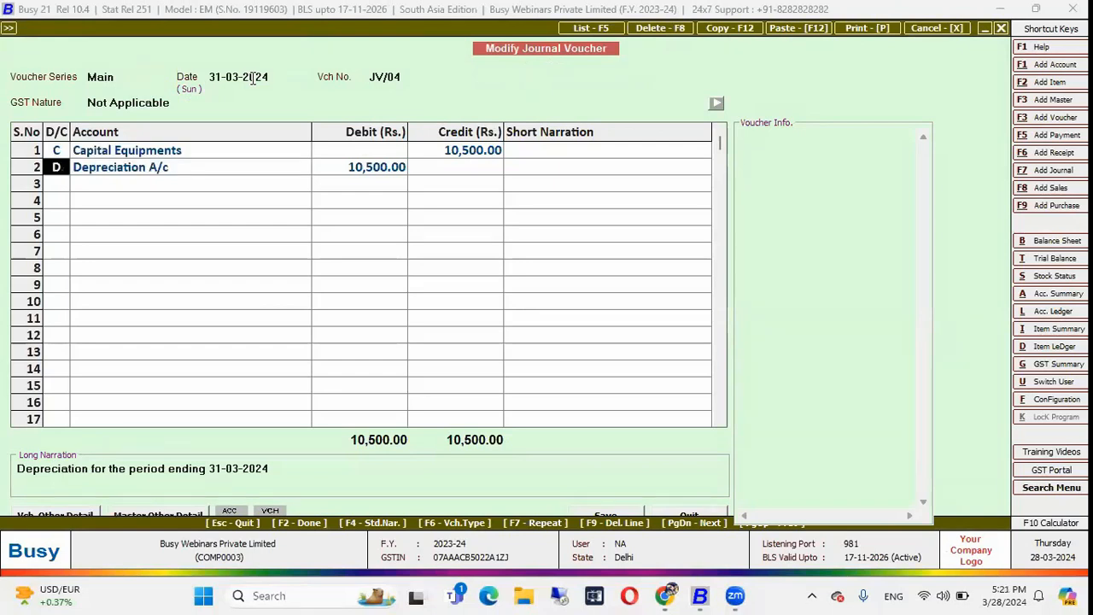
{"action": "key", "text": "Right"}
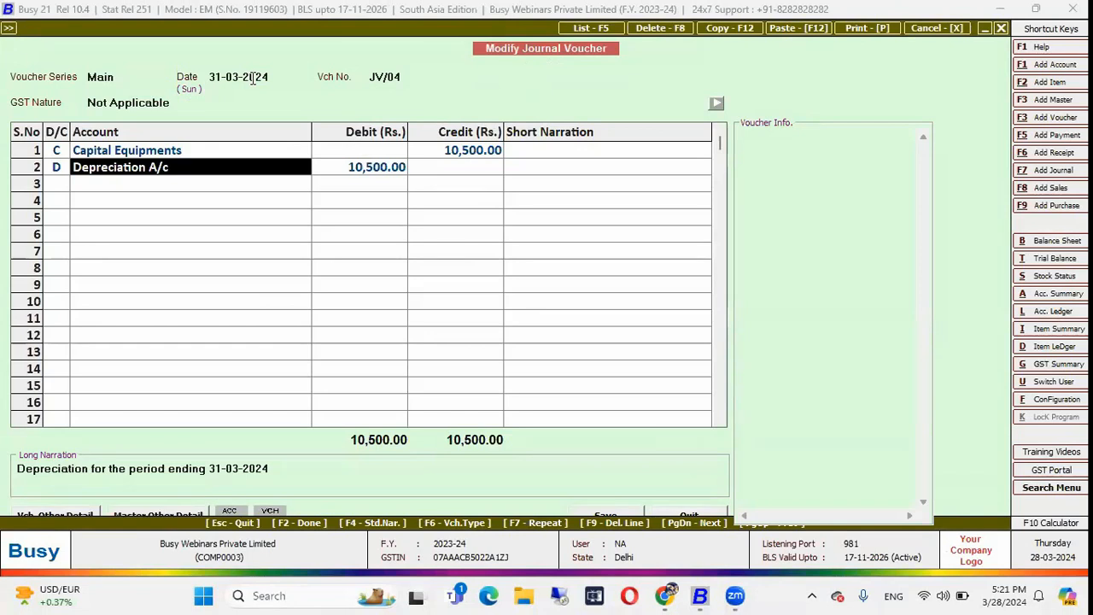
{"action": "key", "text": "Up"}
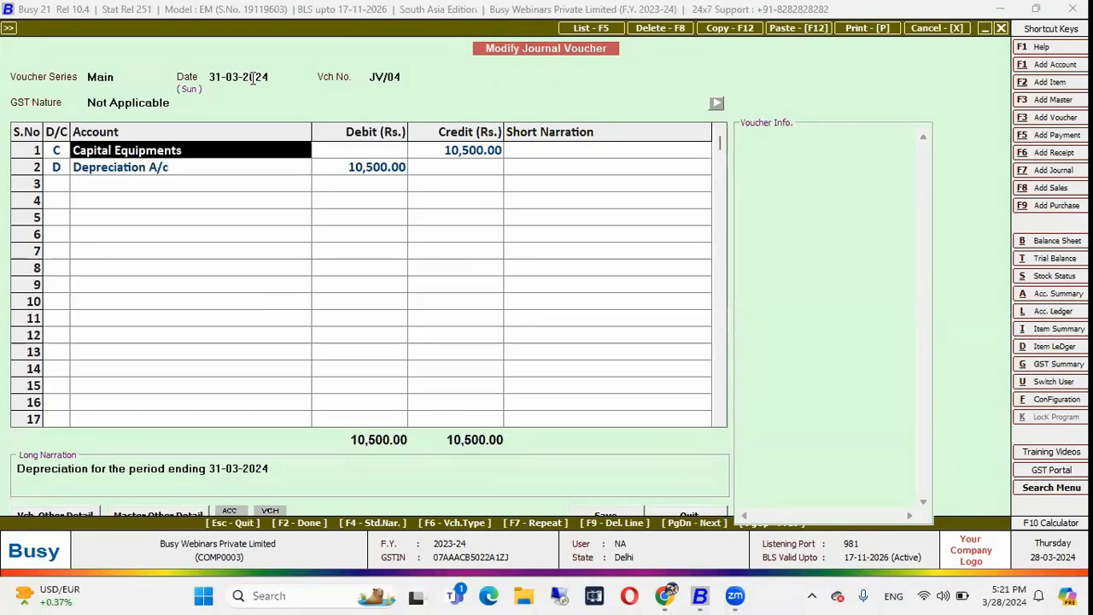
{"action": "key", "text": "Right"}
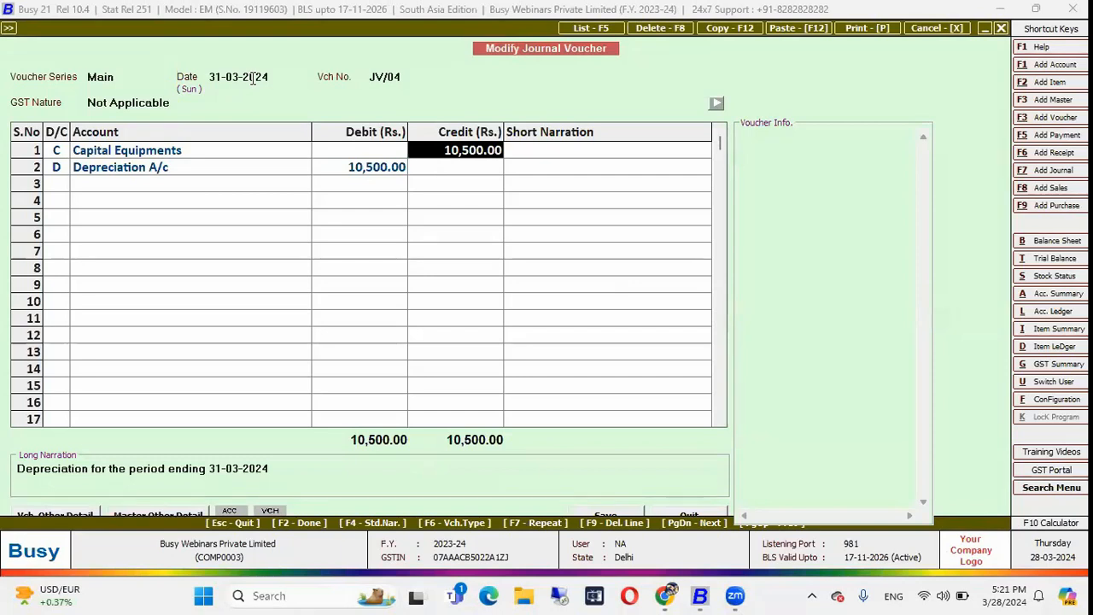
{"action": "key", "text": "Escape"}
{"action": "key", "text": "Return"}
{"action": "key", "text": "Escape"}
{"action": "key", "text": "Escape"}
{"action": "key", "text": "Escape"}
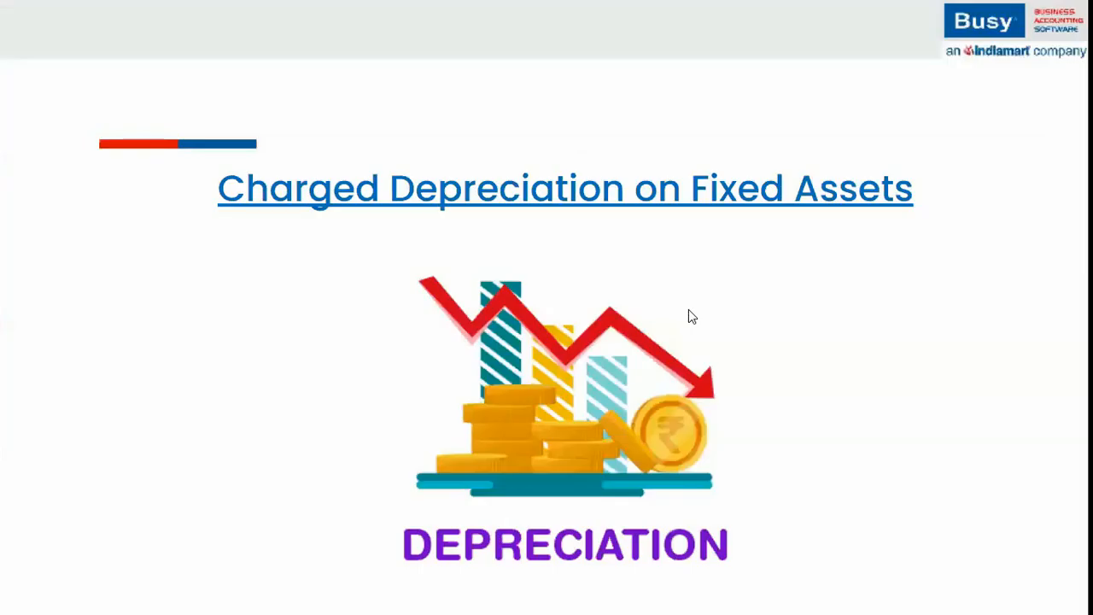
{"action": "left_click", "coordinate": [689, 310]}
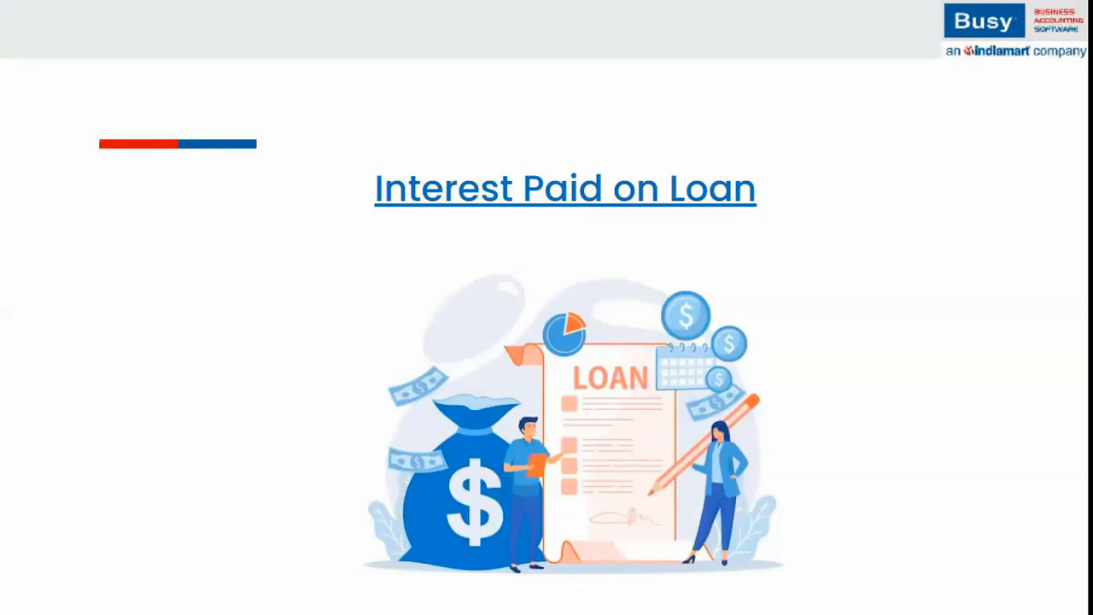
Switch to Busy and generate the IDHL Business Loan ledger from 01-04-2023 to 31-03-2024
{"action": "key", "text": "alt+Tab"}
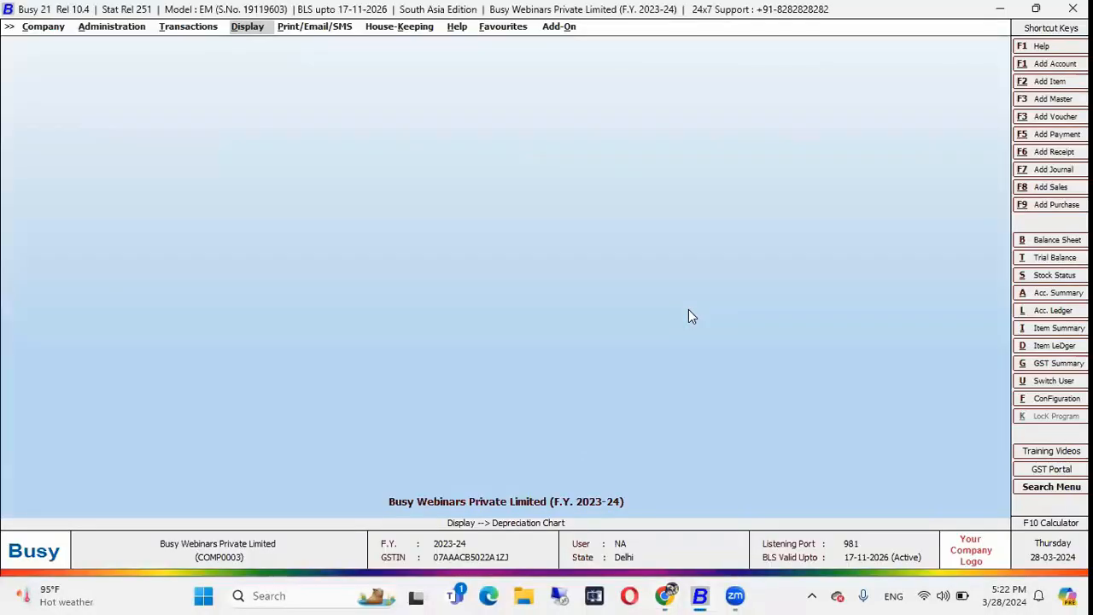
{"action": "left_click", "coordinate": [247, 26]}
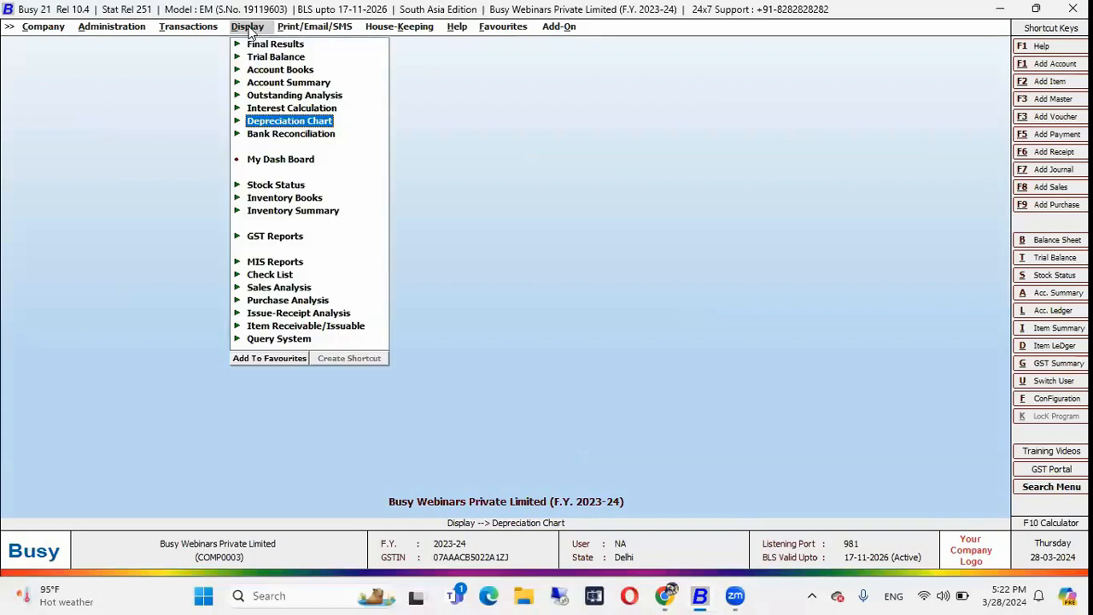
{"action": "left_click", "coordinate": [270, 109]}
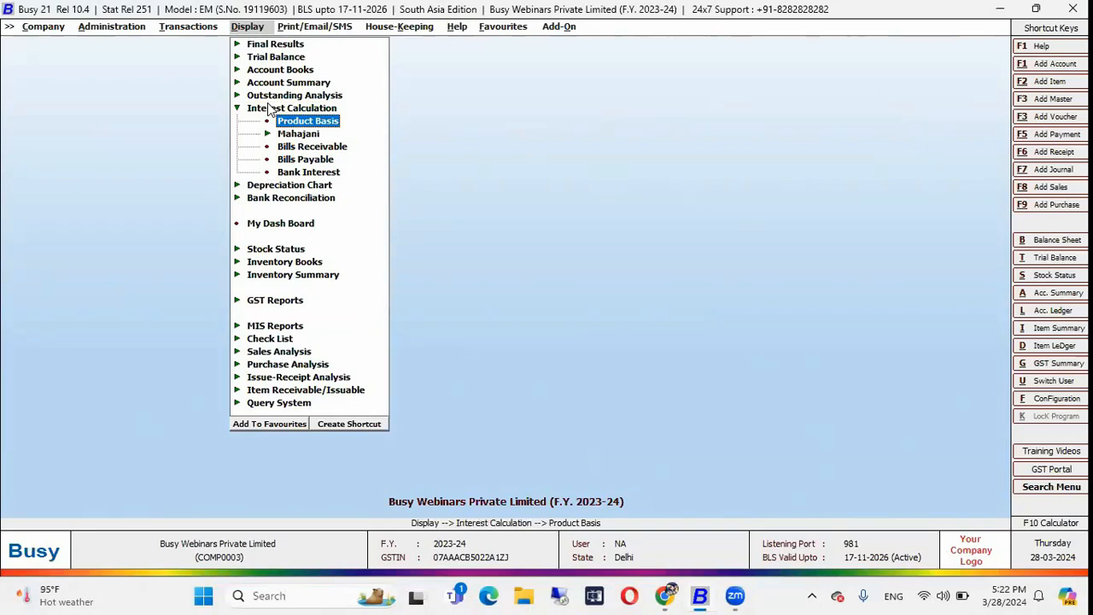
{"action": "type", "text": "l"}
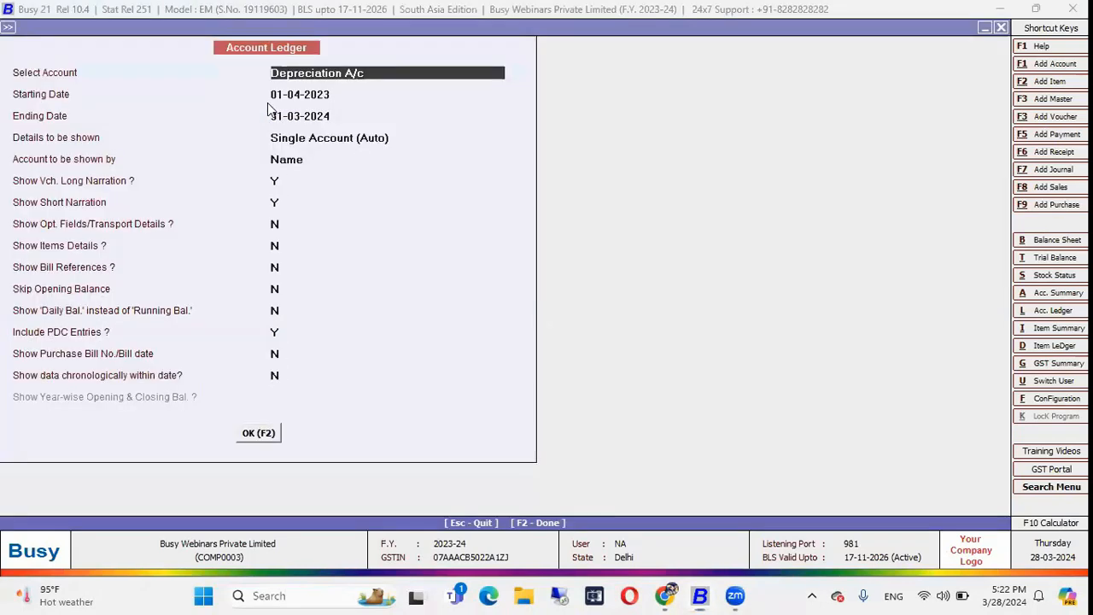
{"action": "type", "text": "loan"}
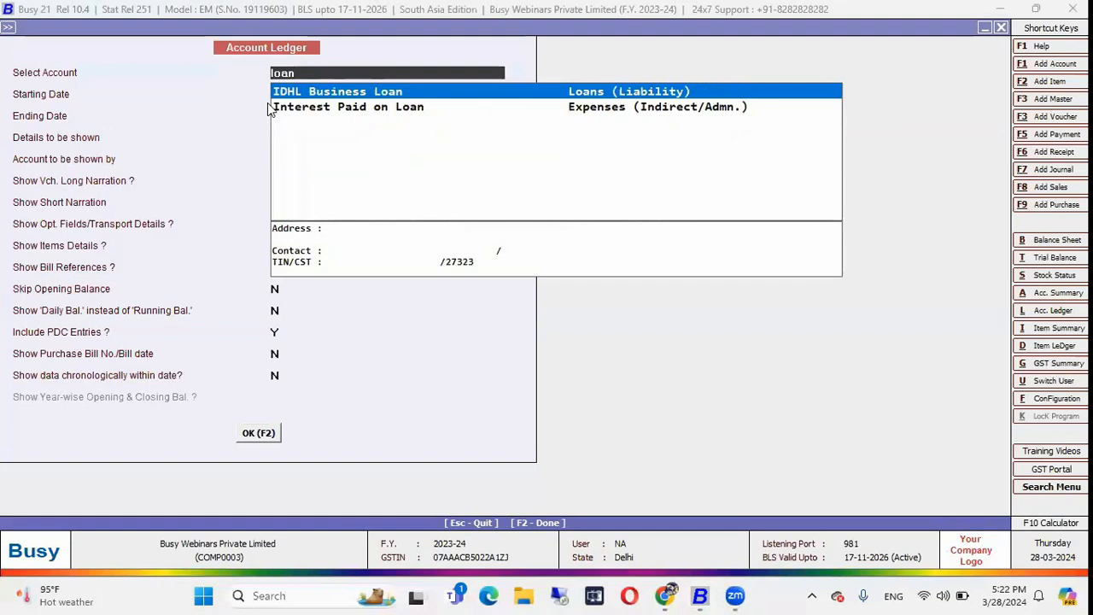
{"action": "key", "text": "Return"}
{"action": "key", "text": "F2"}
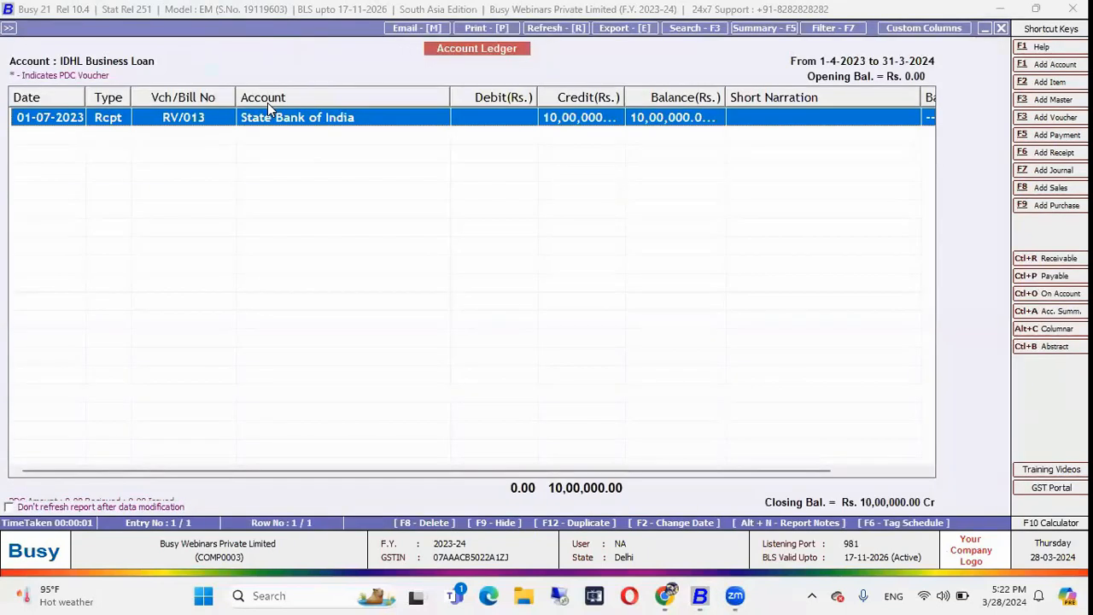
Review the date, loan account and bank account in receipt voucher RV/013, and close the voucher and ledger
{"action": "key", "text": "Return"}
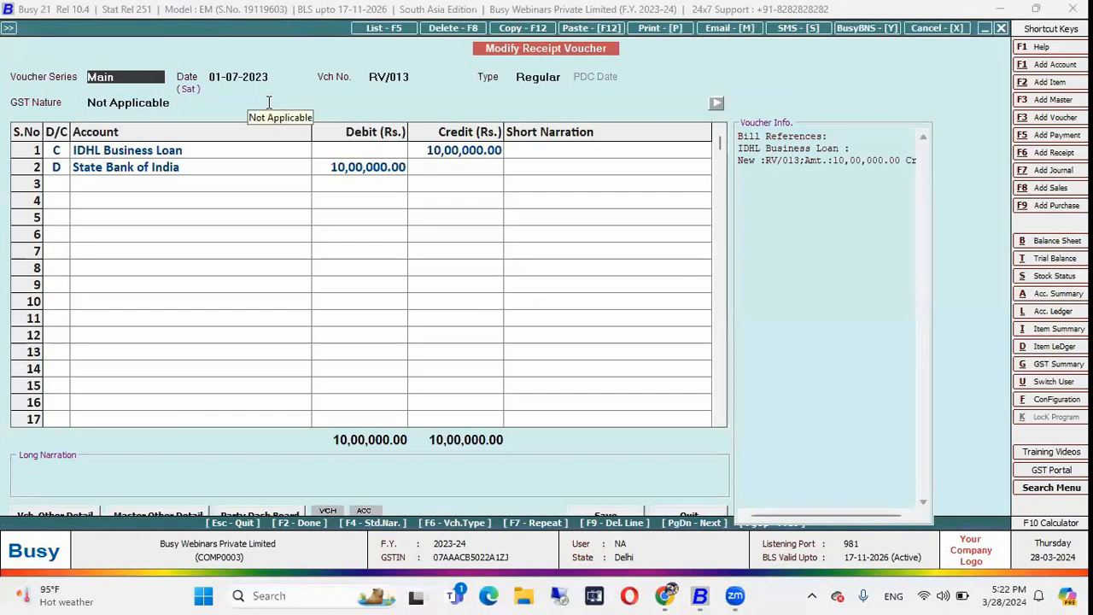
{"action": "left_click", "coordinate": [236, 77]}
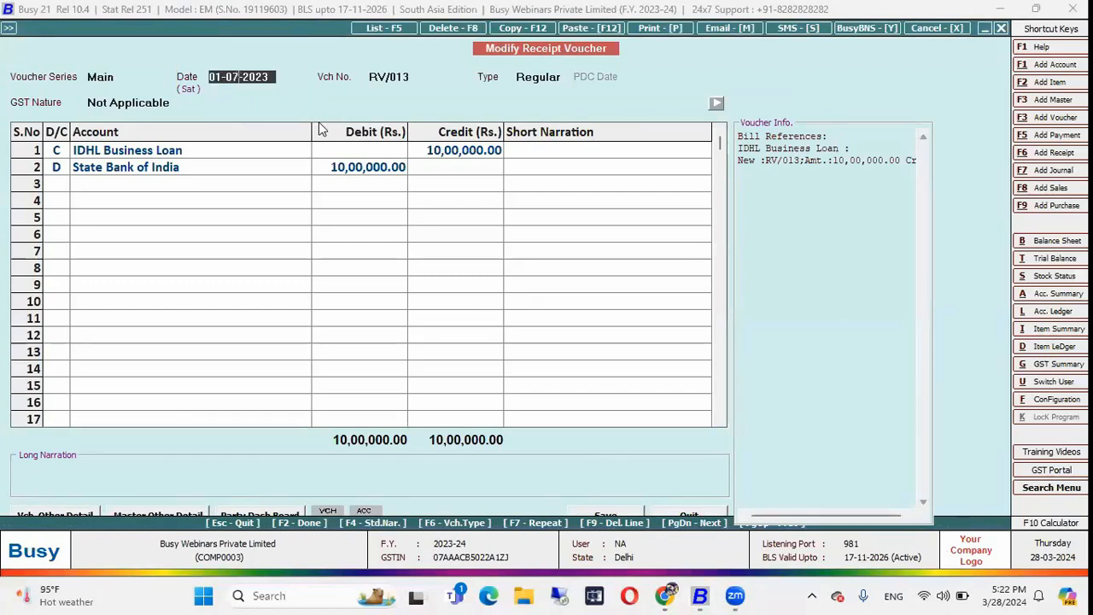
{"action": "left_click", "coordinate": [175, 152]}
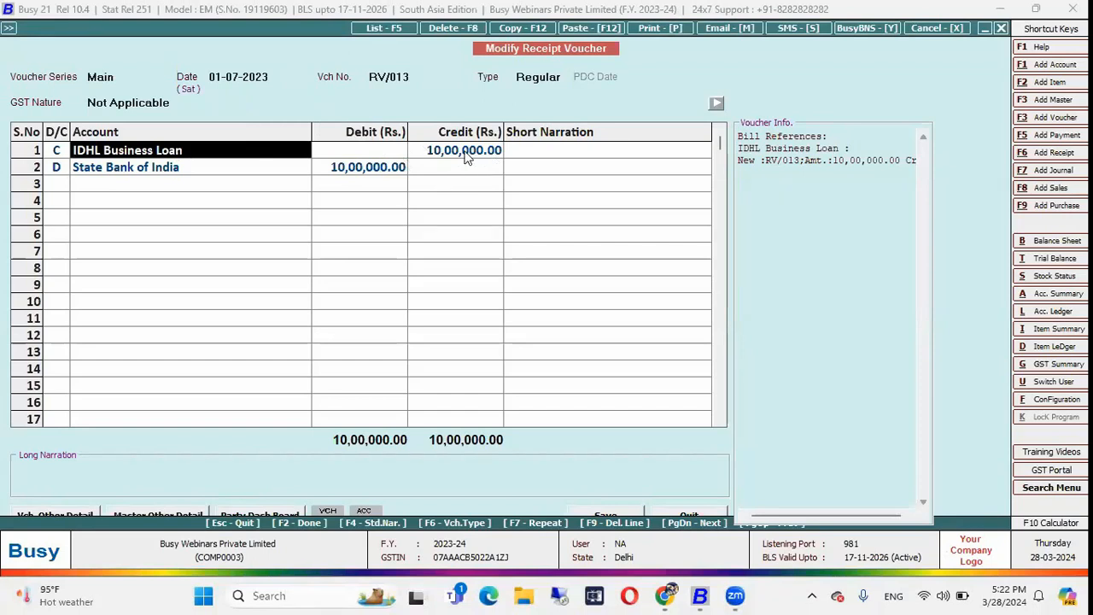
{"action": "left_click", "coordinate": [149, 176]}
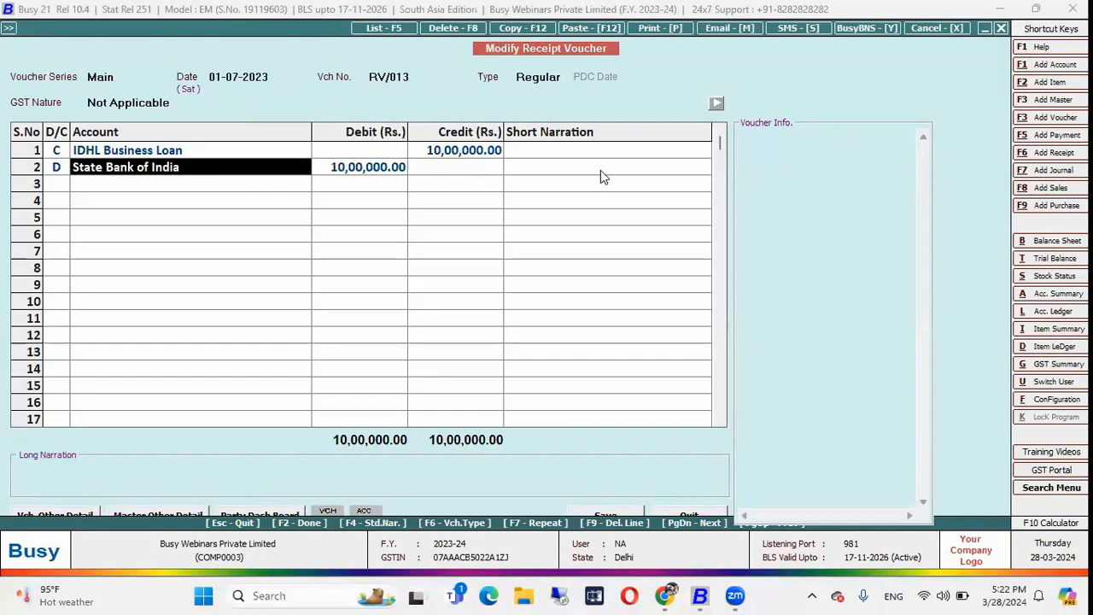
{"action": "key", "text": "Escape"}
{"action": "key", "text": "Escape"}
{"action": "key", "text": "Escape"}
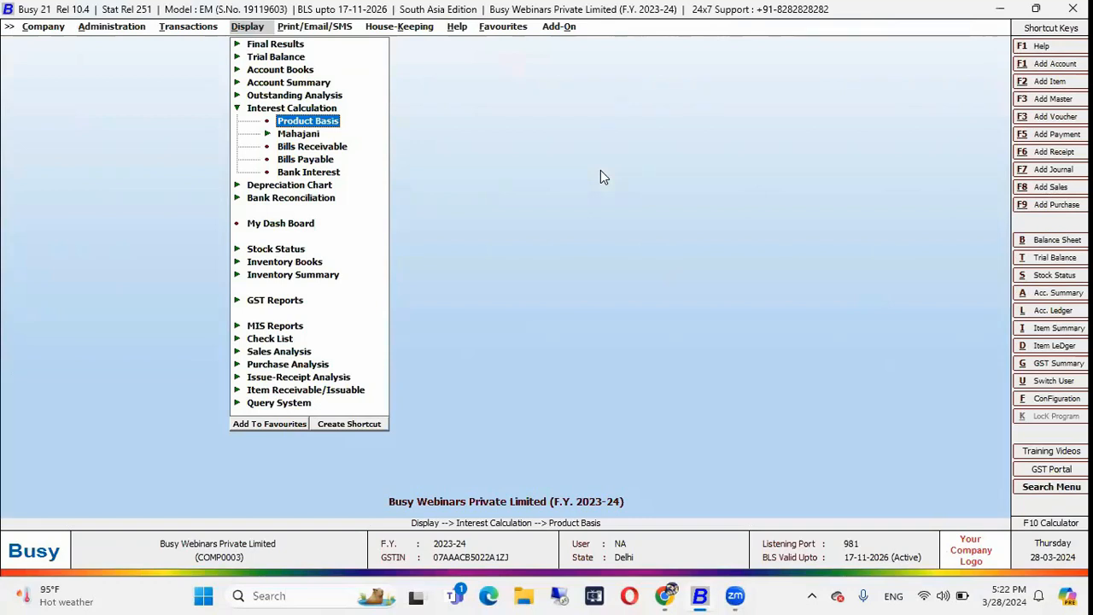
Set up a Product Basis interest calculation for one account, IDHL Business Loan, from 01-04-2023 to 31-03-2024 at Flat Rate
{"action": "key", "text": "Return"}
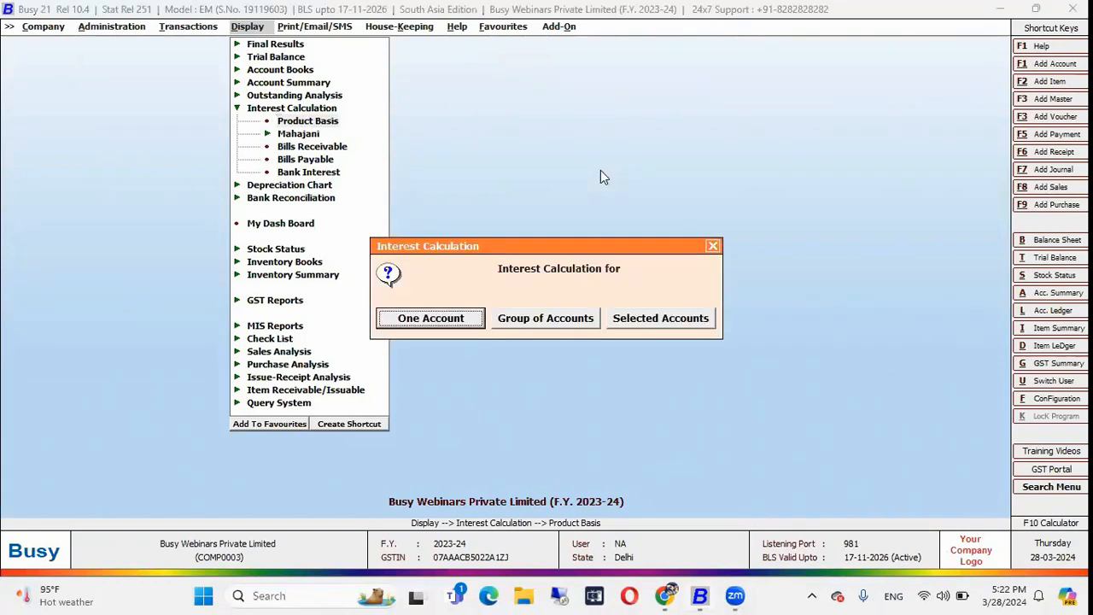
{"action": "key", "text": "Return"}
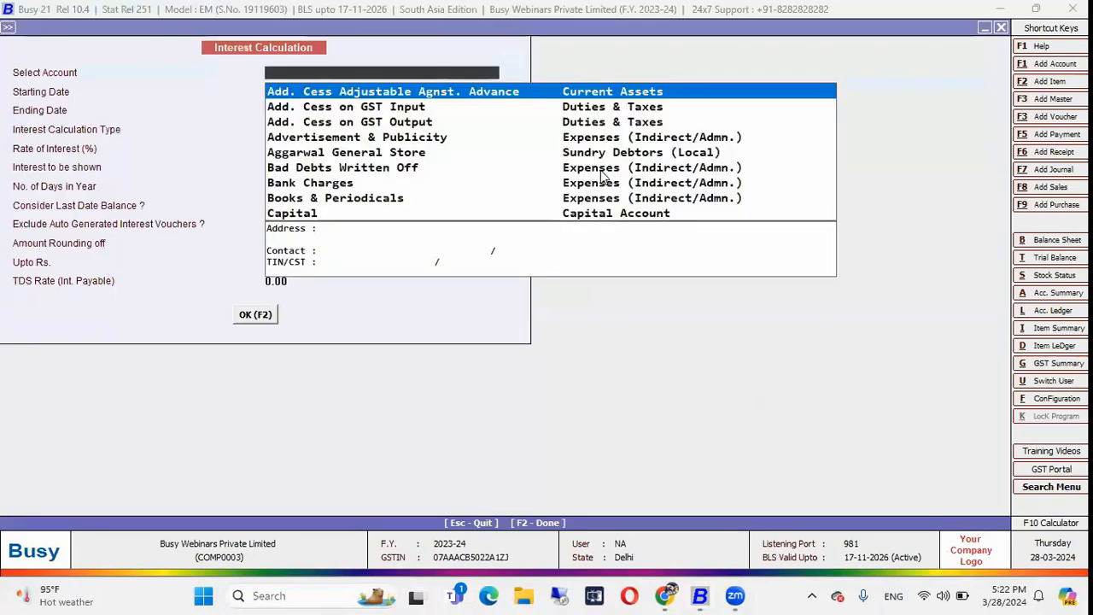
{"action": "type", "text": "ID"}
{"action": "key", "text": "Return"}
{"action": "key", "text": "Return"}
{"action": "key", "text": "Return"}
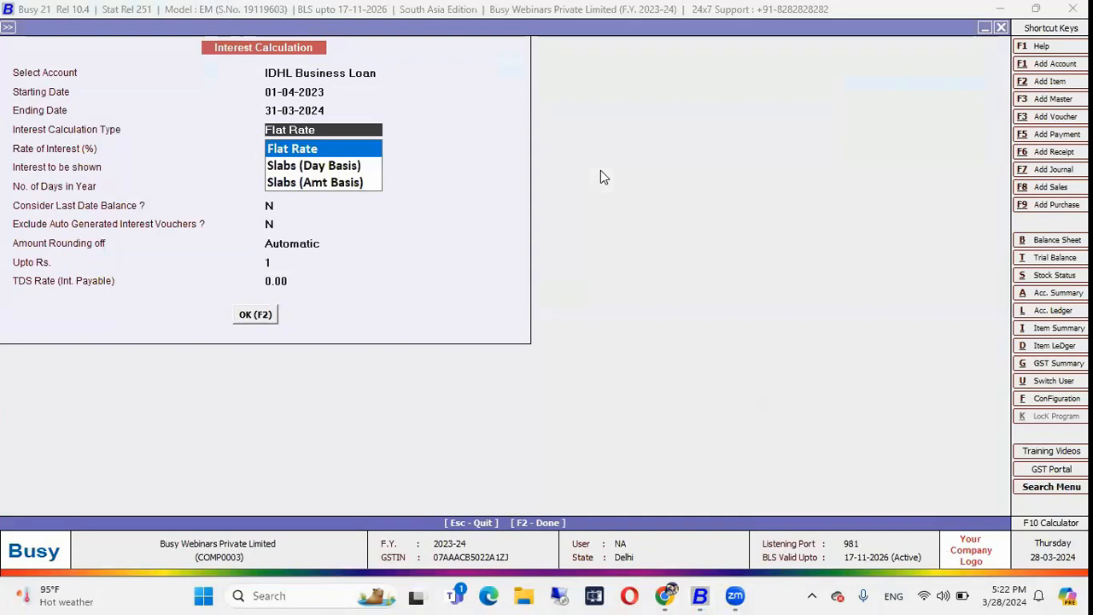
{"action": "key", "text": "Return"}
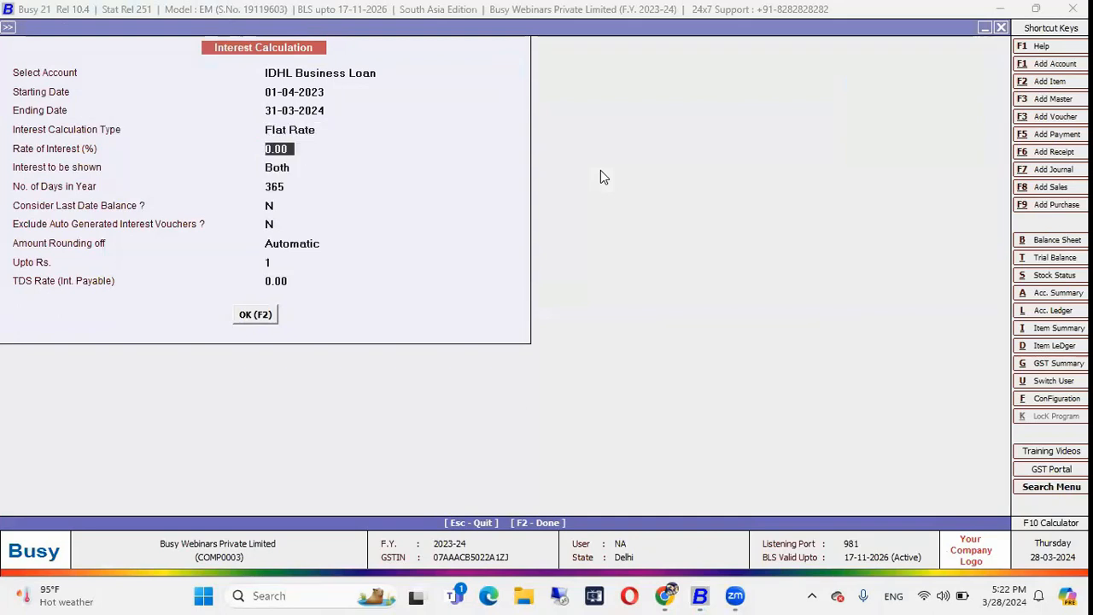
Set the interest rate to 12% and generate the report showing Both, with 365 days and automatic rounding up to Rs. 1
{"action": "type", "text": "12"}
{"action": "key", "text": "Return"}
{"action": "key", "text": "Return"}
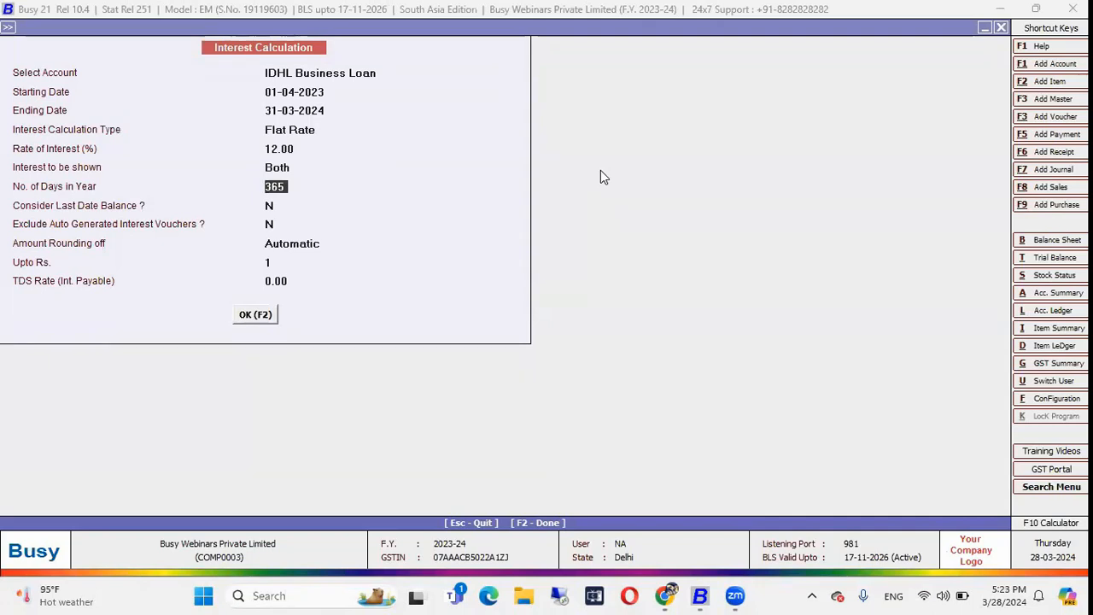
{"action": "key", "text": "Return"}
{"action": "key", "text": "Return"}
{"action": "key", "text": "Return"}
{"action": "key", "text": "Return"}
{"action": "key", "text": "Return"}
{"action": "key", "text": "Return"}
{"action": "key", "text": "Return"}
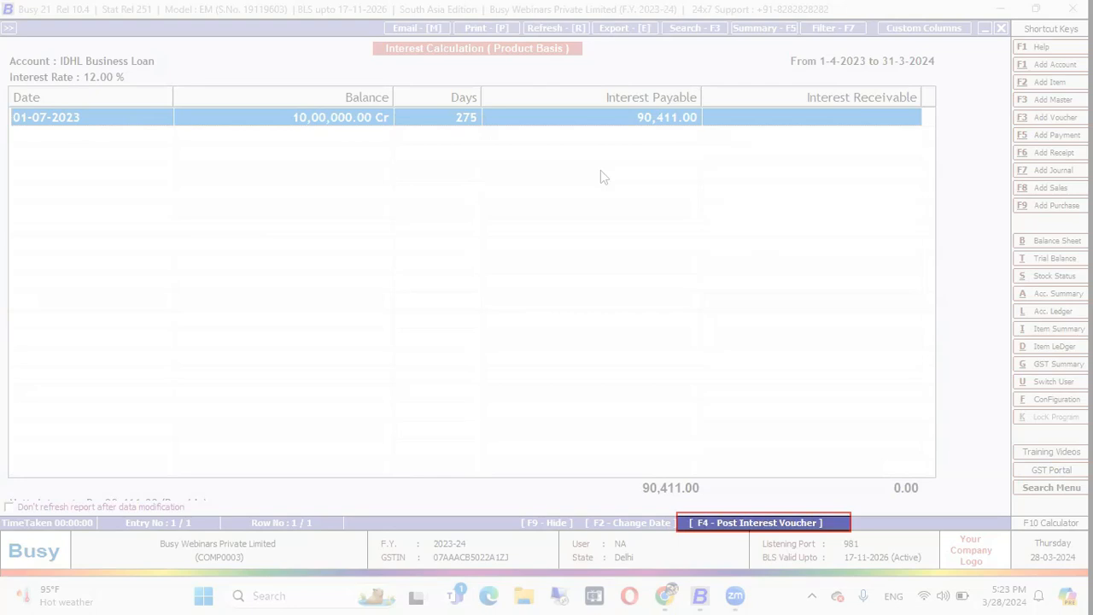
Start posting the interest voucher with series Main, date 31-03-2024 and Interest Paid on Loan as the interest payable account
{"action": "key", "text": "F4"}
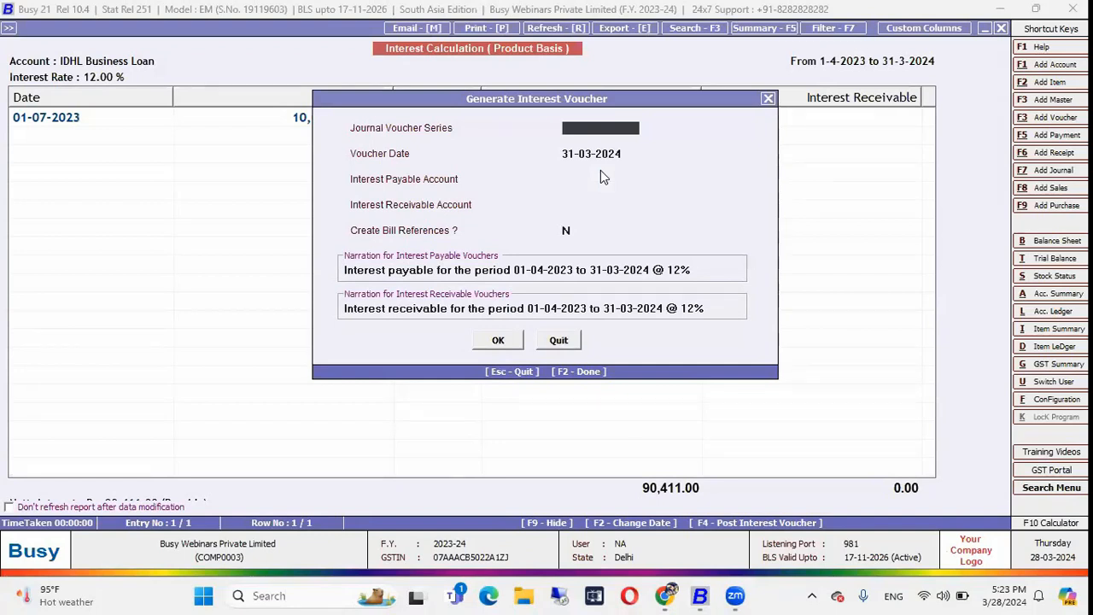
{"action": "key", "text": "space"}
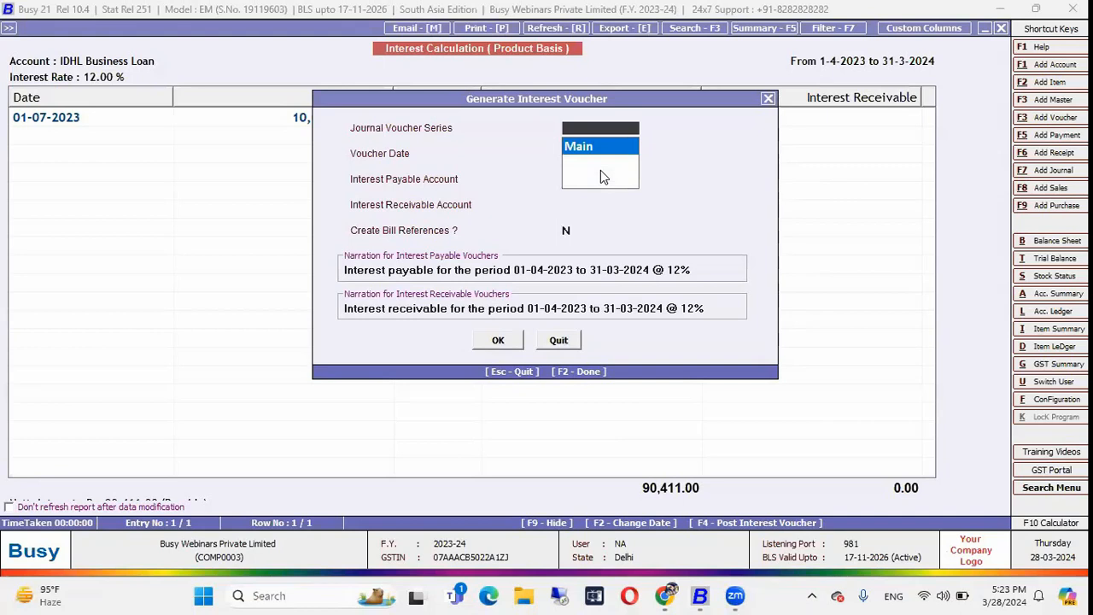
{"action": "key", "text": "Return"}
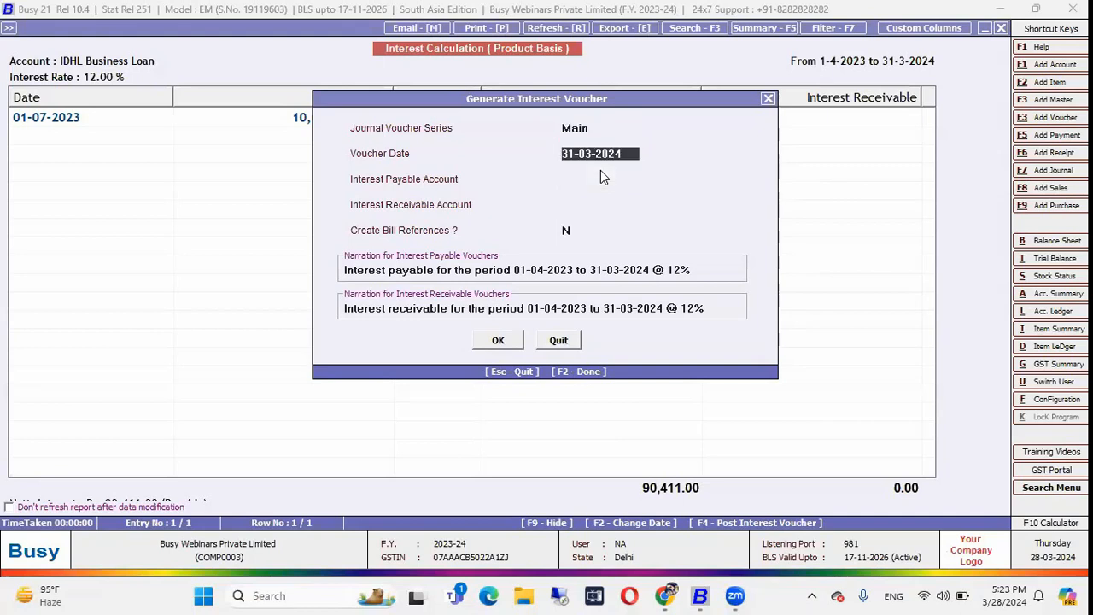
{"action": "key", "text": "Return"}
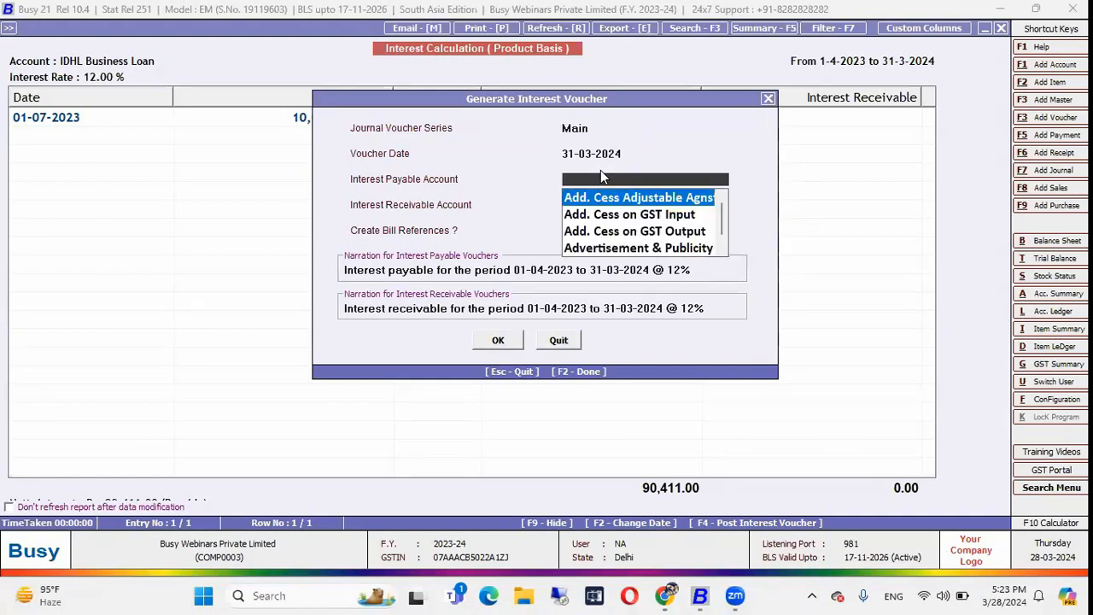
{"action": "type", "text": "inter"}
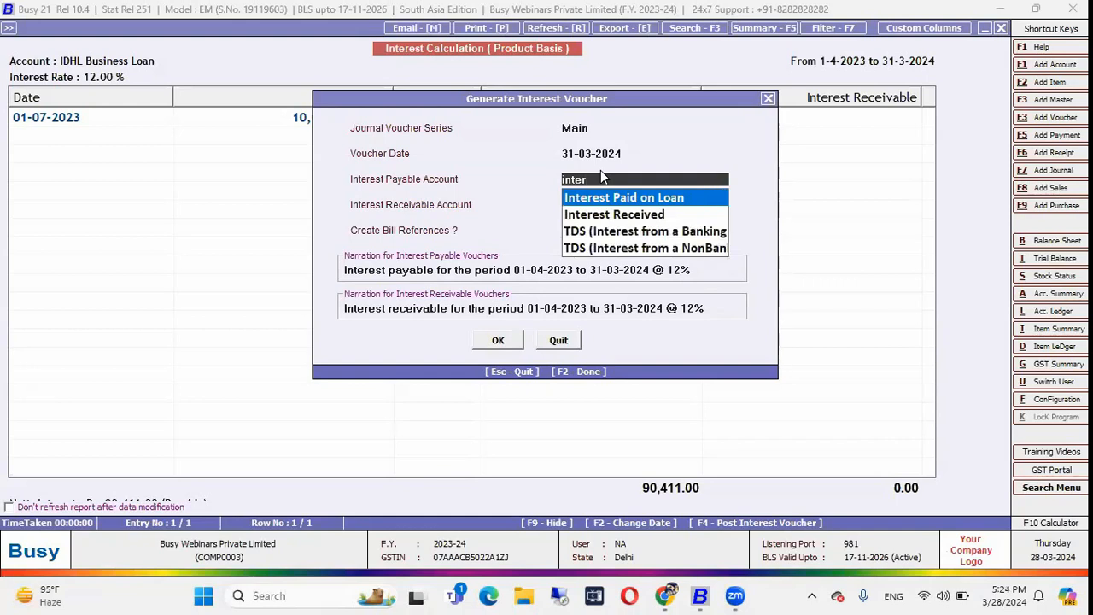
{"action": "key", "text": "Return"}
Check the group in the Interest Paid on Loan account master, then open and dismiss a blank account master
{"action": "key", "text": "Up"}
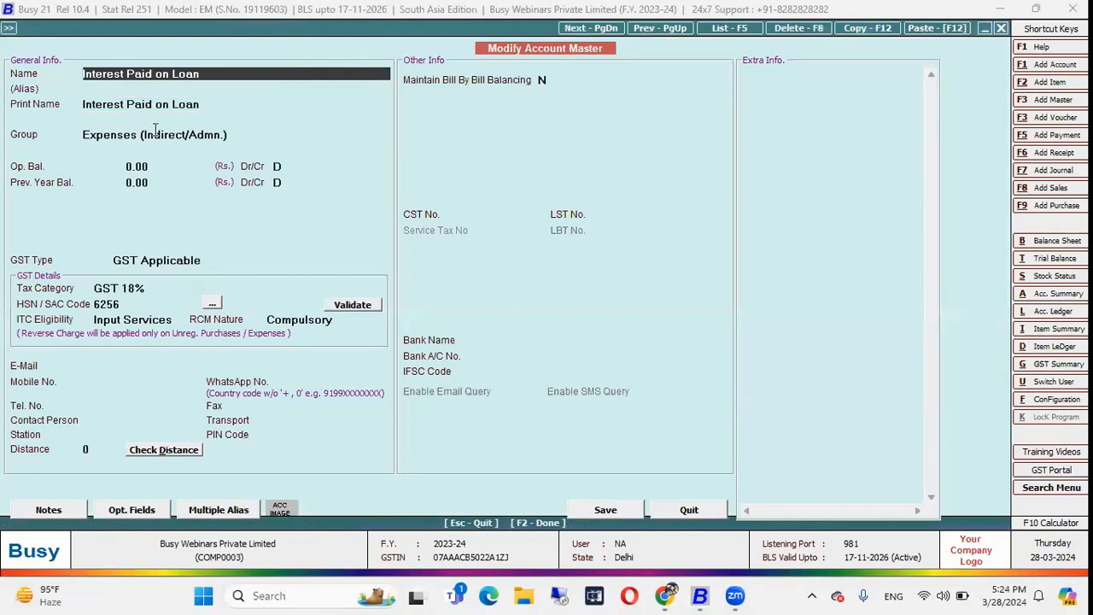
{"action": "left_click", "coordinate": [155, 134]}
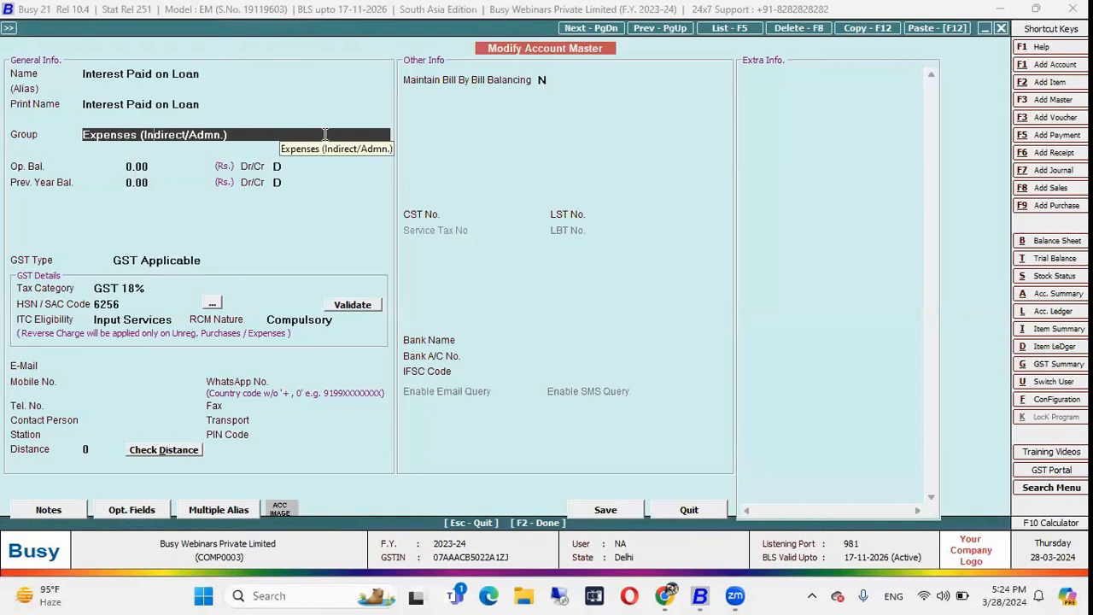
{"action": "key", "text": "F2"}
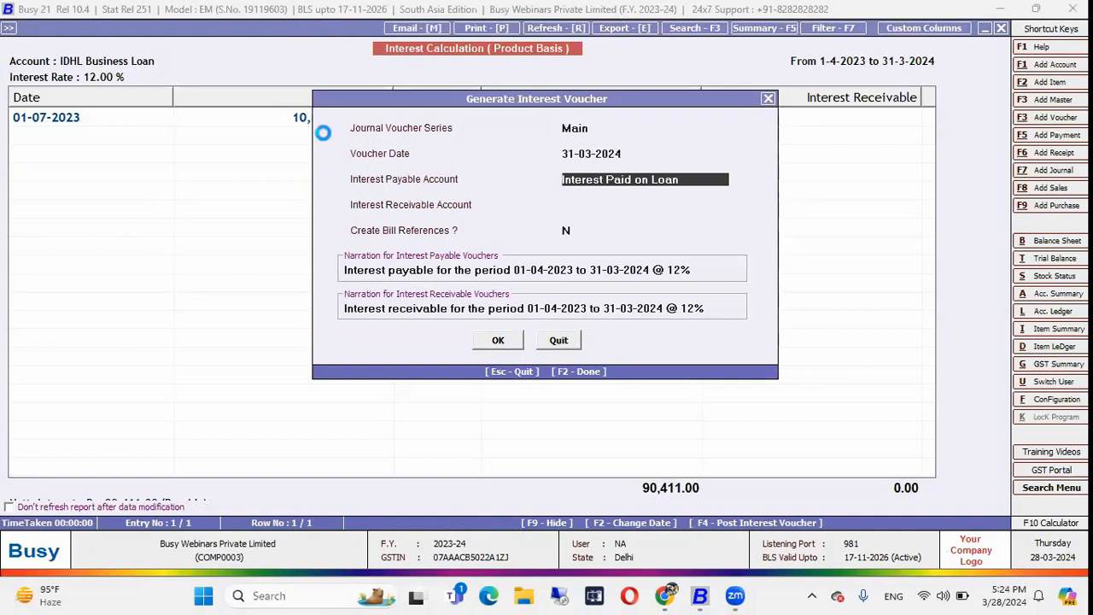
{"action": "key", "text": "F3"}
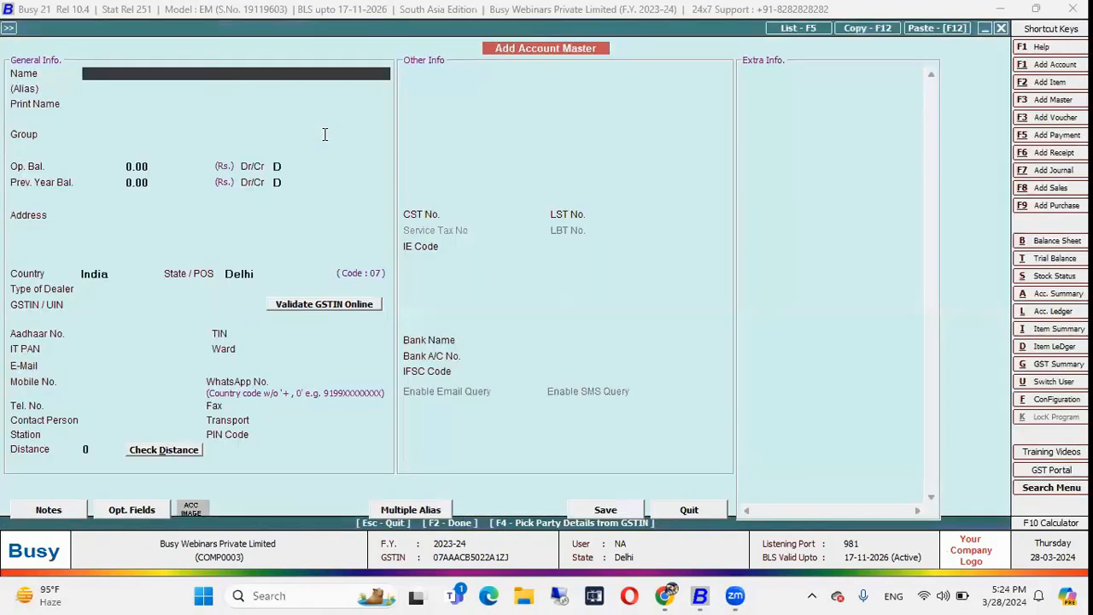
{"action": "key", "text": "Escape"}
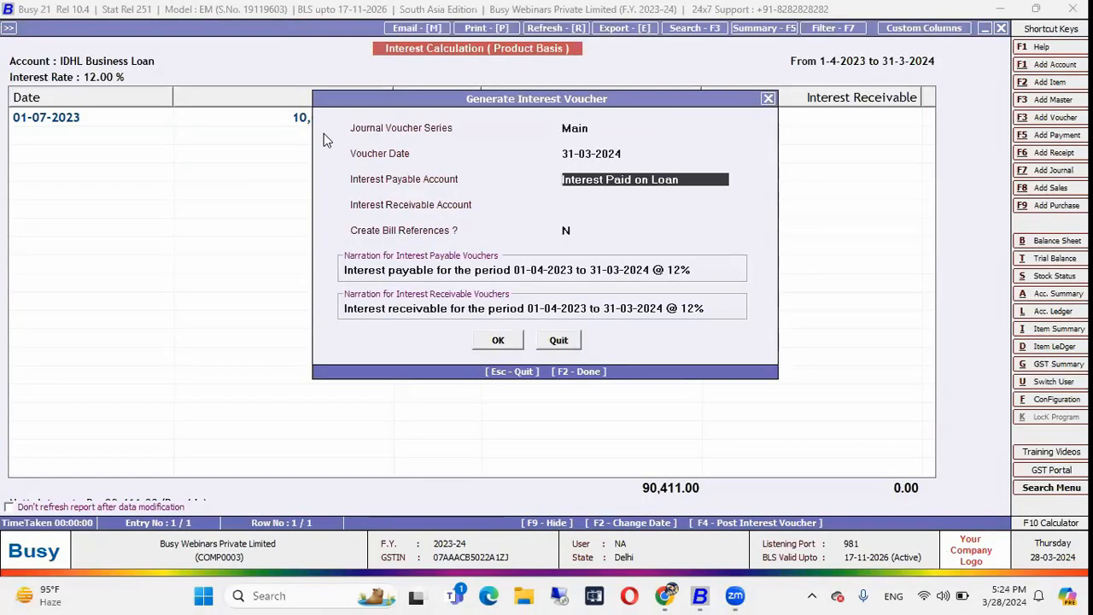
Set the interest receivable account to Interest Received and Create Bill References to N
{"action": "key", "text": "Return"}
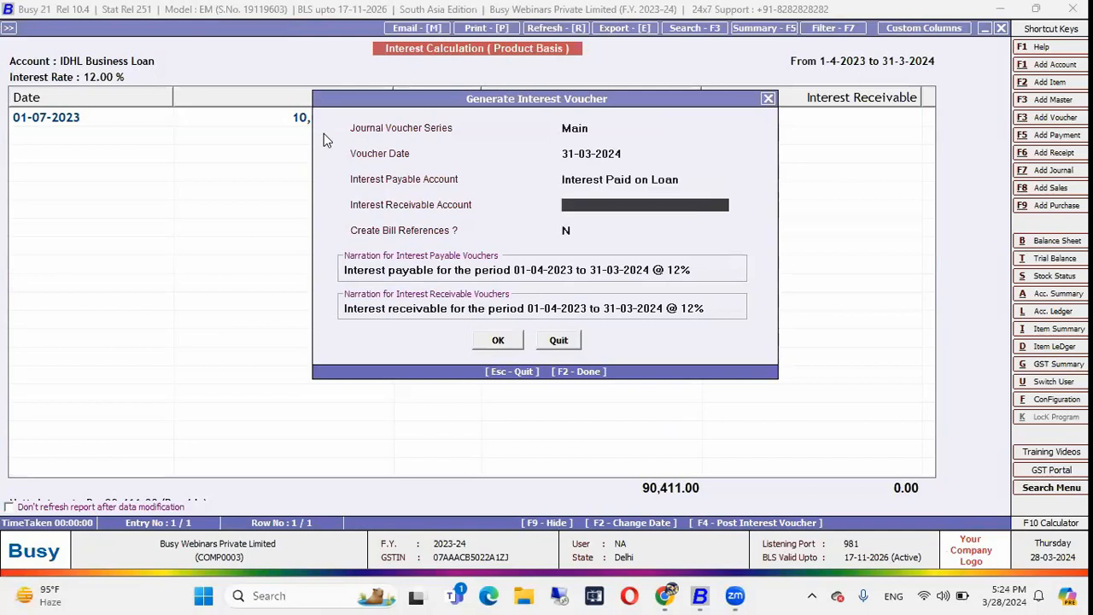
{"action": "type", "text": "inter"}
{"action": "key", "text": "Down"}
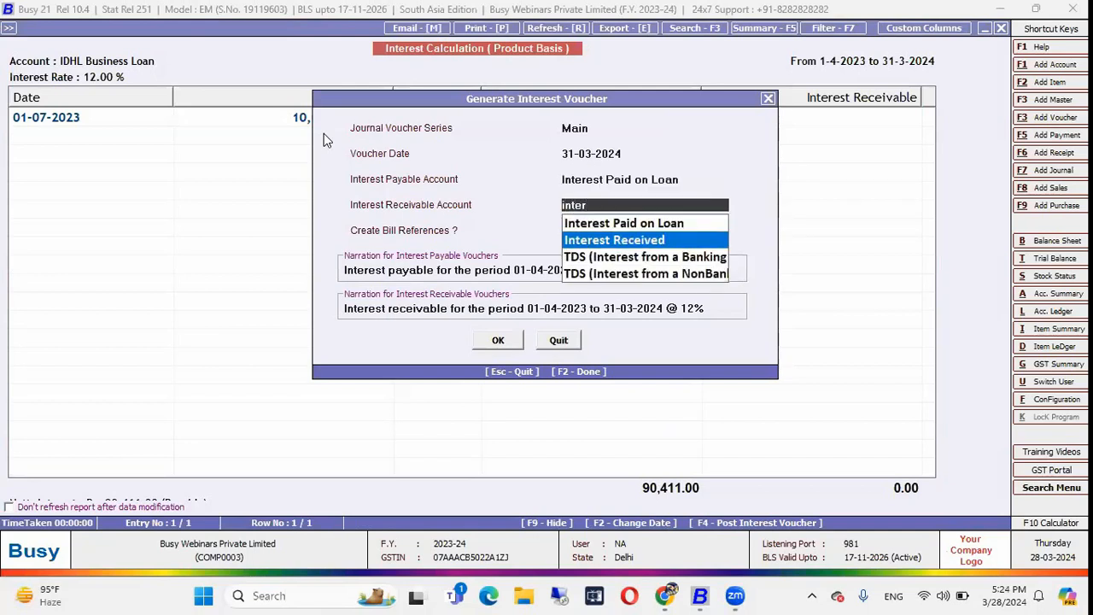
{"action": "key", "text": "Return"}
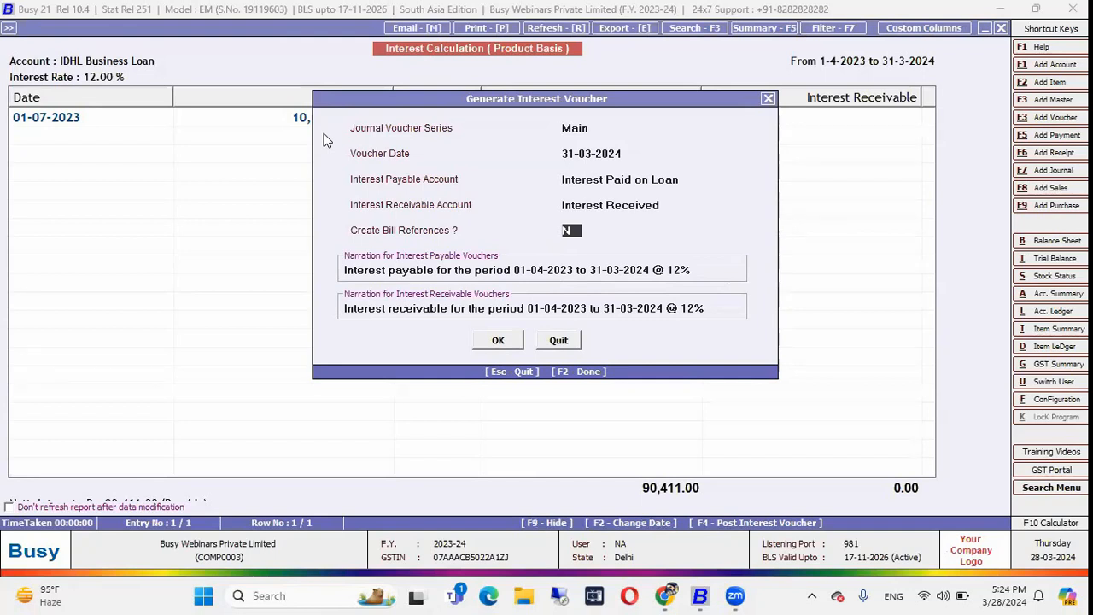
{"action": "key", "text": "Return"}
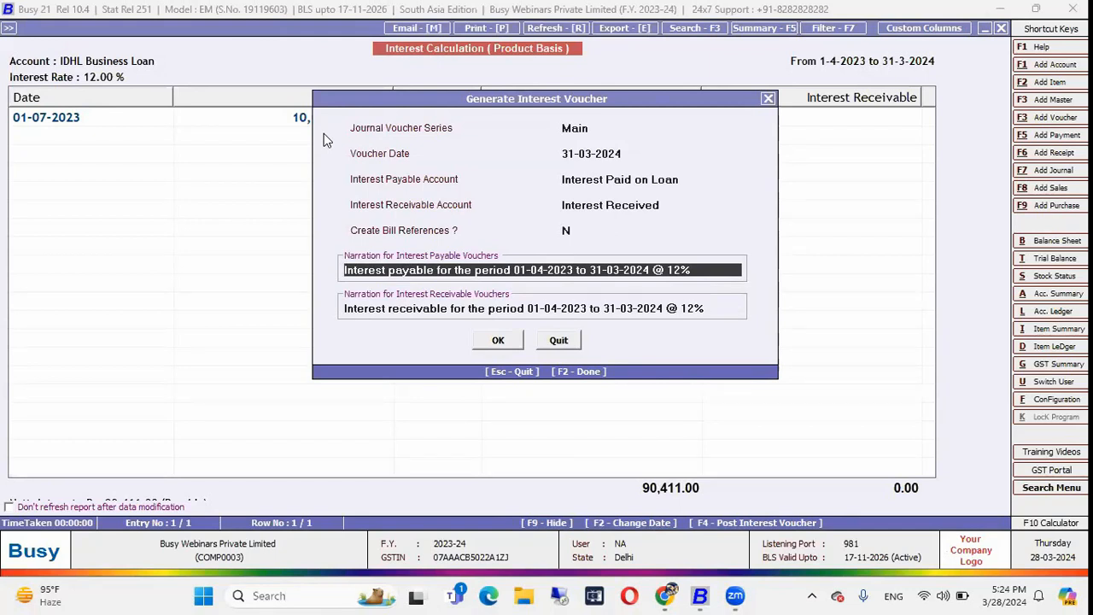
Accept the default payable and receivable narrations and generate the interest journal voucher for IDHL Business Loan
{"action": "key", "text": "Return"}
{"action": "key", "text": "Return"}
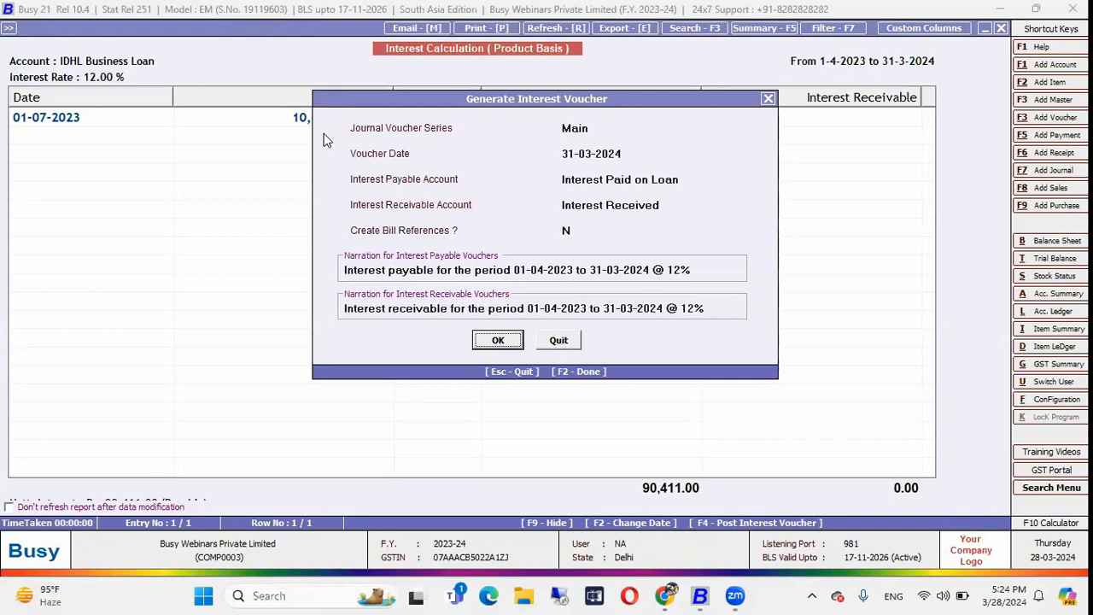
{"action": "key", "text": "Return"}
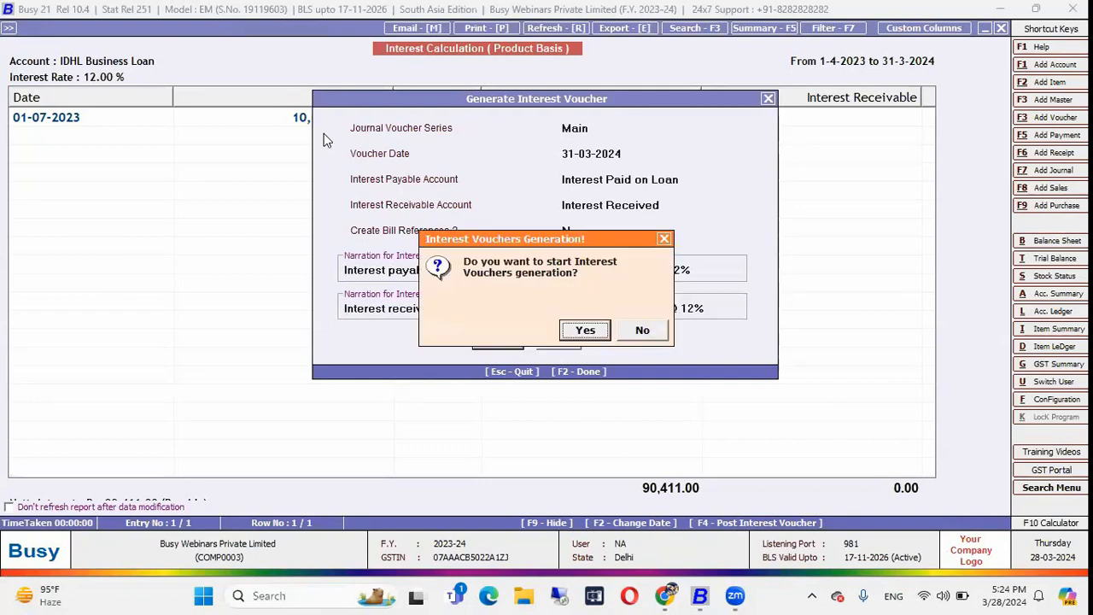
{"action": "key", "text": "Return"}
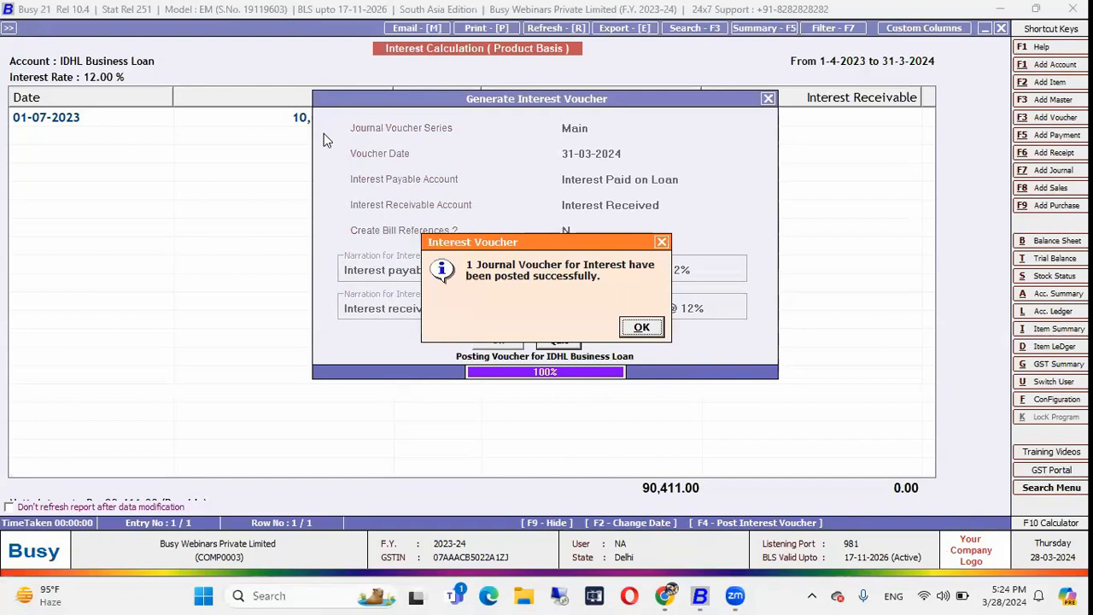
{"action": "key", "text": "Return"}
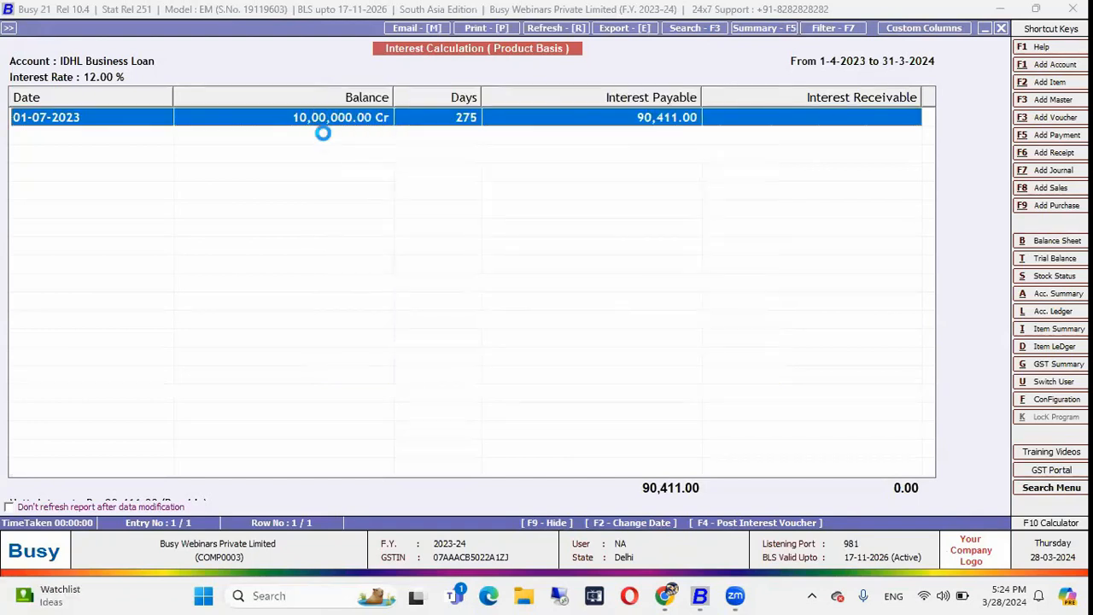
Generate the Interest Paid on Loan ledger from 01-04-2023 to 31-03-2024 to check the posted interest entry
{"action": "key", "text": "alt+l"}
{"action": "type", "text": "lo"}
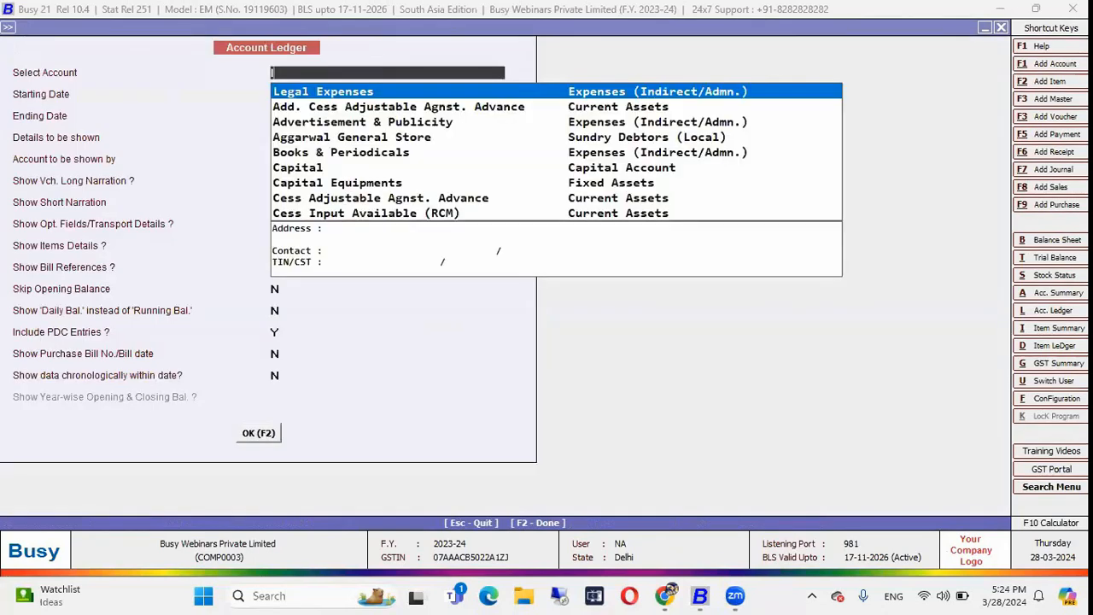
{"action": "key", "text": "Down"}
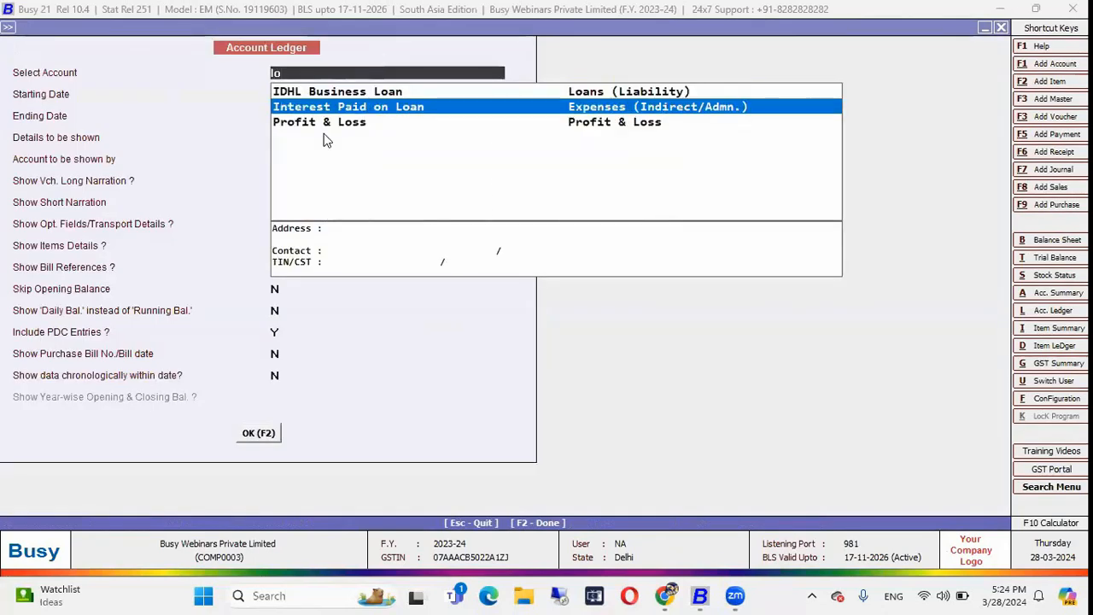
{"action": "key", "text": "Return"}
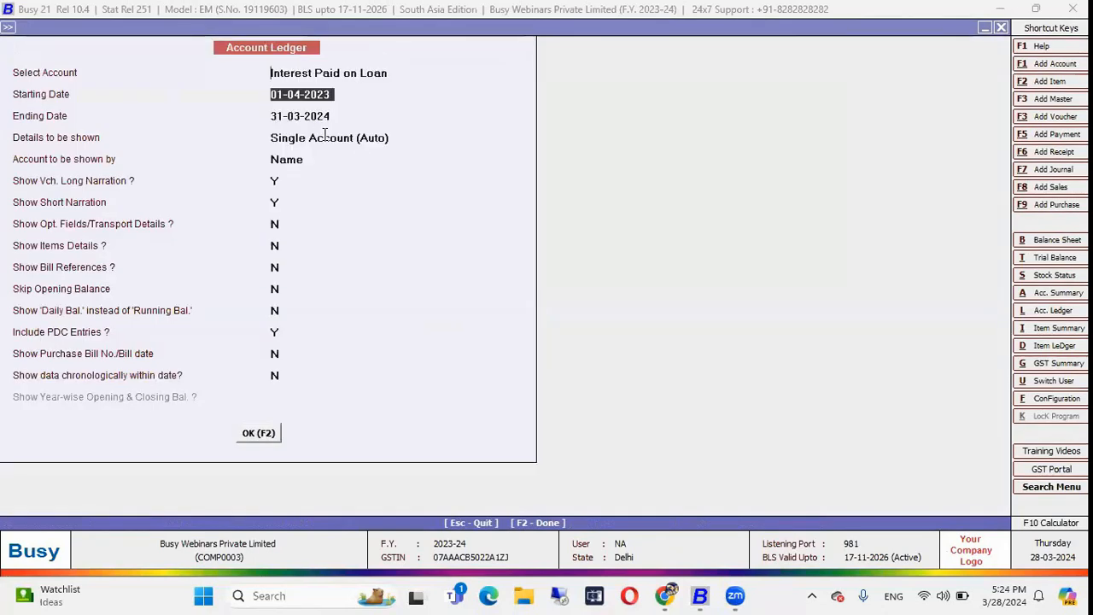
{"action": "key", "text": "F2"}
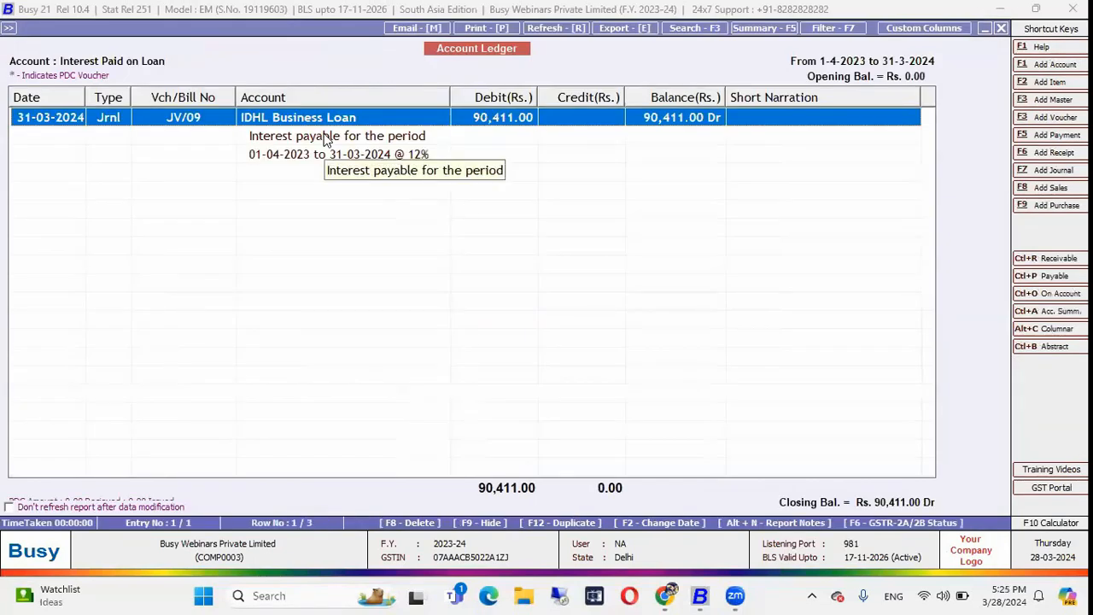
Close that ledger and generate the IDHL Business Loan ledger from 01-04-2023 to 31-03-2024
{"action": "key", "text": "Escape"}
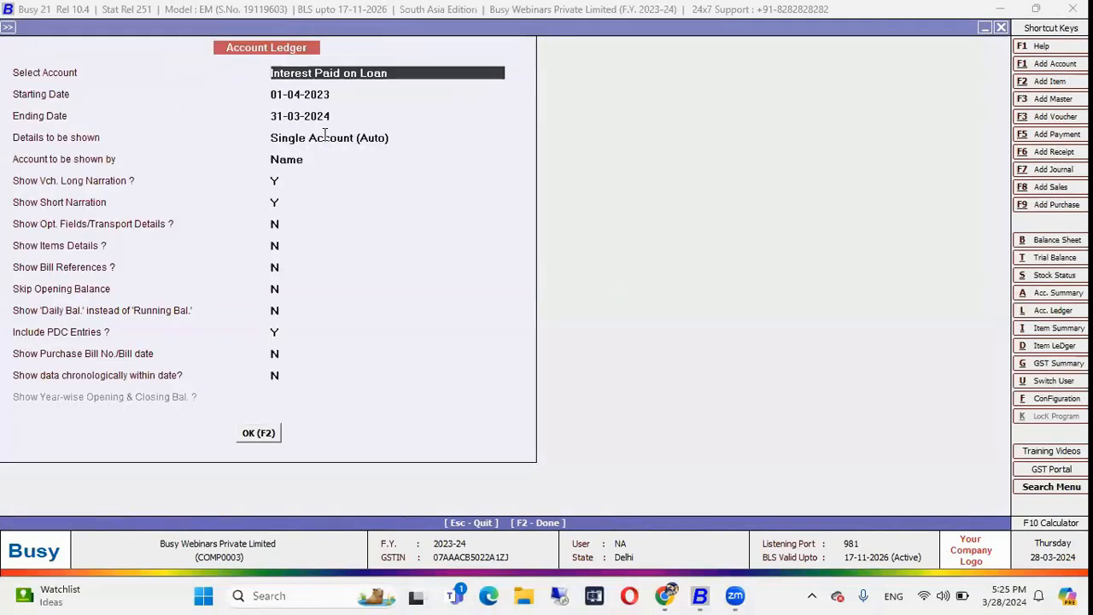
{"action": "type", "text": "I"}
{"action": "key", "text": "Return"}
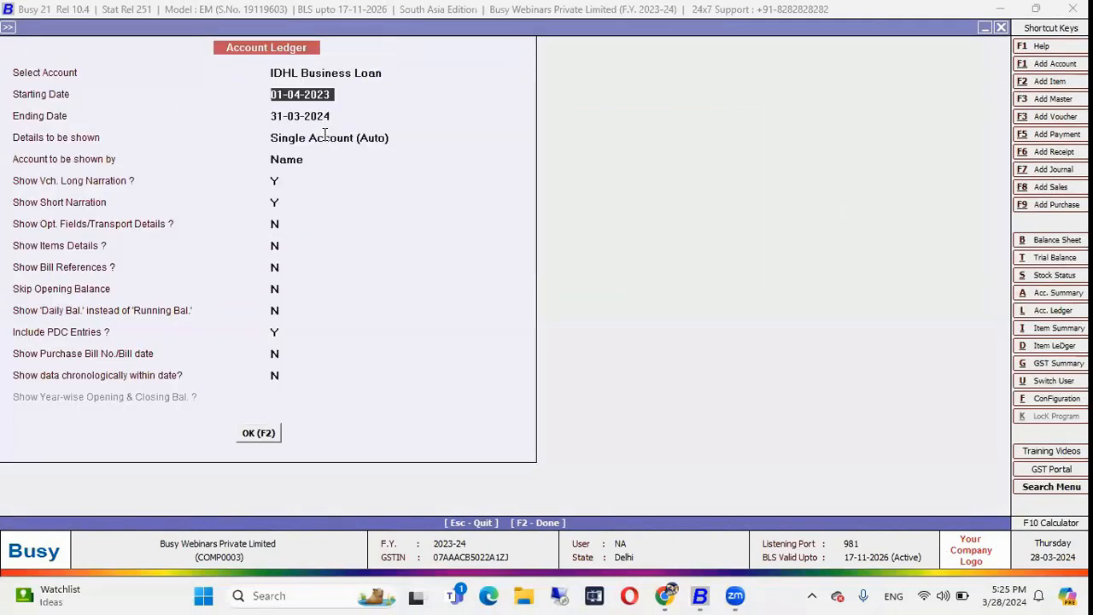
{"action": "key", "text": "F2"}
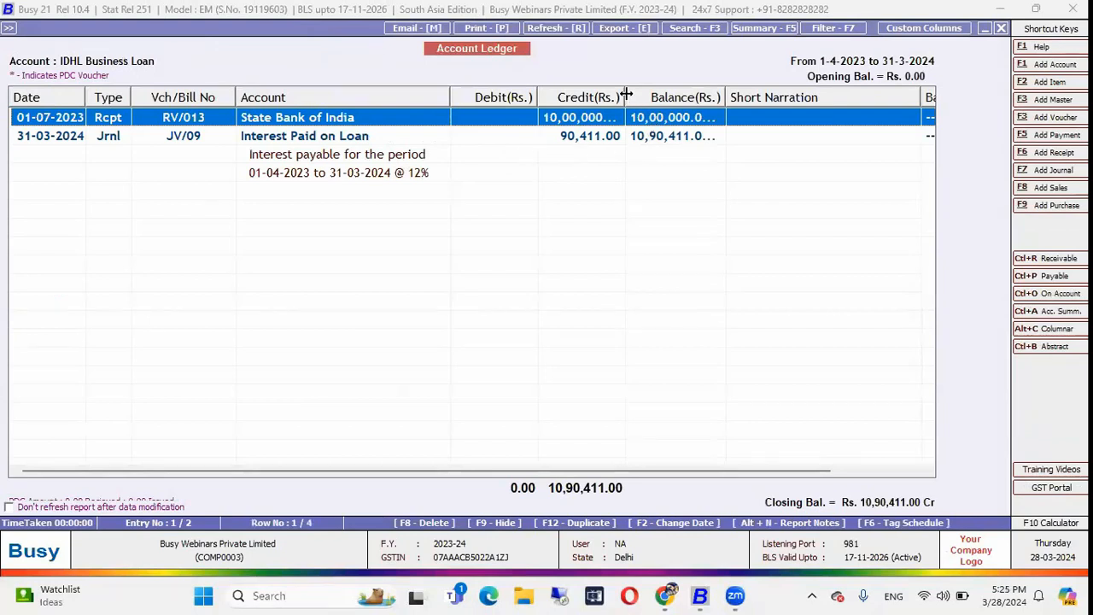
Widen the Credit column, examine the 31-03-2024 interest entry in the loan ledger, and close the open reports
{"action": "left_click_drag", "start_coordinate": [626, 93], "coordinate": [672, 93]}
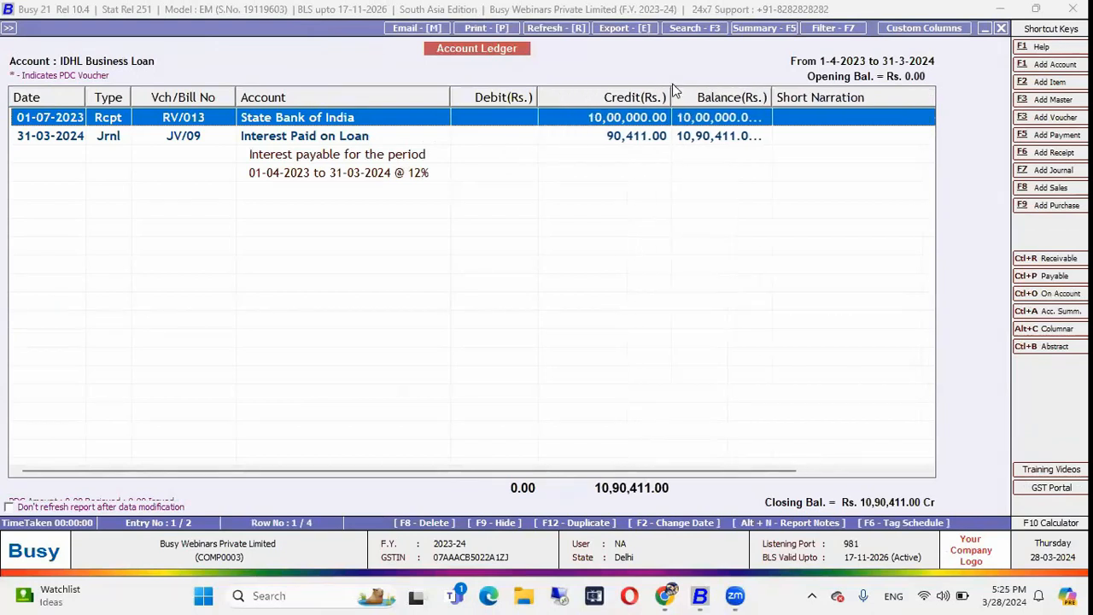
{"action": "left_click", "coordinate": [637, 144]}
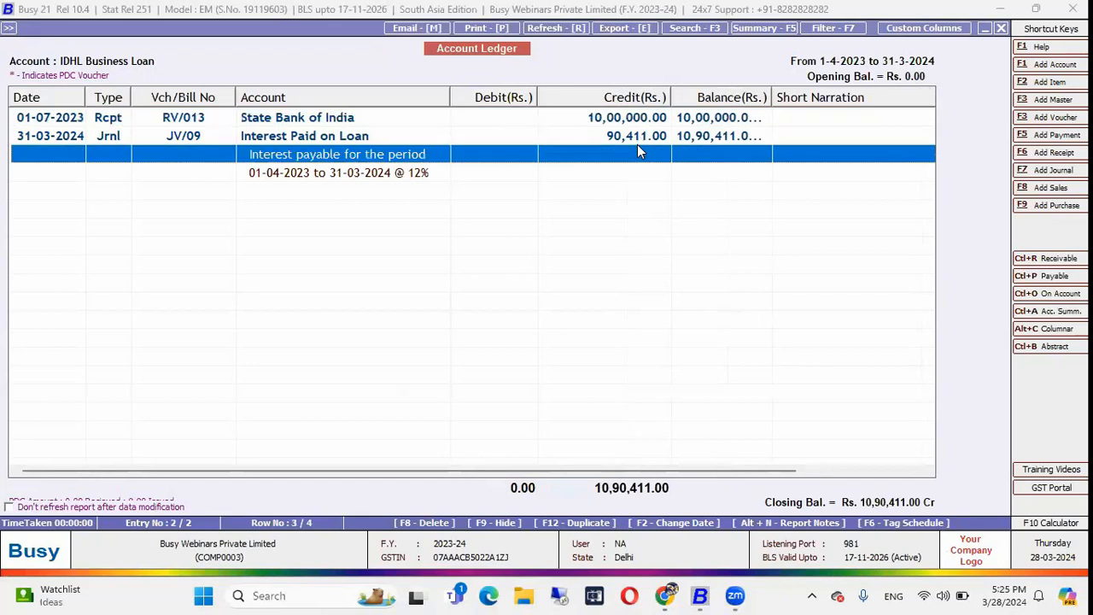
{"action": "left_click", "coordinate": [639, 139]}
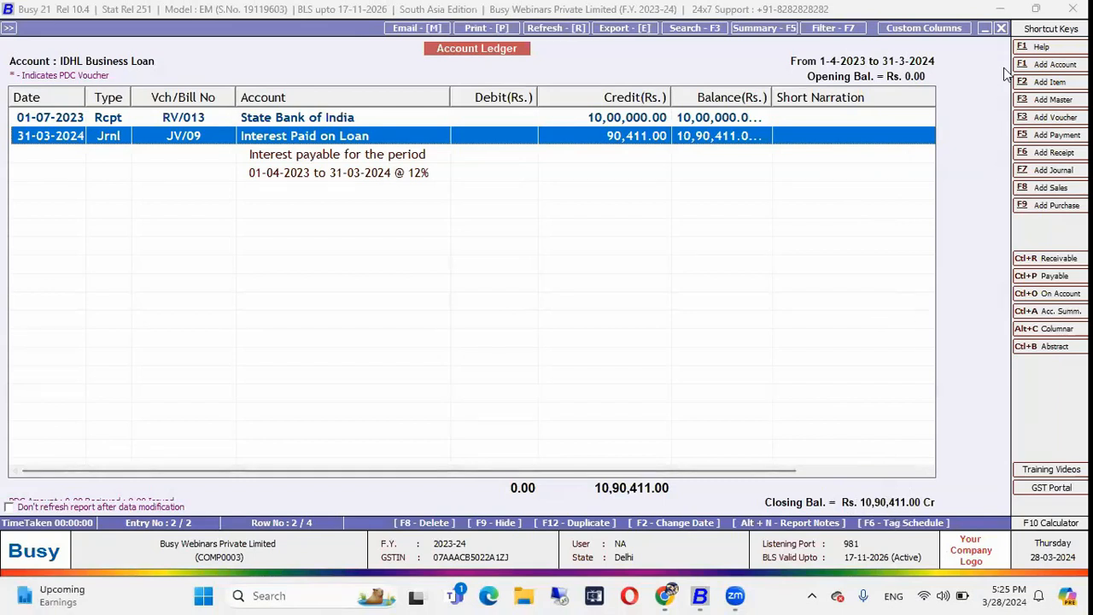
{"action": "left_click", "coordinate": [1004, 28]}
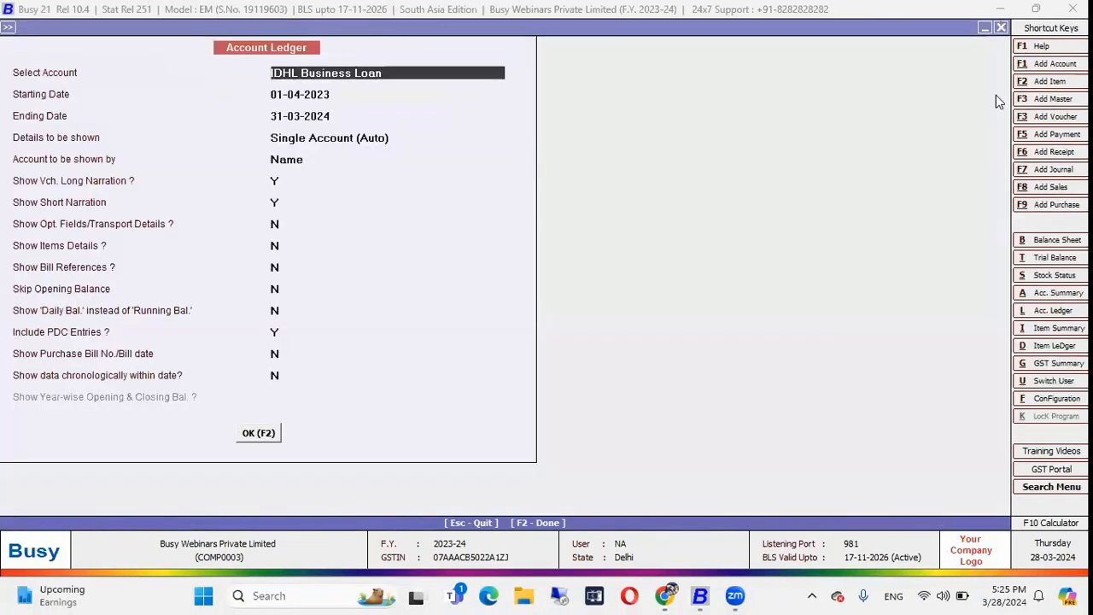
{"action": "key", "text": "Escape"}
{"action": "key", "text": "Escape"}
{"action": "key", "text": "Escape"}
{"action": "key", "text": "Escape"}
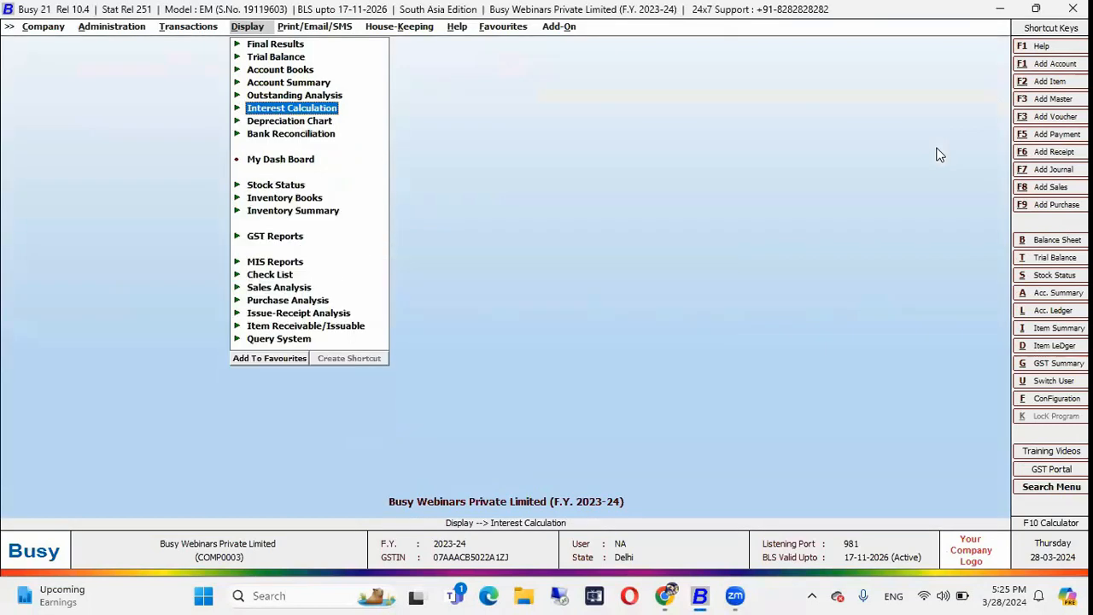
Generate the Horizontal (Standard) balance sheet for 01-04-2023 to 31-03-2024 with stock updated, and examine the IDHL Business Loan balance
{"action": "key", "text": "Up"}
{"action": "key", "text": "Up"}
{"action": "key", "text": "Up"}
{"action": "key", "text": "Up"}
{"action": "key", "text": "Up"}
{"action": "key", "text": "Return"}
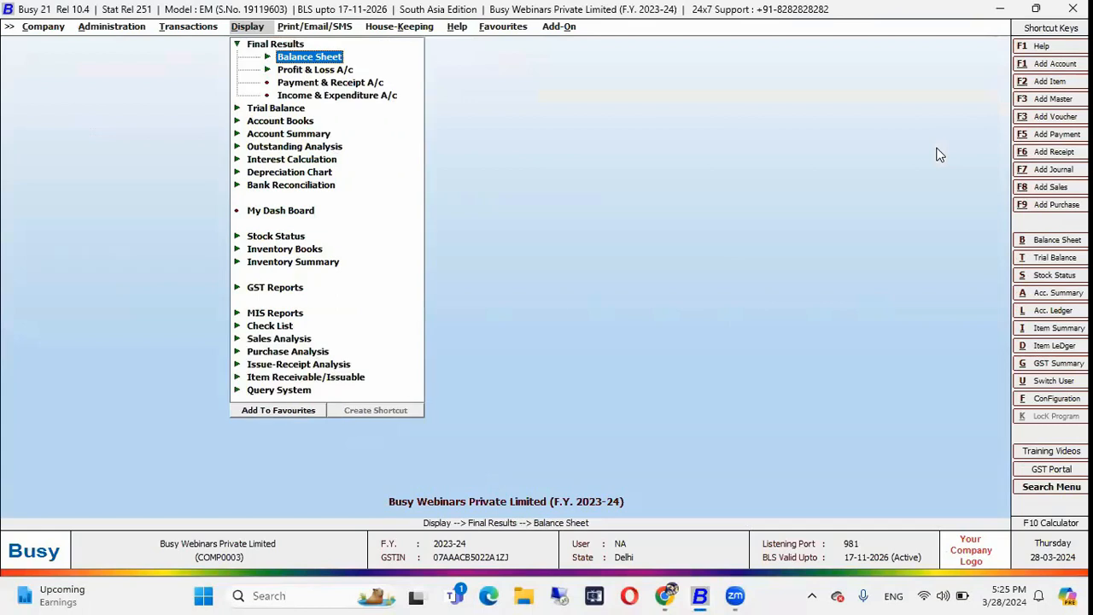
{"action": "key", "text": "Return"}
{"action": "key", "text": "Return"}
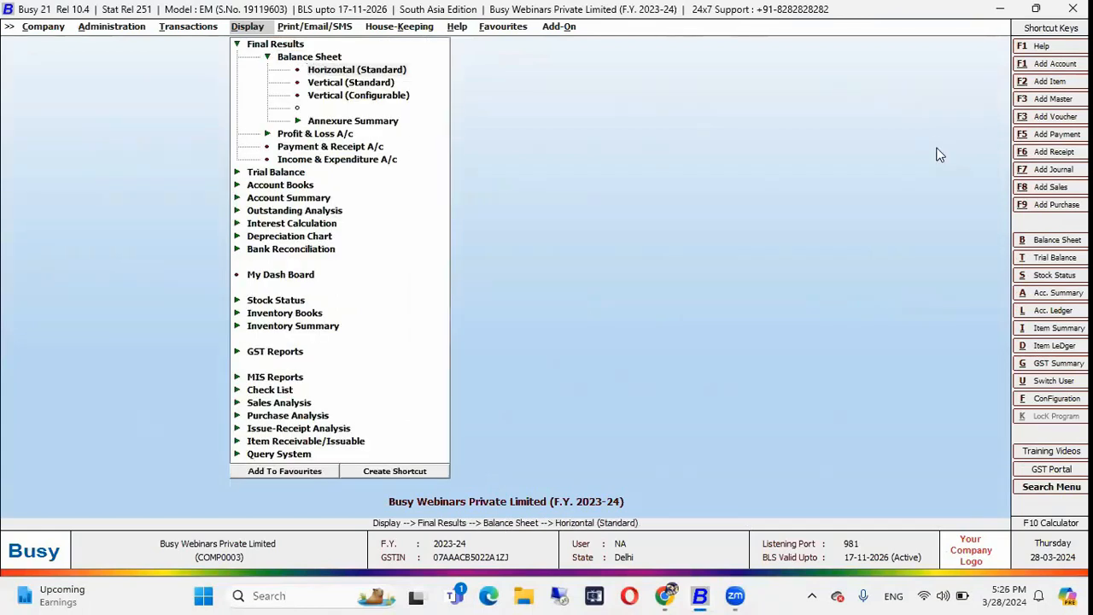
{"action": "key", "text": "Return"}
{"action": "key", "text": "Return"}
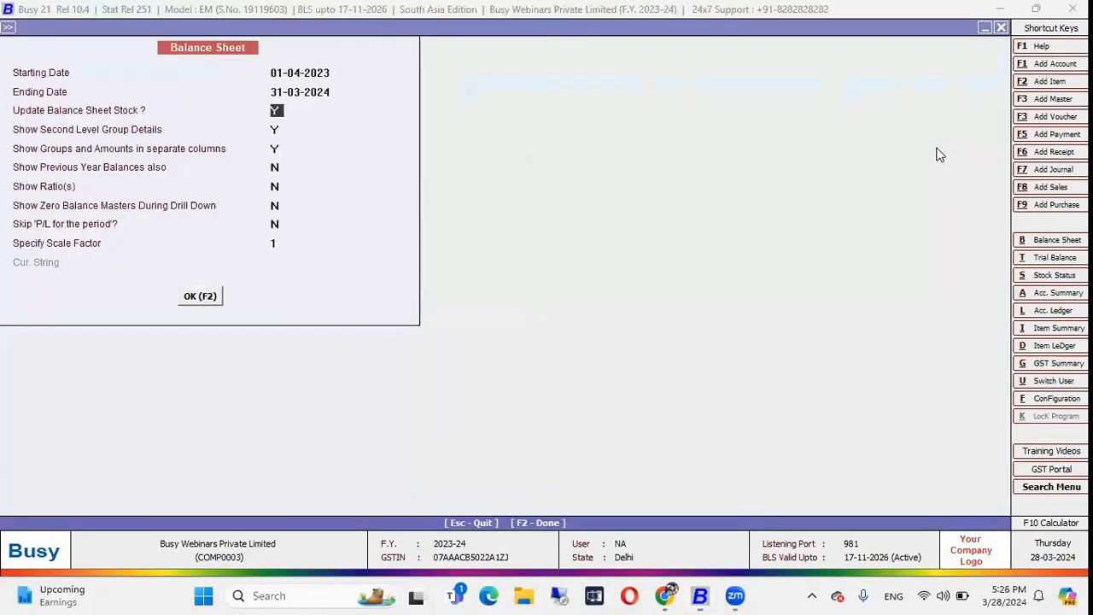
{"action": "key", "text": "F2"}
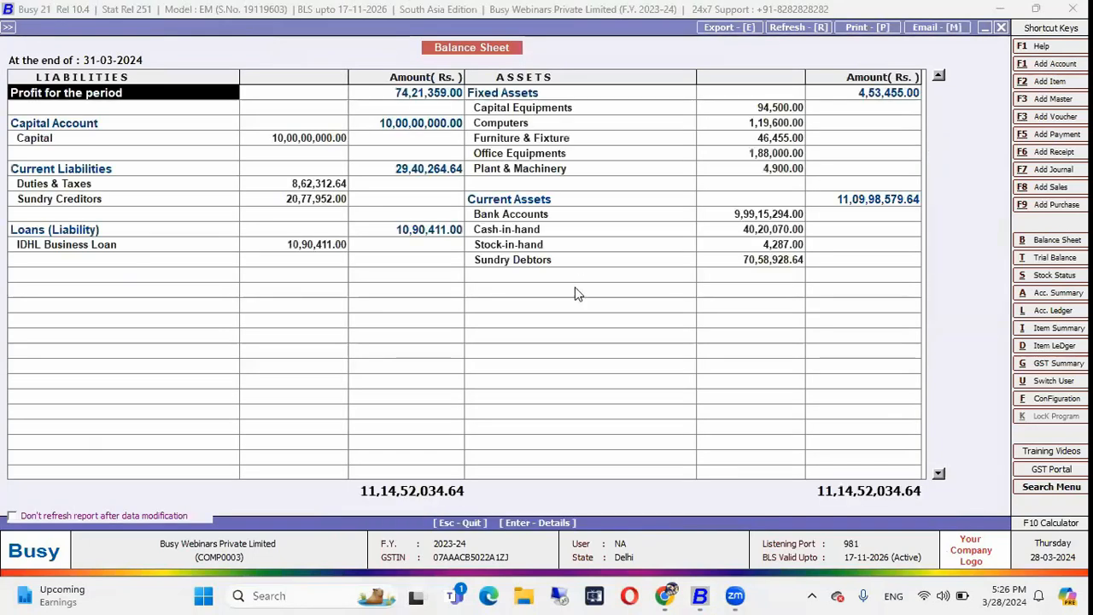
{"action": "left_click", "coordinate": [306, 260]}
{"action": "left_click", "coordinate": [335, 246]}
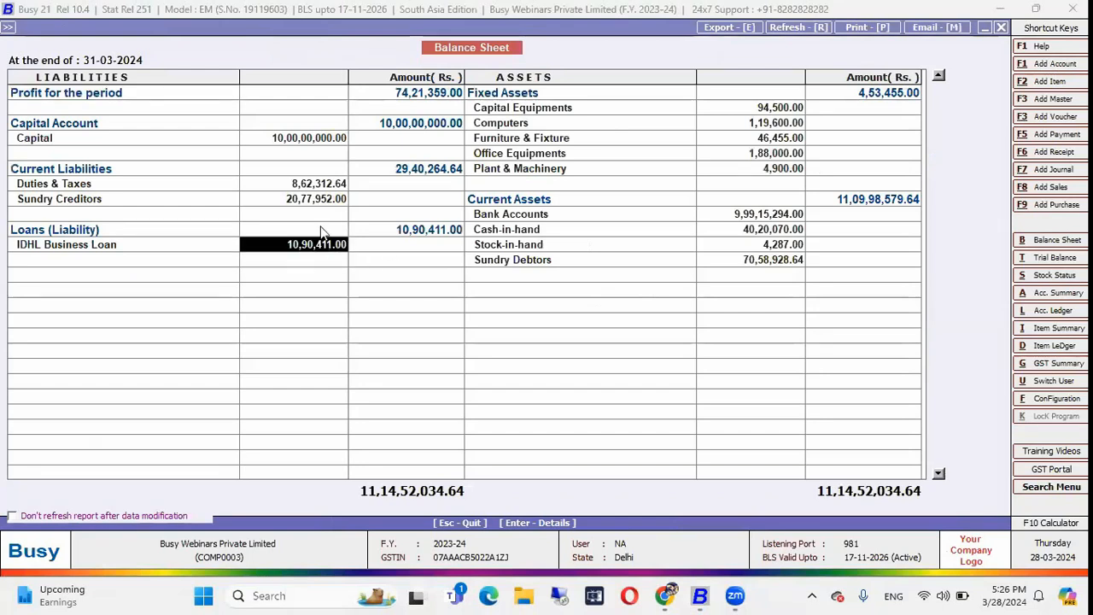
Open the Profit & Loss account behind the period's profit and examine the Interest Paid on Loan and Depreciation A/c expenses
{"action": "left_click", "coordinate": [141, 99]}
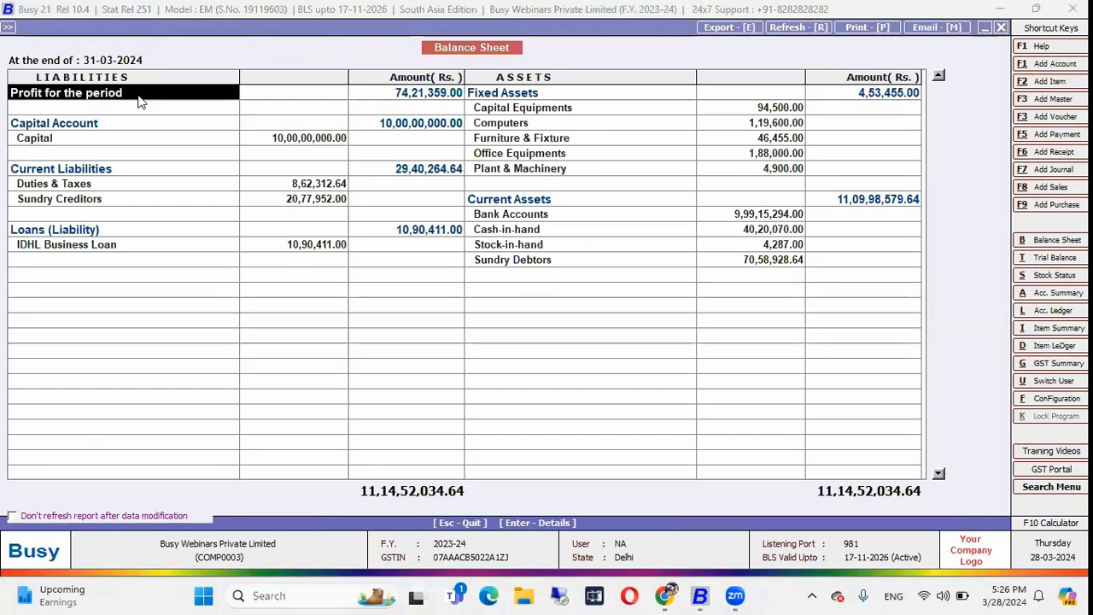
{"action": "double_click", "coordinate": [141, 99]}
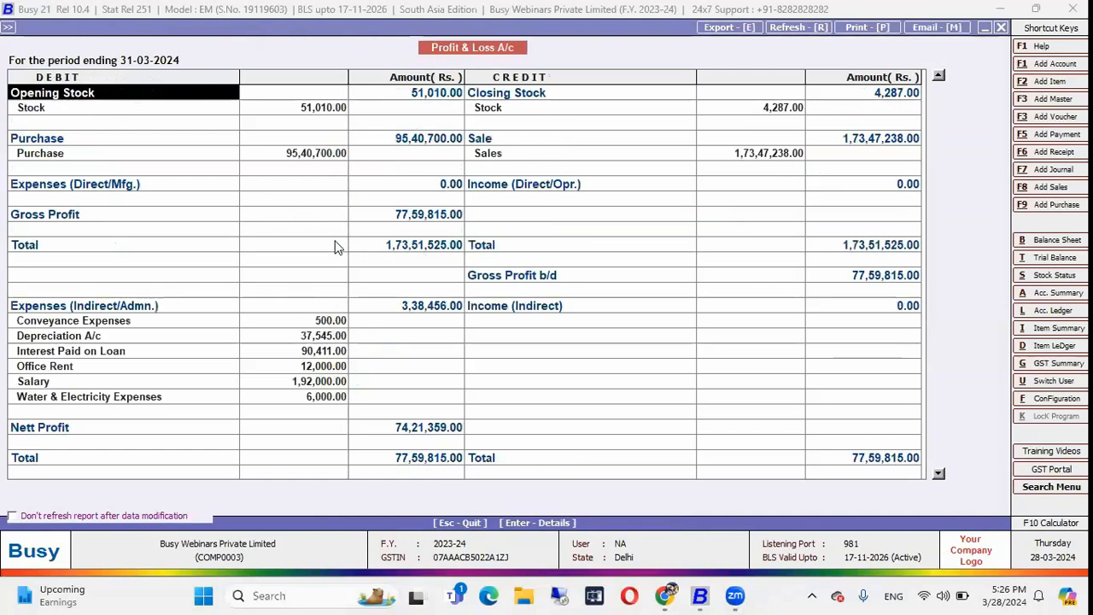
{"action": "left_click", "coordinate": [84, 355]}
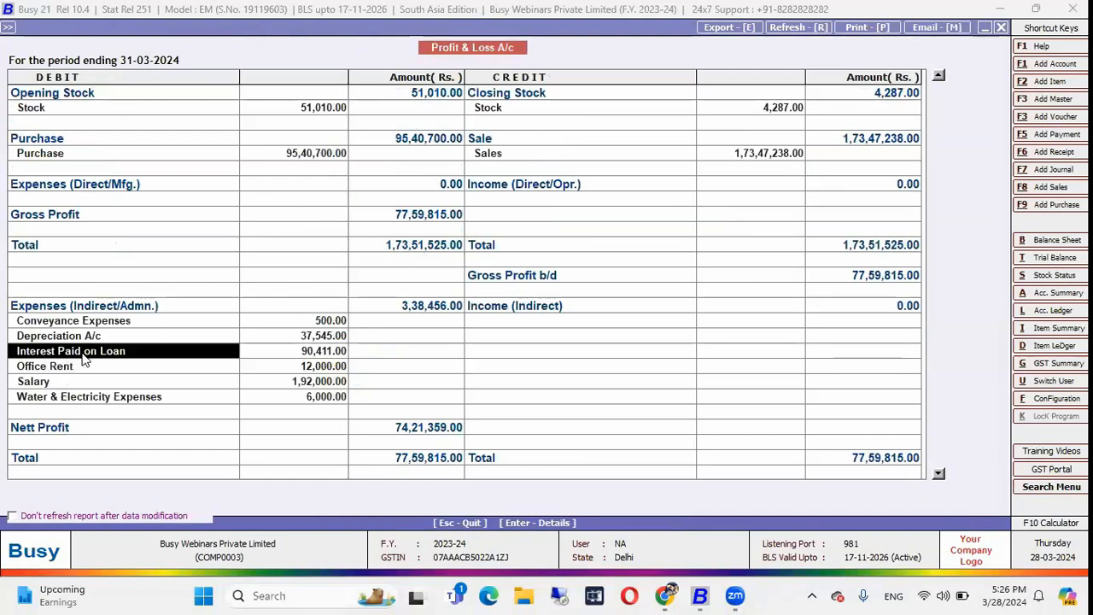
{"action": "key", "text": "Right"}
{"action": "key", "text": "Left"}
{"action": "key", "text": "Up"}
{"action": "key", "text": "Right"}
{"action": "key", "text": "Left"}
{"action": "key", "text": "shift+Down"}
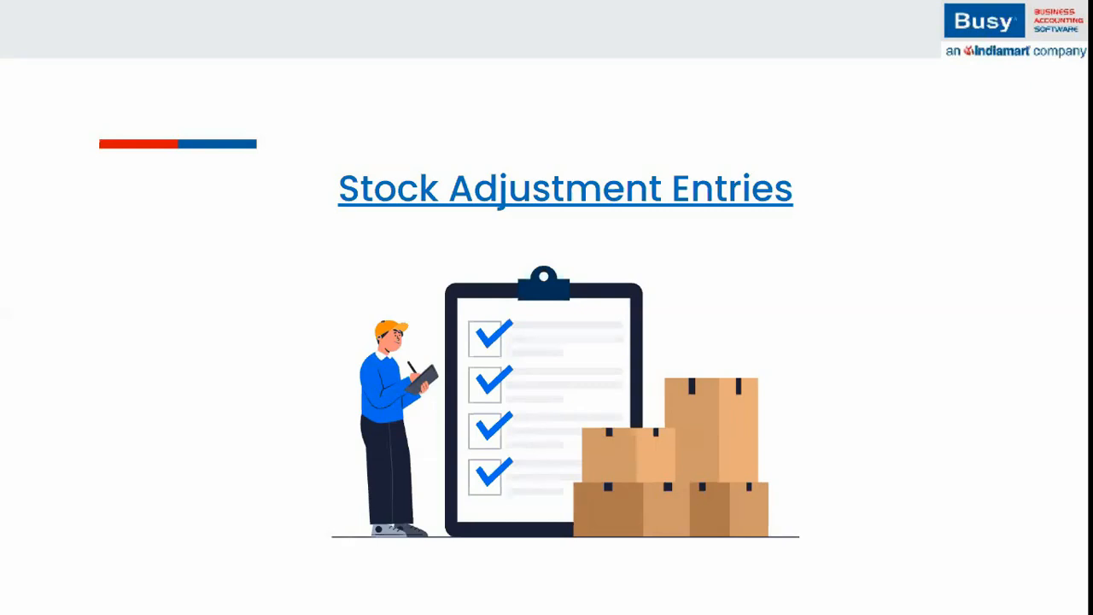
Switch back to Busy and start a new physical stock voucher
{"action": "key", "text": "alt+Tab"}
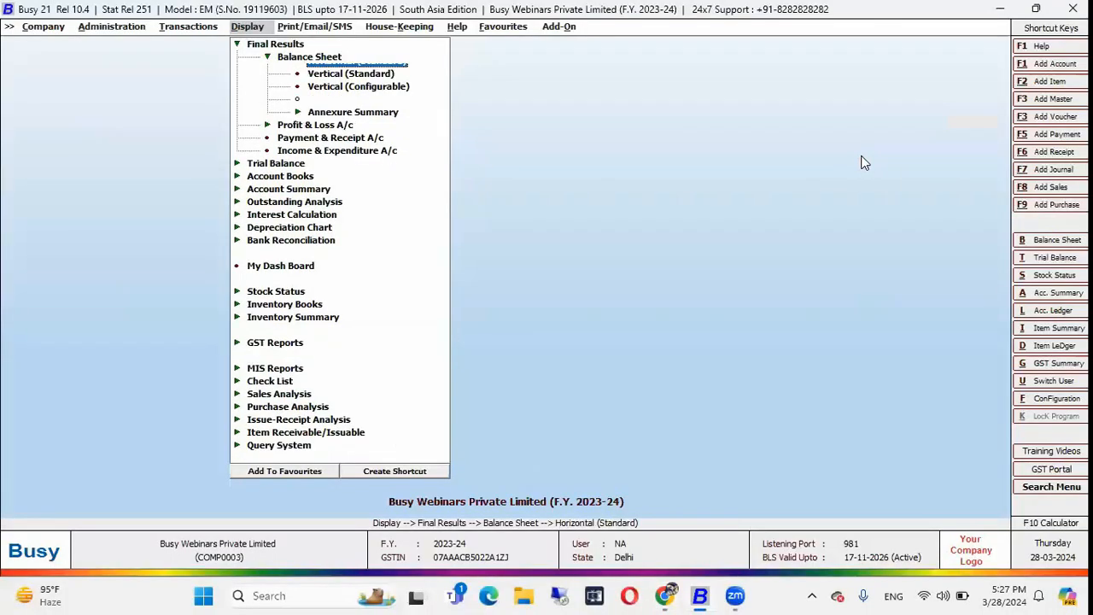
{"action": "key", "text": "Escape"}
{"action": "key", "text": "Left"}
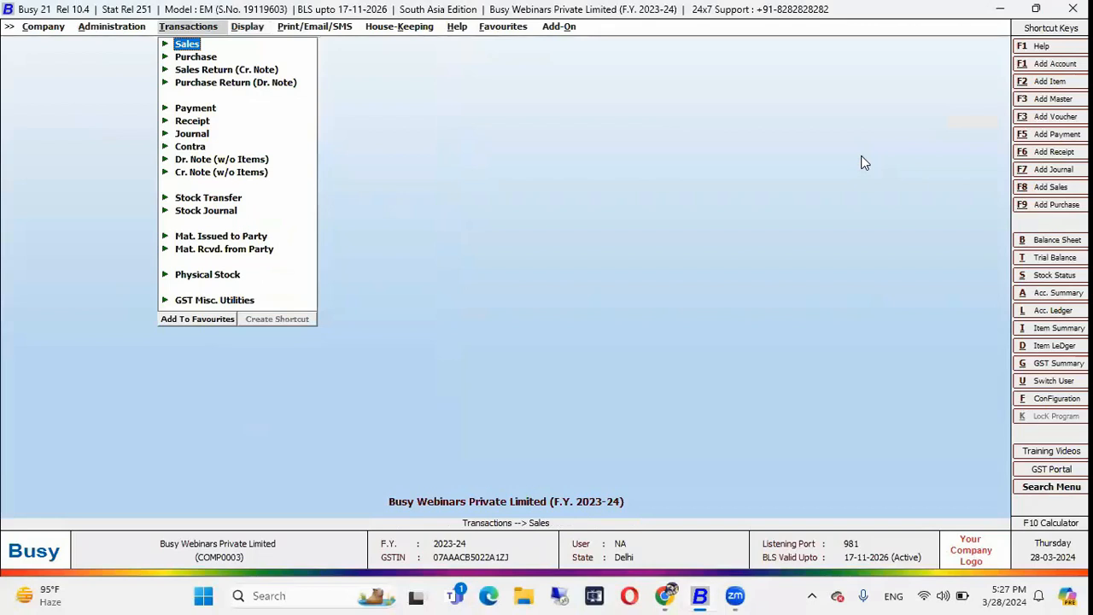
{"action": "key", "text": "Up"}
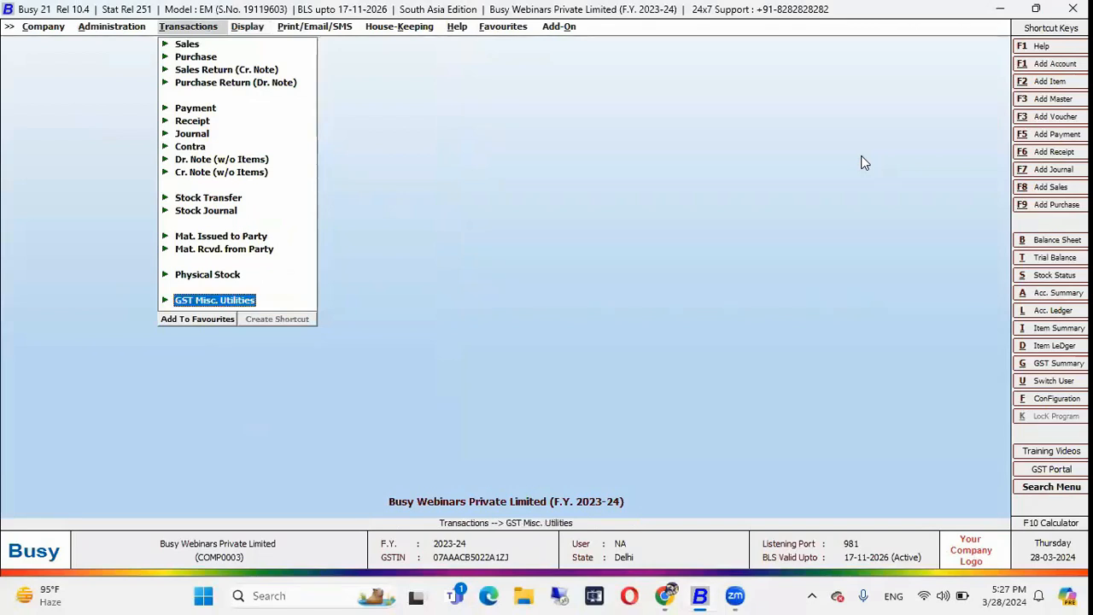
{"action": "key", "text": "Up"}
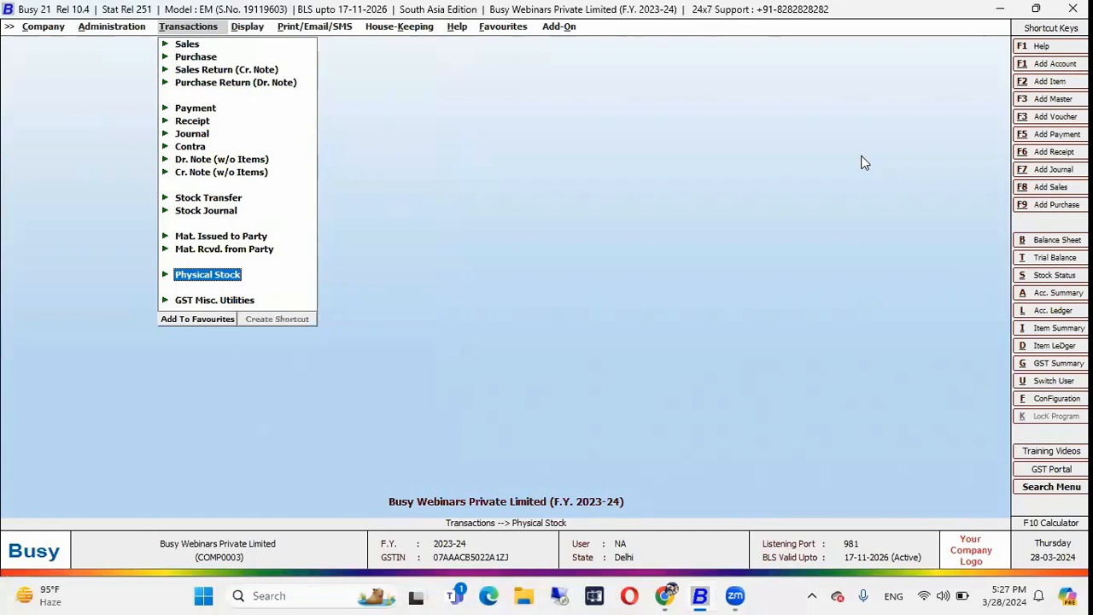
{"action": "key", "text": "Return"}
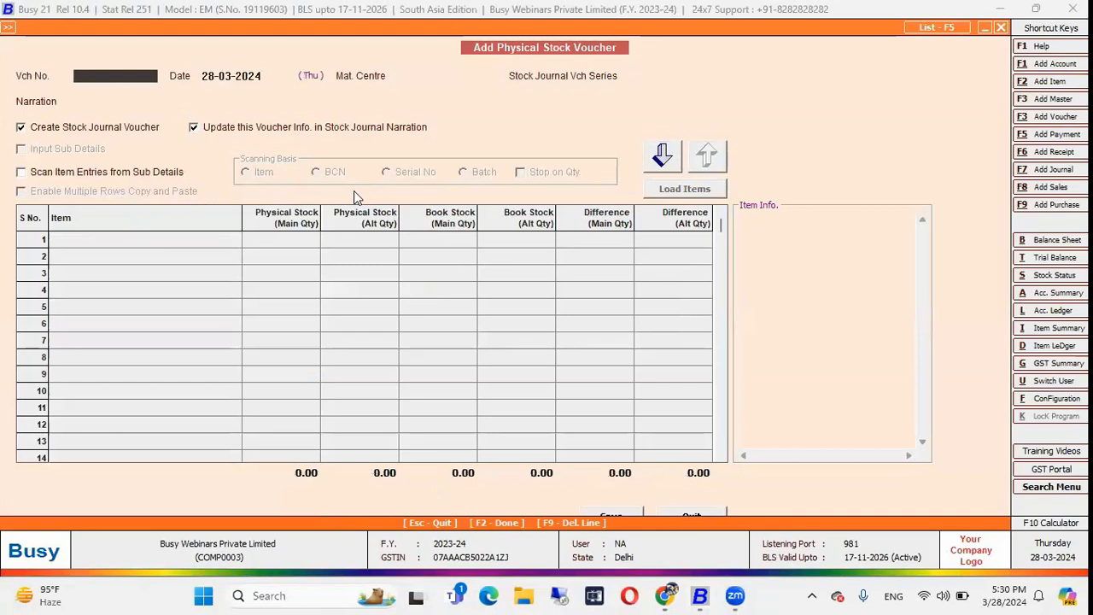
Fill in the voucher header with number 001, date 31-03-2024, material centre Godown and stock journal series Main
{"action": "type", "text": "001"}
{"action": "key", "text": "Return"}
{"action": "type", "text": "31"}
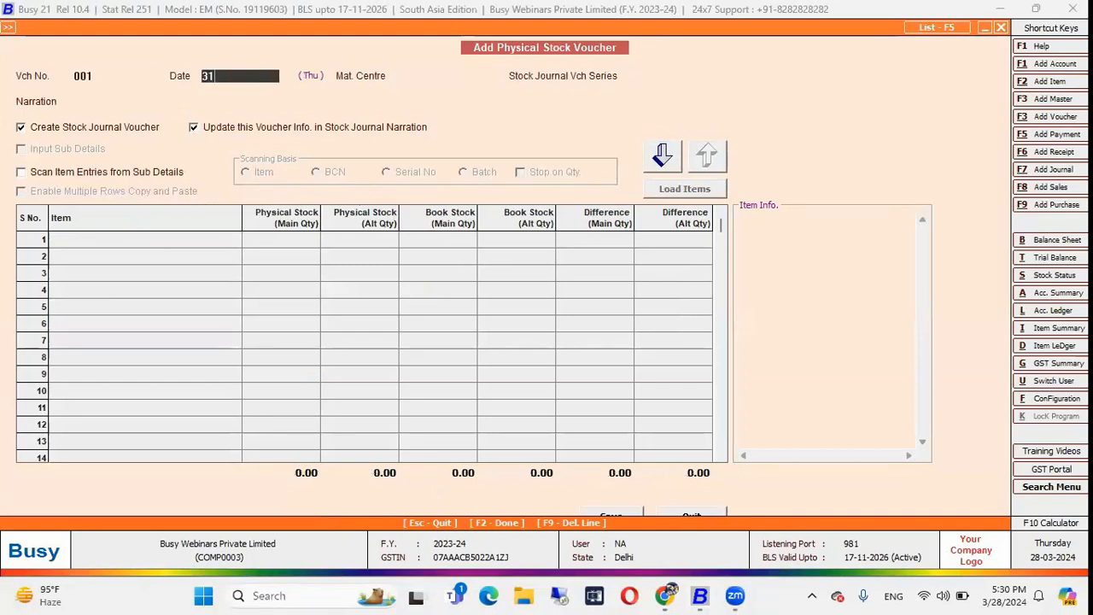
{"action": "key", "text": "Return"}
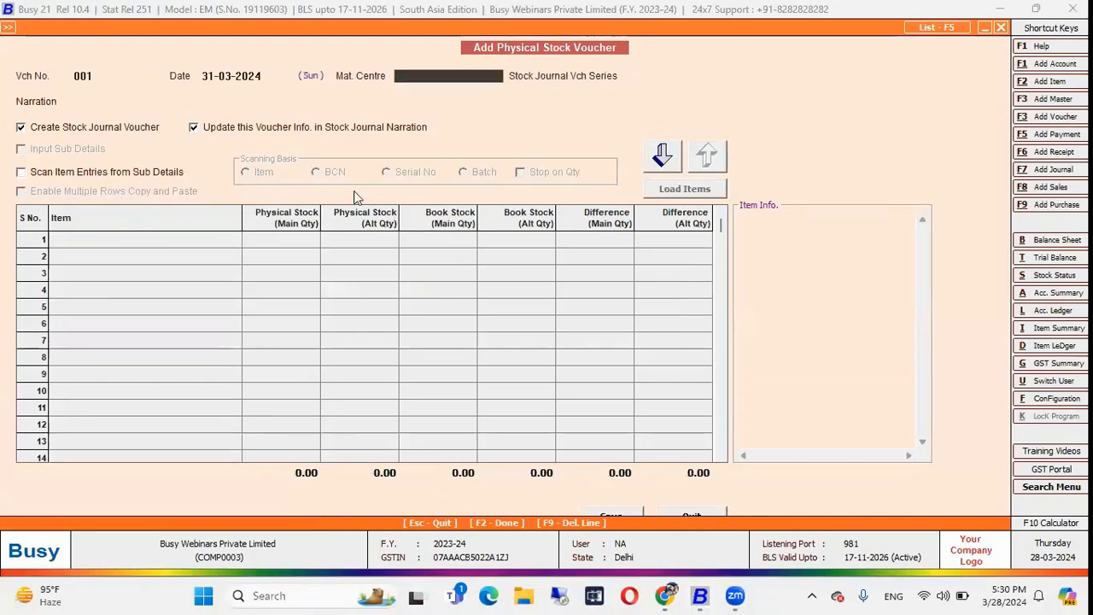
{"action": "key", "text": "Return"}
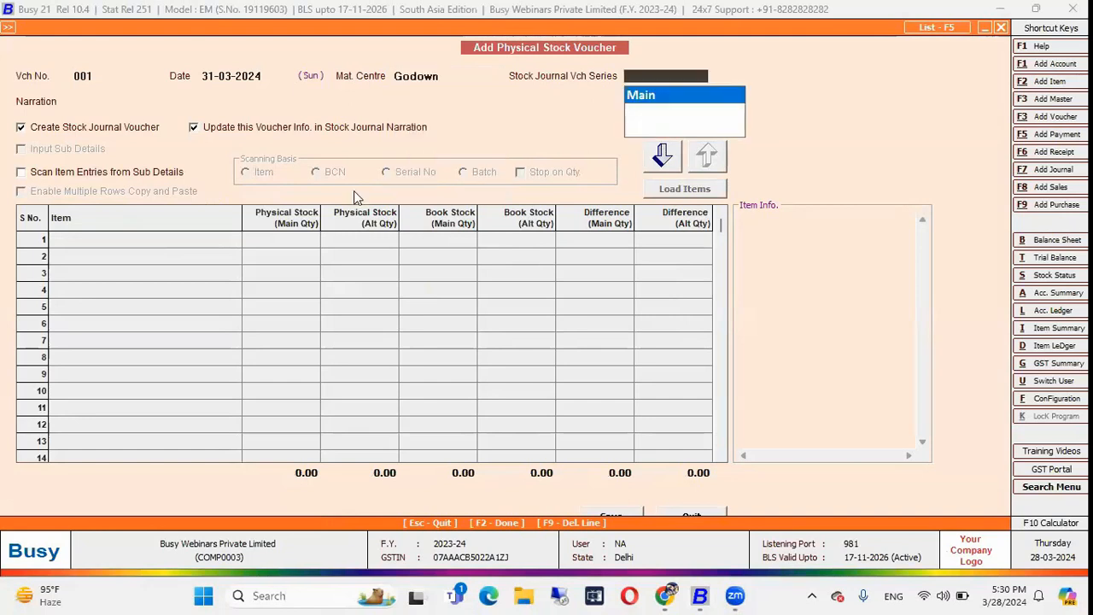
{"action": "key", "text": "Return"}
{"action": "key", "text": "Return"}
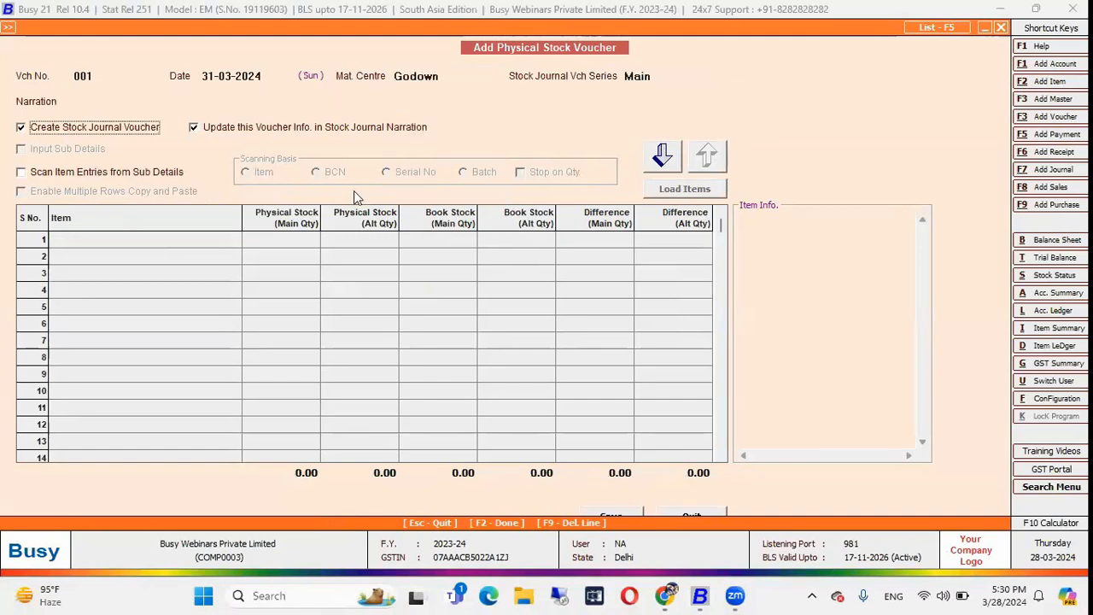
Enter Fanta (2 LTR) as the first voucher item with a physical main quantity of 8
{"action": "left_click", "coordinate": [663, 158]}
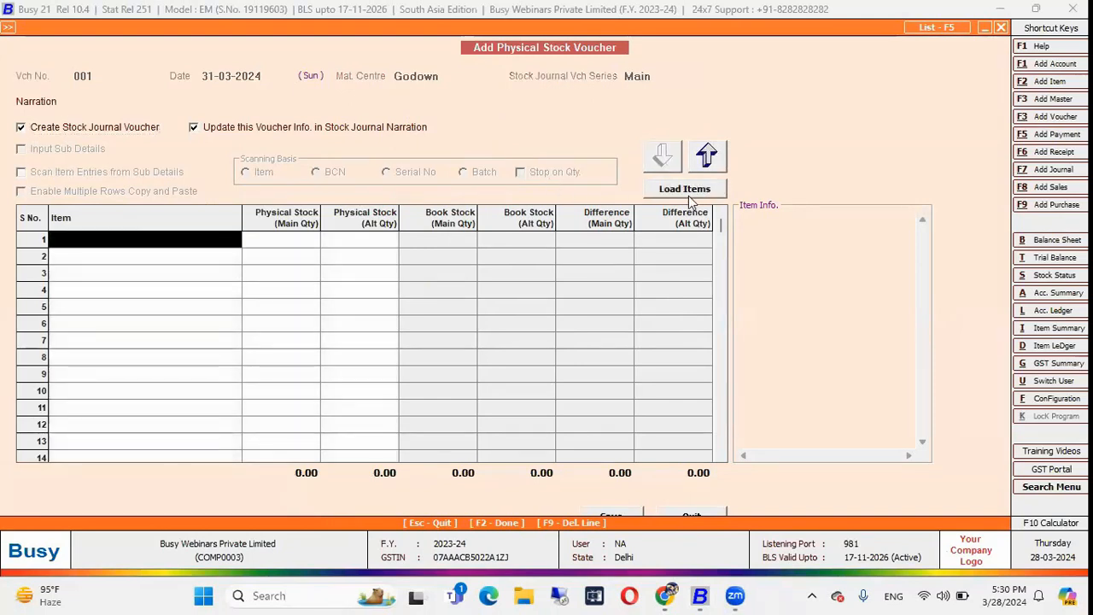
{"action": "key", "text": "space"}
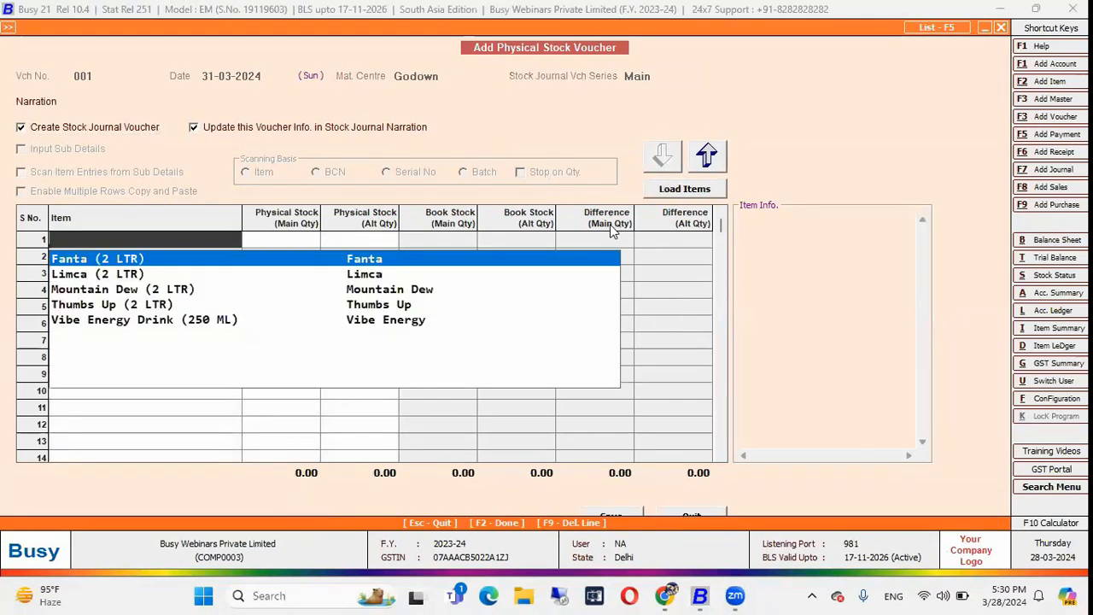
{"action": "key", "text": "Down"}
{"action": "key", "text": "Down"}
{"action": "key", "text": "Up"}
{"action": "key", "text": "Up"}
{"action": "key", "text": "Return"}
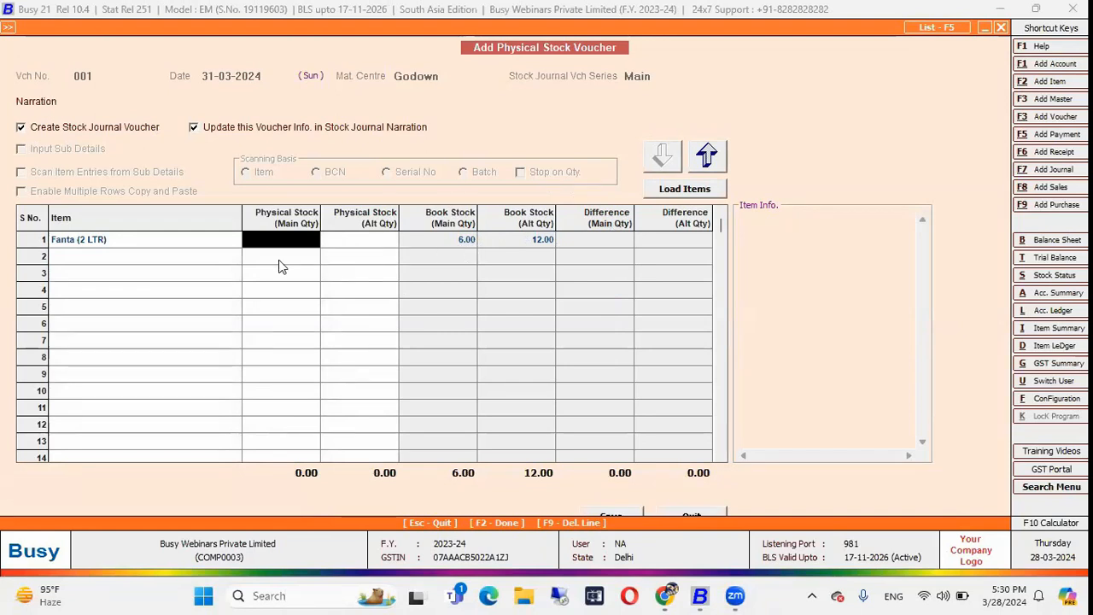
{"action": "type", "text": "8"}
{"action": "key", "text": "Return"}
{"action": "key", "text": "Return"}
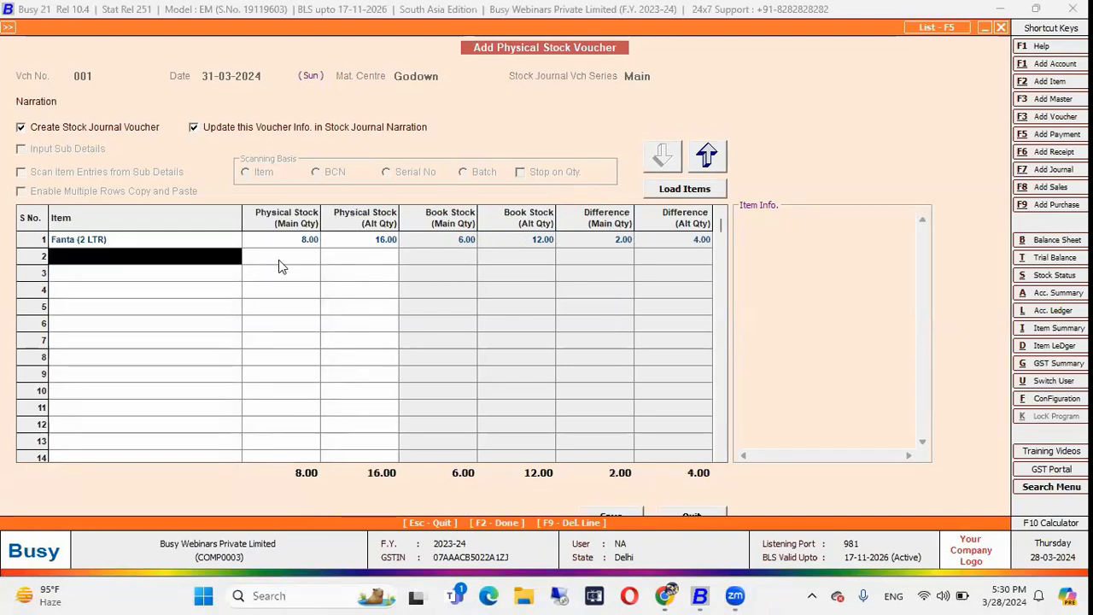
{"action": "left_click", "coordinate": [309, 240]}
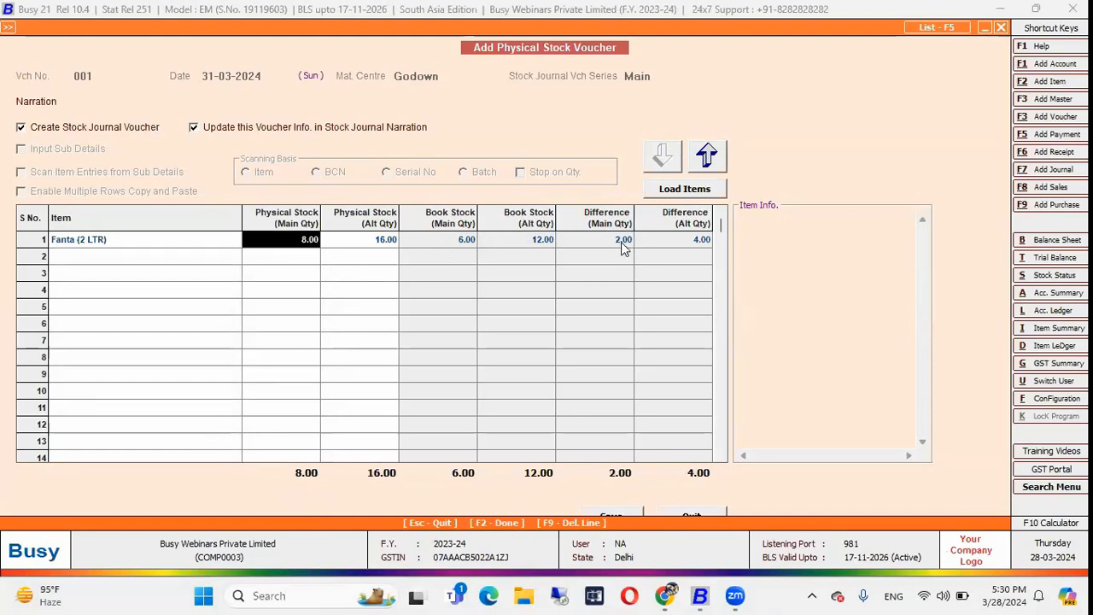
Add Limca (2 LTR) as the second voucher item with a physical main quantity of 30
{"action": "left_click", "coordinate": [148, 256]}
{"action": "key", "text": "Down"}
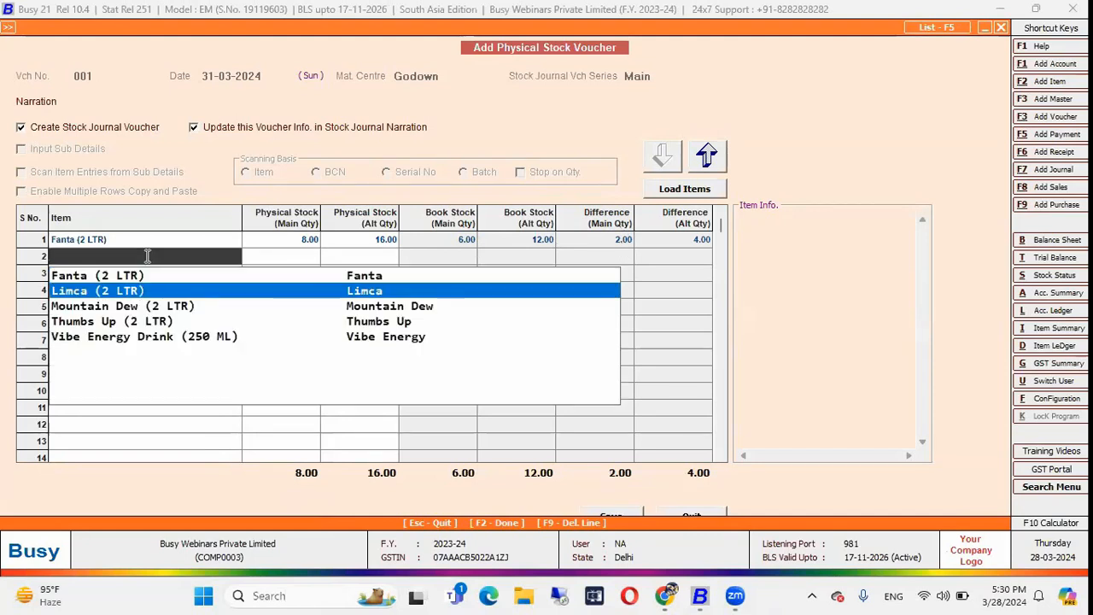
{"action": "key", "text": "Return"}
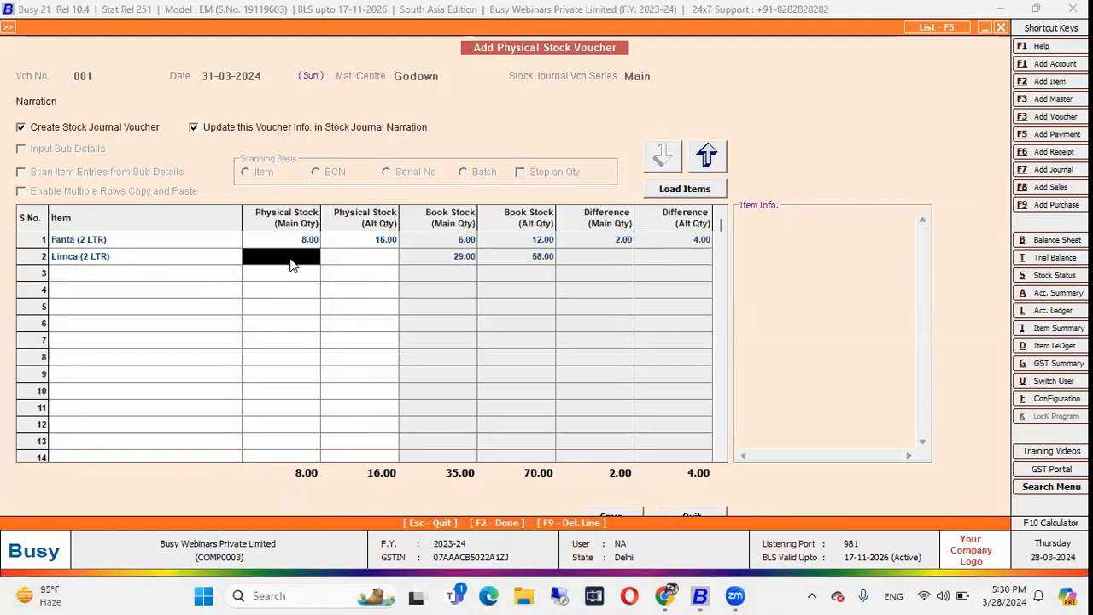
{"action": "type", "text": "30"}
{"action": "key", "text": "Return"}
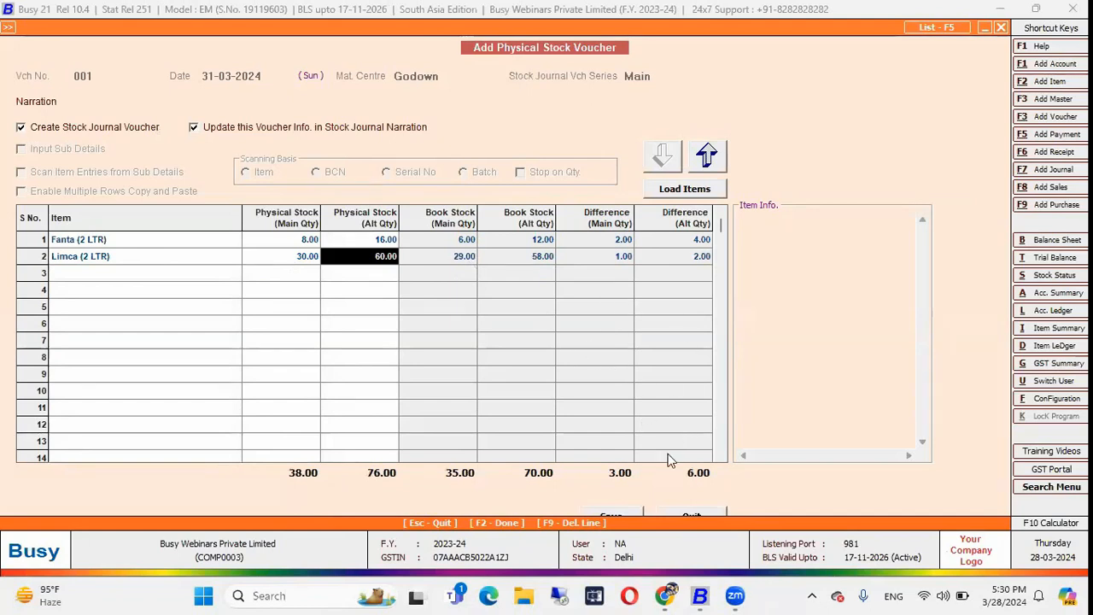
Compare the physical quantities of both items and set Limca's physical main quantity to 25
{"action": "left_click", "coordinate": [282, 242]}
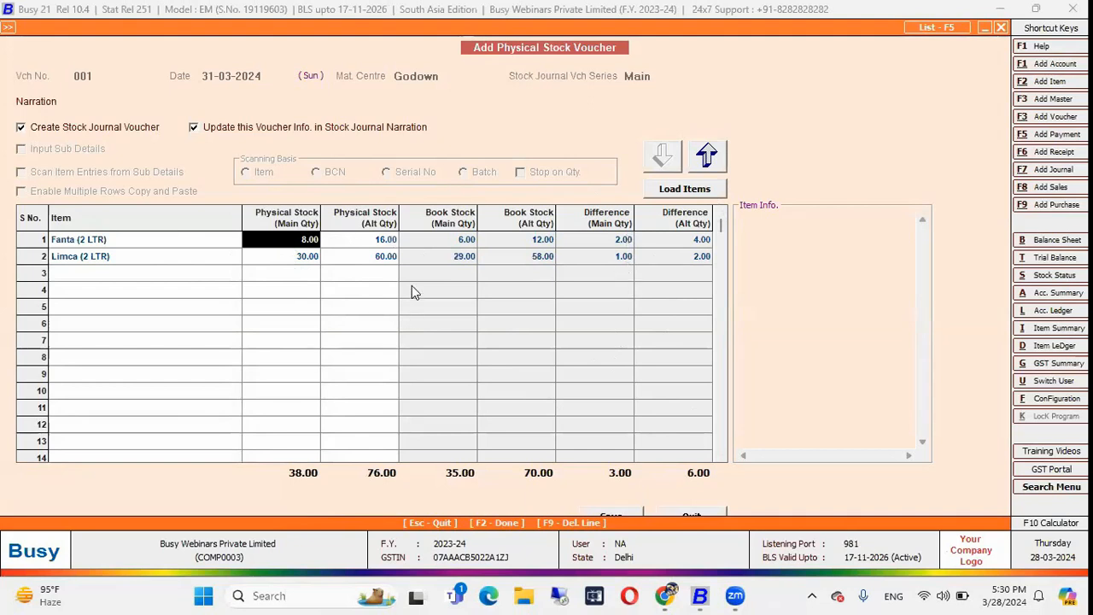
{"action": "left_click", "coordinate": [303, 258]}
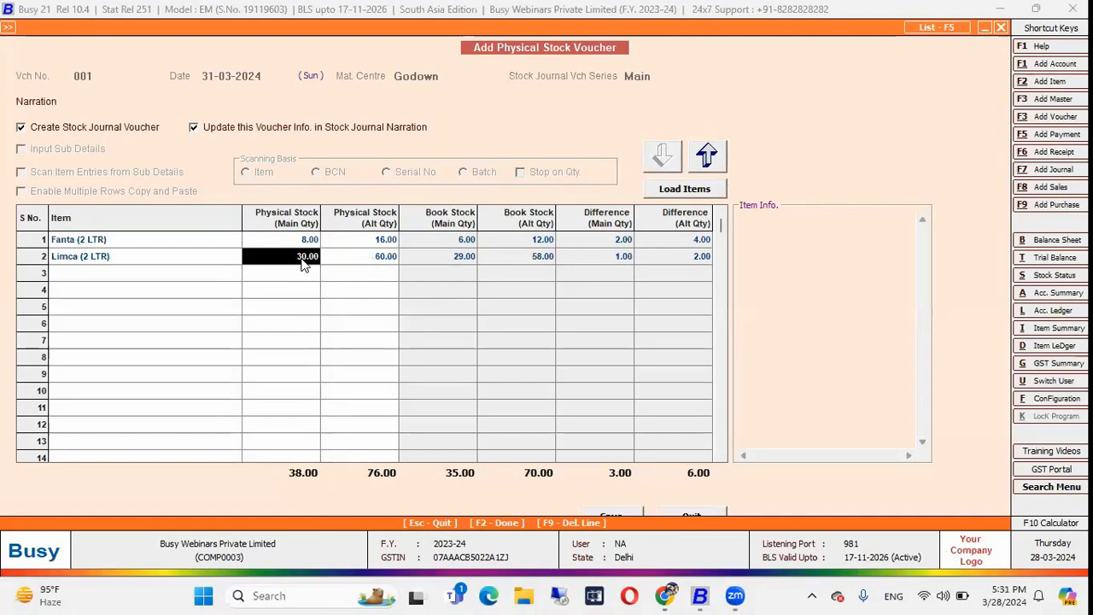
{"action": "left_click", "coordinate": [295, 246]}
{"action": "left_click", "coordinate": [296, 255]}
{"action": "type", "text": "25"}
{"action": "key", "text": "Return"}
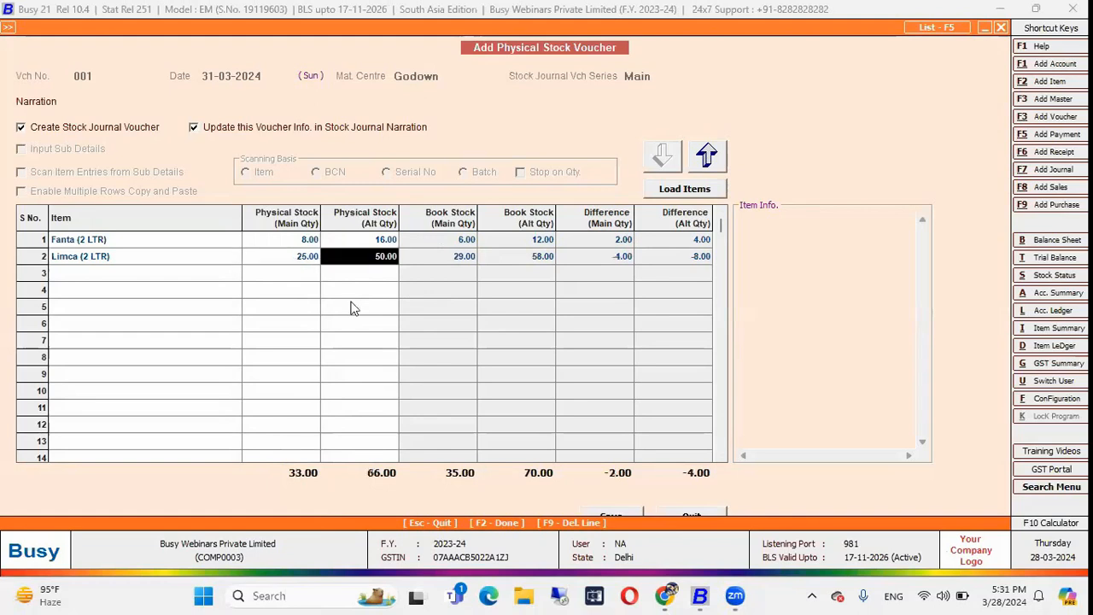
Review the Fanta and Limca differences between physical and book stock, and save and close the physical stock voucher
{"action": "left_click", "coordinate": [297, 246]}
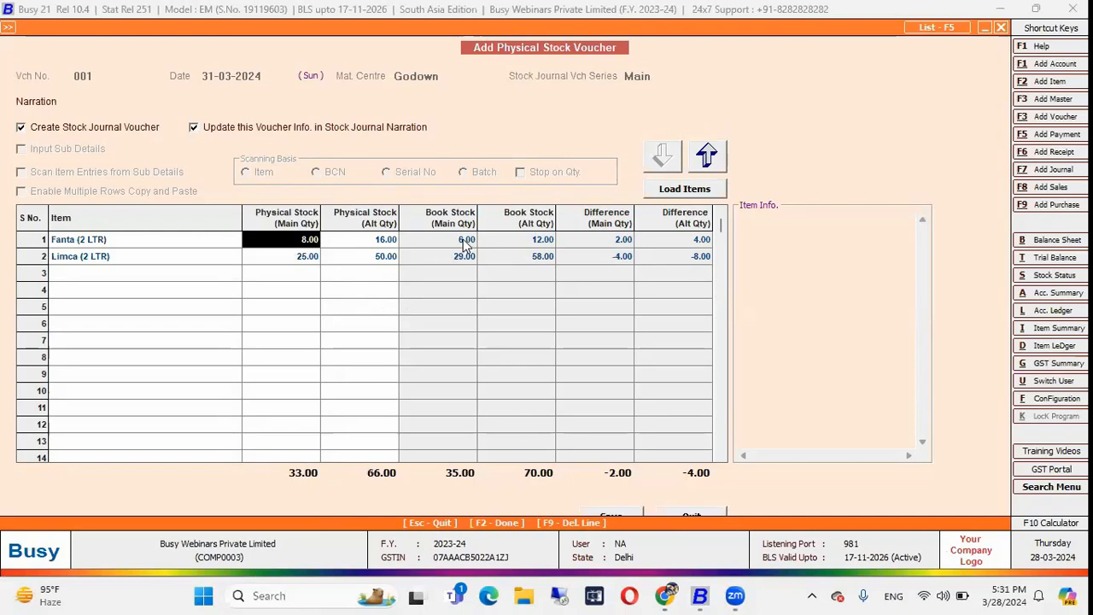
{"action": "left_click", "coordinate": [166, 270]}
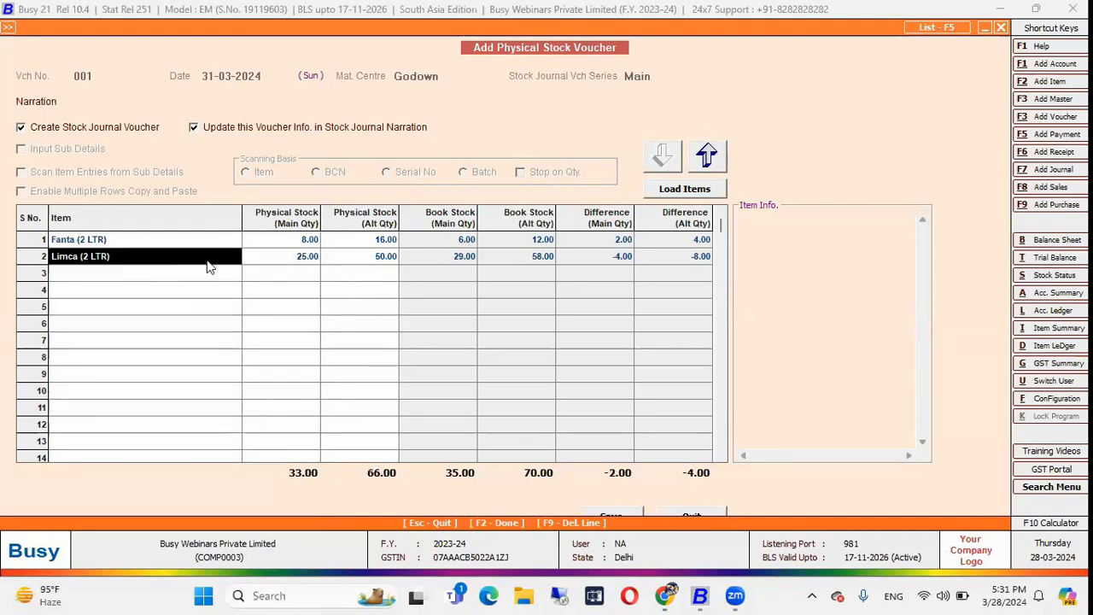
{"action": "left_click", "coordinate": [304, 262]}
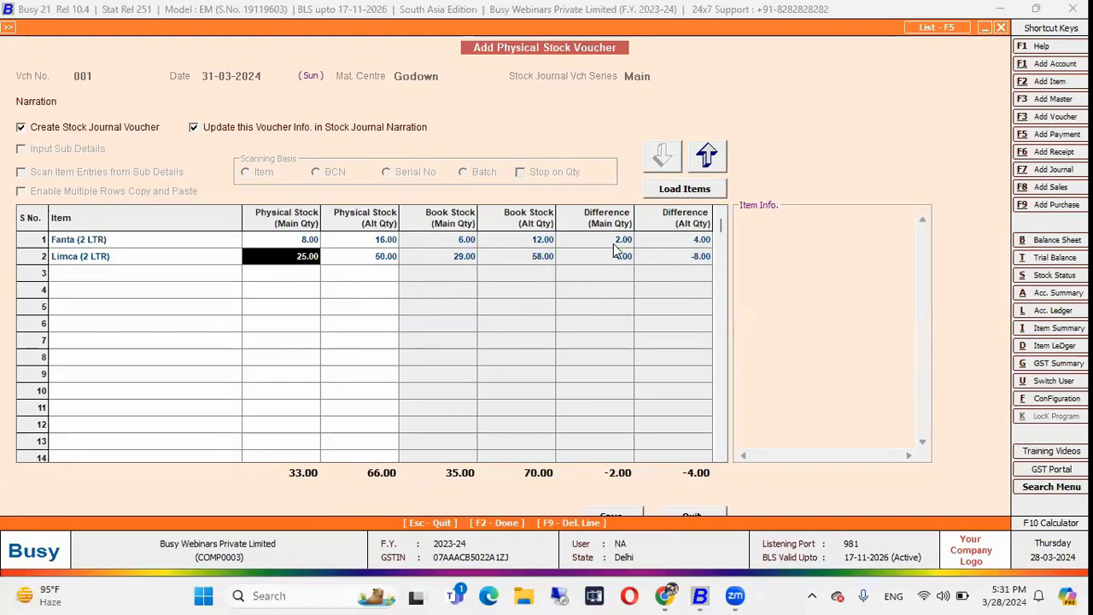
{"action": "key", "text": "Left"}
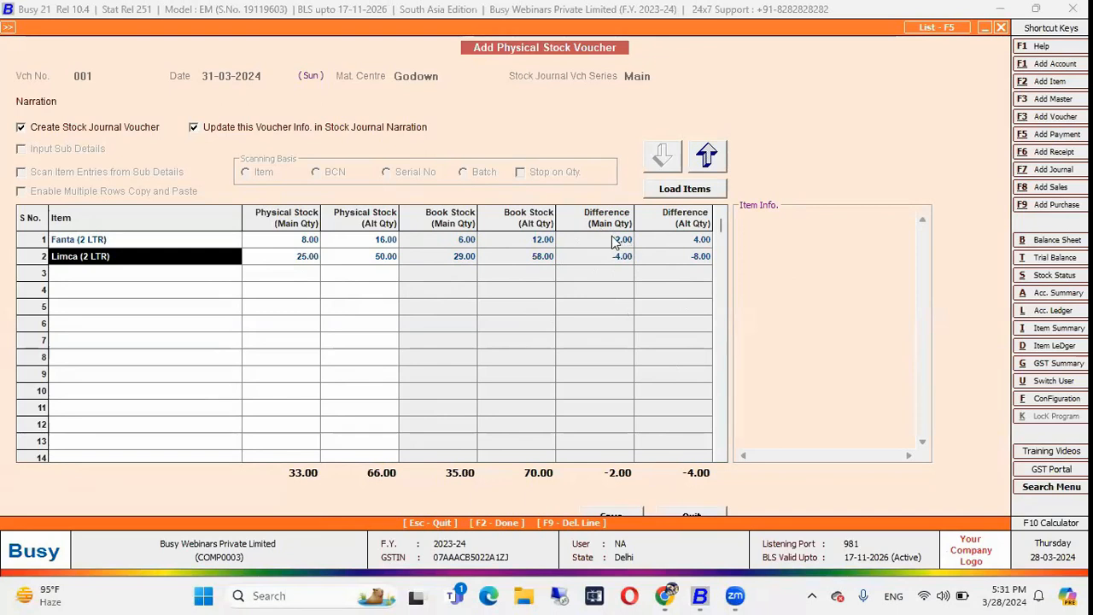
{"action": "left_click", "coordinate": [622, 516]}
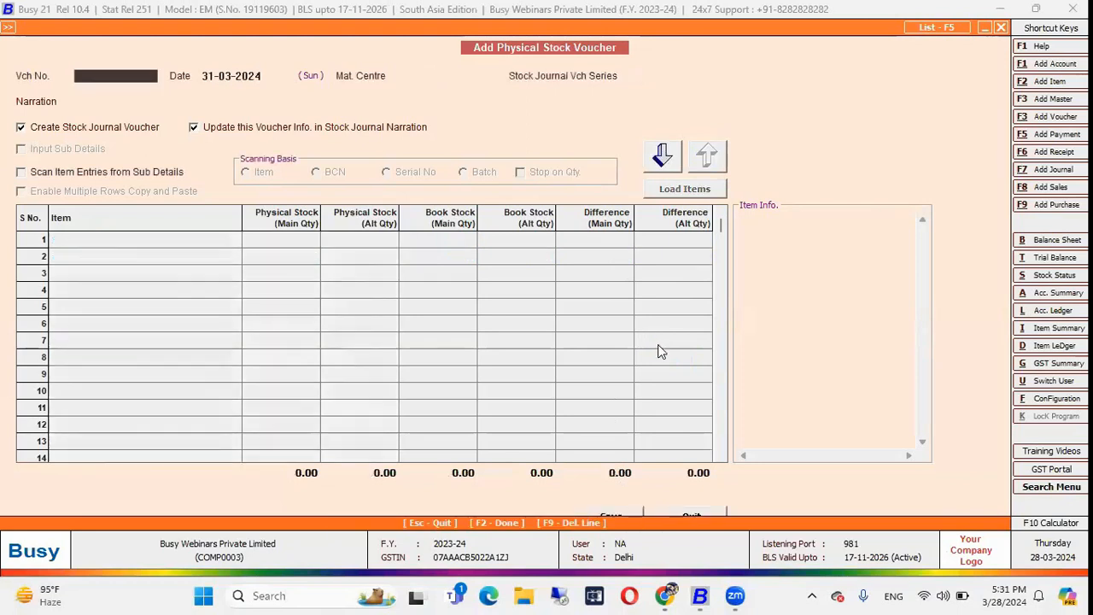
{"action": "key", "text": "Escape"}
{"action": "key", "text": "Return"}
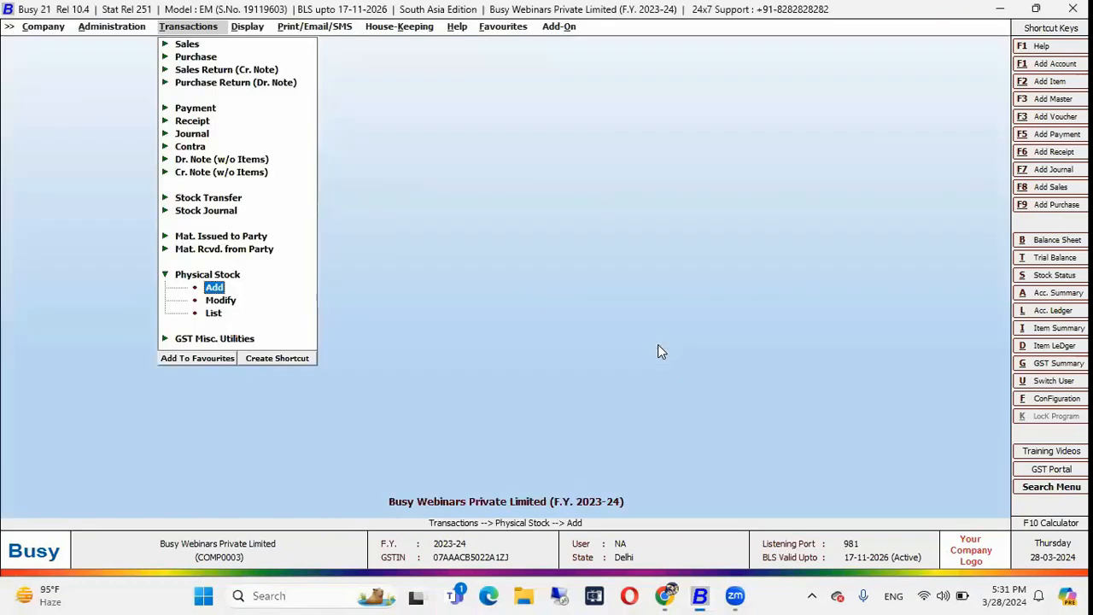
Open the alphabetical Closing Stock balances-only report for one item
{"action": "key", "text": "Escape"}
{"action": "key", "text": "Up"}
{"action": "key", "text": "Up"}
{"action": "key", "text": "Up"}
{"action": "key", "text": "Up"}
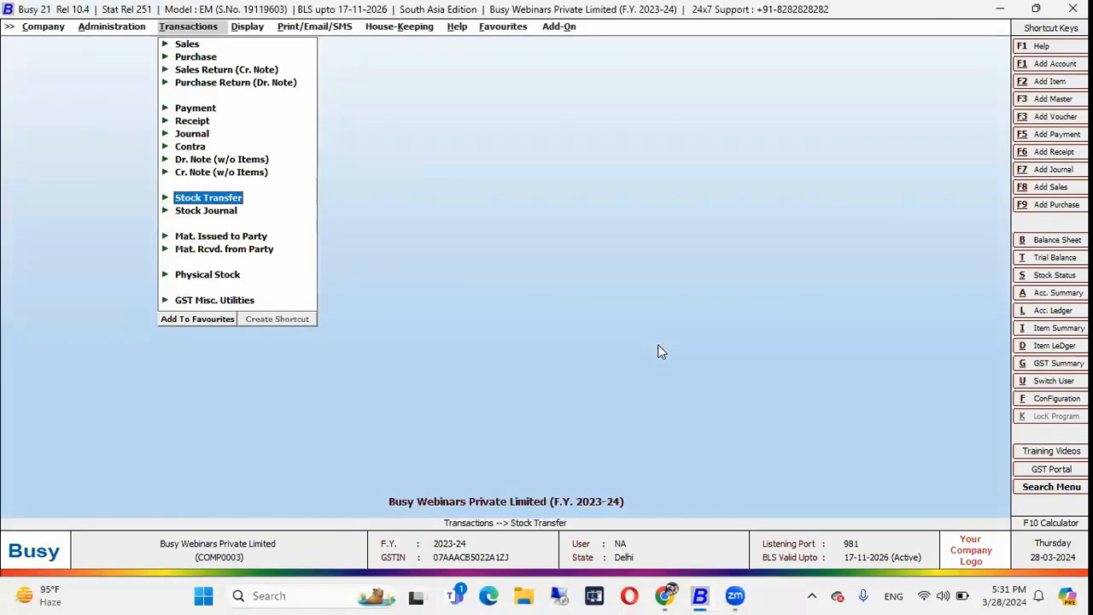
{"action": "key", "text": "Right"}
{"action": "key", "text": "Return"}
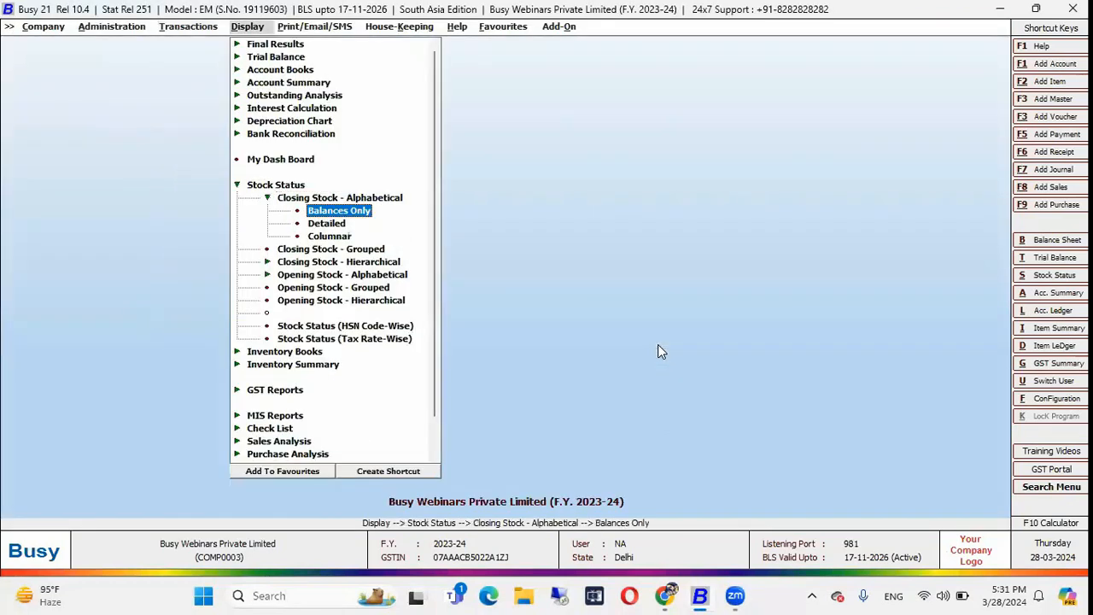
{"action": "key", "text": "Return"}
{"action": "key", "text": "Return"}
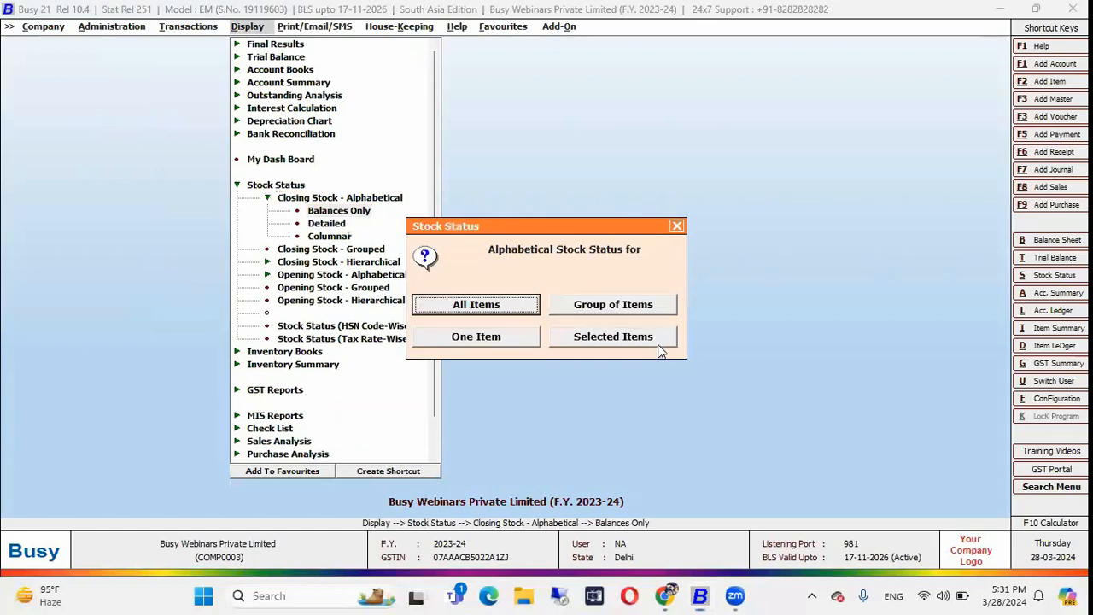
{"action": "key", "text": "Tab"}
{"action": "key", "text": "Tab"}
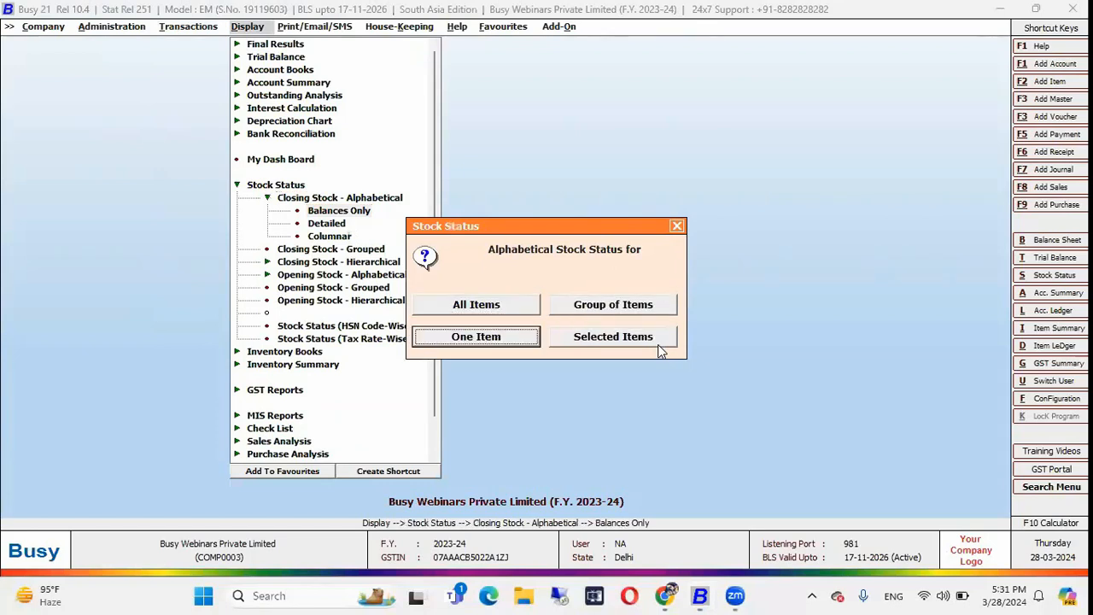
{"action": "key", "text": "Return"}
Show the stock status of Fanta (2 LTR) in the Godown material centre as on 31-03-2024
{"action": "type", "text": "g"}
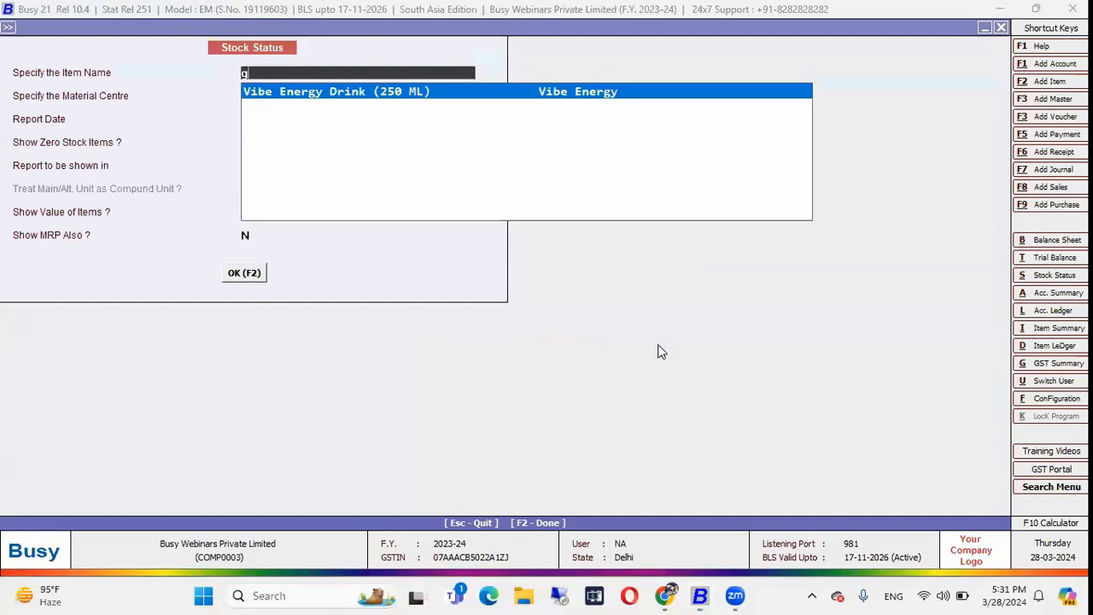
{"action": "key", "text": "Return"}
{"action": "key", "text": "Up"}
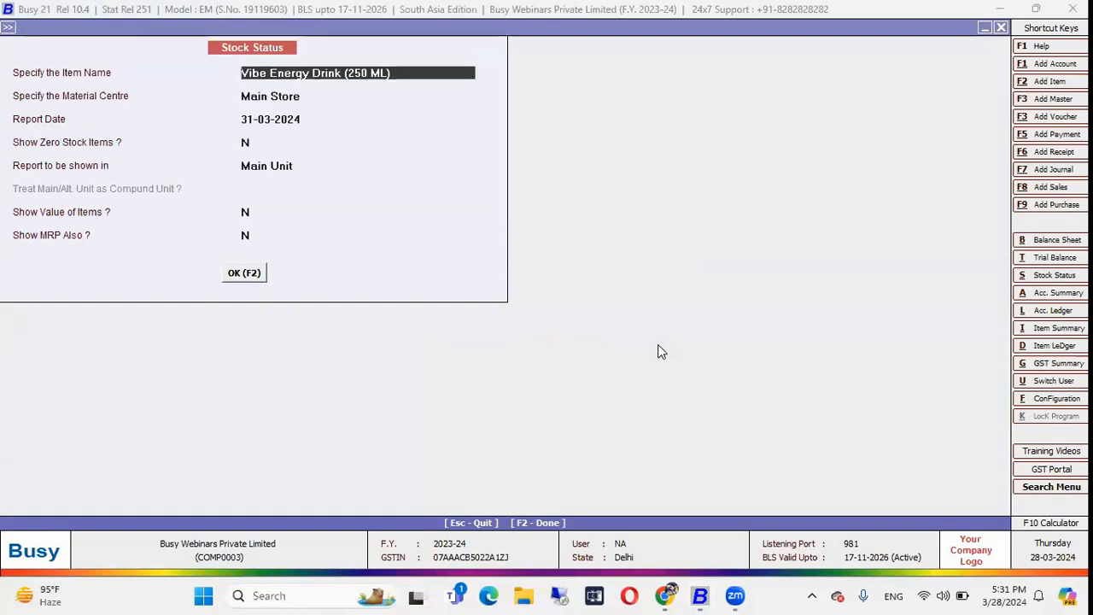
{"action": "type", "text": "fa"}
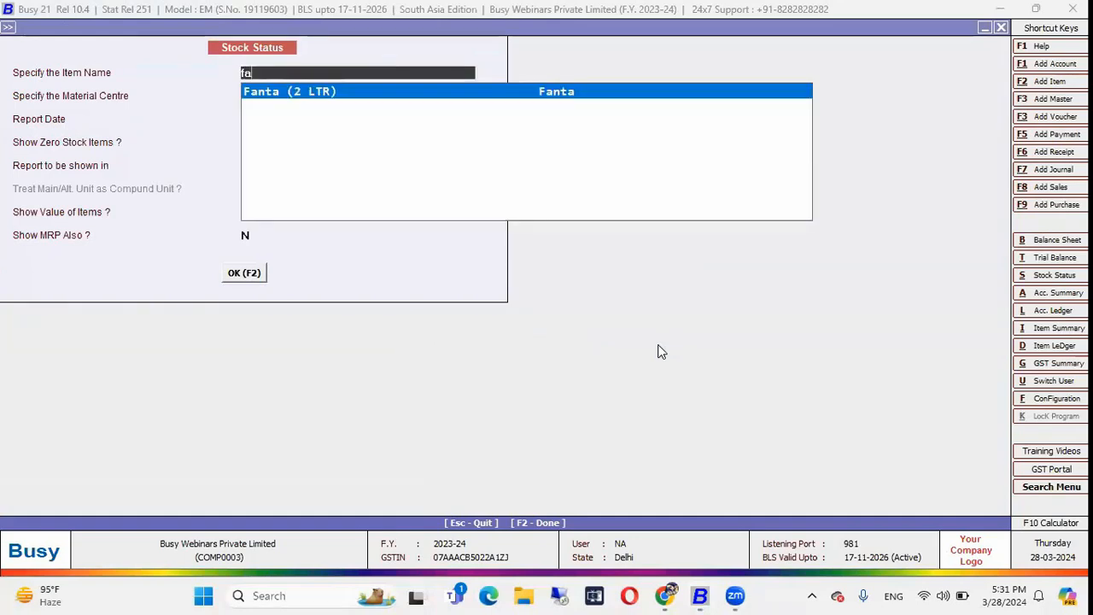
{"action": "key", "text": "Return"}
{"action": "key", "text": "space"}
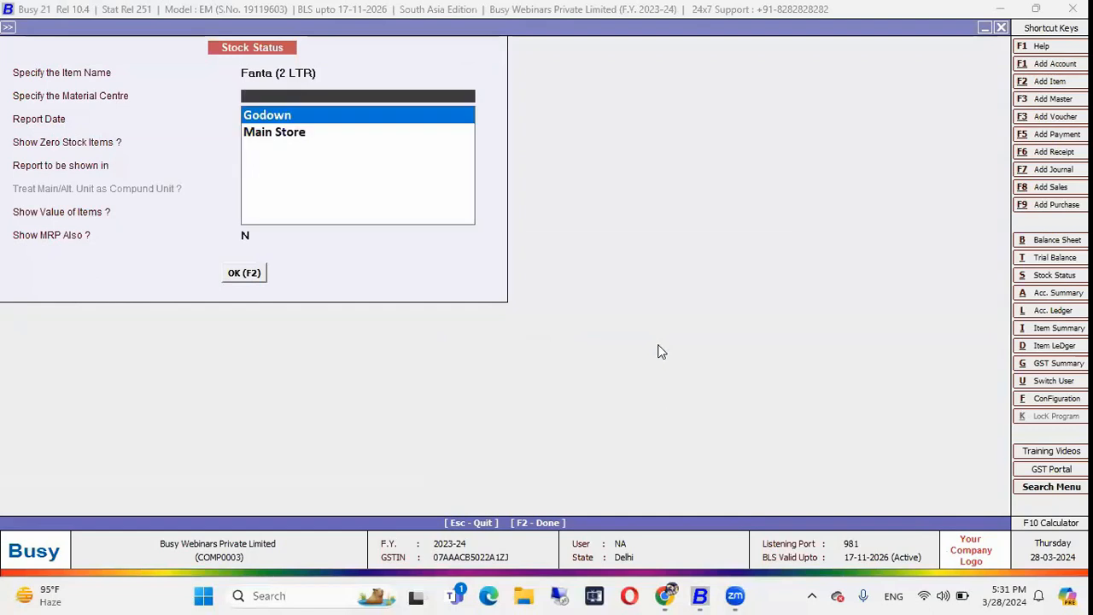
{"action": "key", "text": "Return"}
{"action": "key", "text": "F2"}
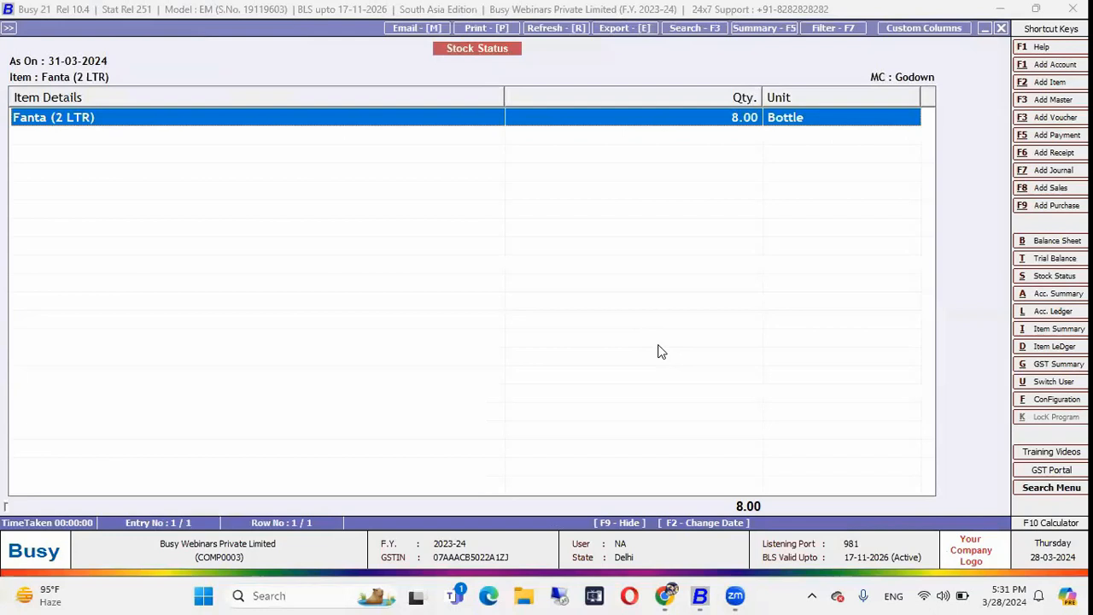
Drill down from Fanta's stock balance to the stock journal voucher generated through the physical stock voucher dated 31-03-2024
{"action": "key", "text": "Return"}
{"action": "key", "text": "Down"}
{"action": "key", "text": "Down"}
{"action": "key", "text": "Down"}
{"action": "key", "text": "Down"}
{"action": "key", "text": "Down"}
{"action": "key", "text": "Down"}
{"action": "key", "text": "Down"}
{"action": "key", "text": "Down"}
{"action": "key", "text": "Down"}
{"action": "key", "text": "Down"}
{"action": "key", "text": "Down"}
{"action": "key", "text": "Down"}
{"action": "key", "text": "Down"}
{"action": "key", "text": "Down"}
{"action": "key", "text": "Down"}
{"action": "key", "text": "Down"}
{"action": "key", "text": "Down"}
{"action": "key", "text": "Down"}
{"action": "key", "text": "Down"}
{"action": "key", "text": "Down"}
{"action": "key", "text": "Down"}
{"action": "key", "text": "Down"}
{"action": "key", "text": "Down"}
{"action": "key", "text": "Down"}
{"action": "key", "text": "Down"}
{"action": "key", "text": "Down"}
{"action": "key", "text": "Return"}
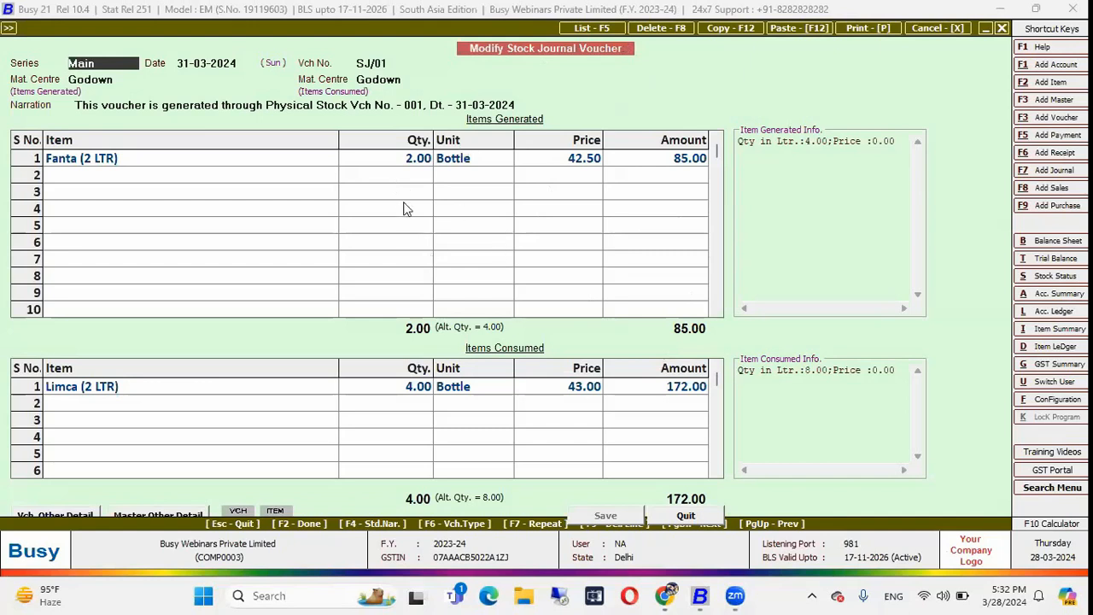
Examine the generated Fanta and consumed Limca entries in the stock journal, and close the voucher and stock status report
{"action": "left_click", "coordinate": [263, 166]}
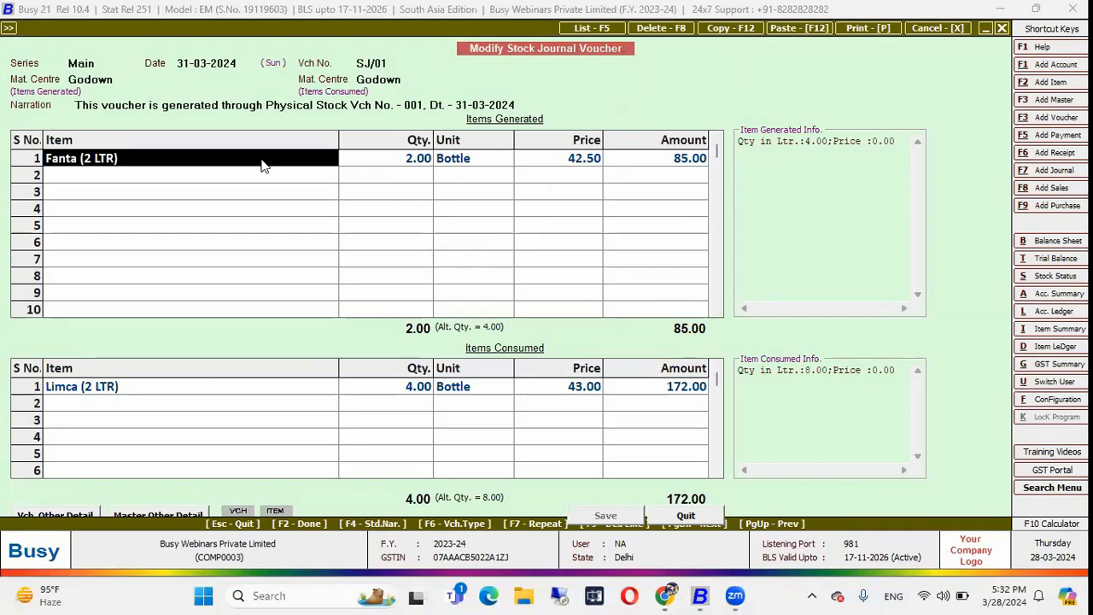
{"action": "left_click", "coordinate": [202, 389]}
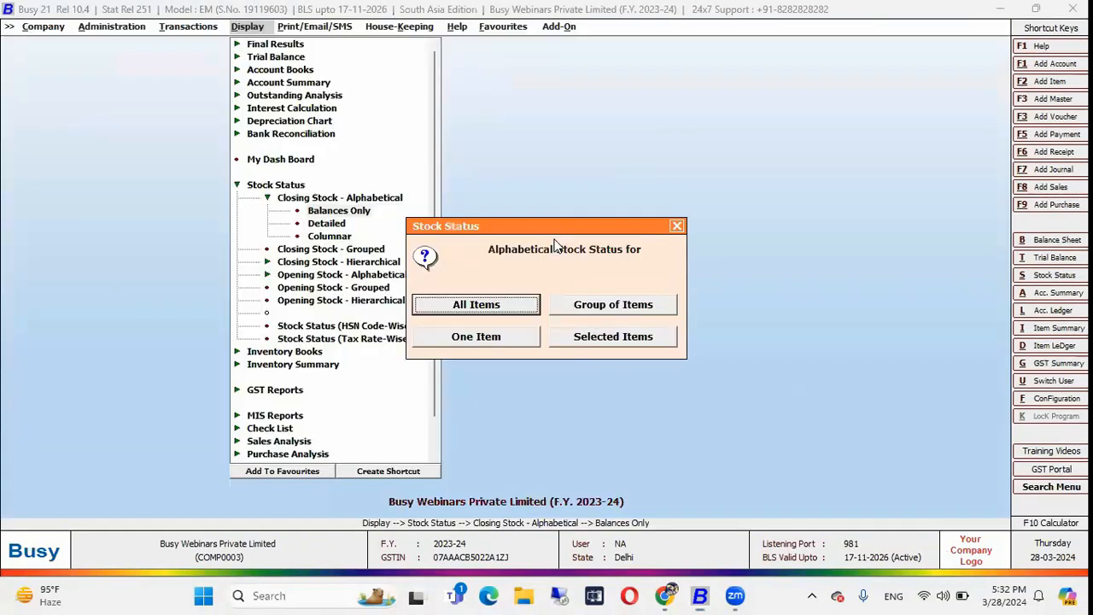
{"action": "key", "text": "Return"}
{"action": "key", "text": "Escape"}
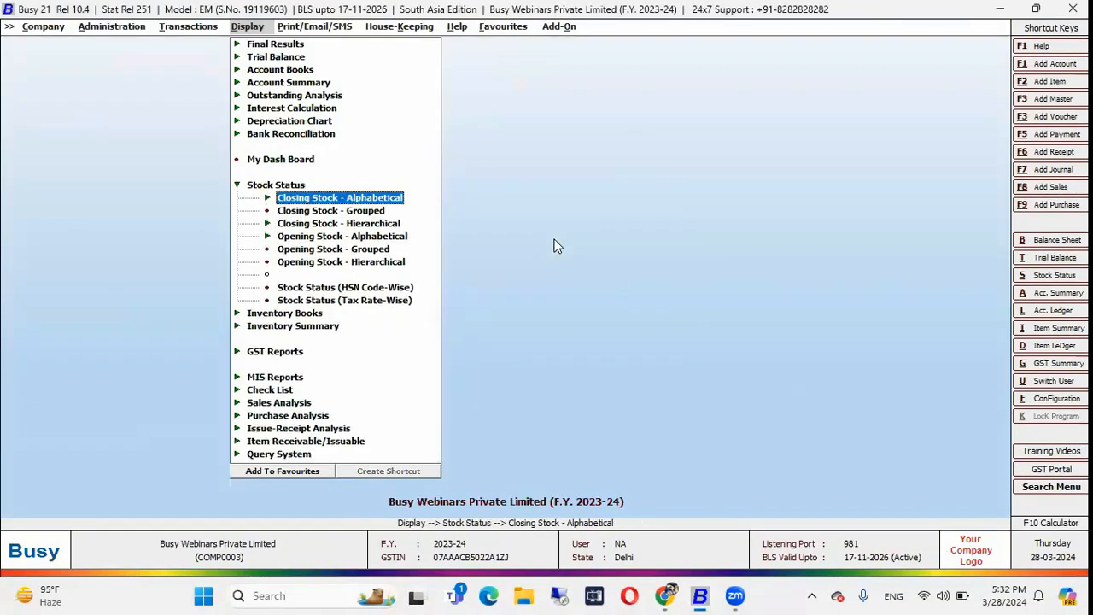
{"action": "key", "text": "Escape"}
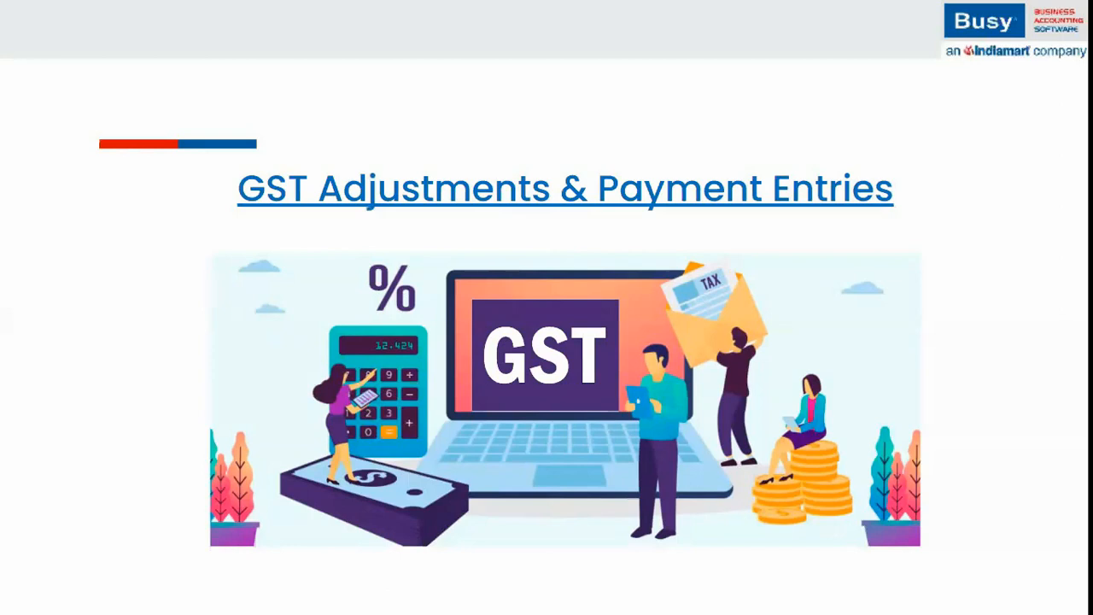
Open the GST Summary report options under the GST summaries
{"action": "key", "text": "alt+Tab"}
{"action": "key", "text": "Tab"}
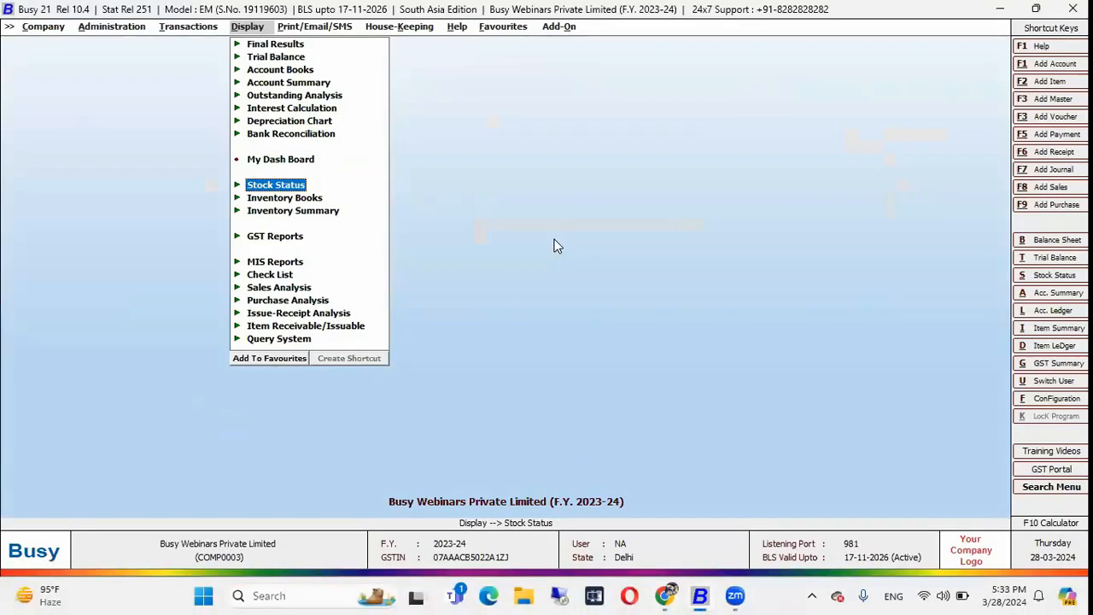
{"action": "key", "text": "Down"}
{"action": "key", "text": "Down"}
{"action": "key", "text": "Down"}
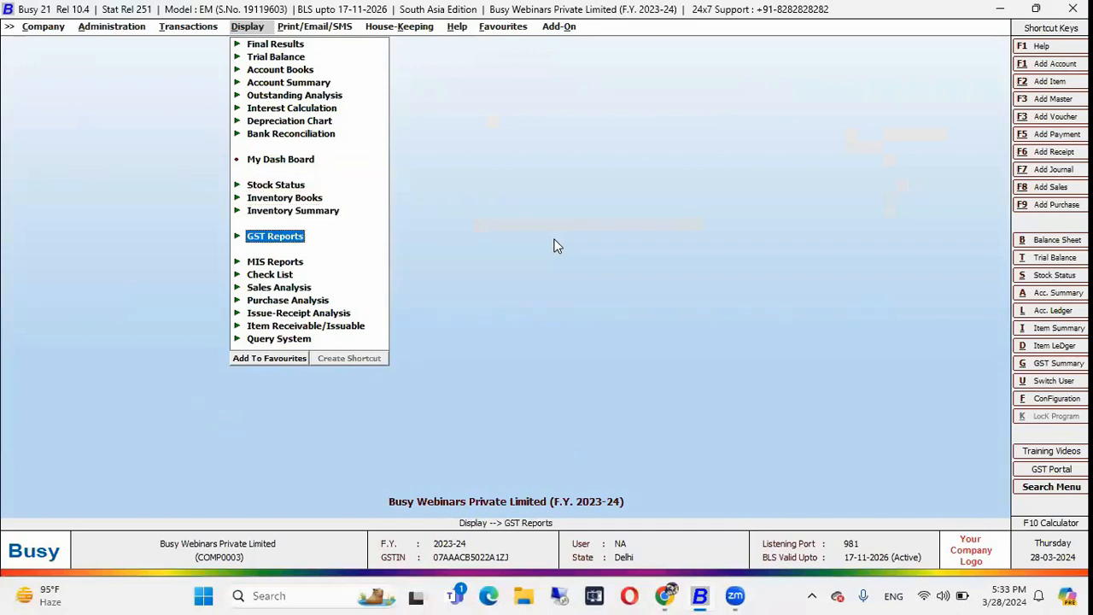
{"action": "key", "text": "Return"}
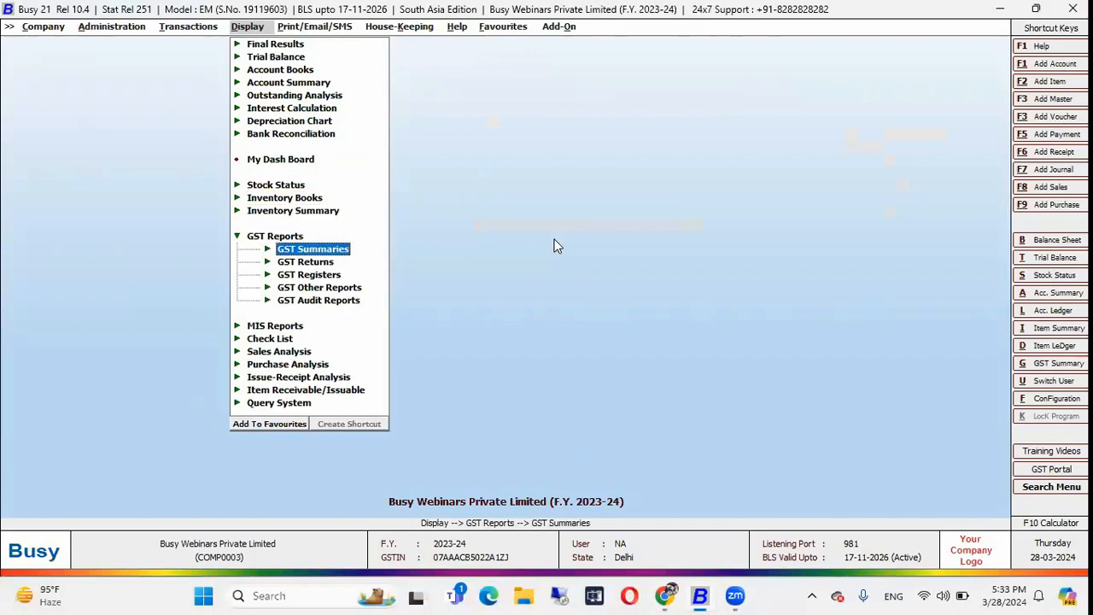
{"action": "key", "text": "Return"}
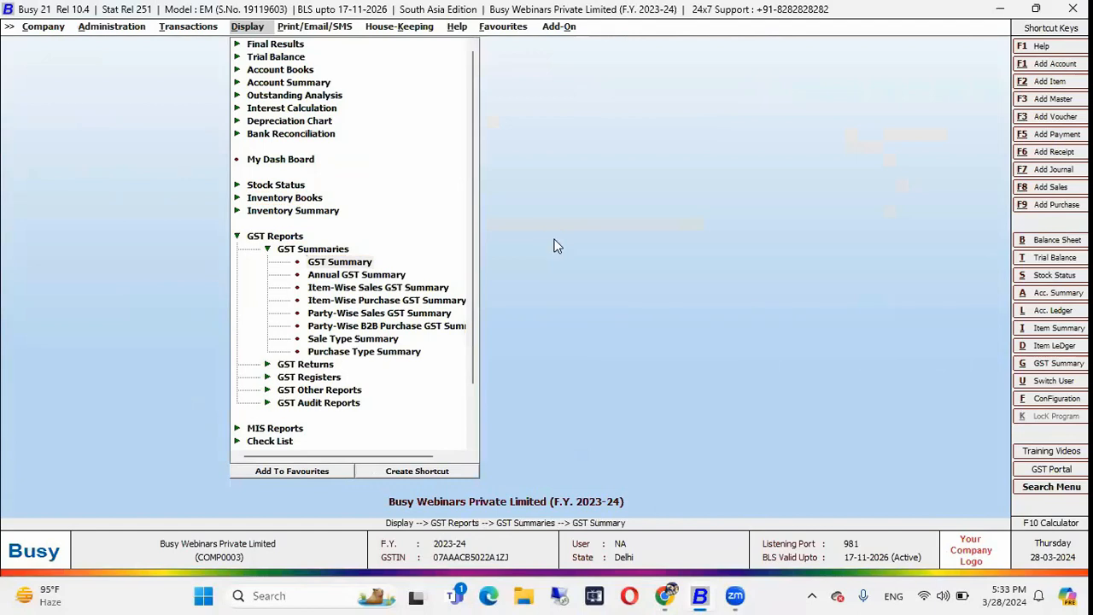
{"action": "key", "text": "Return"}
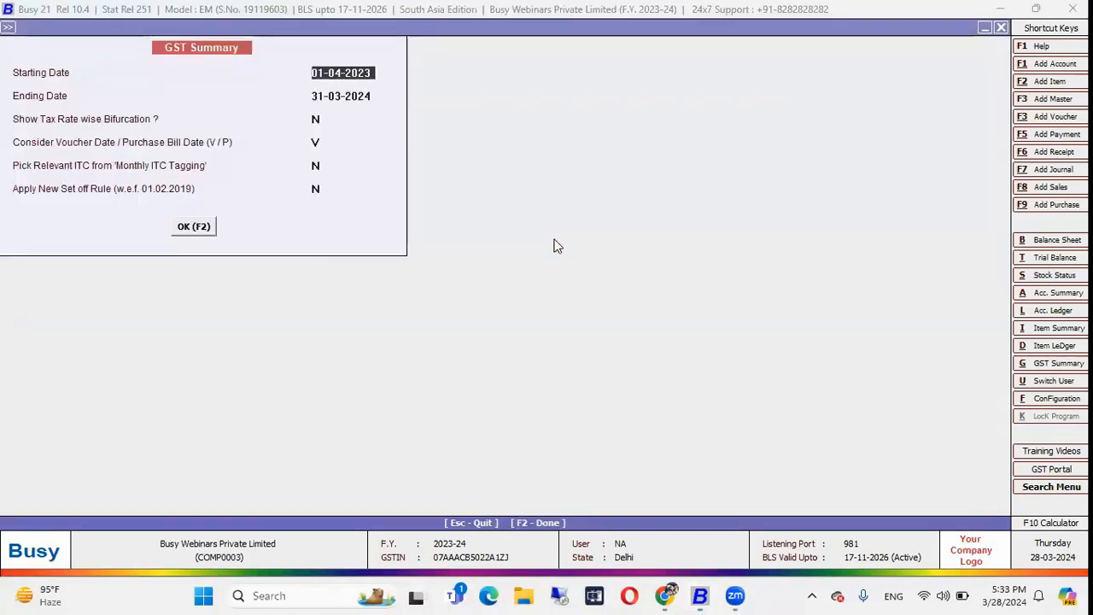
Set the GST Summary's starting date to 01-01-2024 and display the report up to 31-03-2024
{"action": "type", "text": "1.1"}
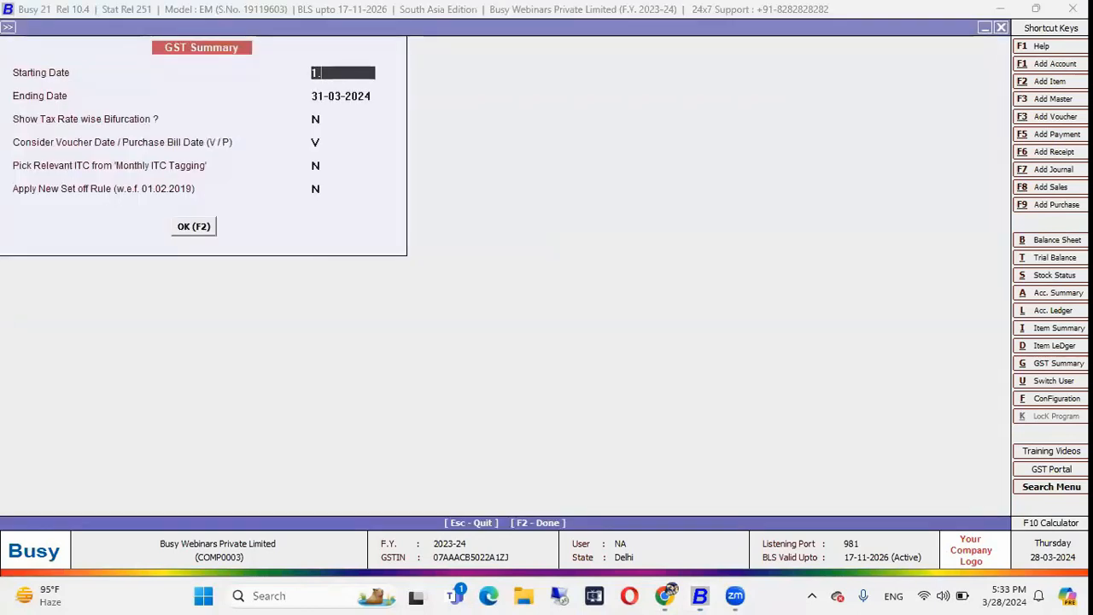
{"action": "key", "text": "Return"}
{"action": "key", "text": "Return"}
{"action": "key", "text": "Return"}
{"action": "key", "text": "Return"}
{"action": "key", "text": "Return"}
{"action": "key", "text": "Return"}
{"action": "key", "text": "Return"}
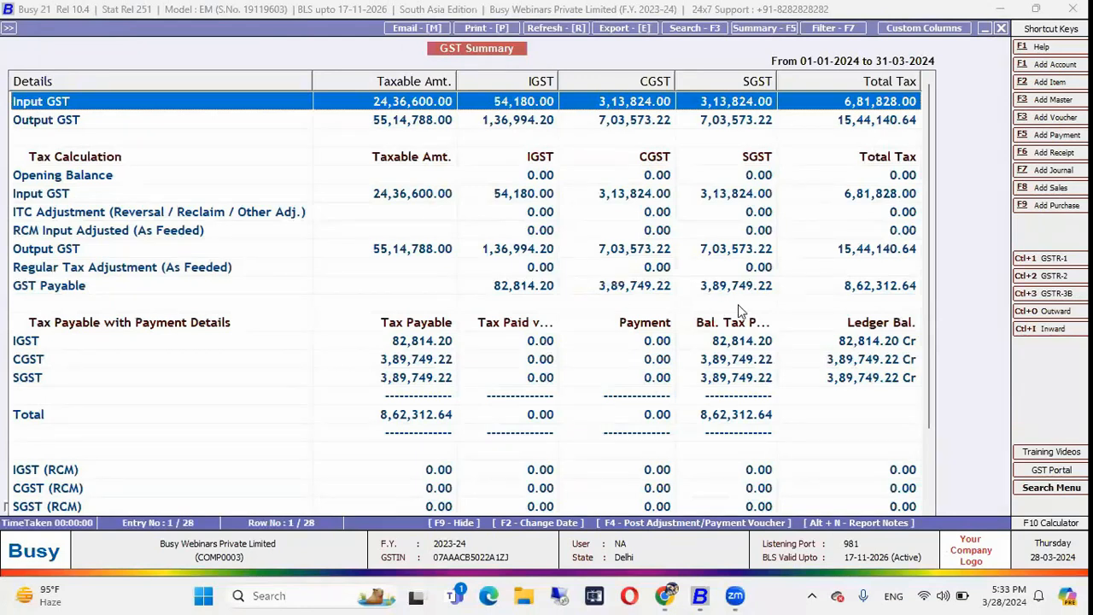
Compare the total tax of GST Payable, Input GST and Output GST in the summary
{"action": "left_click", "coordinate": [837, 295]}
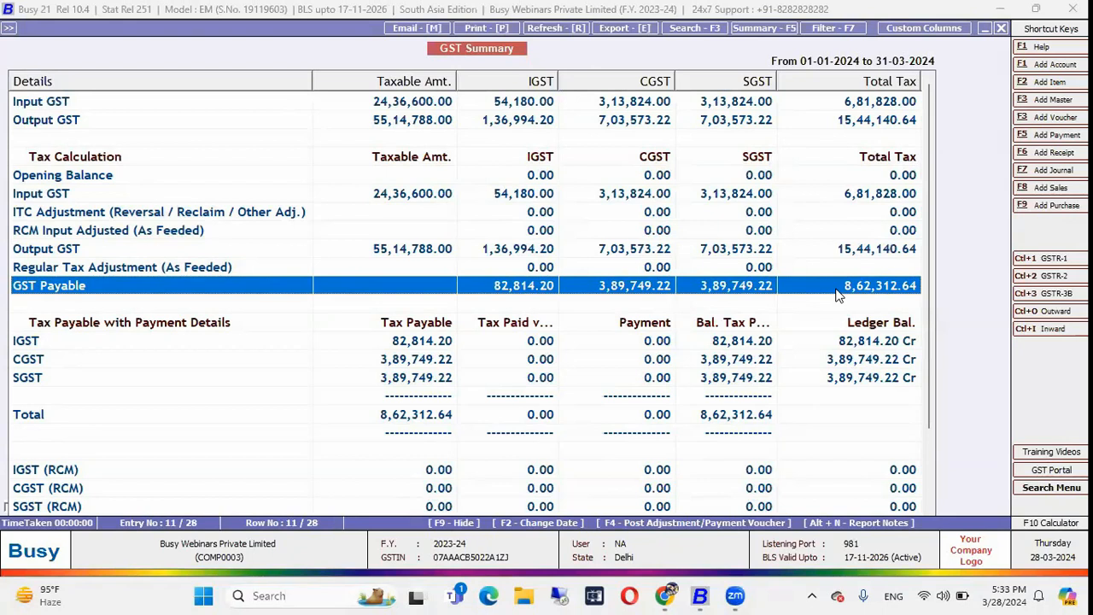
{"action": "left_click", "coordinate": [782, 104]}
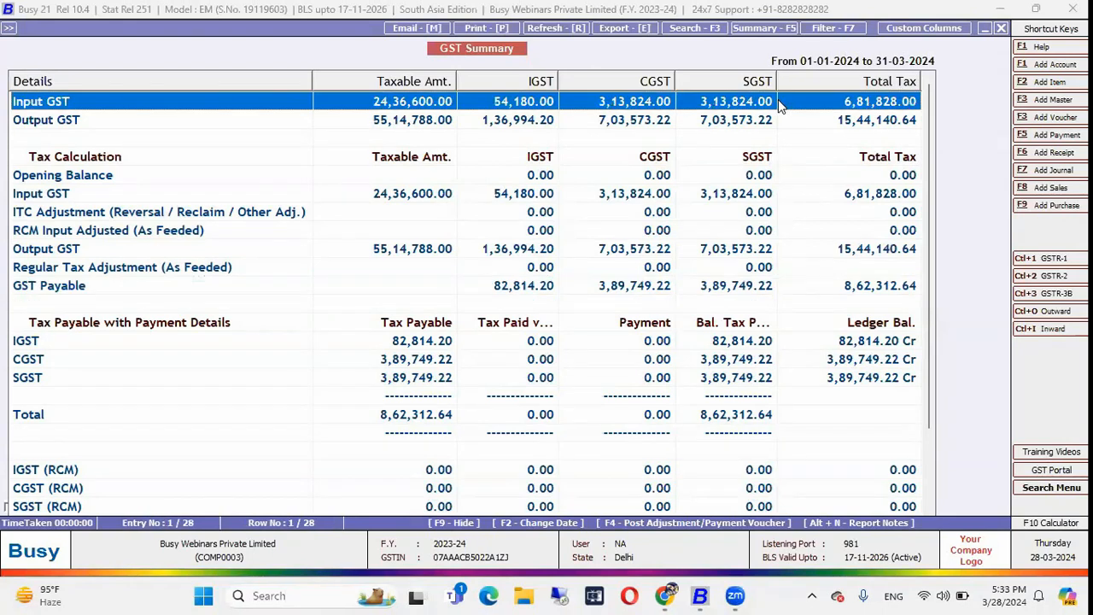
{"action": "left_click", "coordinate": [818, 120]}
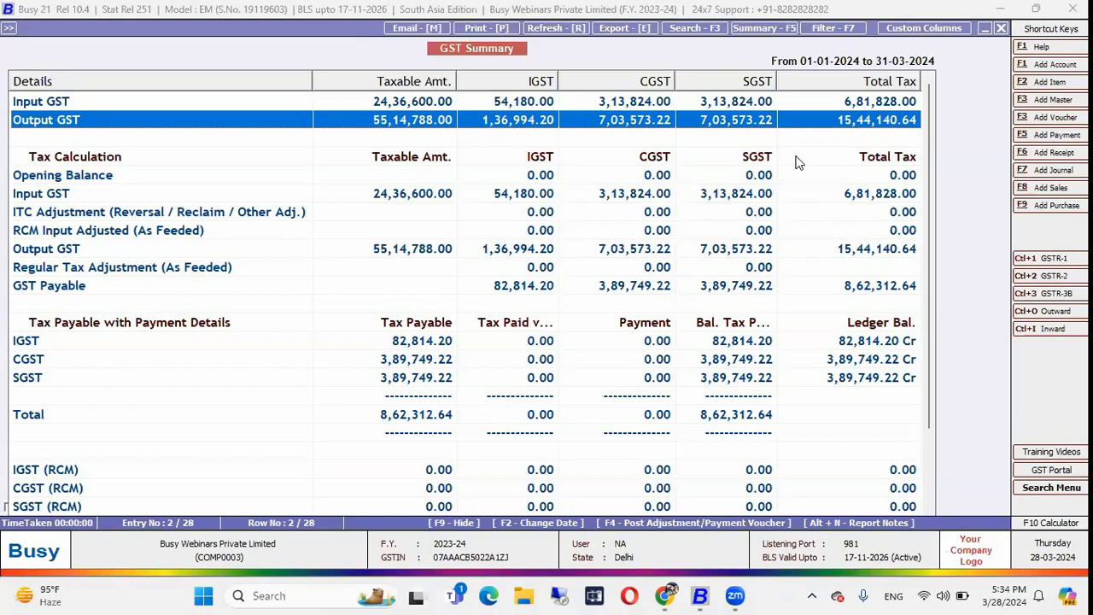
Start posting an Input/Output Adjustment voucher from the GST Summary
{"action": "key", "text": "F4"}
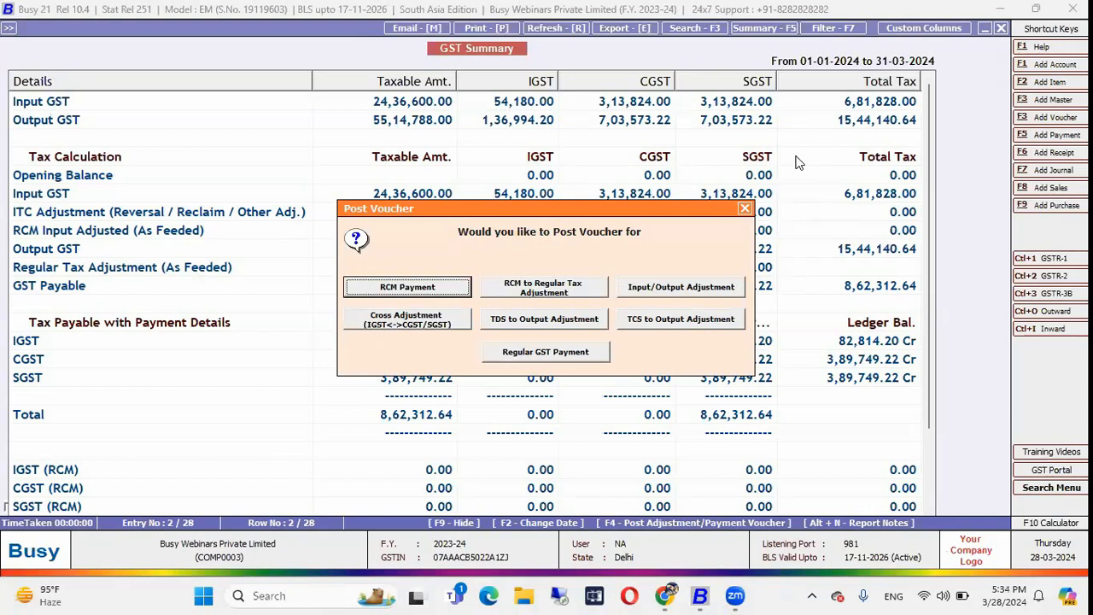
{"action": "key", "text": "Right"}
{"action": "key", "text": "Right"}
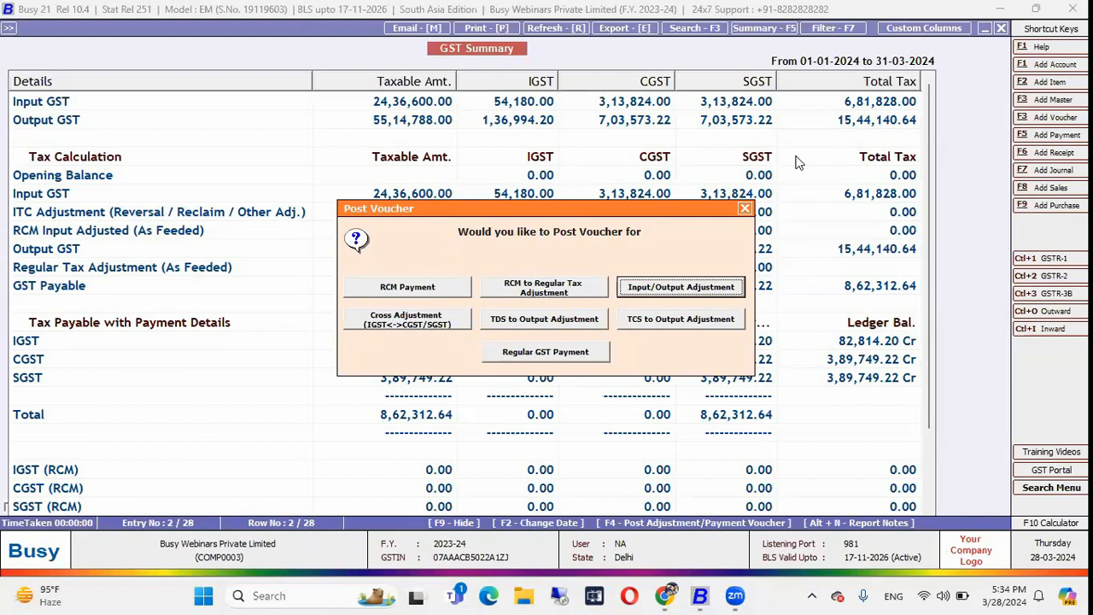
{"action": "left_click", "coordinate": [683, 290]}
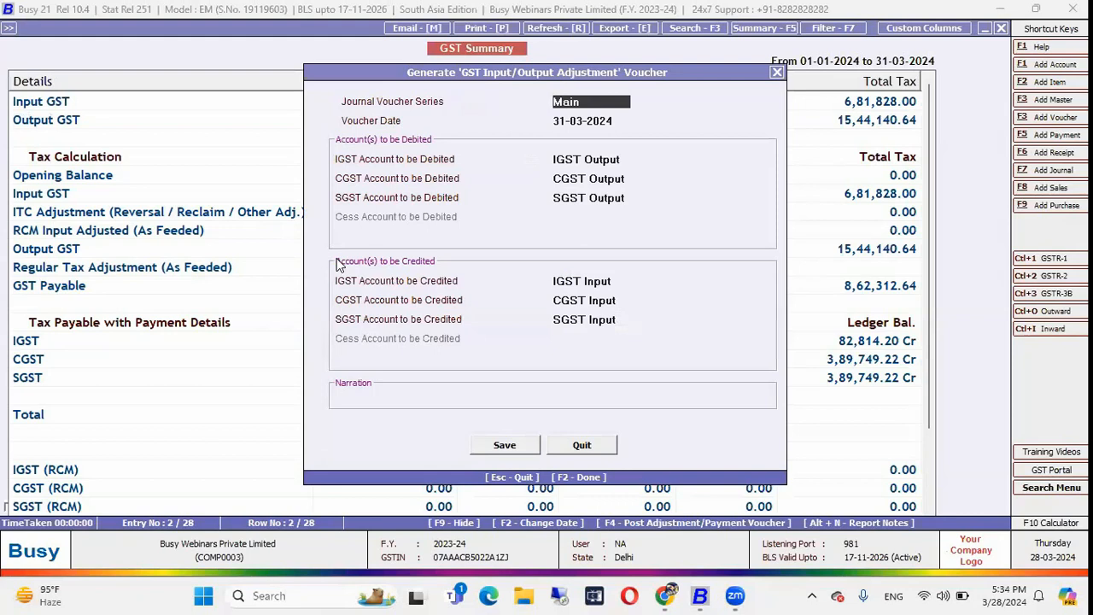
Generate the adjustment voucher in series Main dated 31-03-2024, debiting the IGST, CGST and SGST Output accounts and crediting the matching Input accounts
{"action": "key", "text": "Return"}
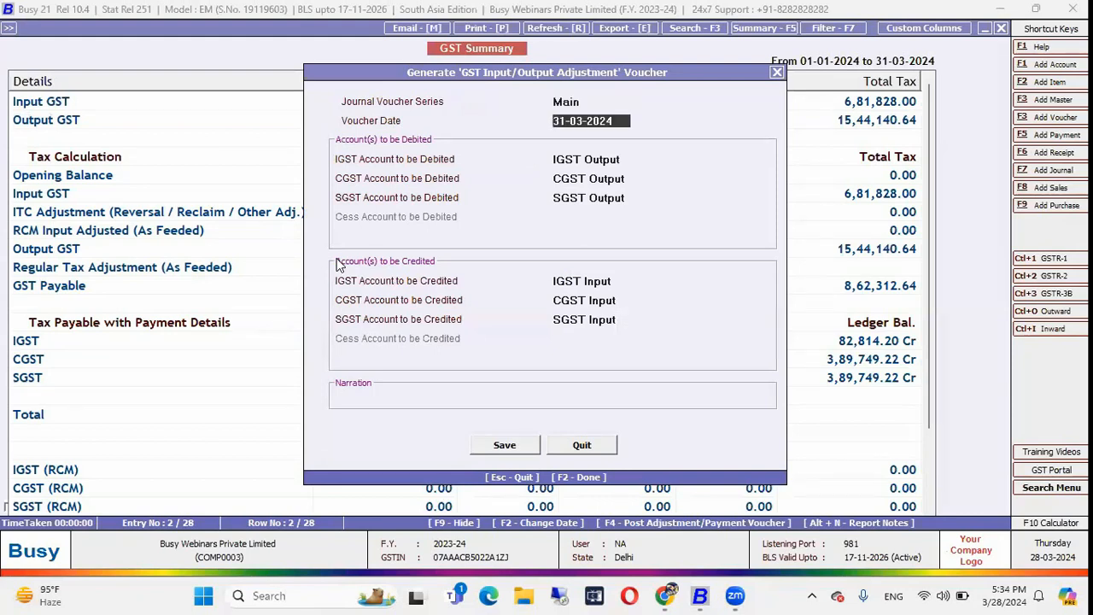
{"action": "key", "text": "Return"}
{"action": "key", "text": "Return"}
{"action": "key", "text": "Return"}
{"action": "key", "text": "Return"}
{"action": "key", "text": "Return"}
{"action": "key", "text": "Return"}
{"action": "key", "text": "Return"}
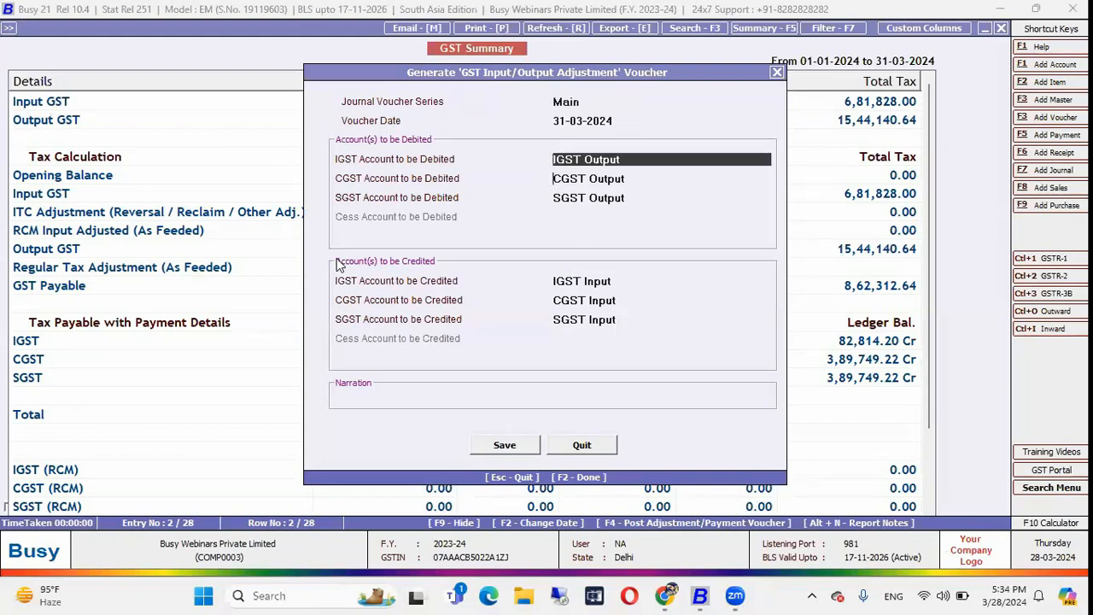
{"action": "key", "text": "Return"}
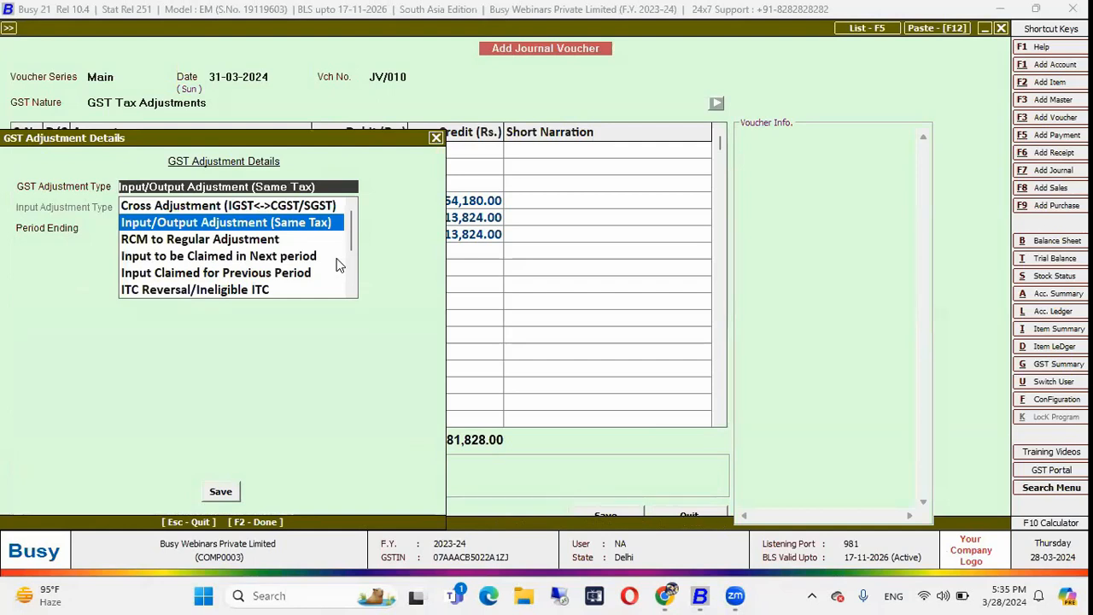
Accept Input/Output Adjustment (Same Tax) with period ending 31-03-2024 and save the GST adjustment journal voucher
{"action": "key", "text": "Return"}
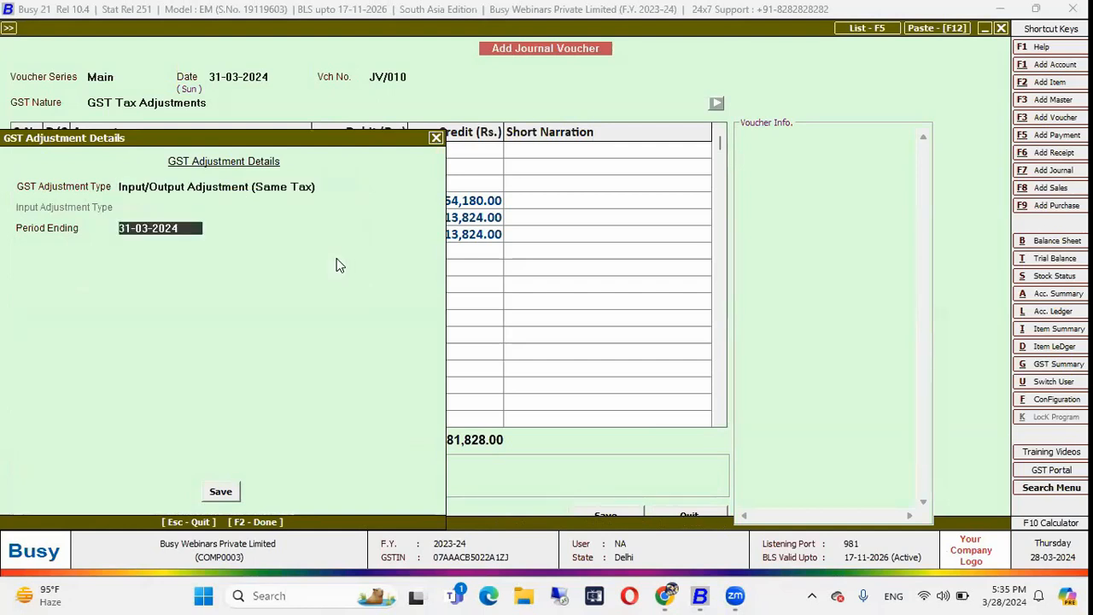
{"action": "key", "text": "Return"}
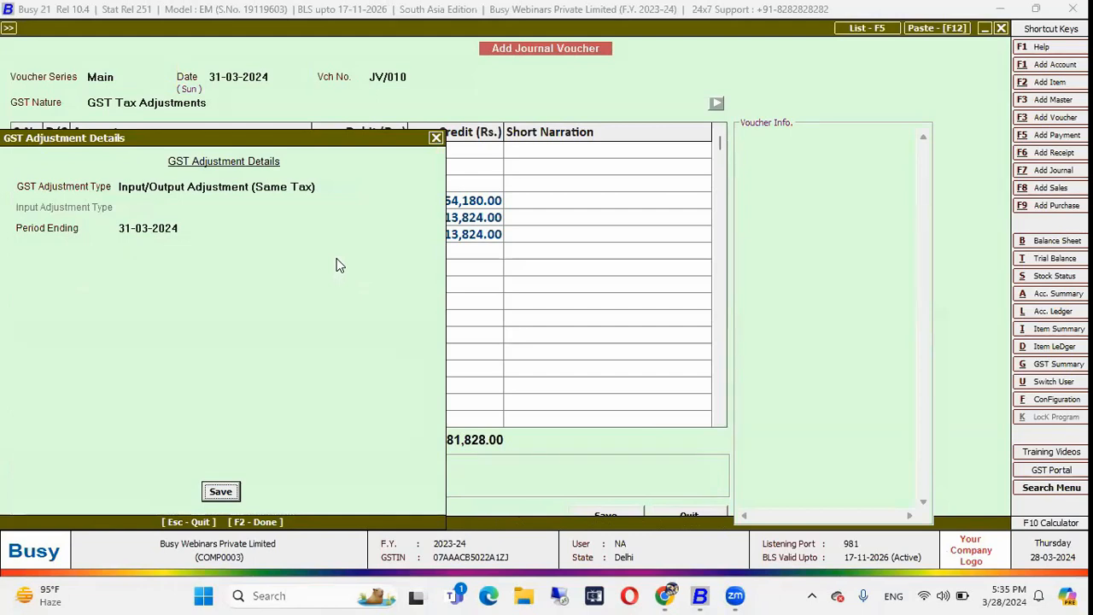
{"action": "key", "text": "Return"}
{"action": "key", "text": "Return"}
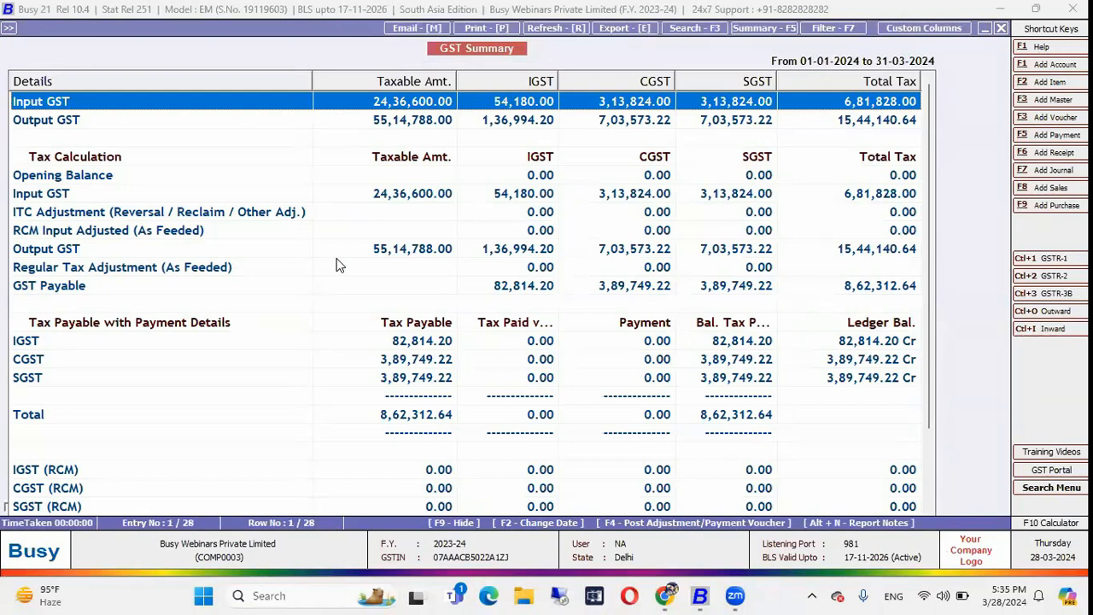
{"action": "key", "text": "F4"}
{"action": "key", "text": "Tab"}
{"action": "key", "text": "Tab"}
{"action": "key", "text": "Tab"}
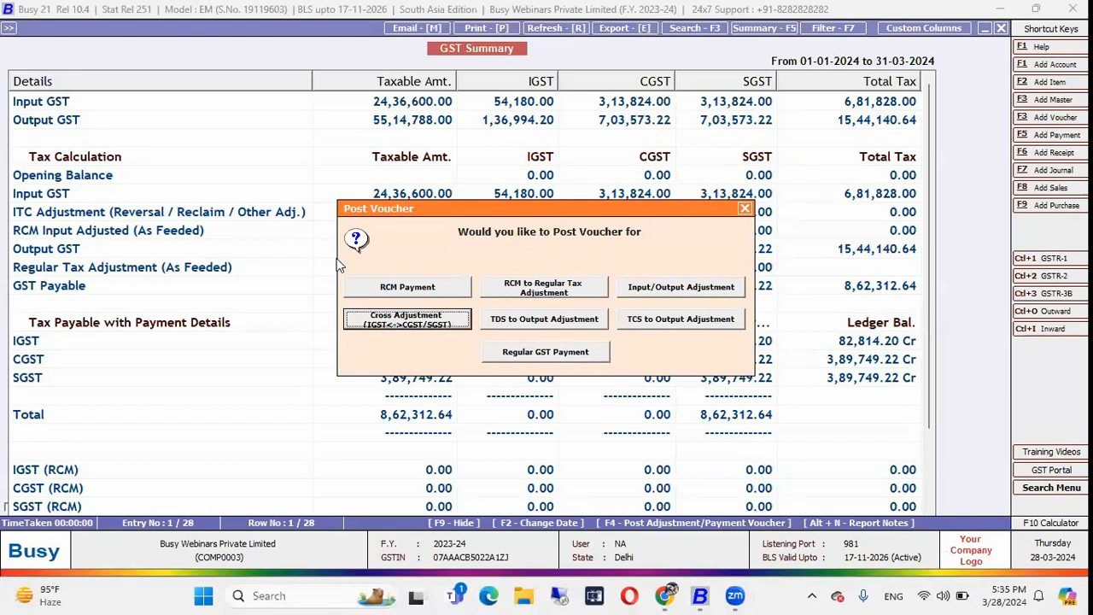
{"action": "key", "text": "Return"}
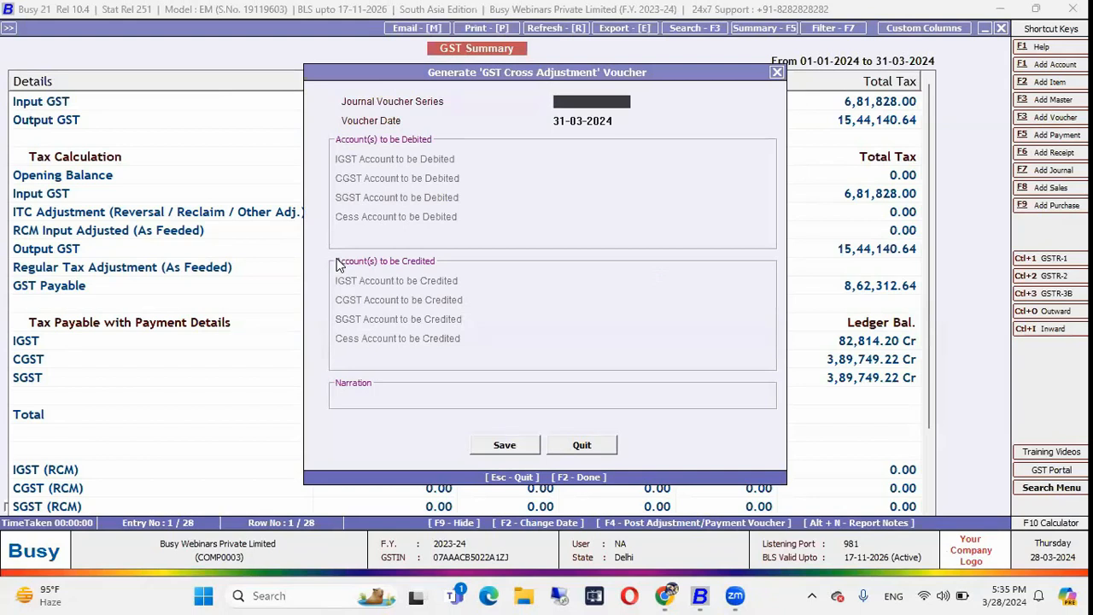
{"action": "left_click", "coordinate": [778, 71]}
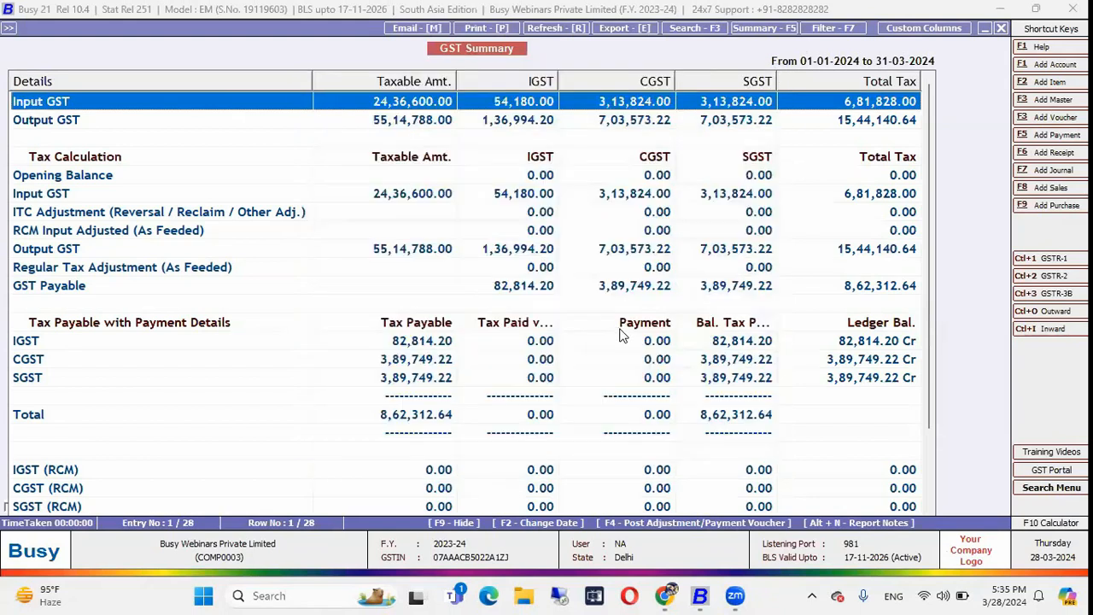
{"action": "left_click", "coordinate": [533, 288]}
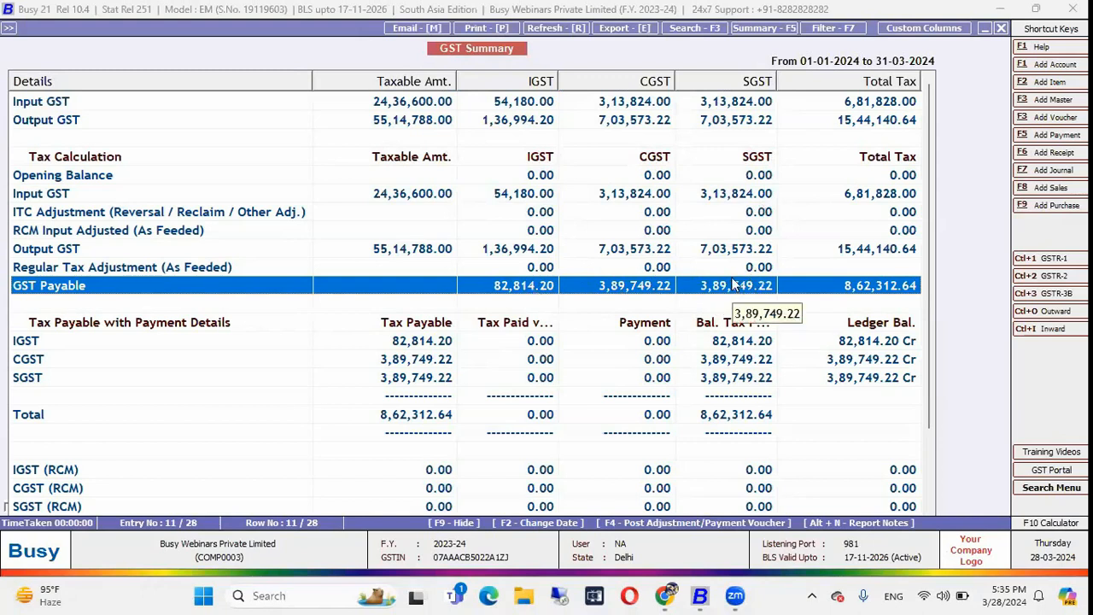
{"action": "key", "text": "F4"}
{"action": "key", "text": "Tab"}
{"action": "key", "text": "Tab"}
{"action": "key", "text": "Tab"}
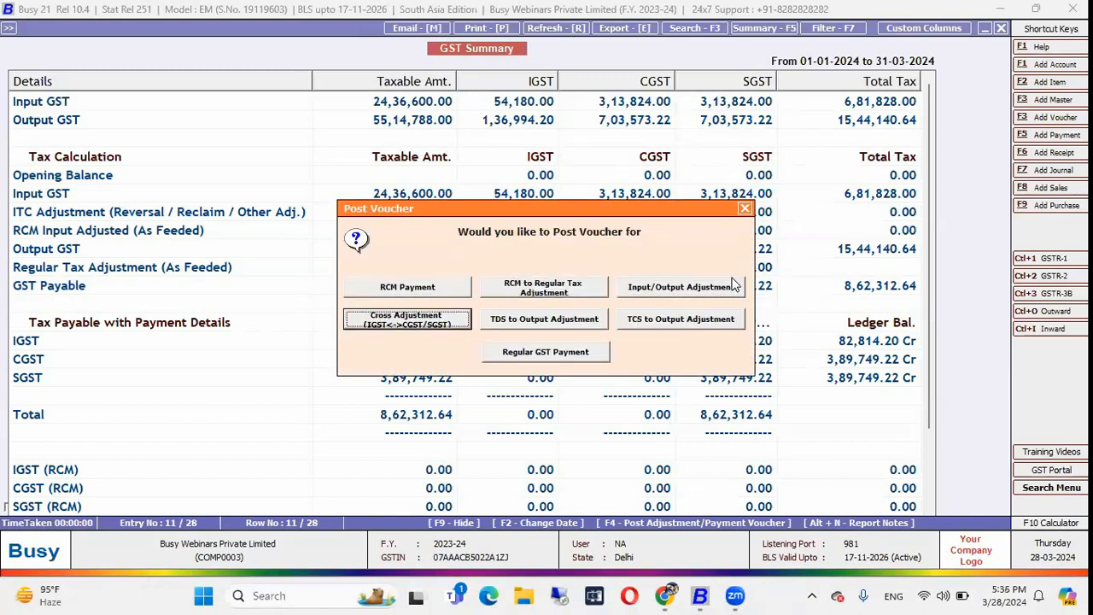
{"action": "key", "text": "Escape"}
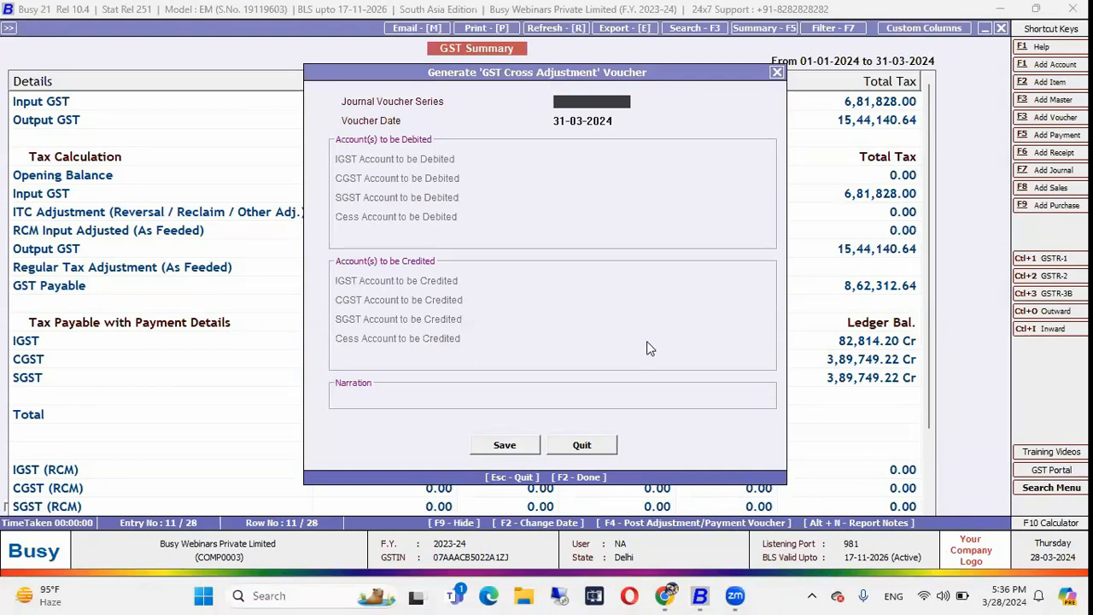
{"action": "left_click", "coordinate": [581, 448]}
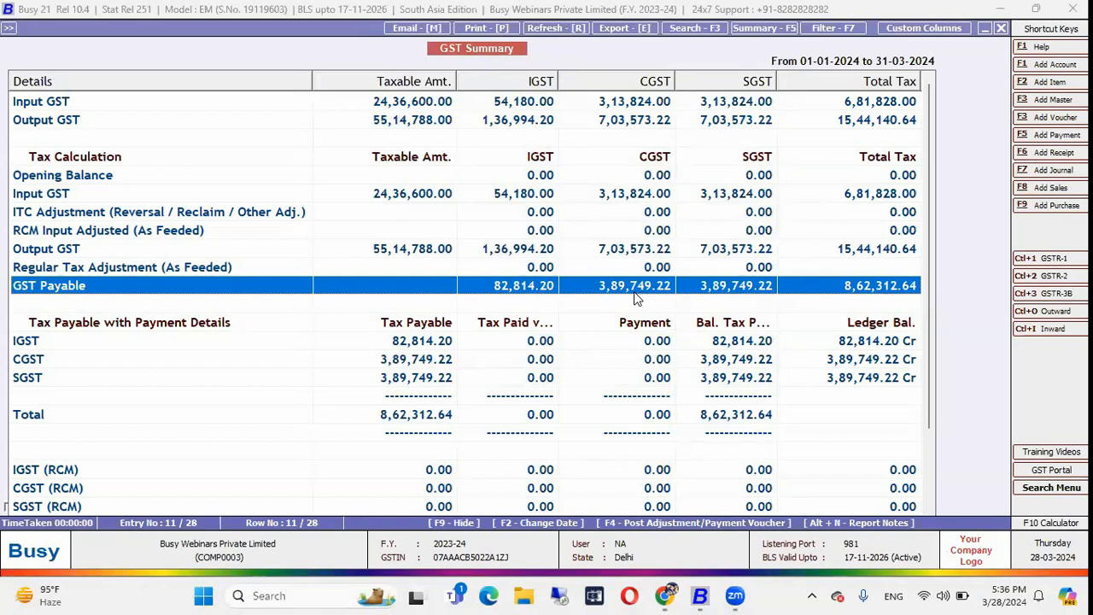
Start posting a Regular GST Payment voucher from the GST Summary
{"action": "key", "text": "F4"}
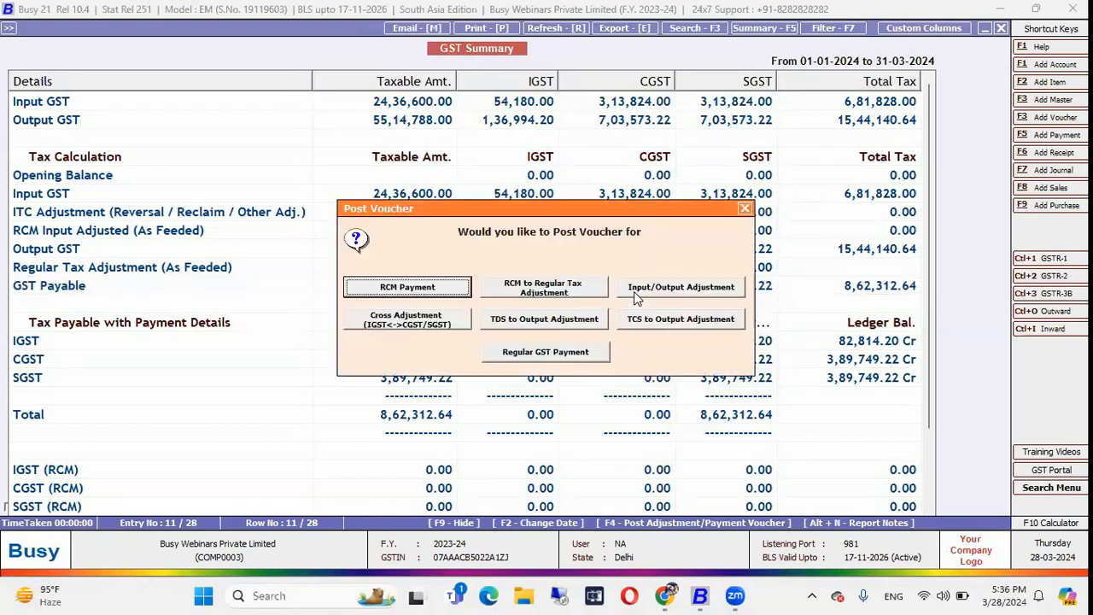
{"action": "key", "text": "Right"}
{"action": "key", "text": "Right"}
{"action": "key", "text": "Right"}
{"action": "key", "text": "Right"}
{"action": "key", "text": "Right"}
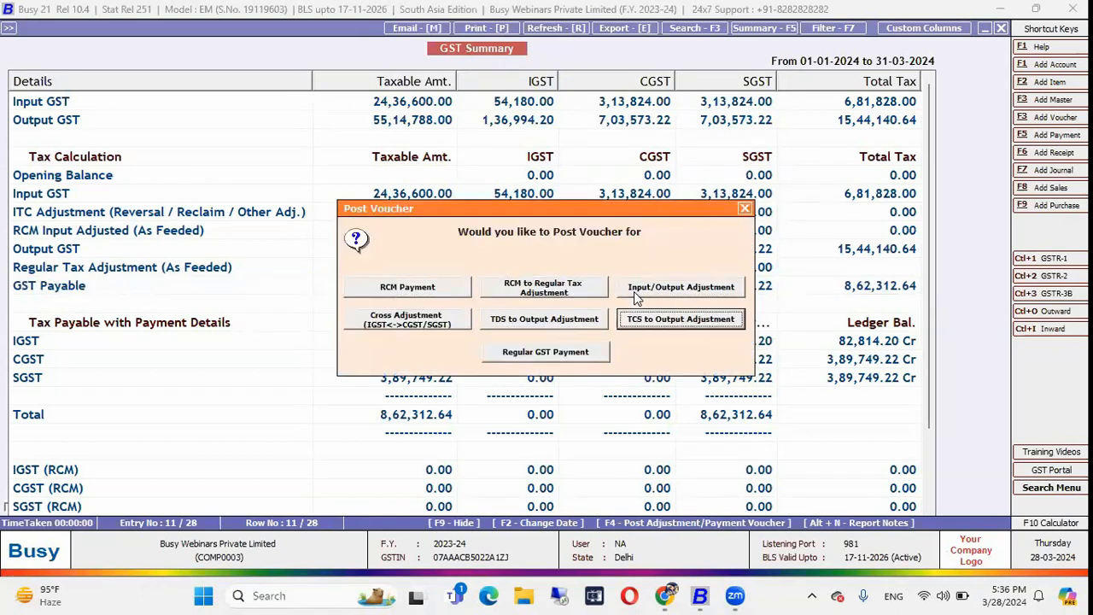
{"action": "key", "text": "Return"}
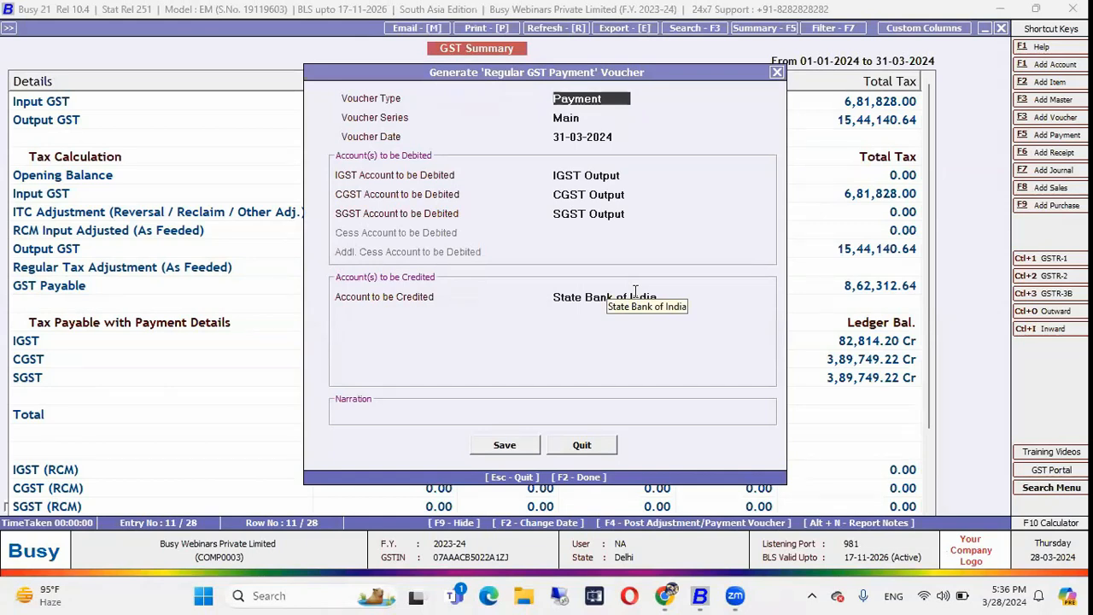
Generate the Payment voucher in series Main dated 31-03-2024, debiting the IGST, CGST and SGST Output accounts and crediting State Bank of India
{"action": "key", "text": "Return"}
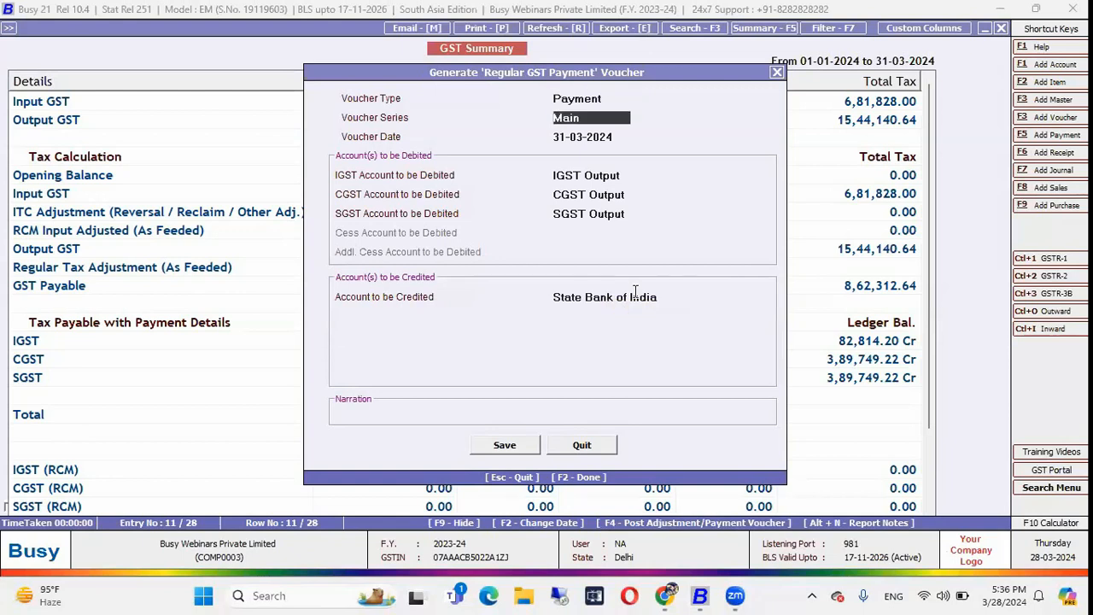
{"action": "key", "text": "Return"}
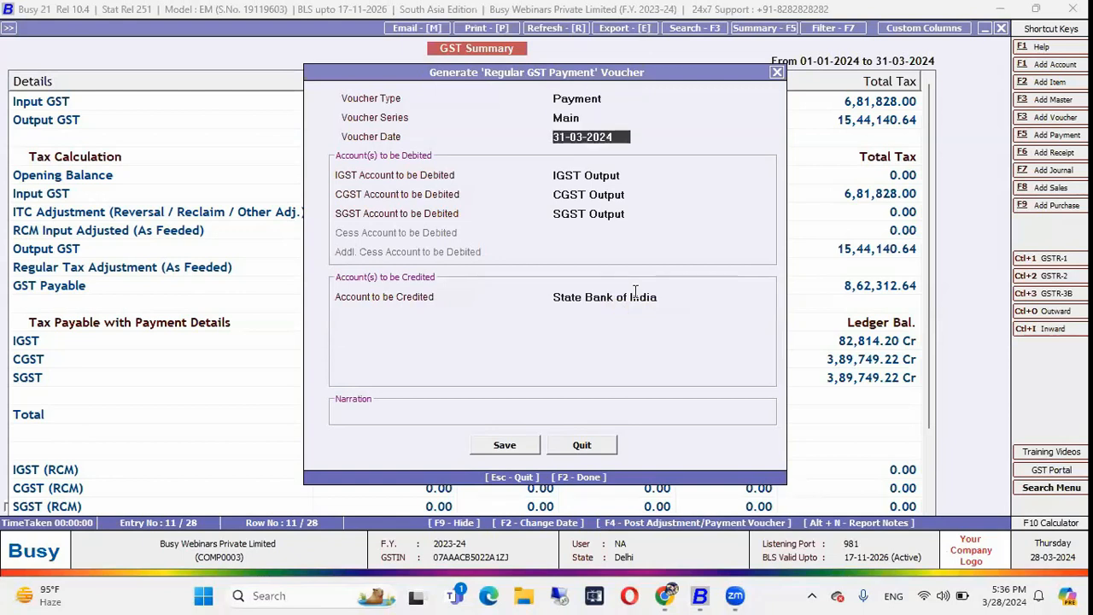
{"action": "key", "text": "Return"}
{"action": "key", "text": "Return"}
{"action": "key", "text": "Return"}
{"action": "key", "text": "Return"}
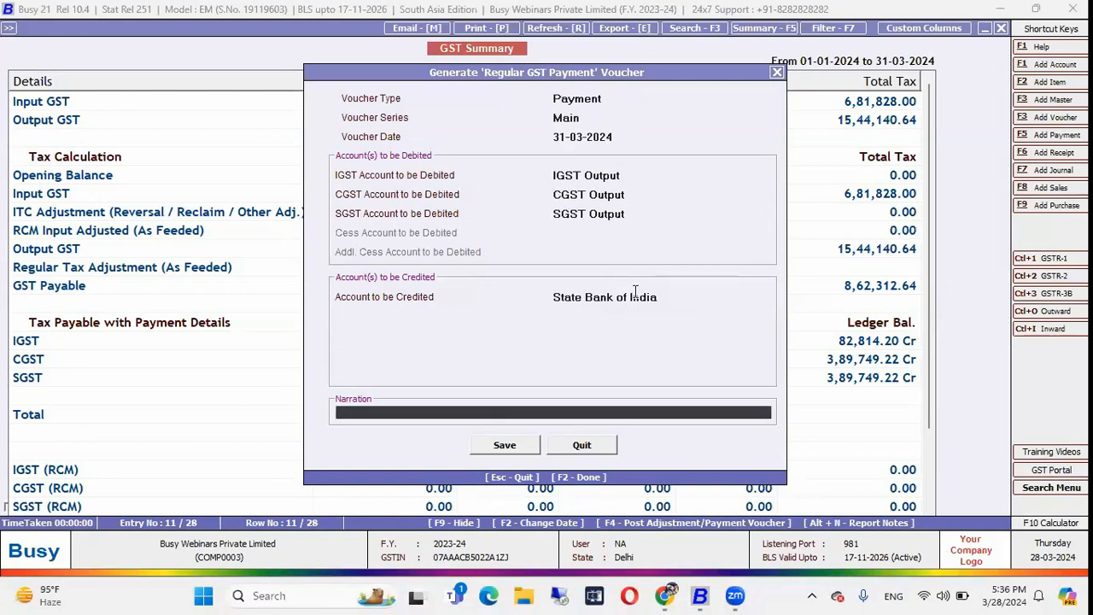
{"action": "key", "text": "BackSpace"}
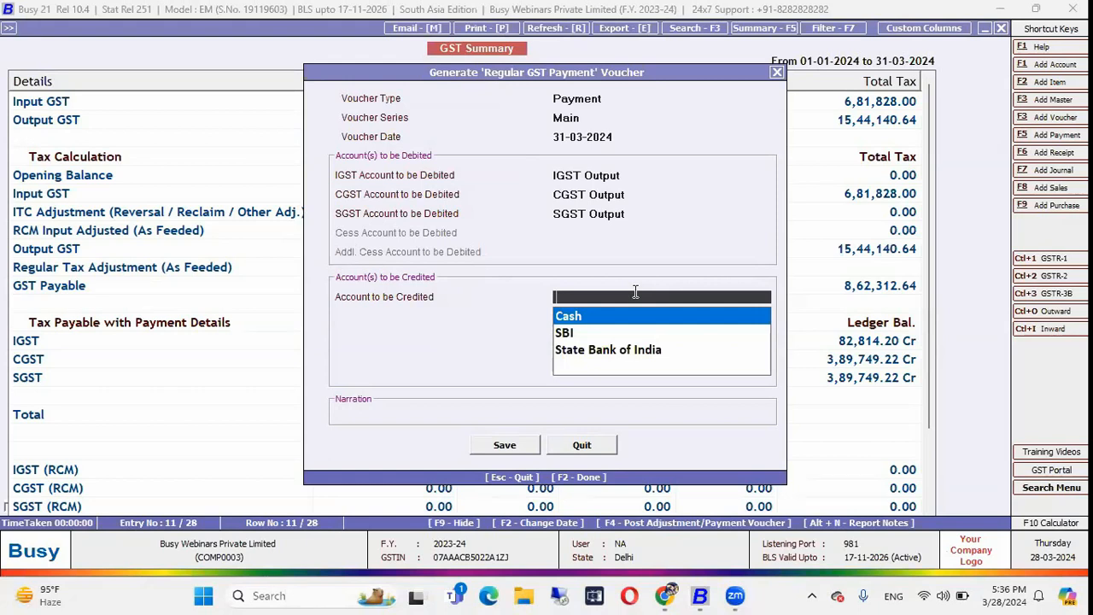
{"action": "key", "text": "Down"}
{"action": "key", "text": "Down"}
{"action": "key", "text": "Return"}
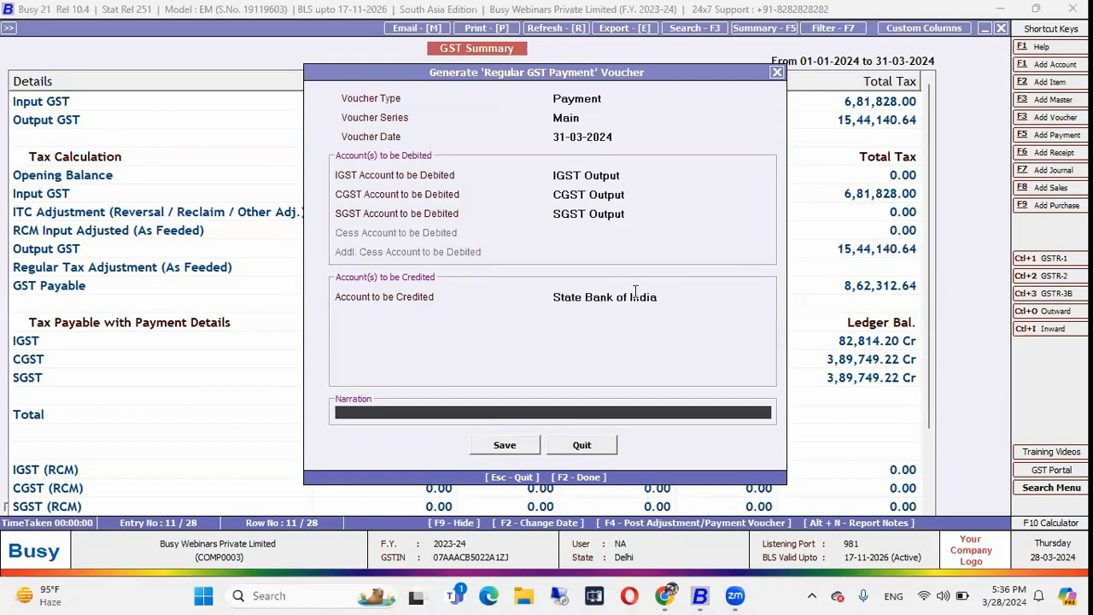
{"action": "key", "text": "Return"}
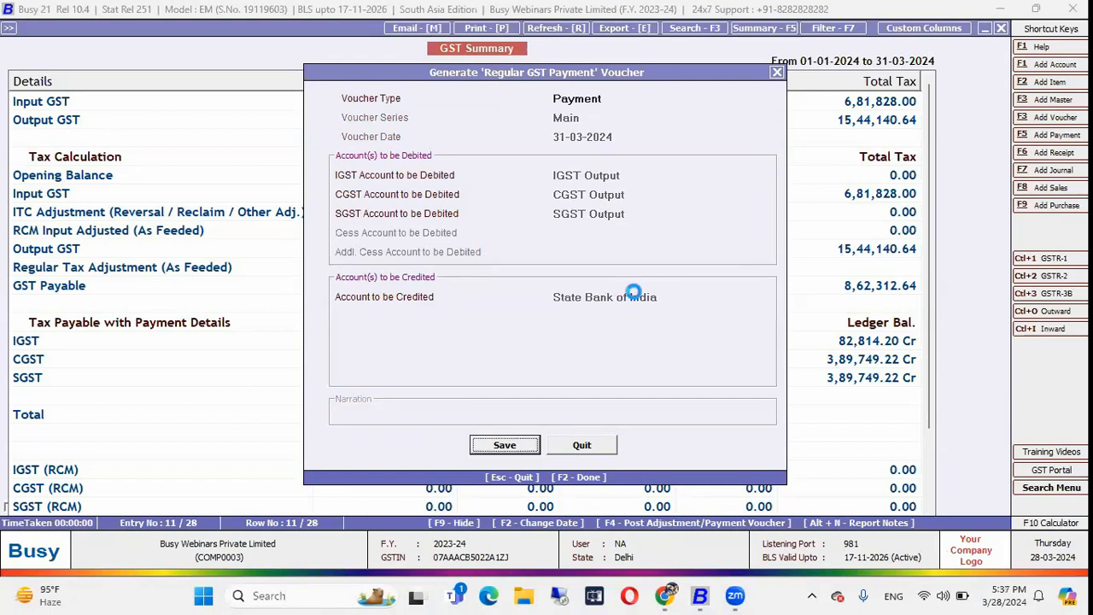
{"action": "key", "text": "Return"}
{"action": "key", "text": "Return"}
{"action": "key", "text": "Return"}
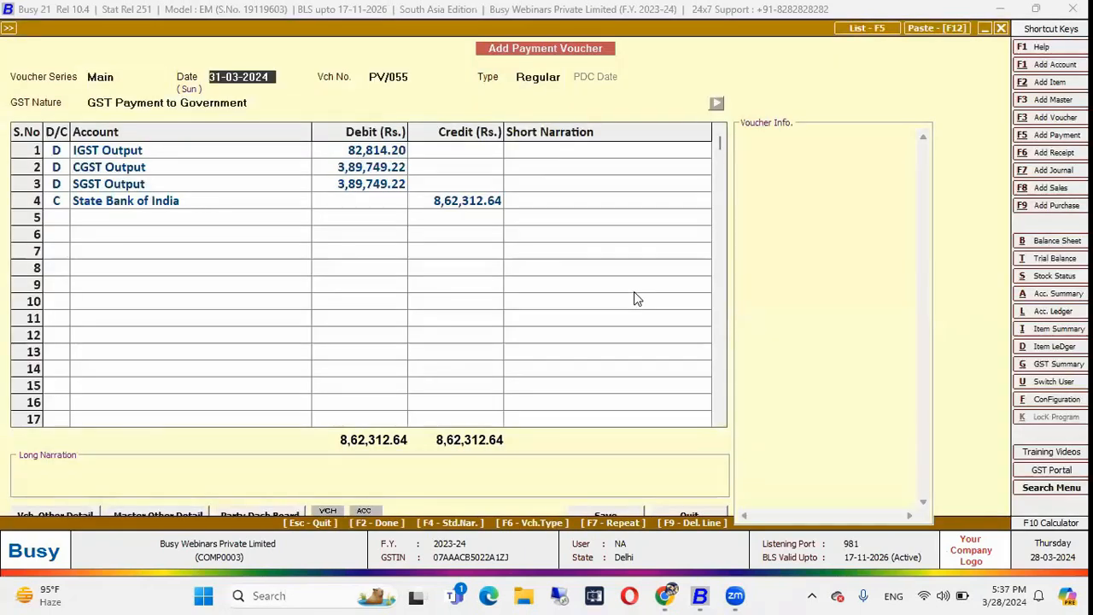
Accept the payment voucher's date and account lines and proceed to its GST Payment Details
{"action": "key", "text": "Return"}
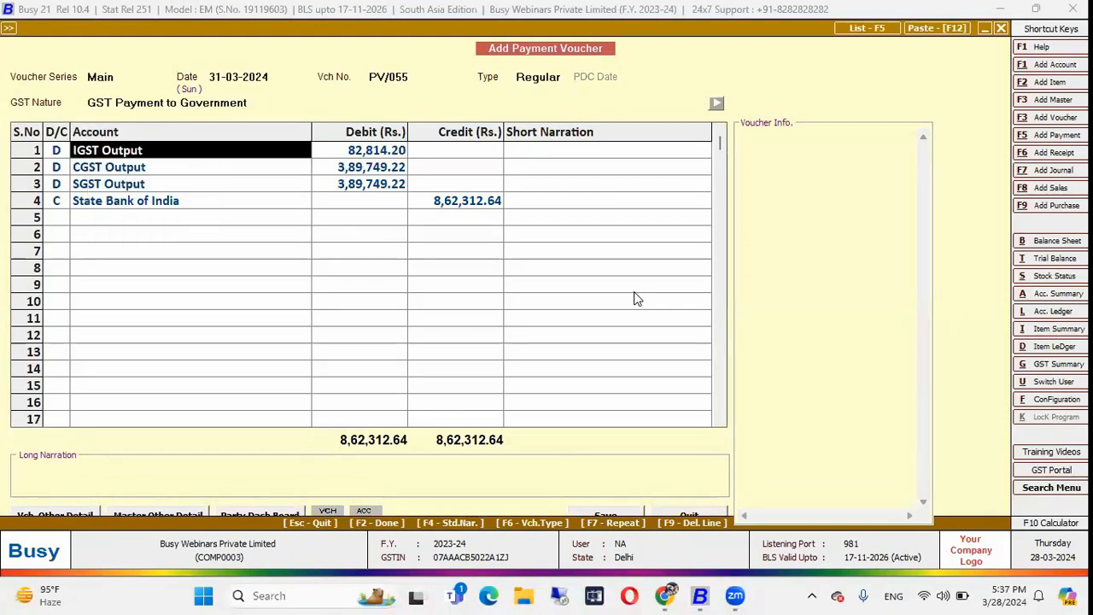
{"action": "key", "text": "Return"}
{"action": "key", "text": "Return"}
{"action": "key", "text": "Return"}
{"action": "key", "text": "Return"}
{"action": "key", "text": "Return"}
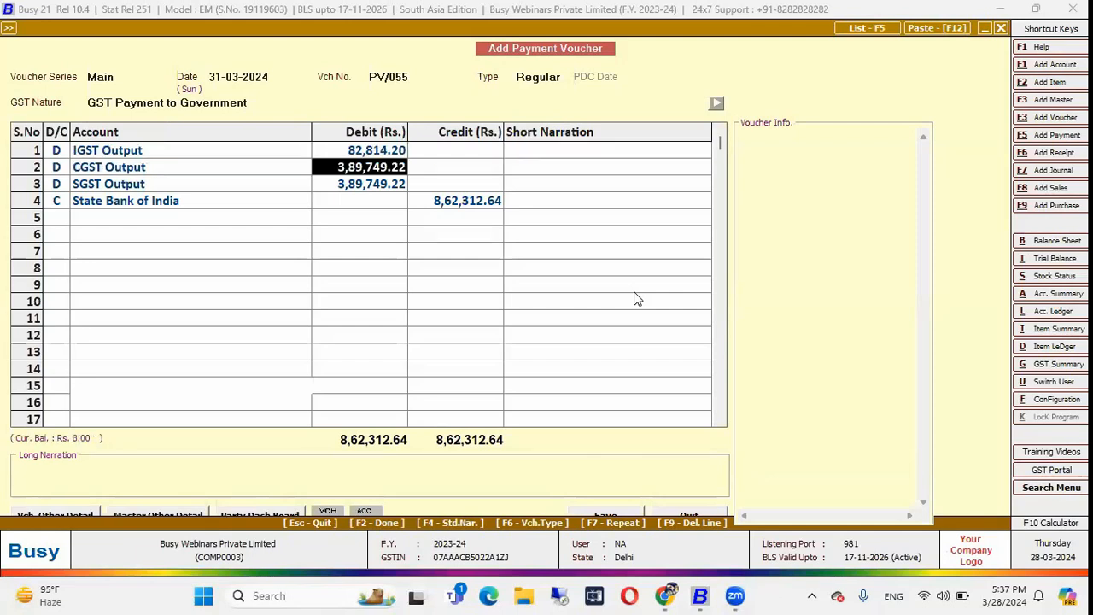
{"action": "key", "text": "F2"}
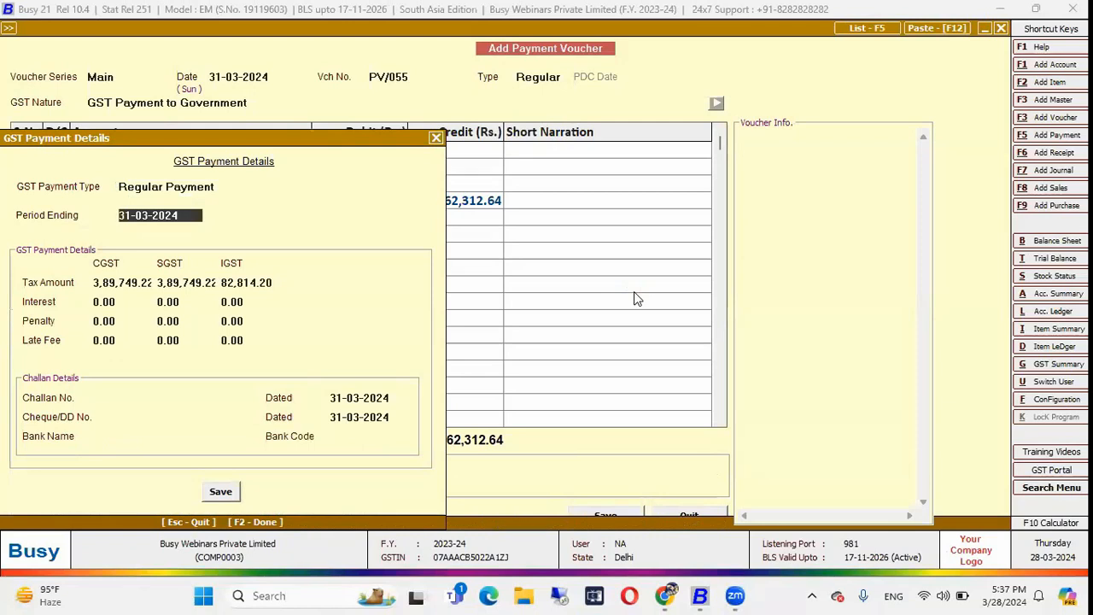
Accept period ending 31-03-2024 and the CGST, SGST and IGST tax amounts, leaving interest and penalty at 0.00
{"action": "key", "text": "Return"}
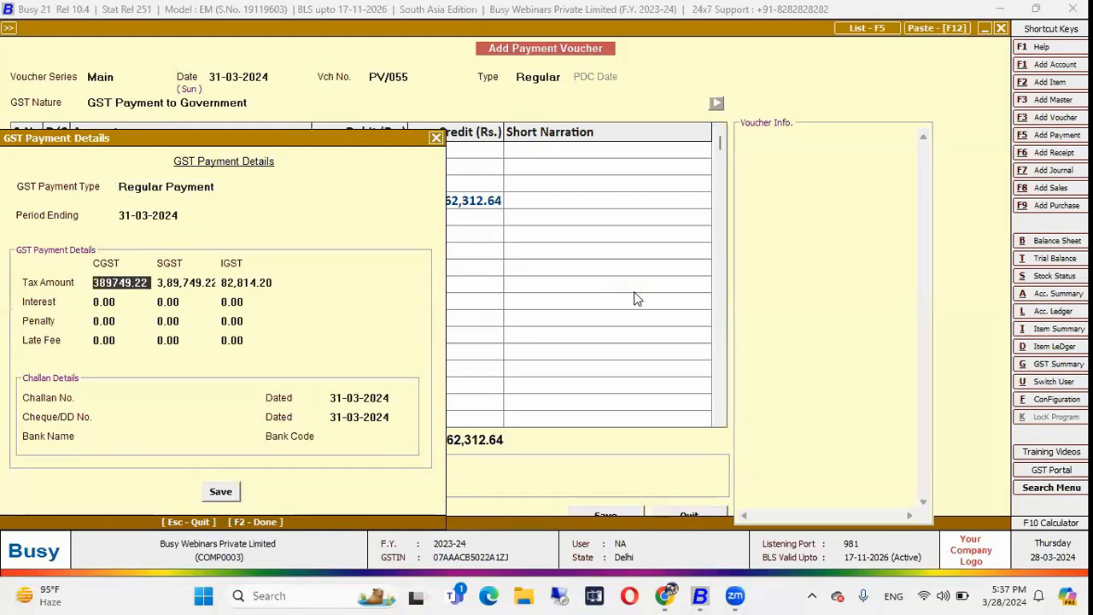
{"action": "key", "text": "Return"}
{"action": "key", "text": "Return"}
{"action": "key", "text": "Return"}
{"action": "key", "text": "Return"}
{"action": "key", "text": "Return"}
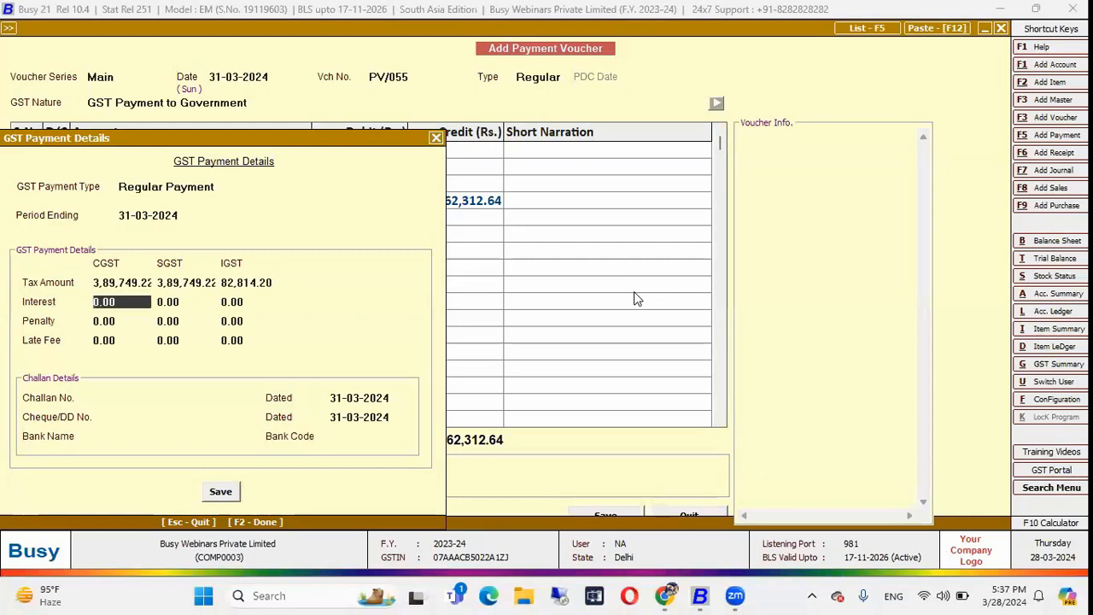
{"action": "key", "text": "Return"}
{"action": "key", "text": "Return"}
{"action": "key", "text": "Return"}
{"action": "key", "text": "Return"}
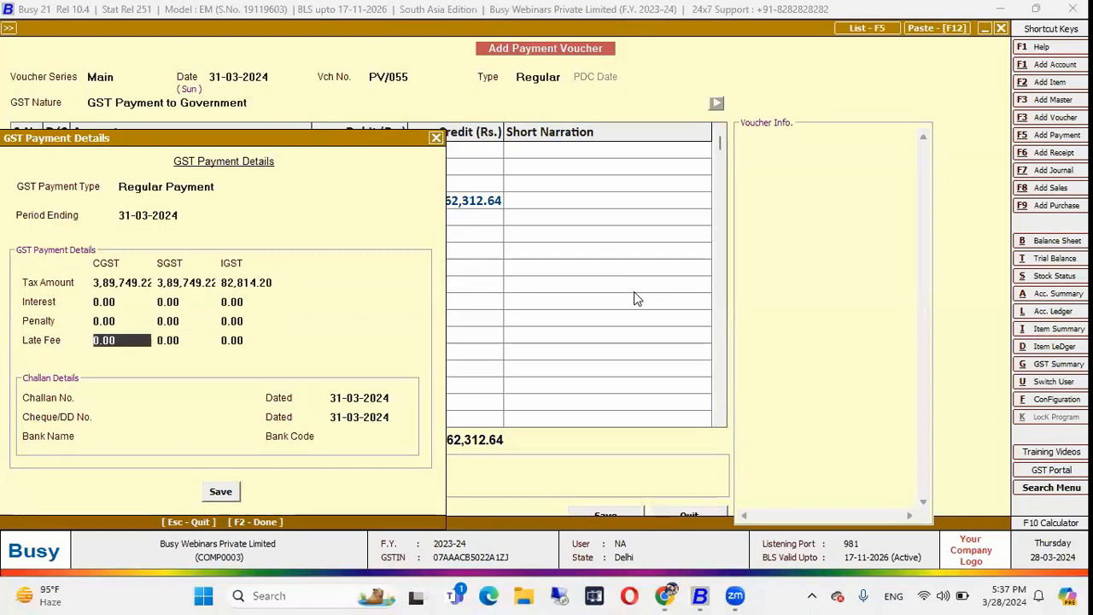
Enter challan no. 6576 and cheque no. 56353, both dated 31-03-2024, with bank name SBI and bank code 6233
{"action": "key", "text": "Return"}
{"action": "key", "text": "Return"}
{"action": "type", "text": "6576"}
{"action": "key", "text": "Return"}
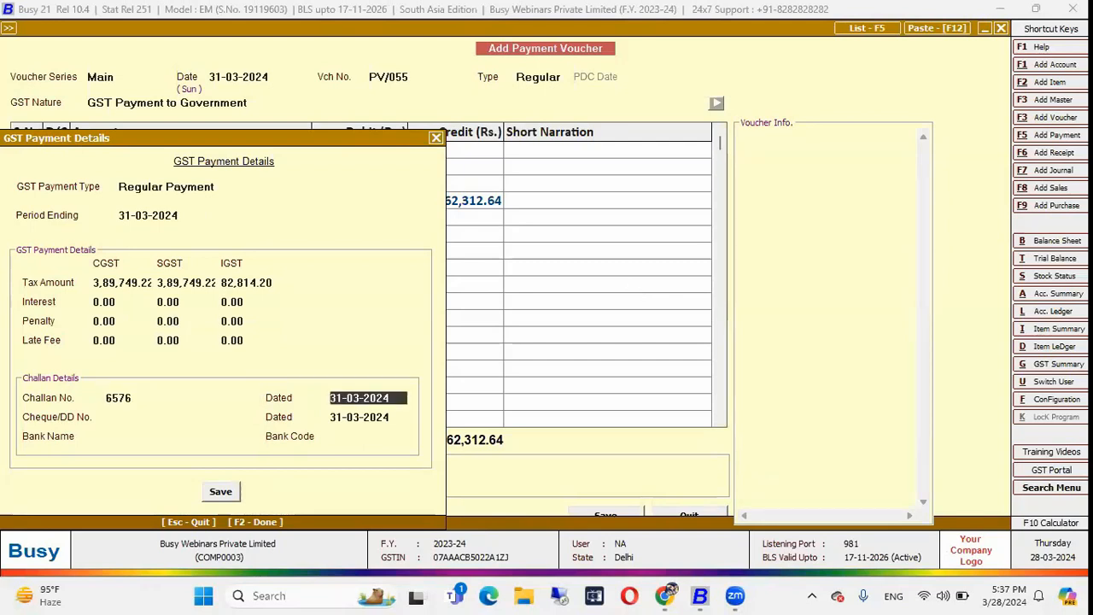
{"action": "key", "text": "Return"}
{"action": "type", "text": "56353"}
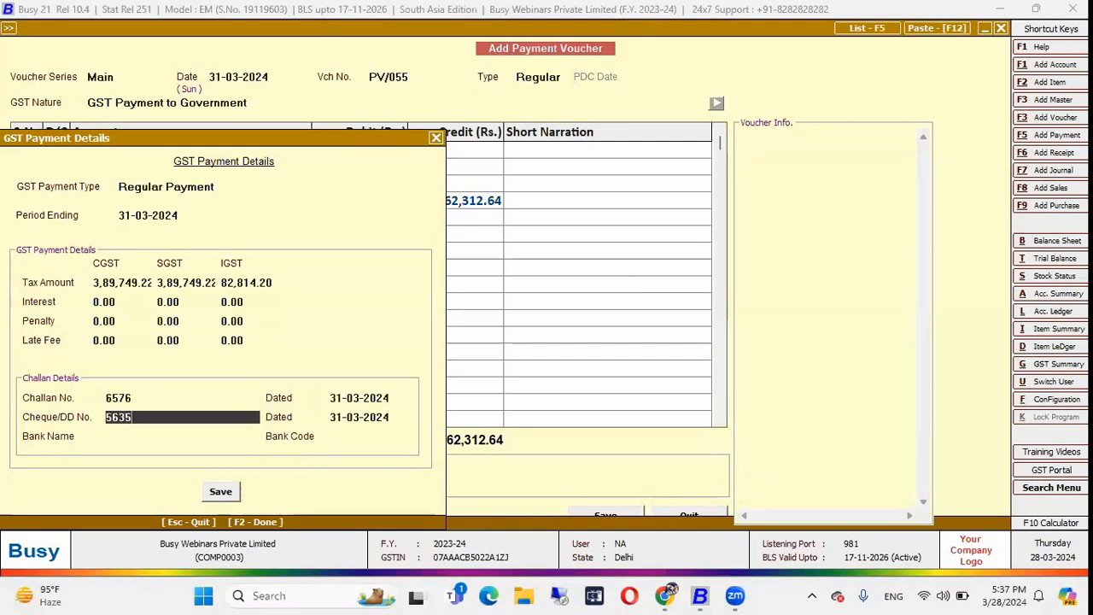
{"action": "key", "text": "Return"}
{"action": "key", "text": "Return"}
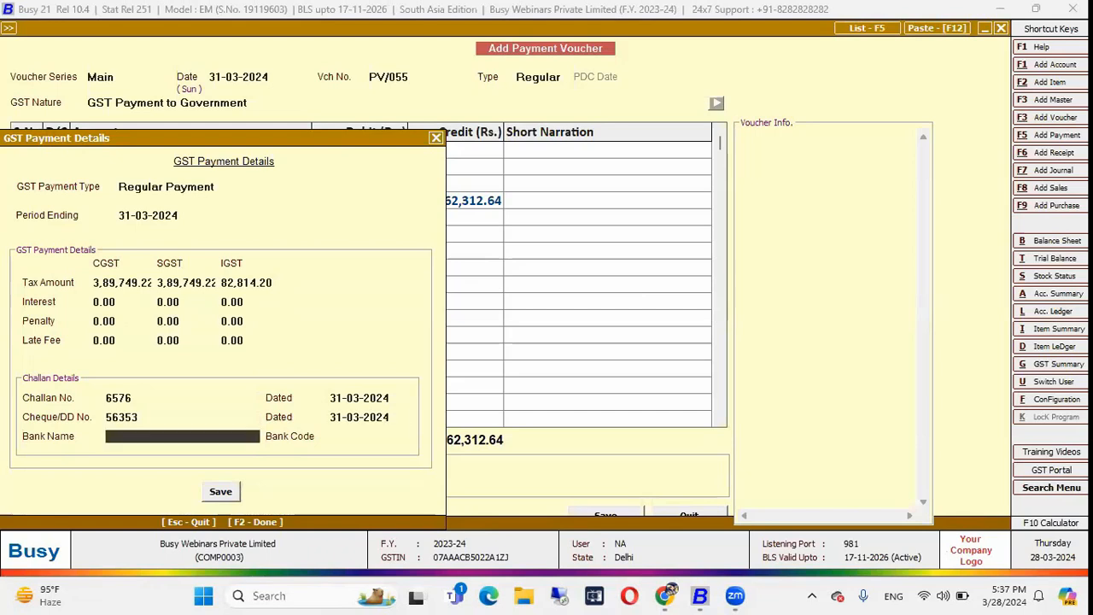
{"action": "type", "text": "SBI"}
{"action": "key", "text": "Return"}
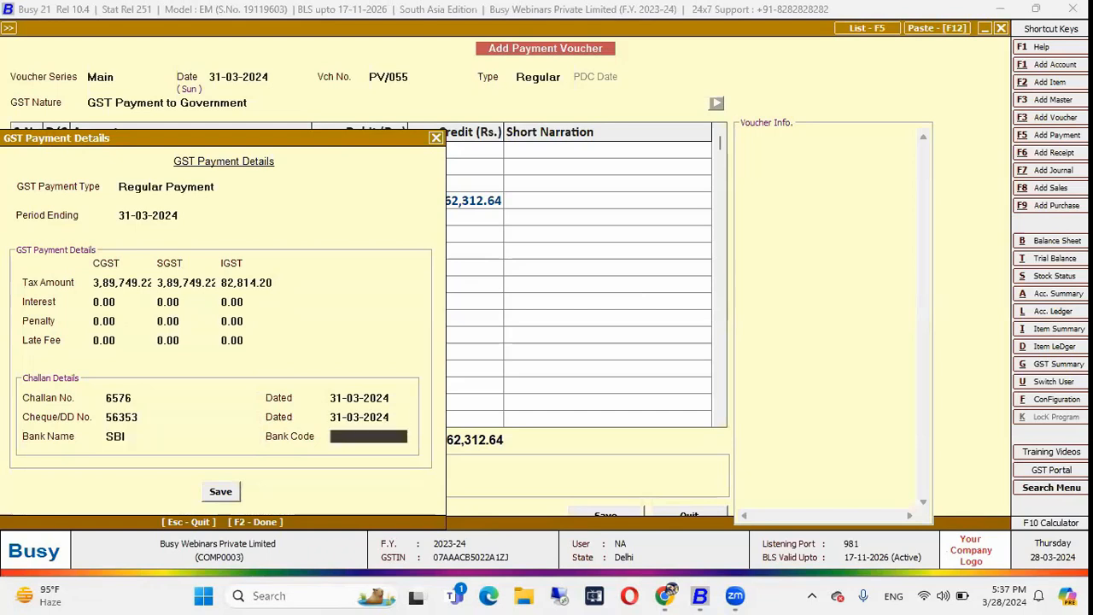
{"action": "type", "text": "6233"}
{"action": "key", "text": "Return"}
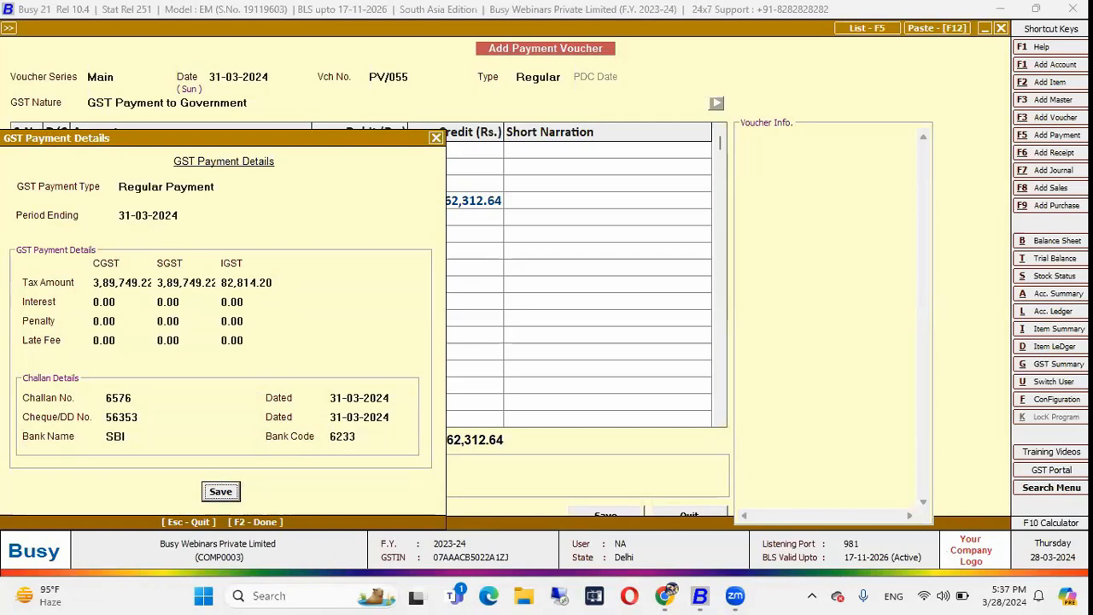
Save the GST payment details and the payment voucher, and close the GST Summary report
{"action": "key", "text": "Return"}
{"action": "key", "text": "Left"}
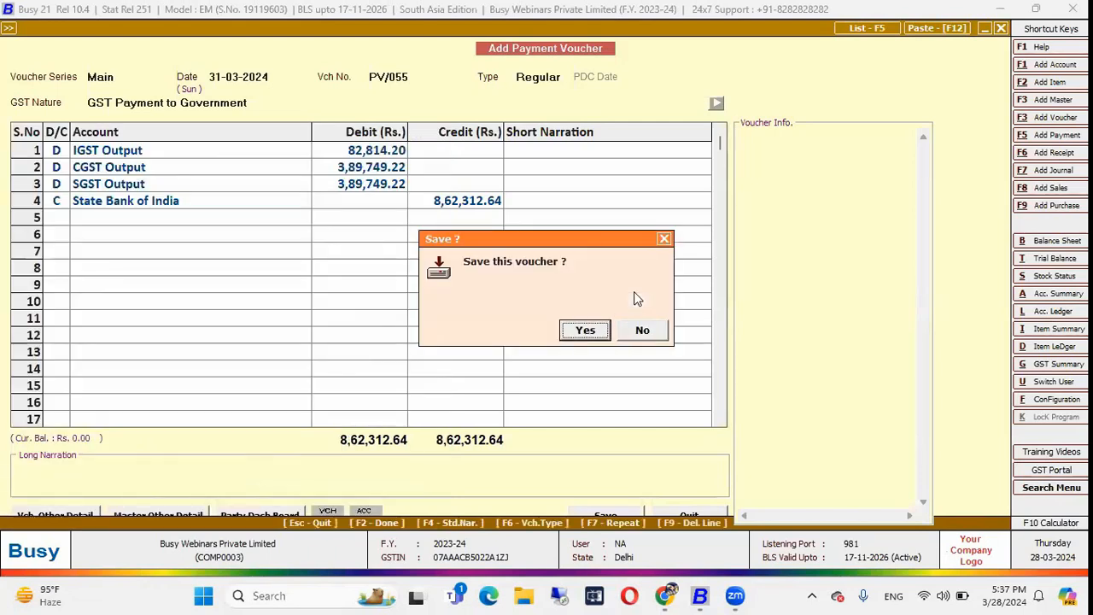
{"action": "key", "text": "Return"}
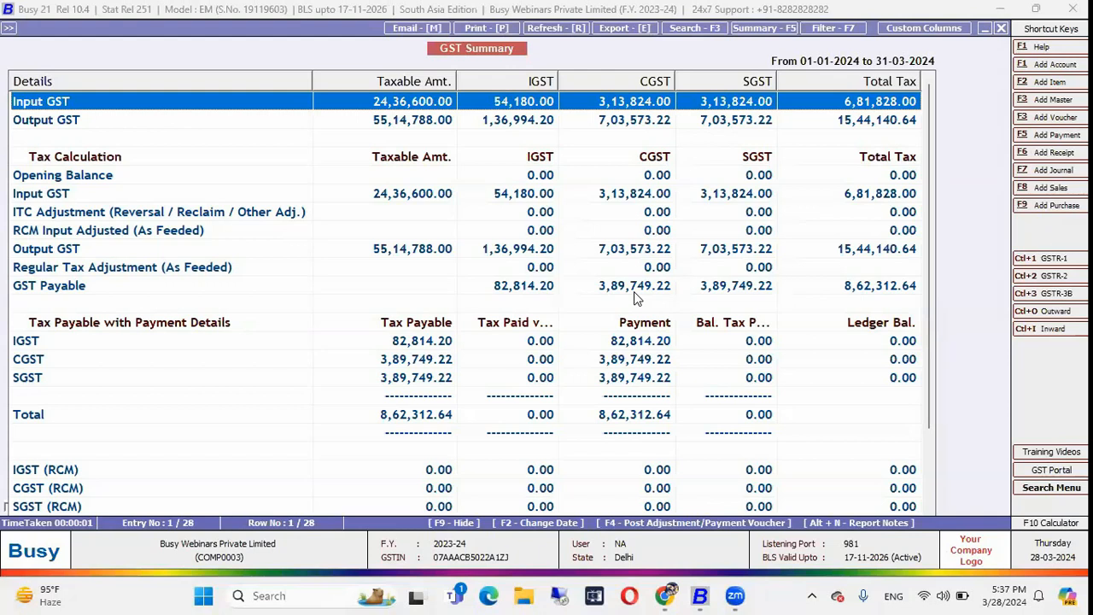
{"action": "key", "text": "Escape"}
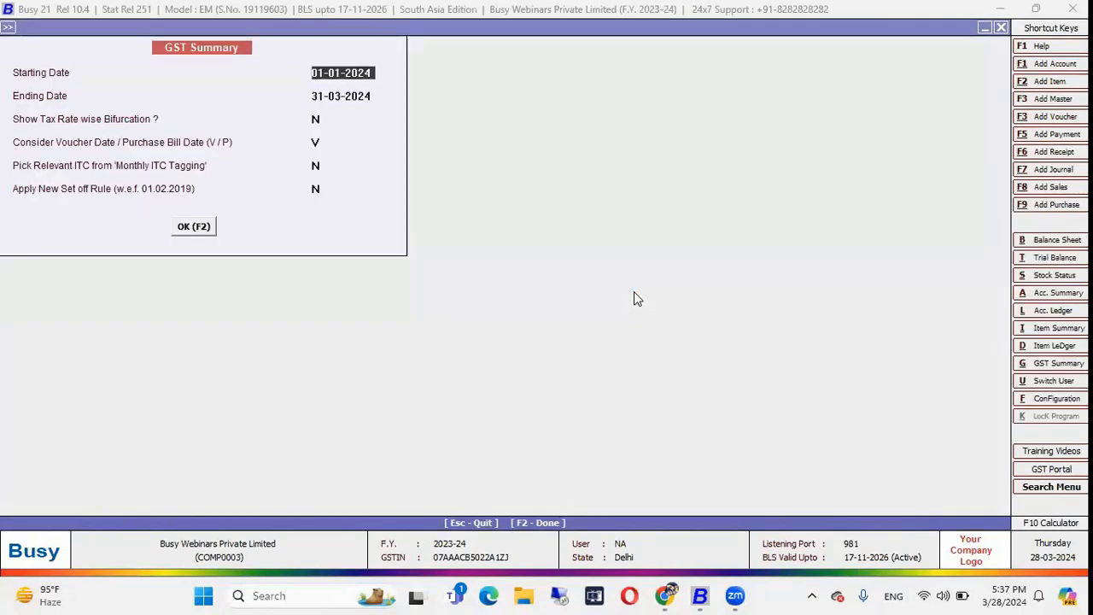
{"action": "key", "text": "Escape"}
{"action": "key", "text": "Escape"}
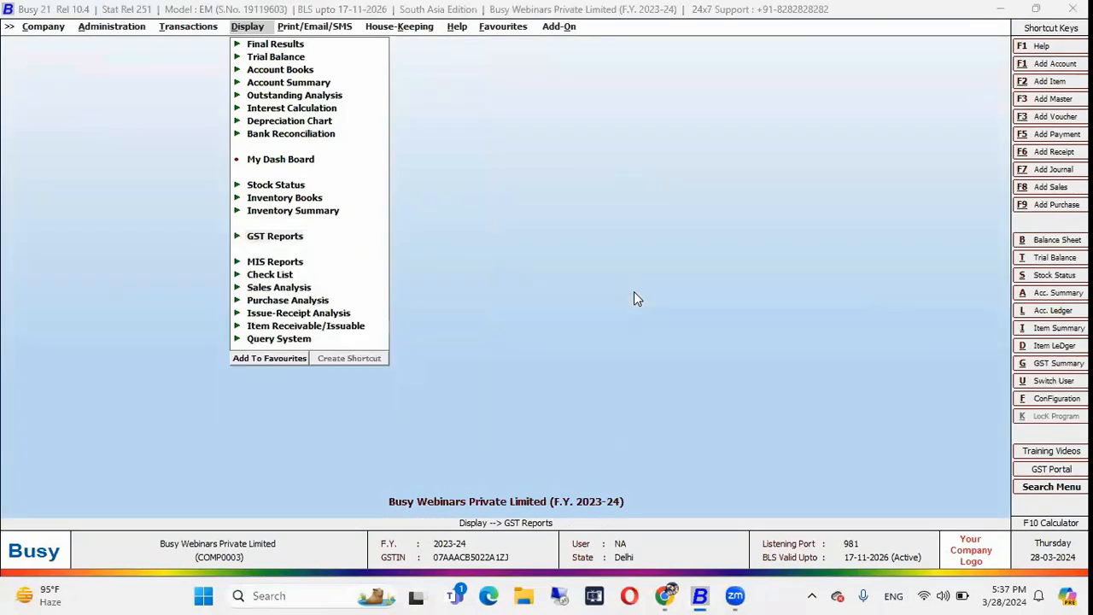
Switch to the presentation, show the slide on transferring profit and loss to the partners' capital account, and return to Busy
{"action": "key", "text": "alt+Tab"}
{"action": "key", "text": "Right"}
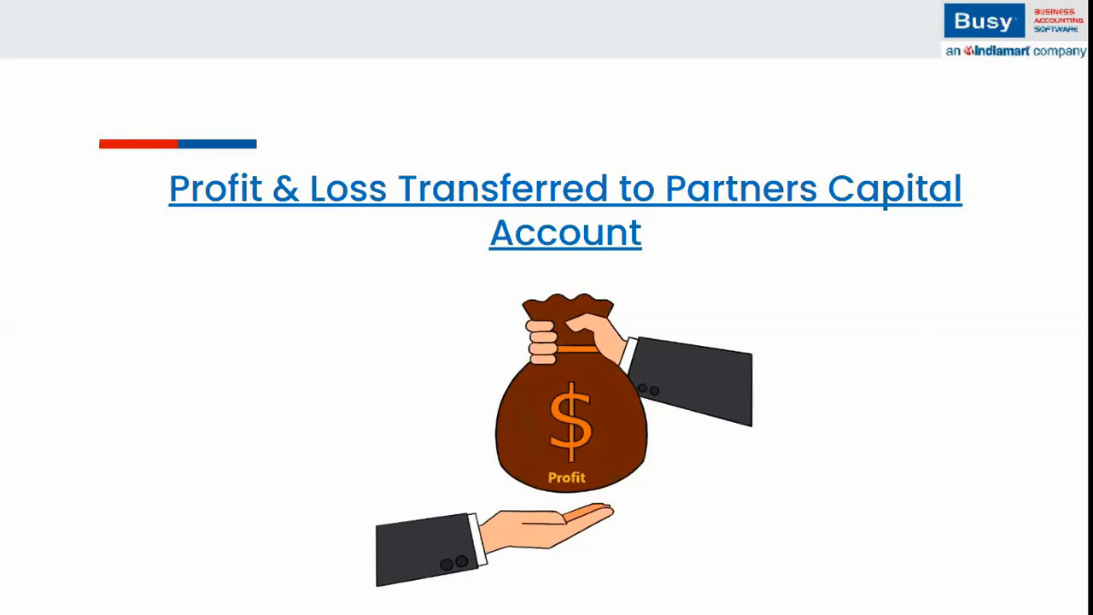
{"action": "key", "text": "alt+Tab"}
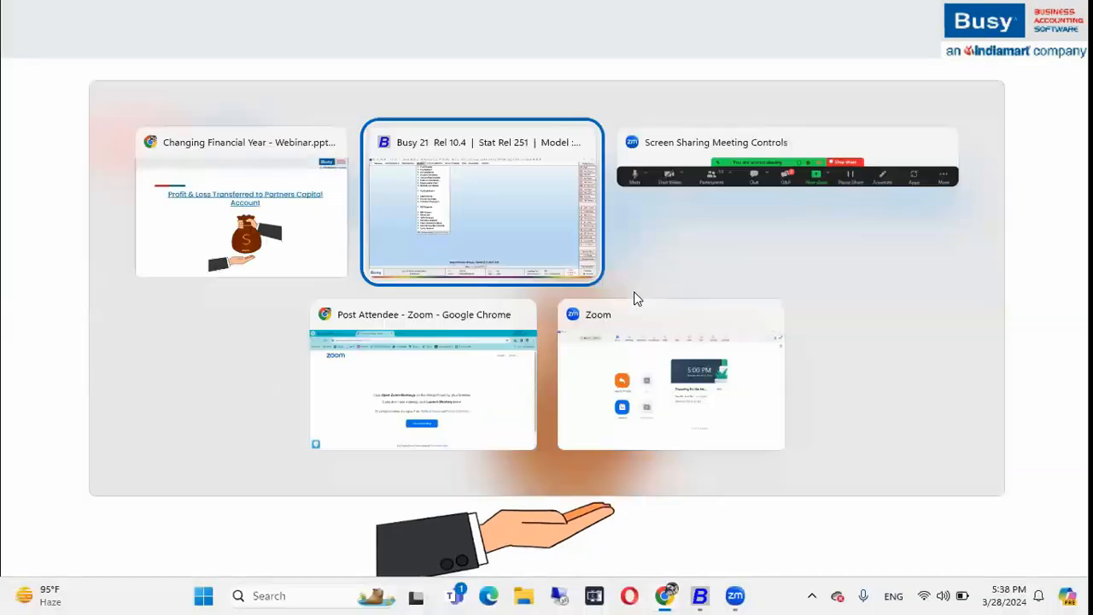
Open the options for the Horizontal (Standard) Profit & Loss A/c report
{"action": "key", "text": "Up"}
{"action": "key", "text": "Up"}
{"action": "key", "text": "Up"}
{"action": "key", "text": "Up"}
{"action": "key", "text": "Up"}
{"action": "key", "text": "Up"}
{"action": "key", "text": "Up"}
{"action": "key", "text": "Up"}
{"action": "key", "text": "Up"}
{"action": "key", "text": "Up"}
{"action": "key", "text": "Up"}
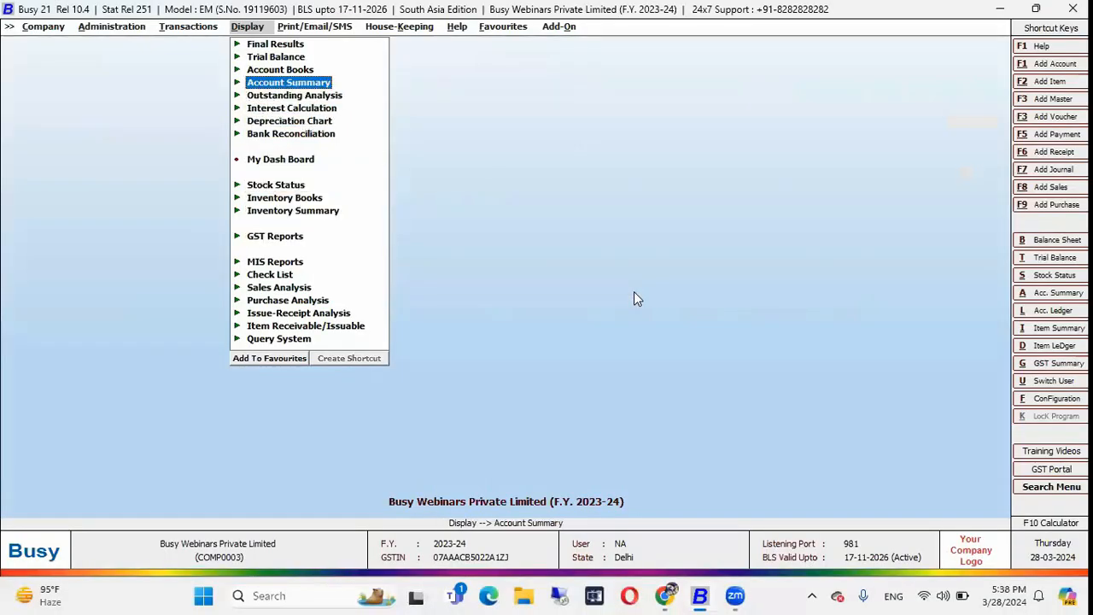
{"action": "key", "text": "Up"}
{"action": "key", "text": "Return"}
{"action": "key", "text": "Return"}
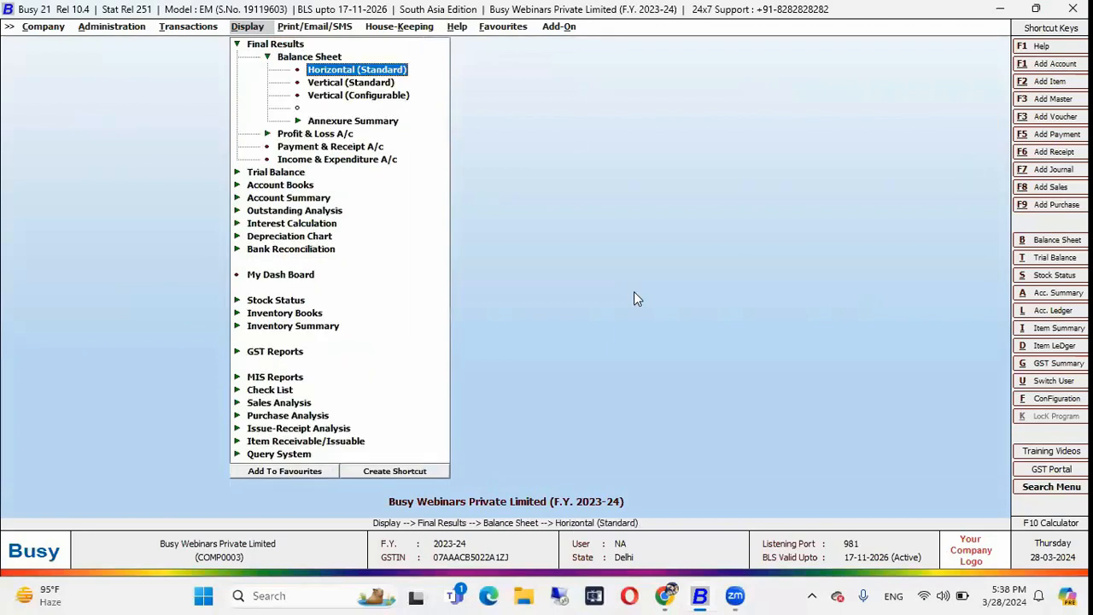
{"action": "key", "text": "Escape"}
{"action": "key", "text": "Down"}
{"action": "key", "text": "Return"}
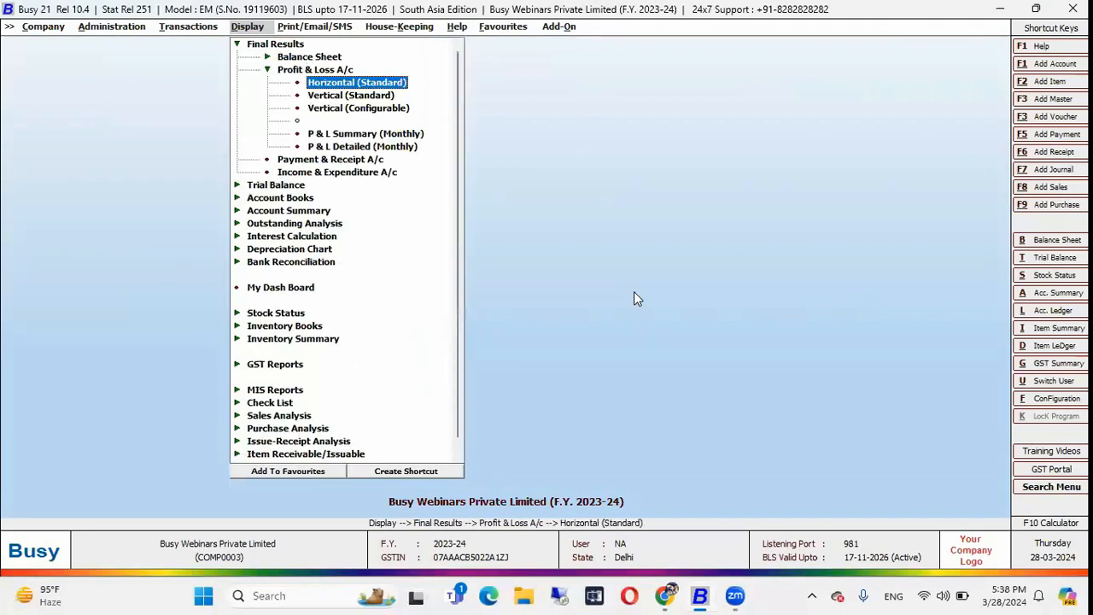
{"action": "key", "text": "Return"}
Generate the Profit & Loss A/c for 01-04-2023 to 31-03-2024 with closing stock update, second-level group details and separate amount columns set to Y
{"action": "key", "text": "Return"}
{"action": "key", "text": "Return"}
{"action": "key", "text": "Up"}
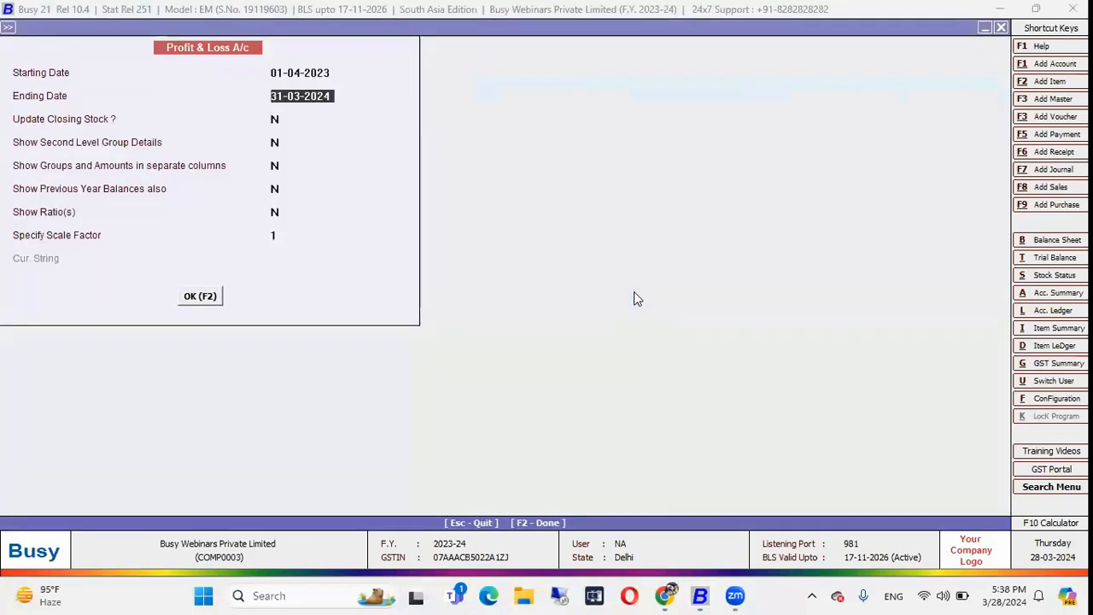
{"action": "key", "text": "Up"}
{"action": "key", "text": "Return"}
{"action": "key", "text": "Return"}
{"action": "type", "text": "y"}
{"action": "key", "text": "Return"}
{"action": "type", "text": "y"}
{"action": "key", "text": "Return"}
{"action": "type", "text": "y"}
{"action": "key", "text": "Return"}
{"action": "key", "text": "Return"}
{"action": "key", "text": "Return"}
{"action": "key", "text": "Return"}
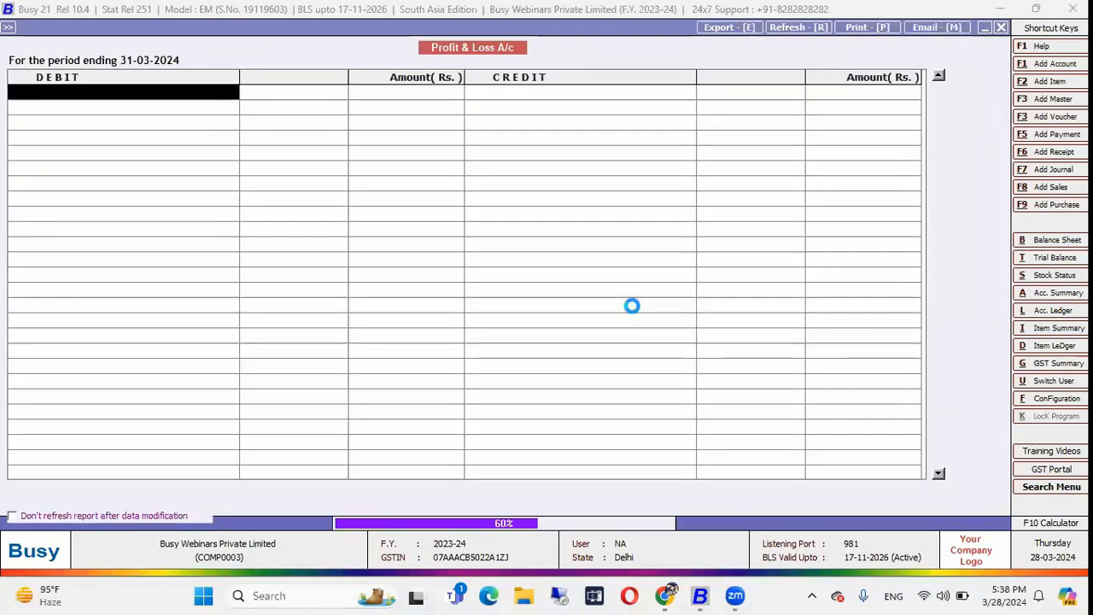
Check the Nett Profit amount in the Profit & Loss A/c and close the report
{"action": "key", "text": "Down"}
{"action": "key", "text": "Down"}
{"action": "key", "text": "Down"}
{"action": "key", "text": "Down"}
{"action": "key", "text": "Down"}
{"action": "key", "text": "Down"}
{"action": "key", "text": "Down"}
{"action": "key", "text": "Down"}
{"action": "key", "text": "Down"}
{"action": "key", "text": "Down"}
{"action": "key", "text": "Down"}
{"action": "key", "text": "Down"}
{"action": "key", "text": "Down"}
{"action": "key", "text": "Down"}
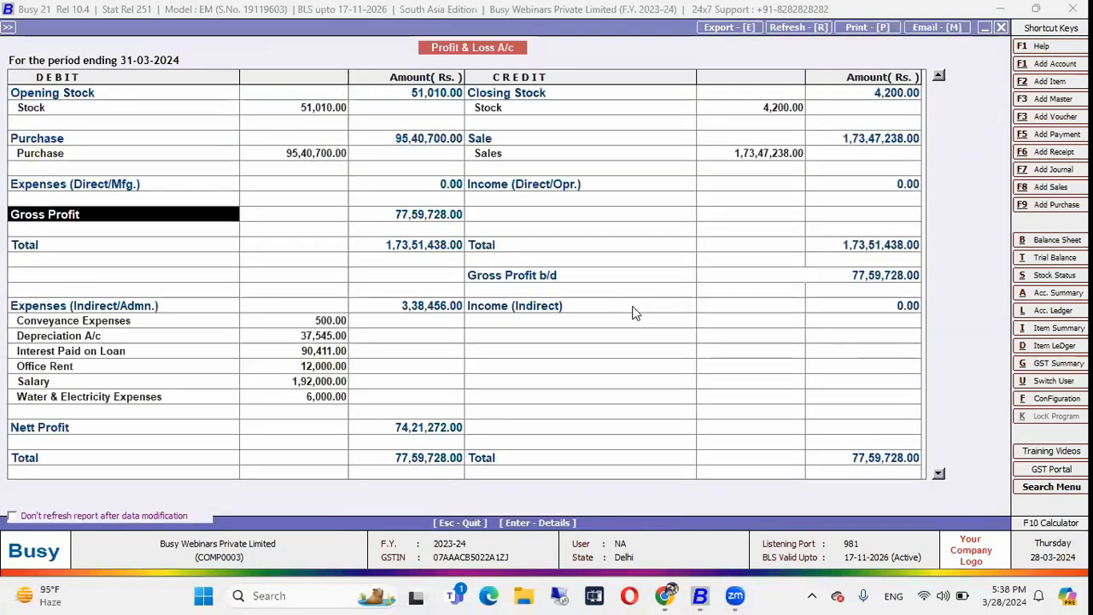
{"action": "key", "text": "Right"}
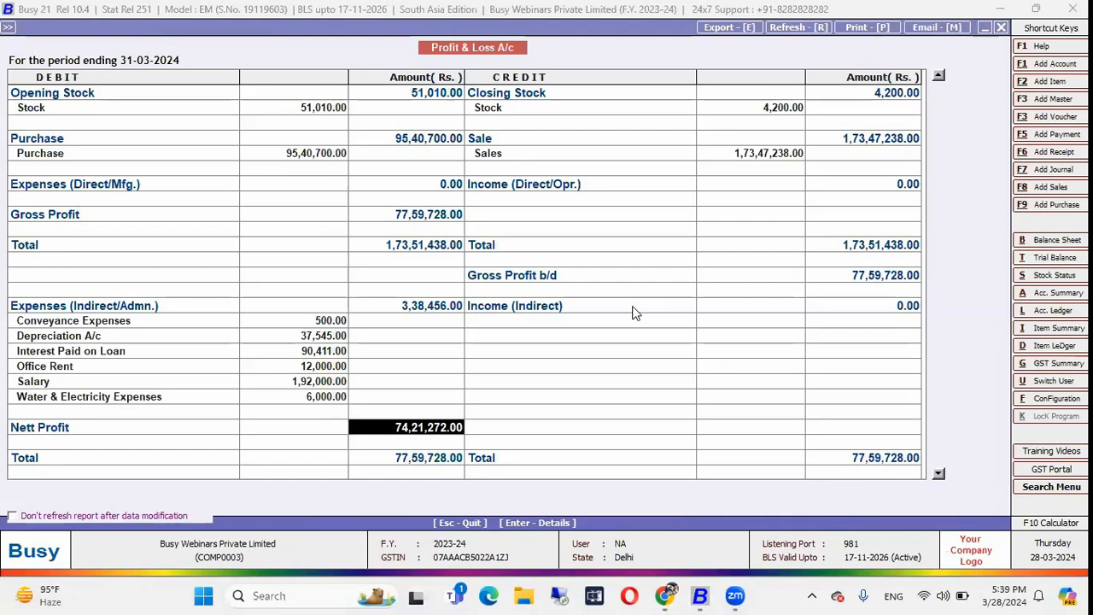
{"action": "key", "text": "Escape"}
{"action": "key", "text": "Escape"}
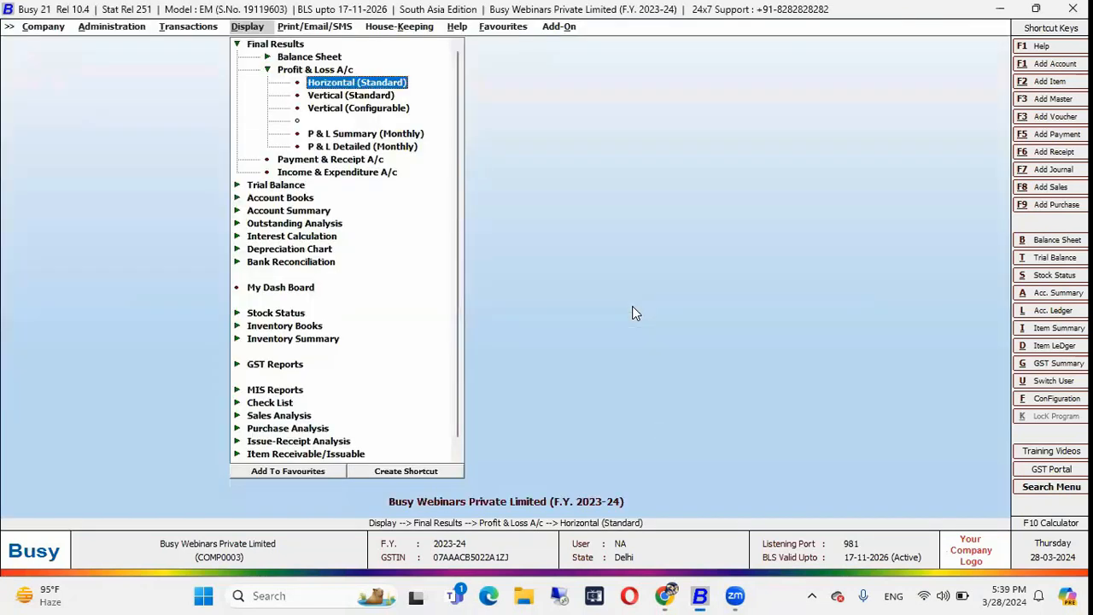
Start a new journal voucher dated 31-03-2024 with GST nature Not Applicable
{"action": "key", "text": "Escape"}
{"action": "key", "text": "Escape"}
{"action": "key", "text": "Left"}
{"action": "key", "text": "Up"}
{"action": "key", "text": "Up"}
{"action": "key", "text": "Up"}
{"action": "key", "text": "Up"}
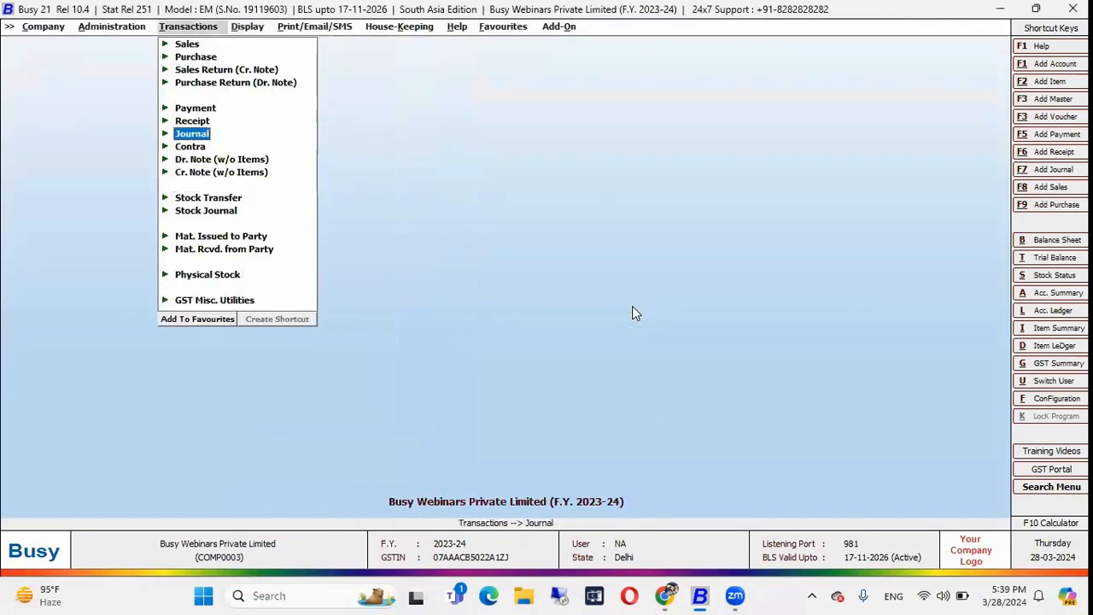
{"action": "key", "text": "Return"}
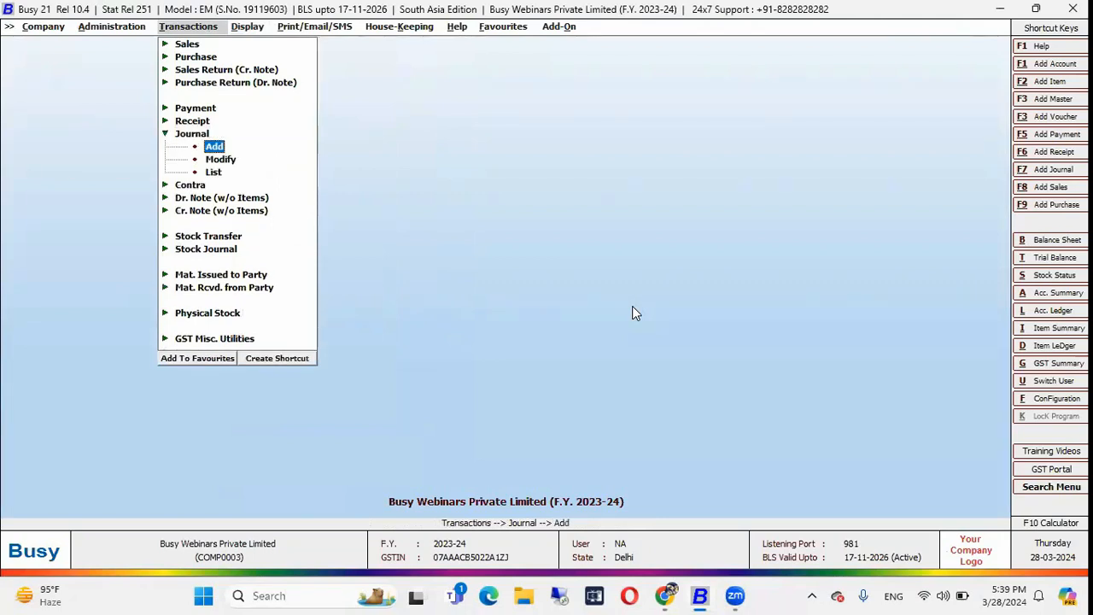
{"action": "key", "text": "Return"}
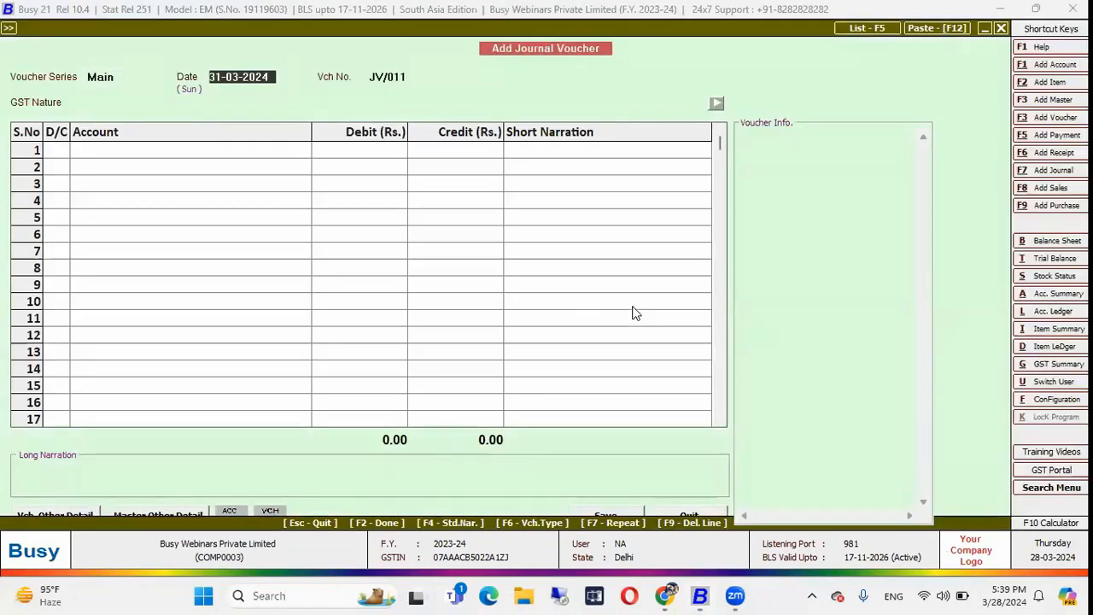
{"action": "key", "text": "Return"}
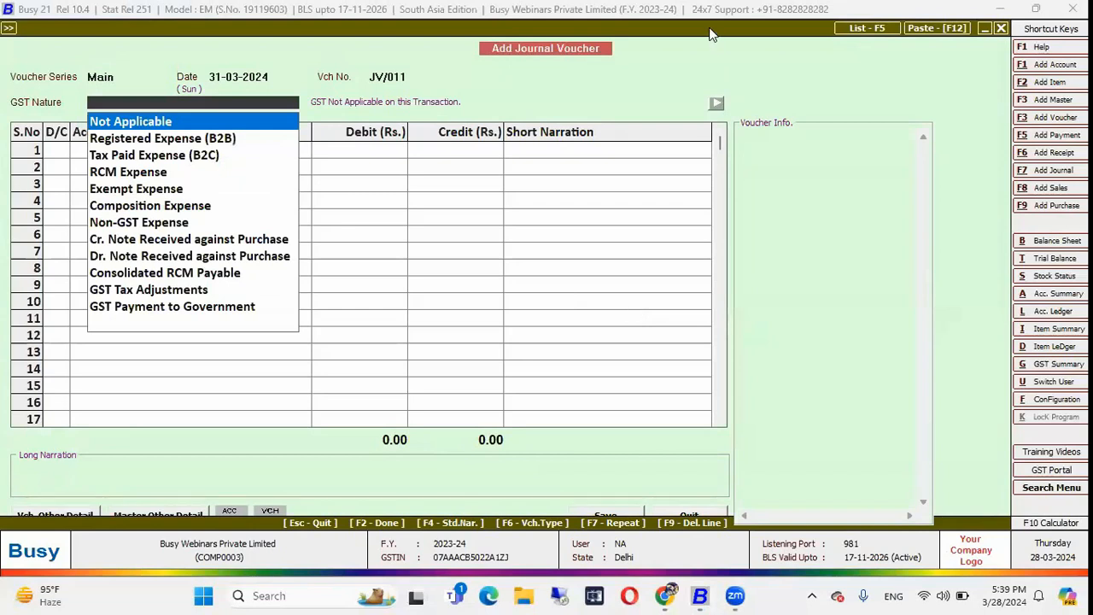
{"action": "key", "text": "Return"}
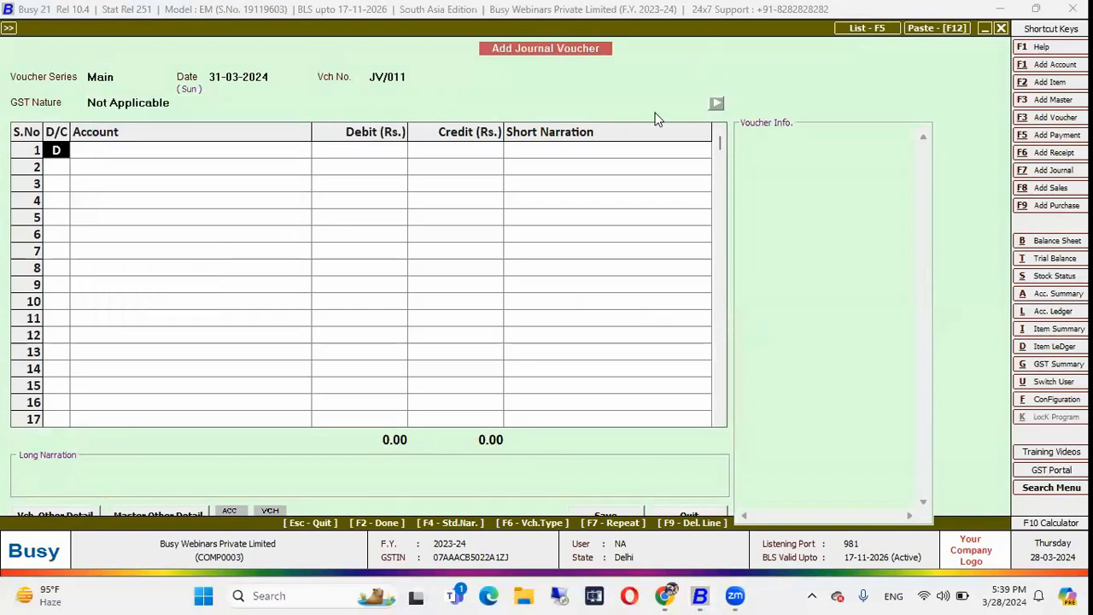
Debit the Profit & Loss account with 74,21,272.00 on the first line of the voucher
{"action": "key", "text": "Return"}
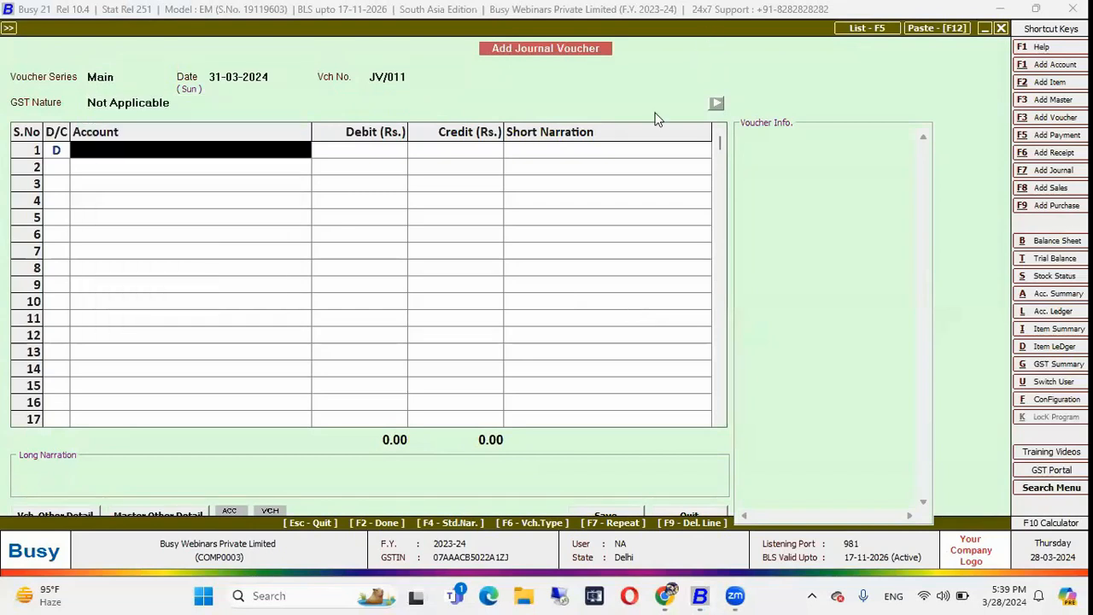
{"action": "type", "text": "pro"}
{"action": "key", "text": "Return"}
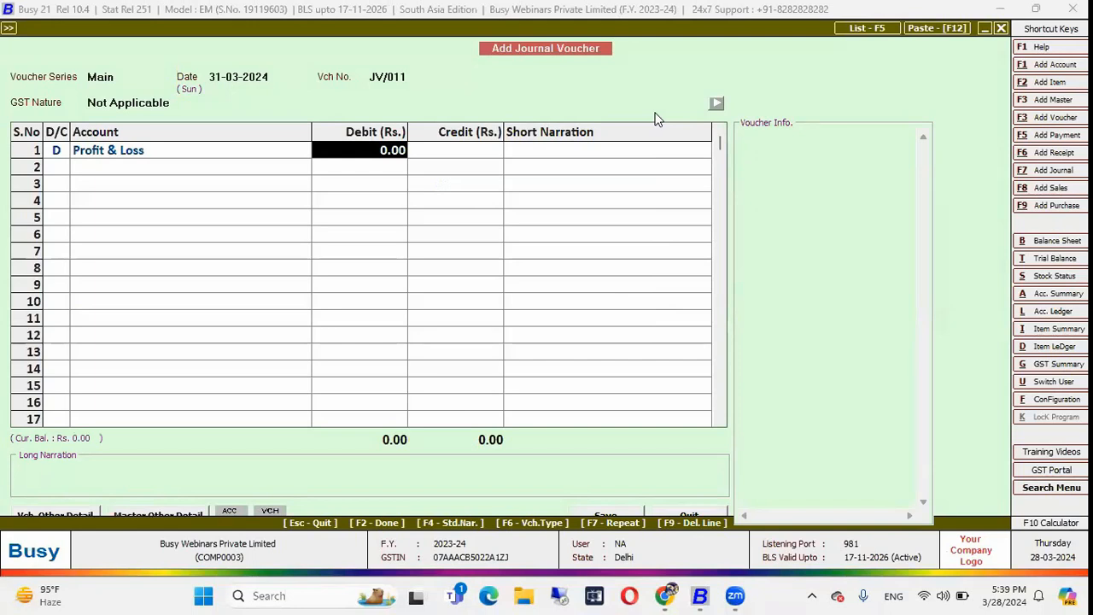
{"action": "type", "text": "74,"}
{"action": "type", "text": "21,"}
{"action": "type", "text": "272"}
{"action": "type", "text": ".00"}
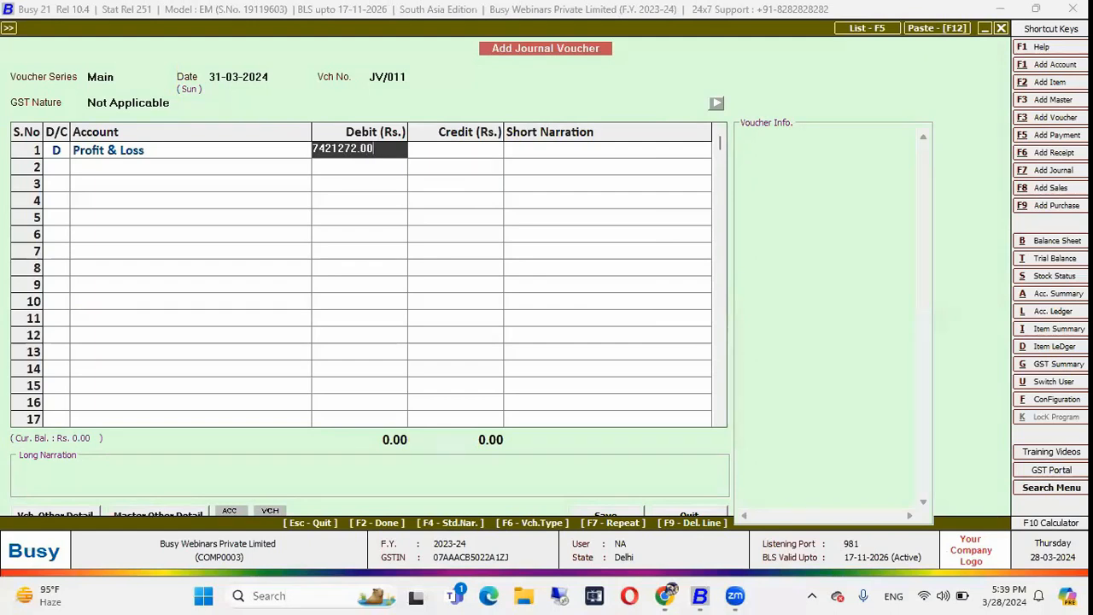
{"action": "key", "text": "Return"}
{"action": "key", "text": "Return"}
Credit the Capital account with 74,21,272.00 on the second line of the voucher
{"action": "key", "text": "Return"}
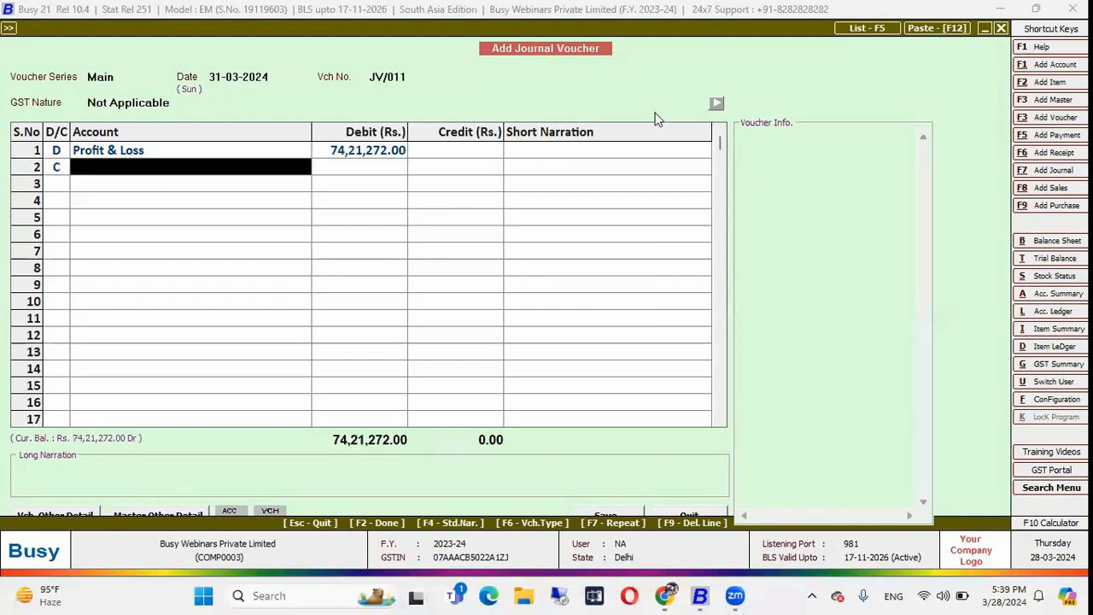
{"action": "type", "text": "Capital"}
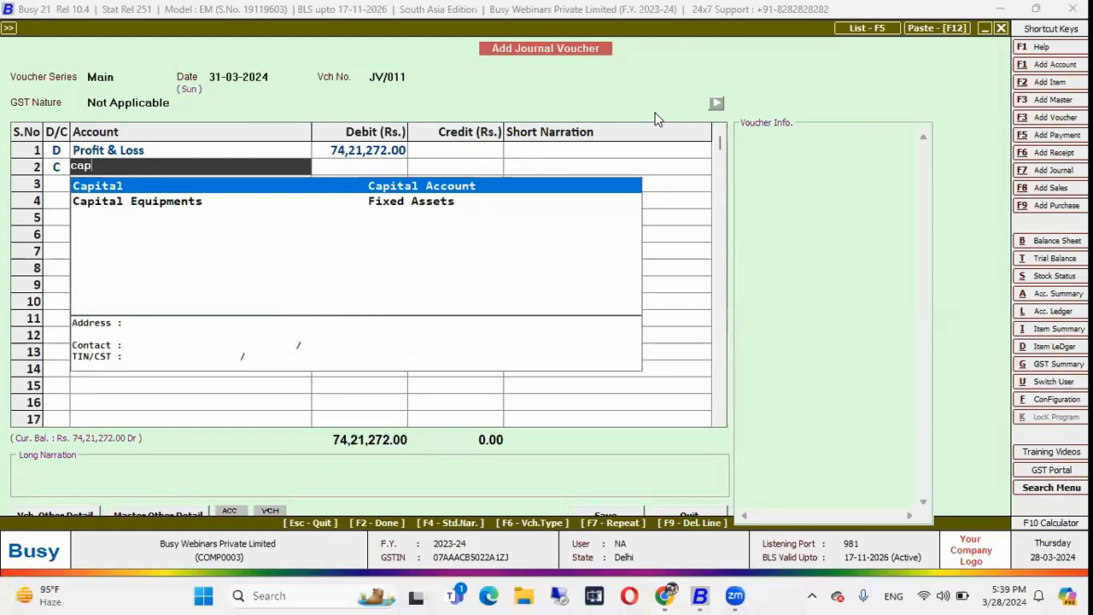
{"action": "key", "text": "Return"}
{"action": "key", "text": "Return"}
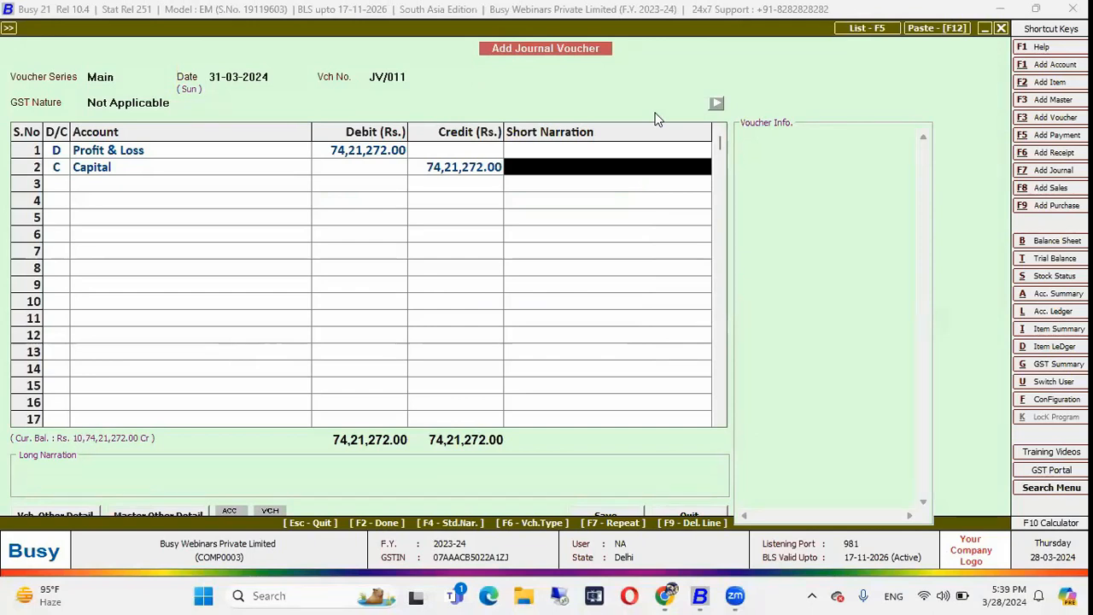
Review the Profit & Loss and Capital lines and save the journal voucher without a narration
{"action": "key", "text": "Left"}
{"action": "key", "text": "Left"}
{"action": "key", "text": "Left"}
{"action": "key", "text": "Up"}
{"action": "key", "text": "Right"}
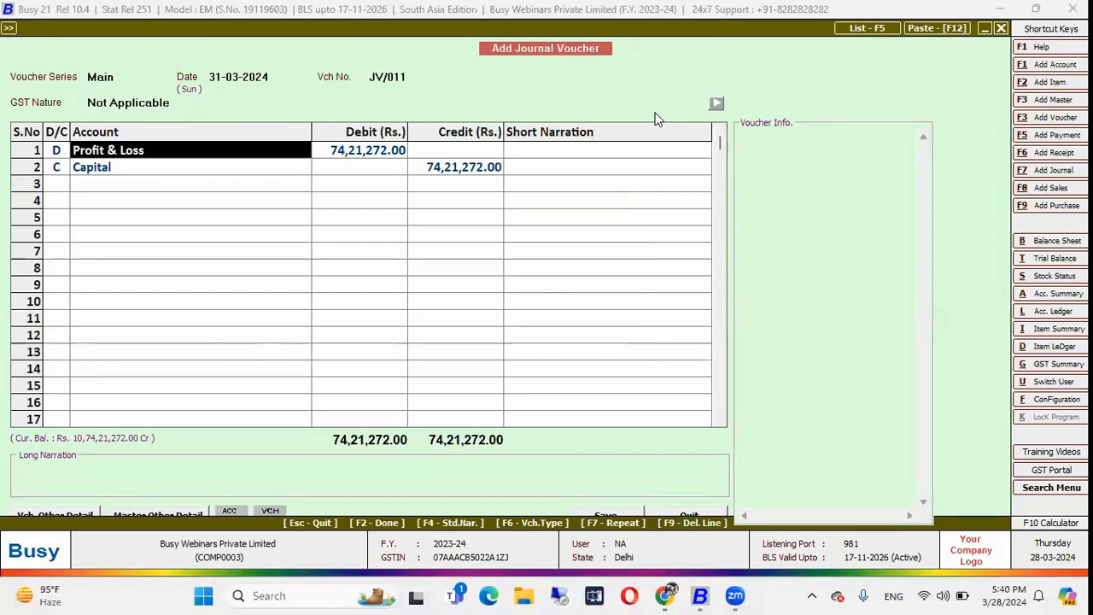
{"action": "key", "text": "Down"}
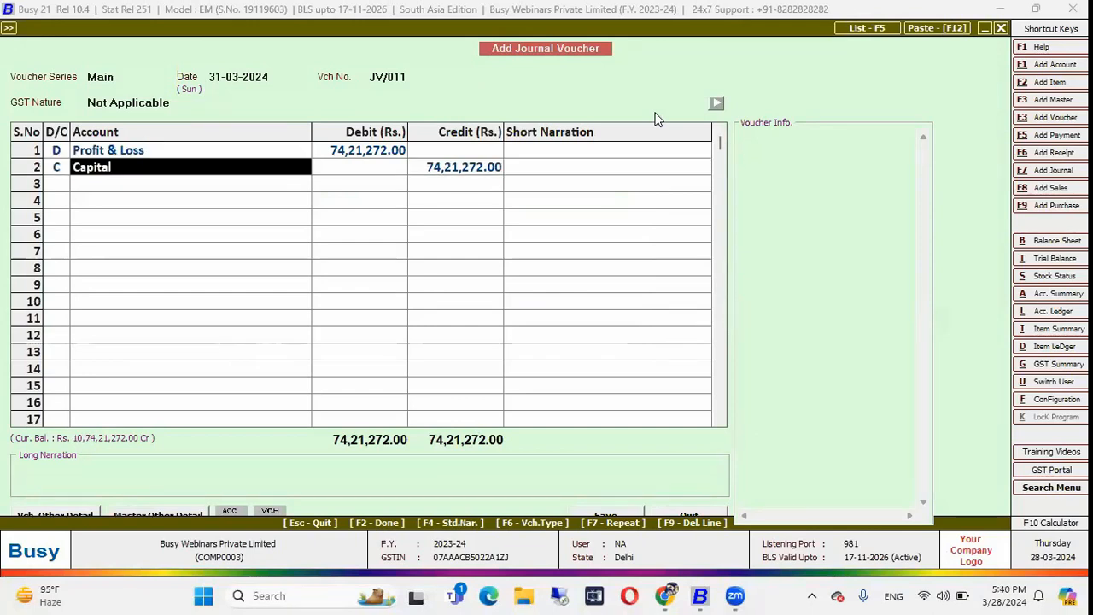
{"action": "key", "text": "Right"}
{"action": "key", "text": "Right"}
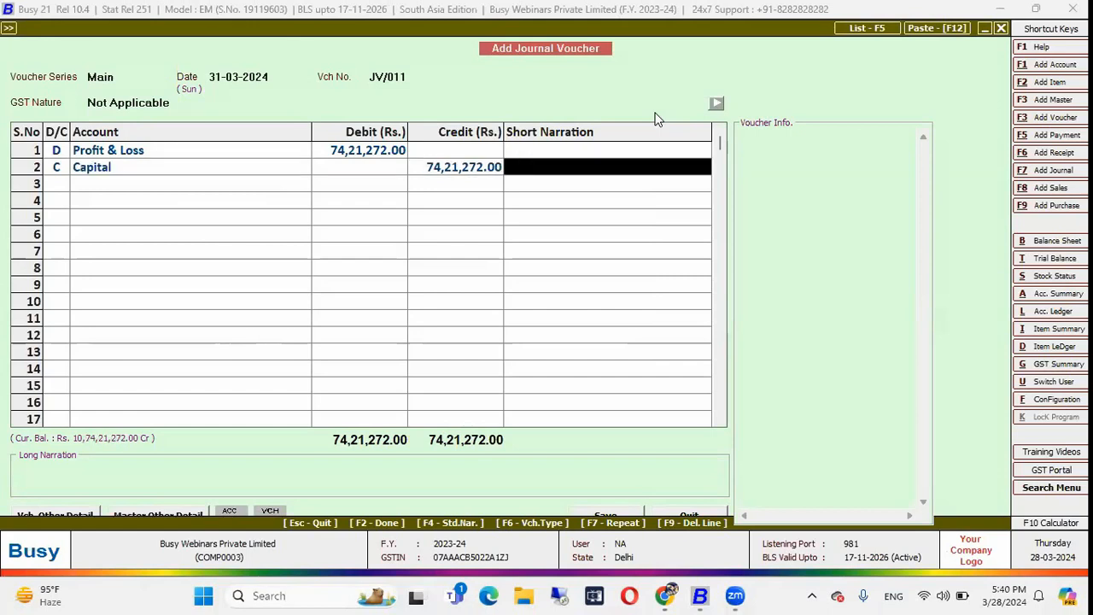
{"action": "key", "text": "Return"}
{"action": "key", "text": "Return"}
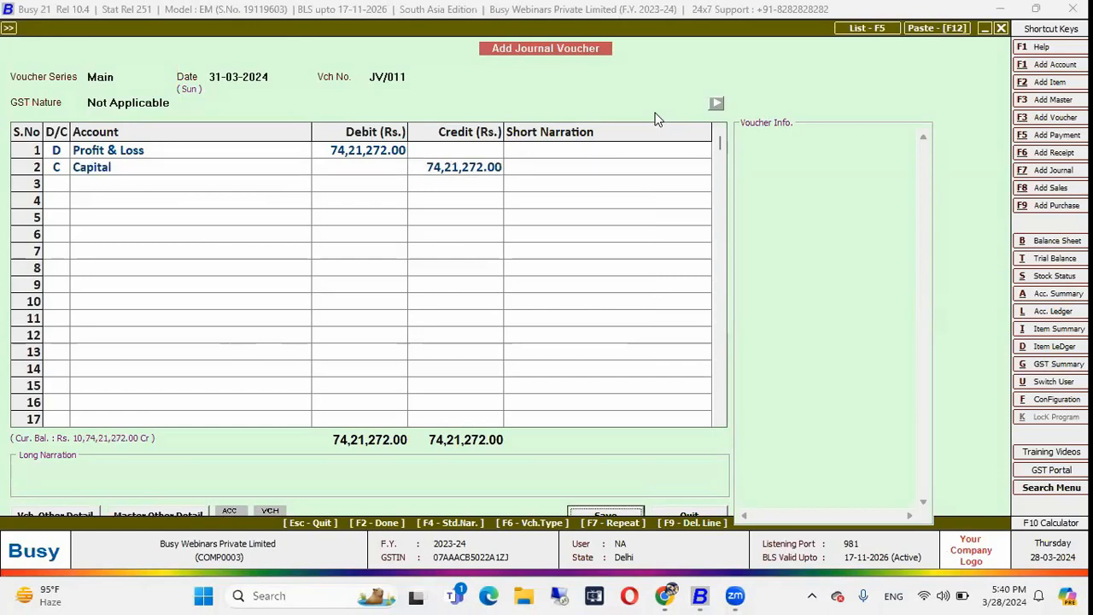
{"action": "key", "text": "Return"}
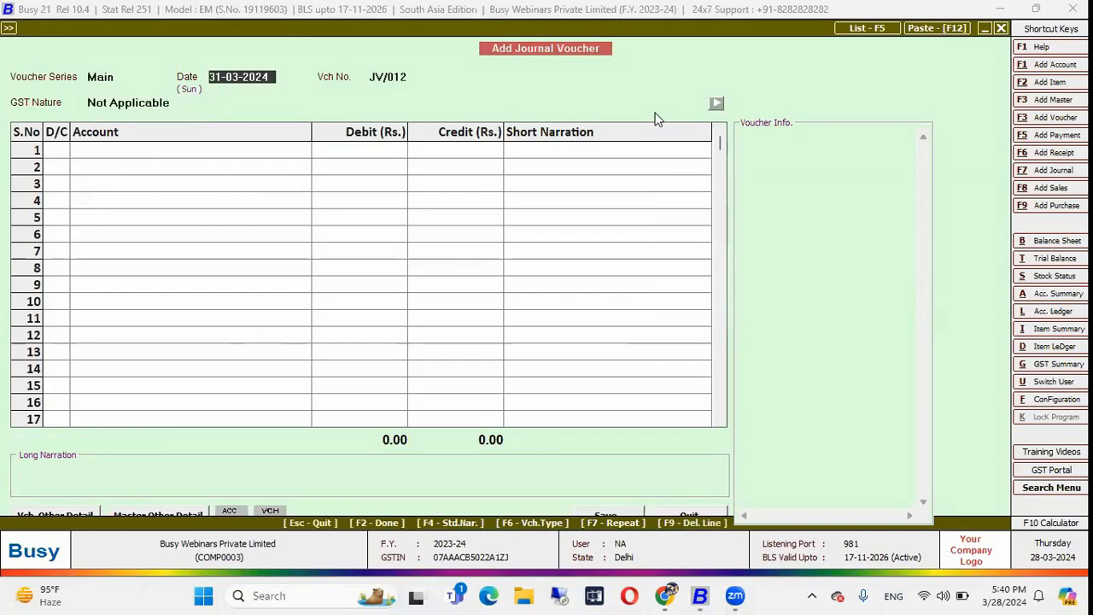
Check the profit transfer entry in the Capital account ledger for 01-04-2023 to 31-03-2024 and go back to the main screen
{"action": "key", "text": "alt+l"}
{"action": "type", "text": "cap"}
{"action": "key", "text": "Return"}
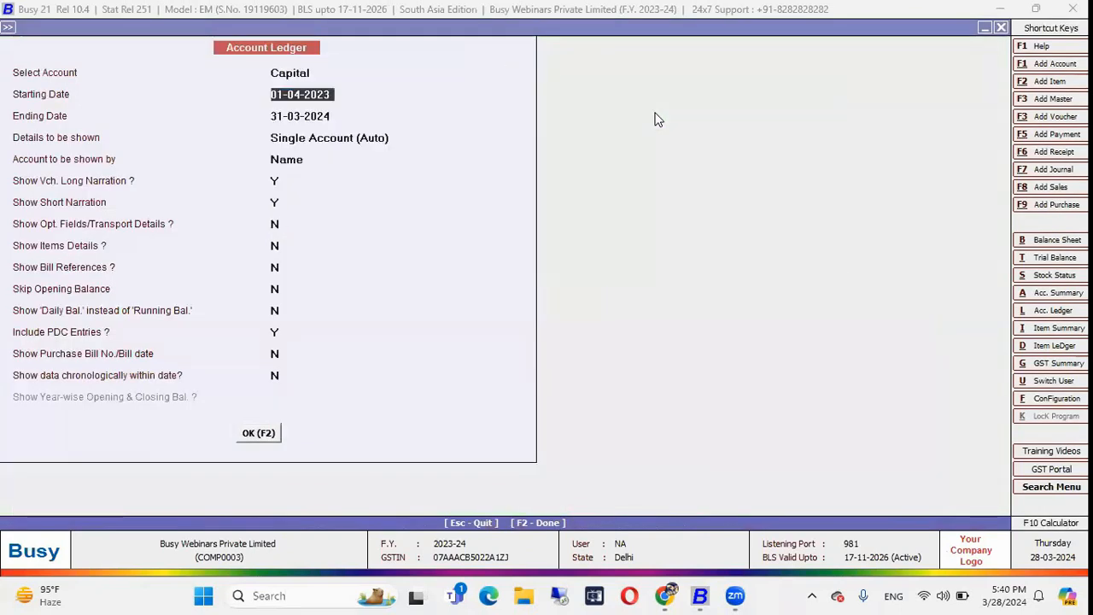
{"action": "key", "text": "F2"}
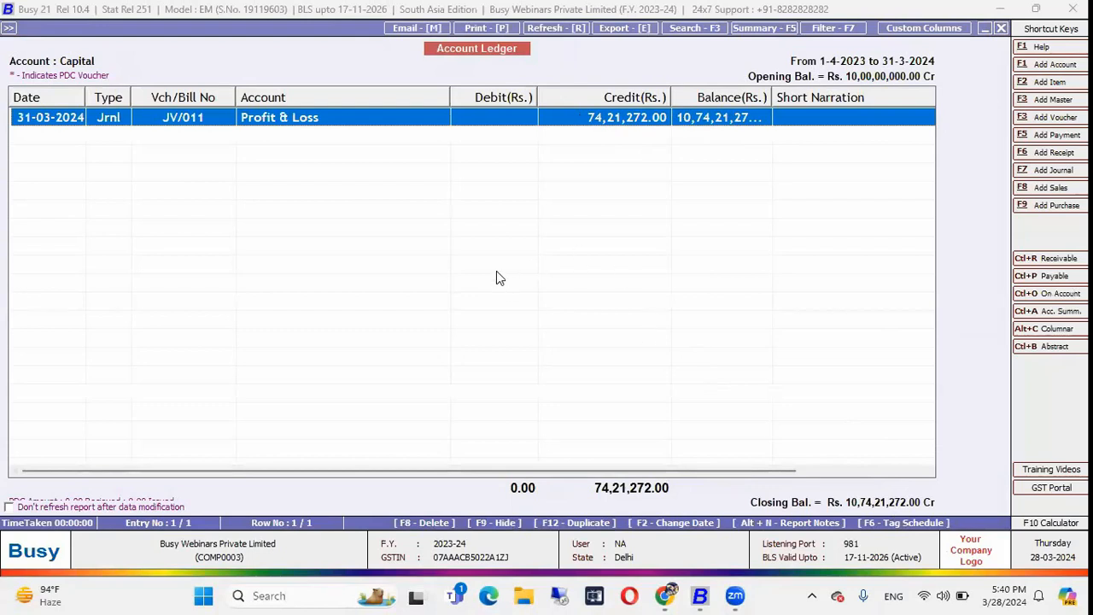
{"action": "key", "text": "Escape"}
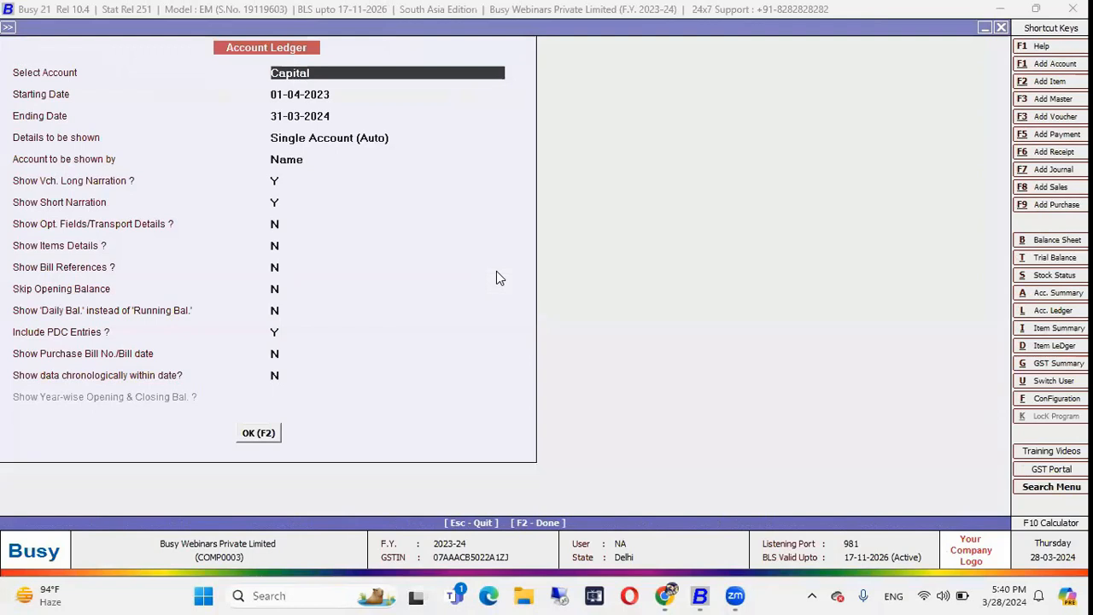
{"action": "key", "text": "F7"}
{"action": "key", "text": "Escape"}
{"action": "key", "text": "Return"}
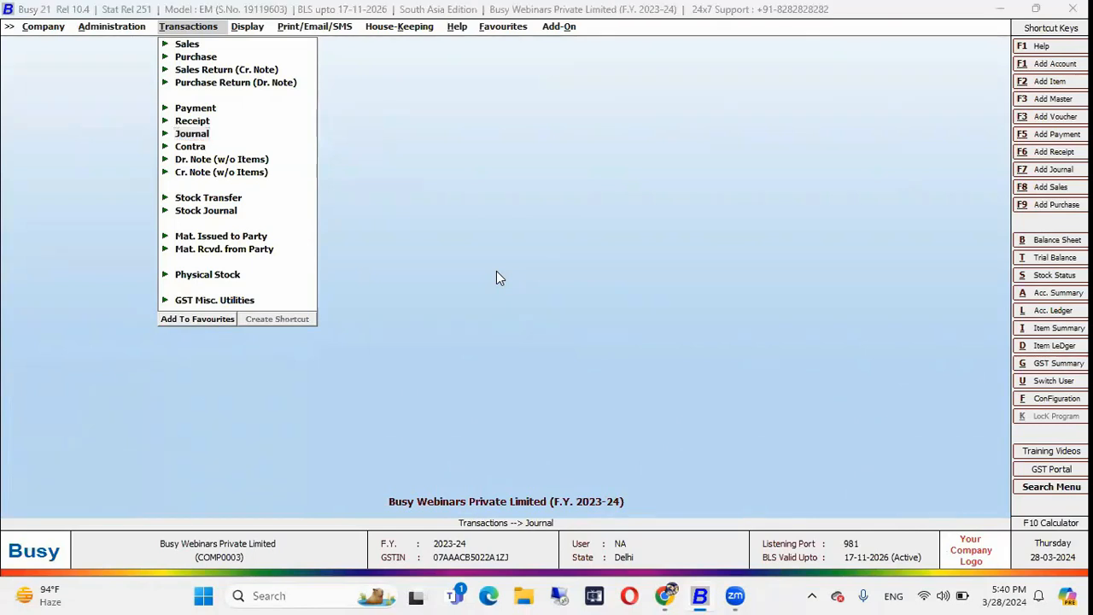
Switch to the presentation, show the slide on switching the company to a new financial year, and return to Busy
{"action": "key", "text": "alt+Tab"}
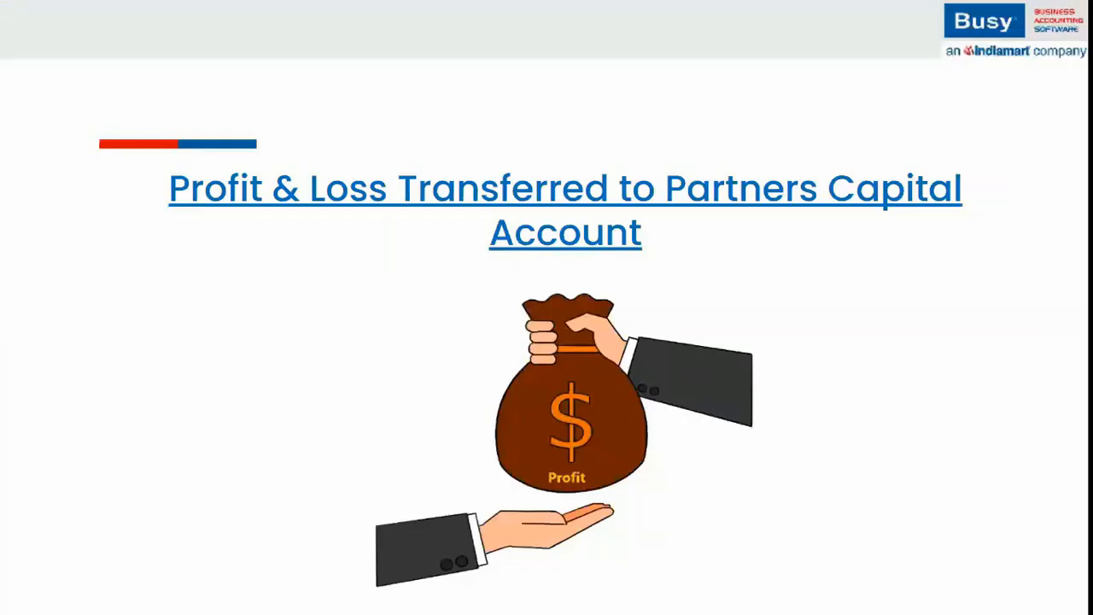
{"action": "key", "text": "Right"}
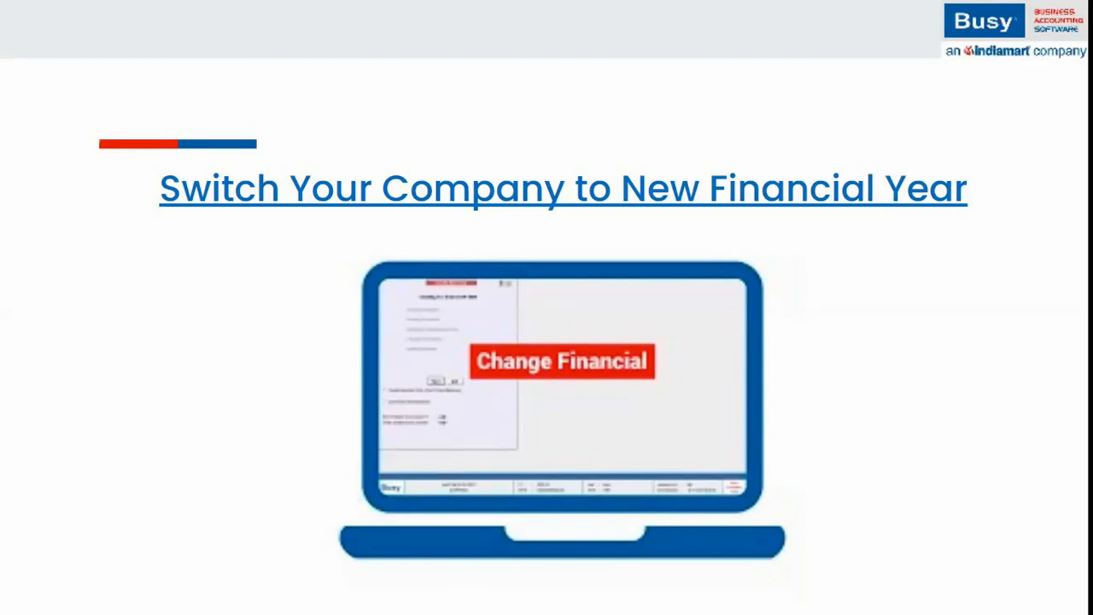
{"action": "key", "text": "alt+Tab"}
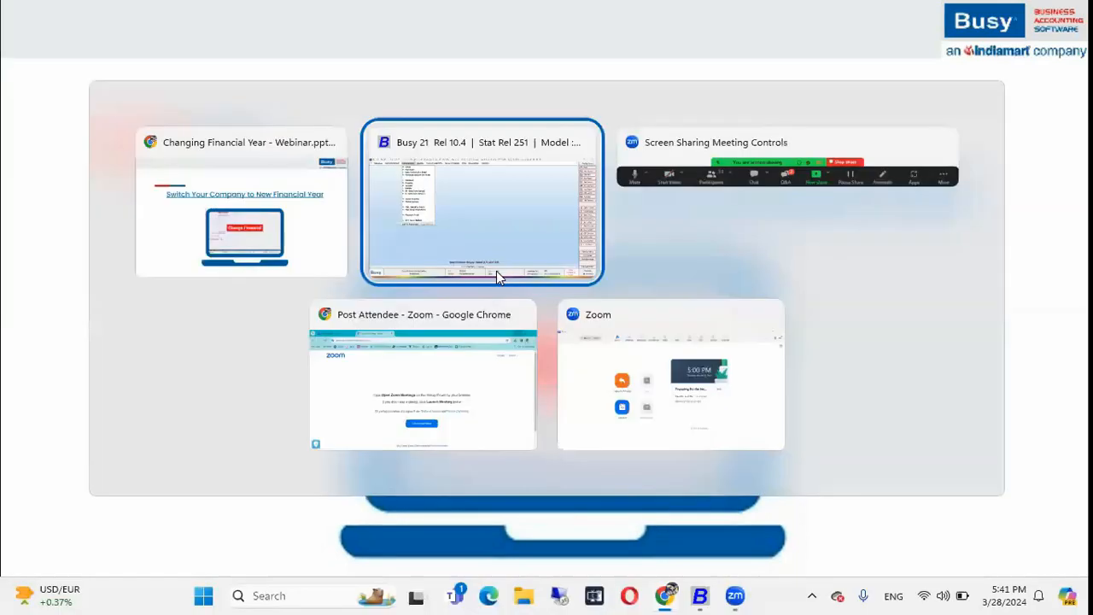
Close the open company and view the backup details for Busy Webinars Private Limited, returning to the backup company list
{"action": "key", "text": "Return"}
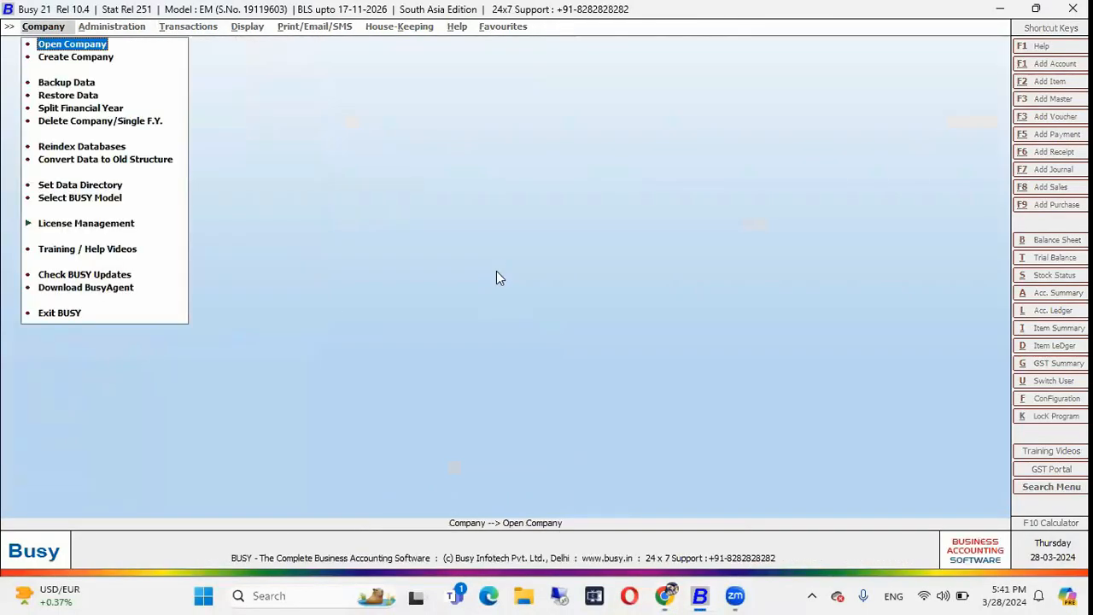
{"action": "key", "text": "Down"}
{"action": "key", "text": "Down"}
{"action": "key", "text": "Return"}
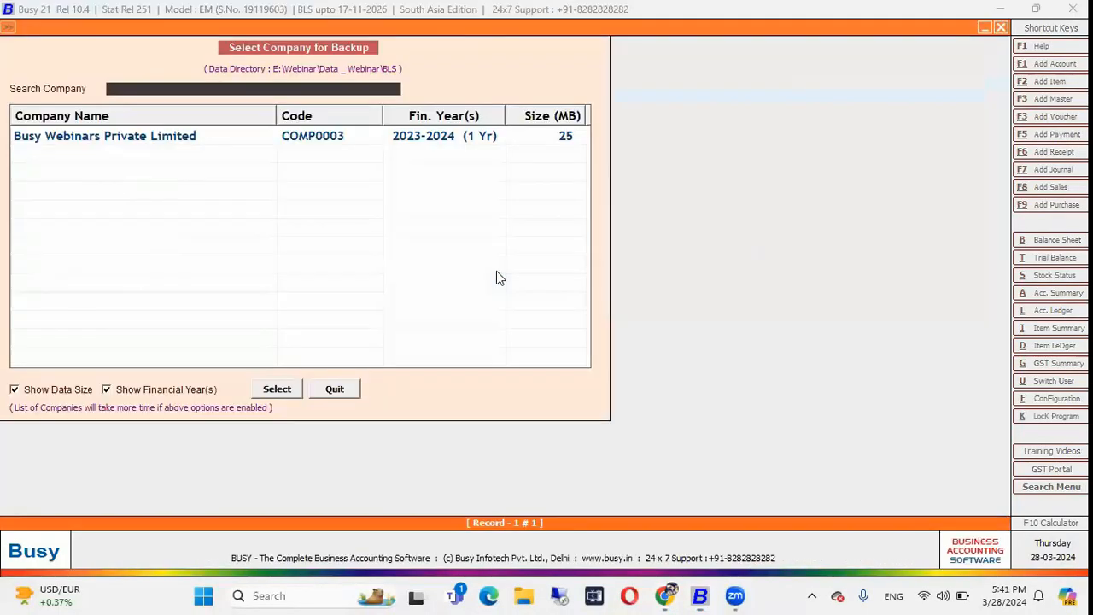
{"action": "key", "text": "Return"}
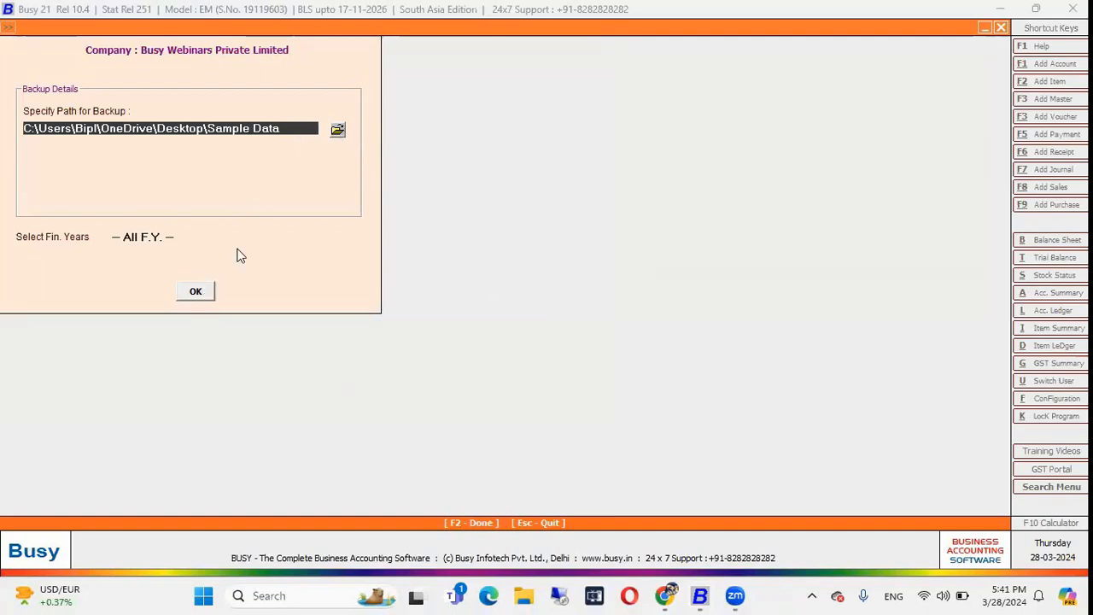
{"action": "key", "text": "Escape"}
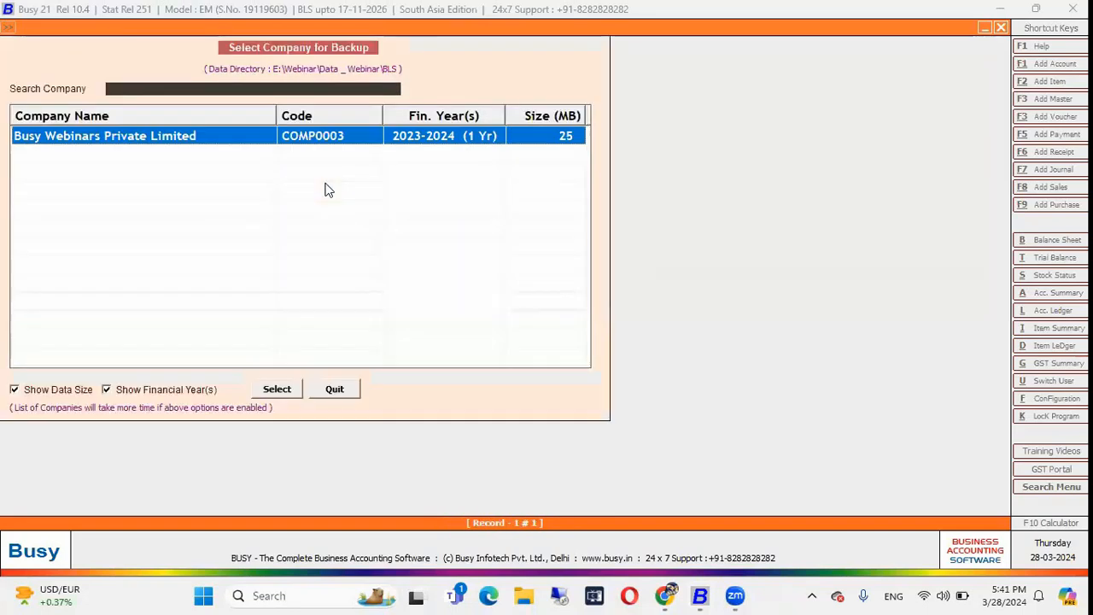
Leave the backup company list and open Busy Webinars Private Limited in F.Y. 2023-24, dismissing the financial year reminder
{"action": "key", "text": "Escape"}
{"action": "key", "text": "Up"}
{"action": "key", "text": "Up"}
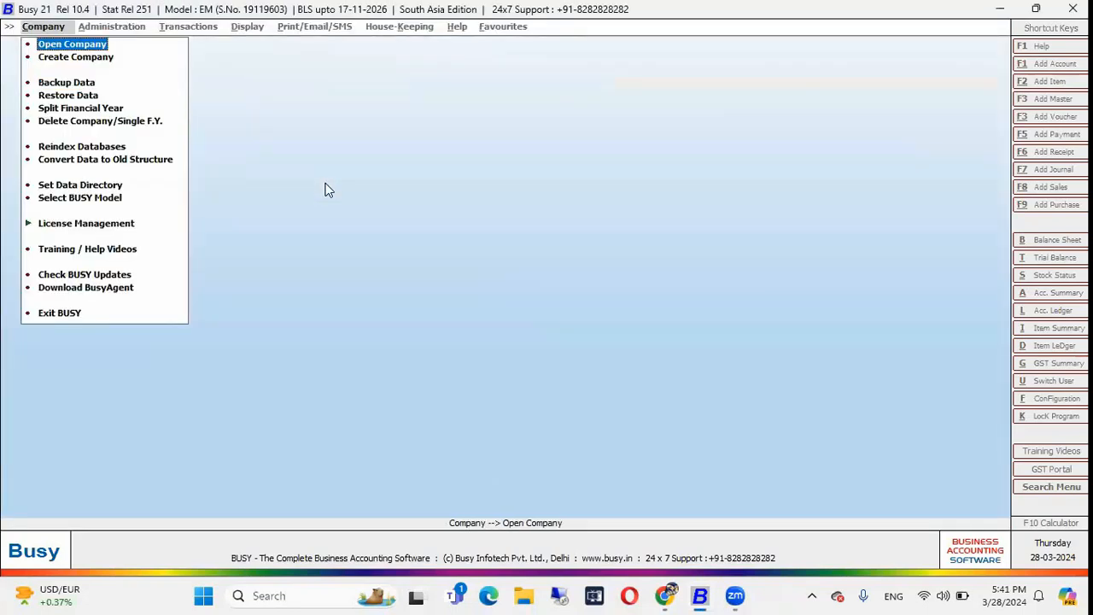
{"action": "key", "text": "Return"}
{"action": "key", "text": "Return"}
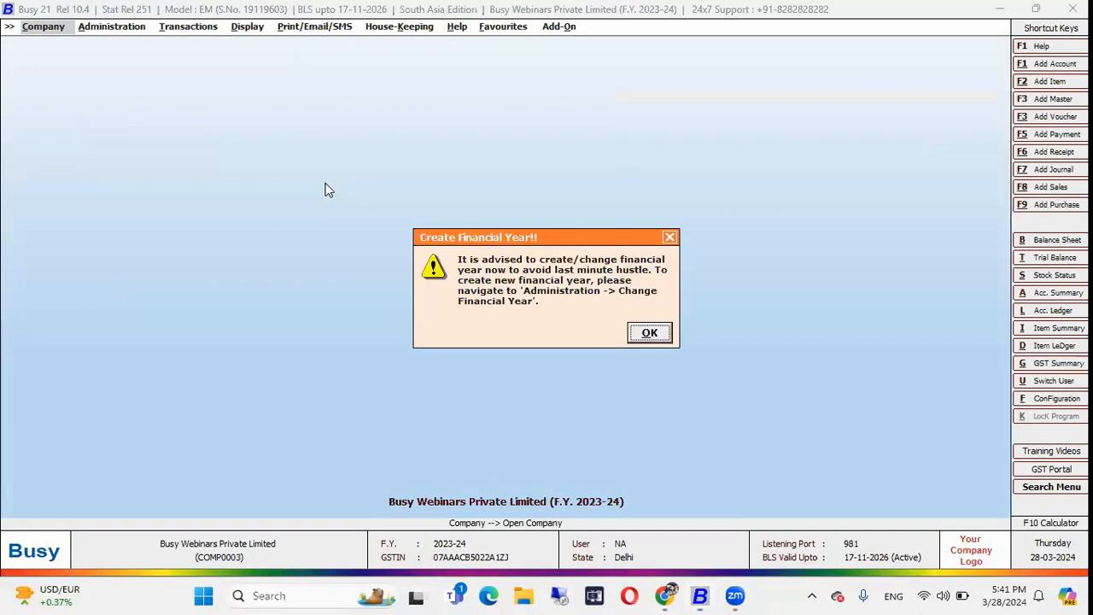
{"action": "key", "text": "Return"}
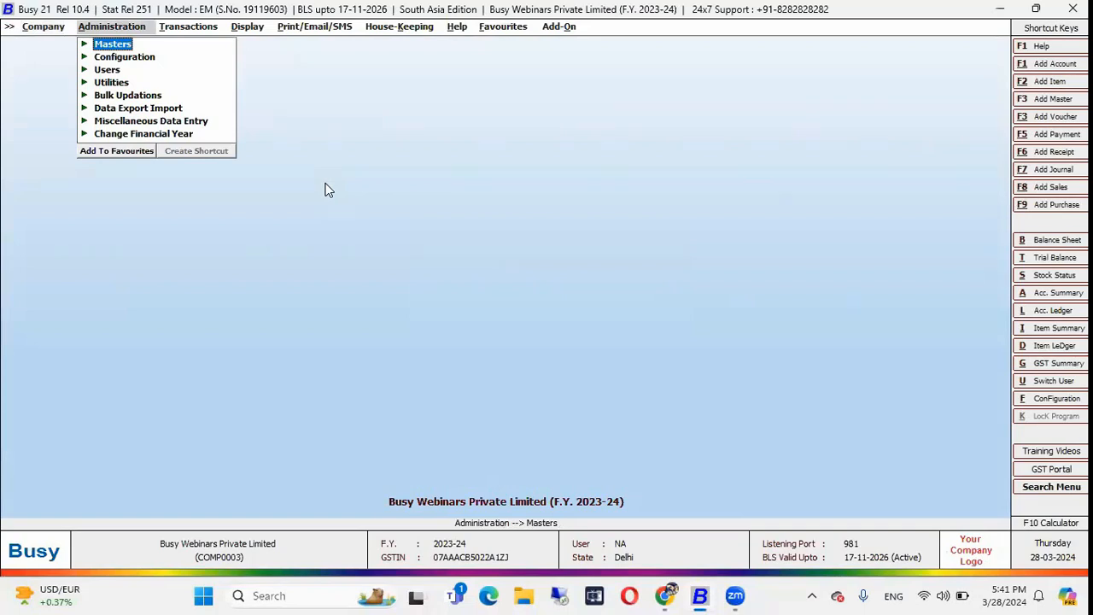
Create the new financial year starting from 01-04-2024, carrying the balances and all item and party masters
{"action": "key", "text": "Down"}
{"action": "key", "text": "Down"}
{"action": "key", "text": "Down"}
{"action": "key", "text": "Down"}
{"action": "key", "text": "Down"}
{"action": "key", "text": "Down"}
{"action": "key", "text": "Down"}
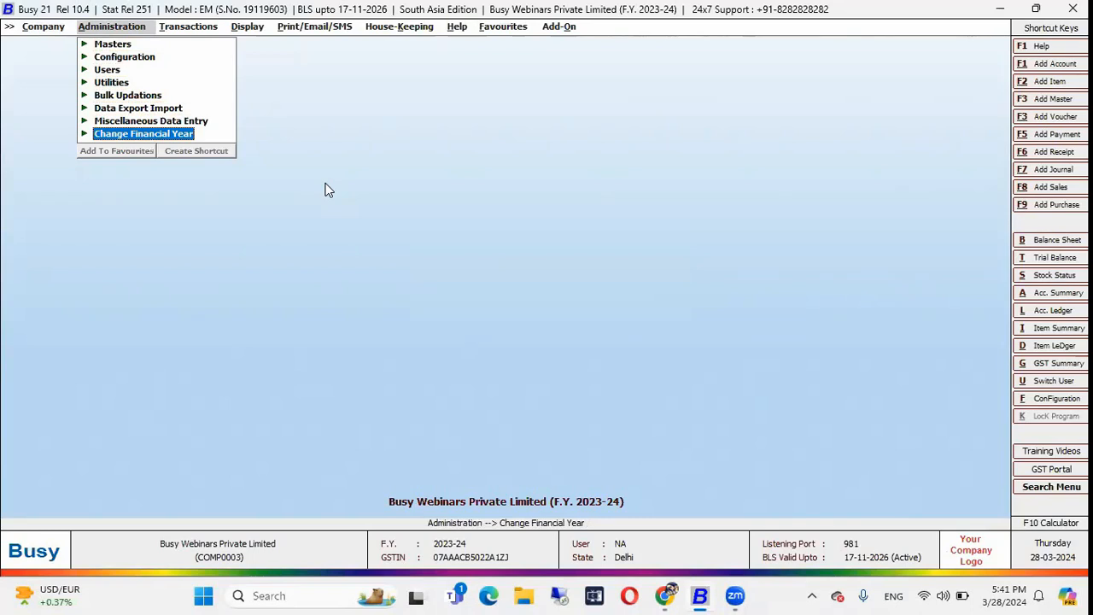
{"action": "key", "text": "Return"}
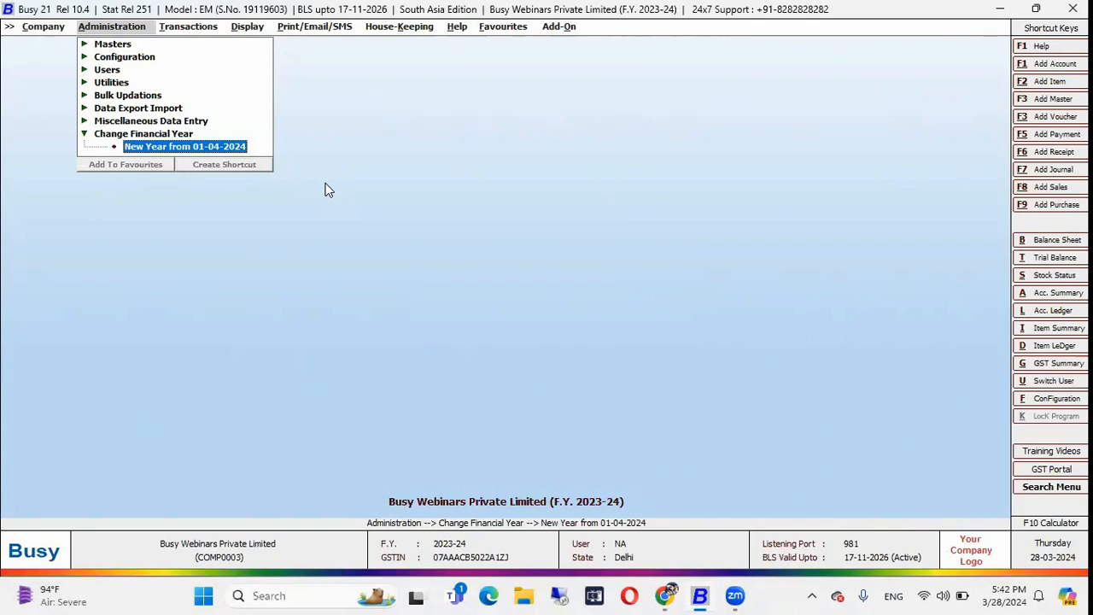
{"action": "key", "text": "Return"}
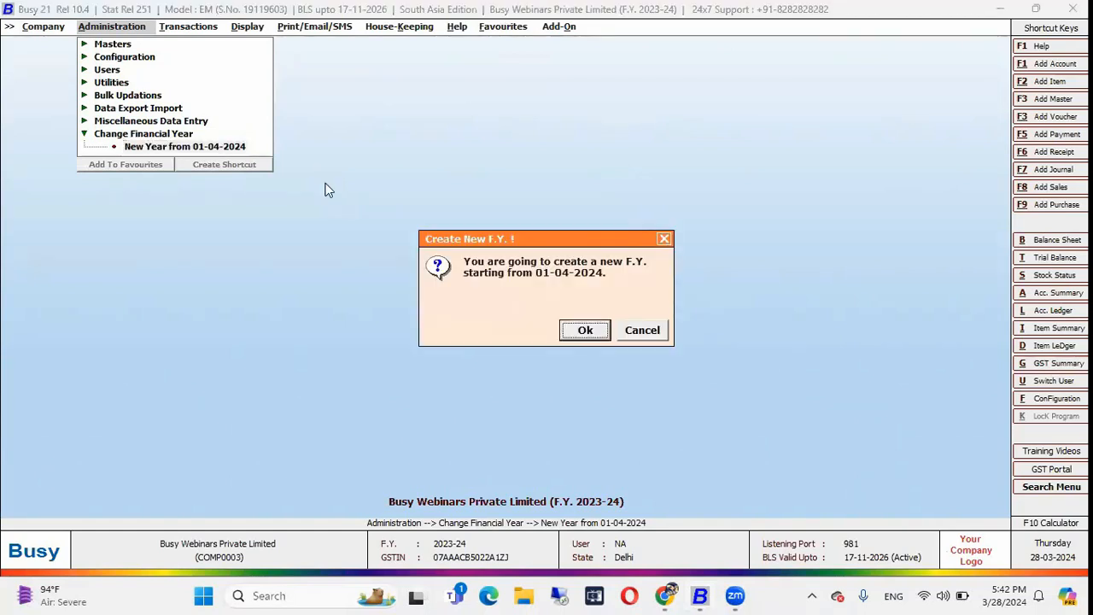
{"action": "key", "text": "Return"}
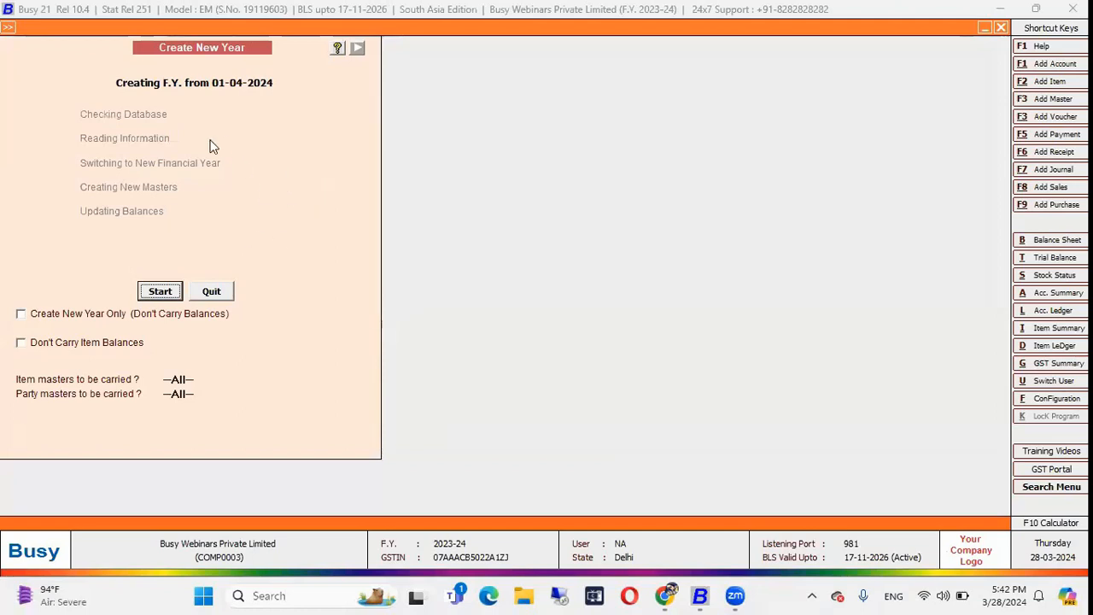
{"action": "left_click", "coordinate": [153, 292]}
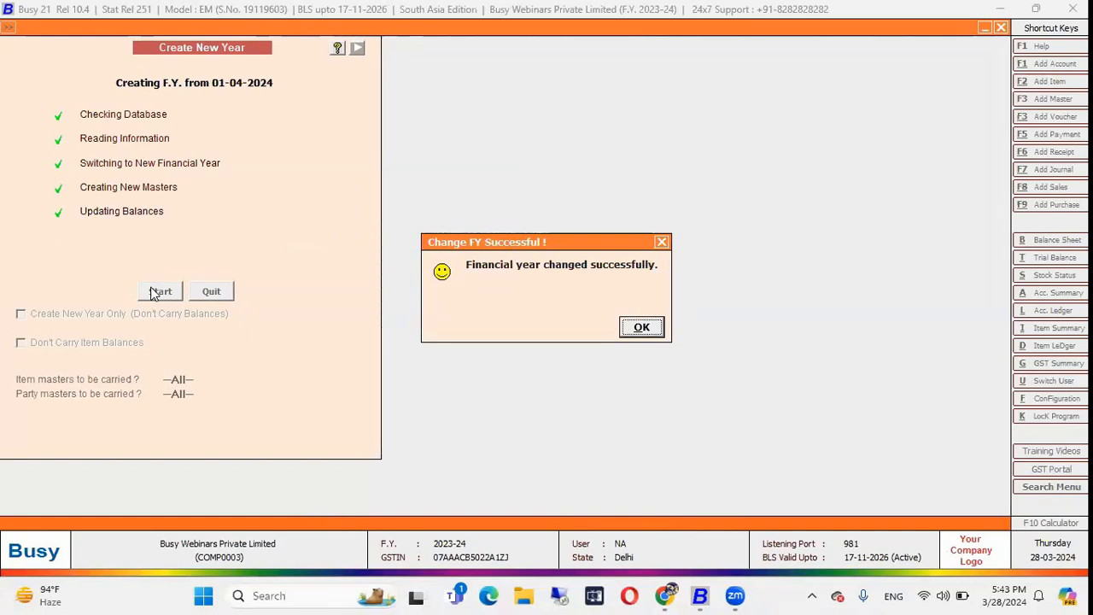
{"action": "key", "text": "Return"}
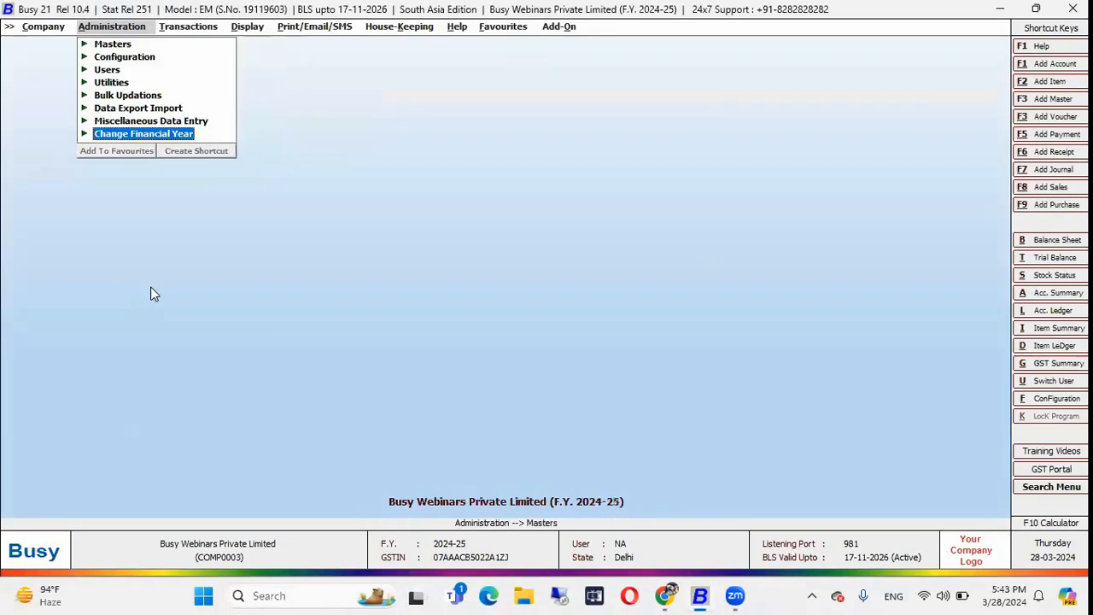
Close the company and reopen Busy Webinars Private Limited in F.Y. 2024-25
{"action": "key", "text": "Right"}
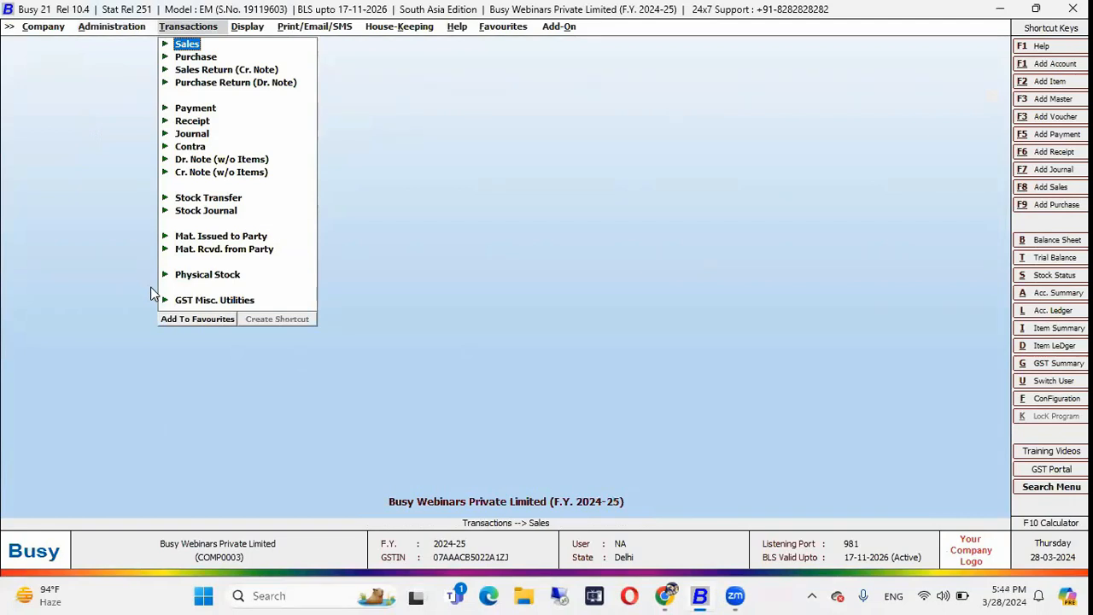
{"action": "key", "text": "Left"}
{"action": "key", "text": "Left"}
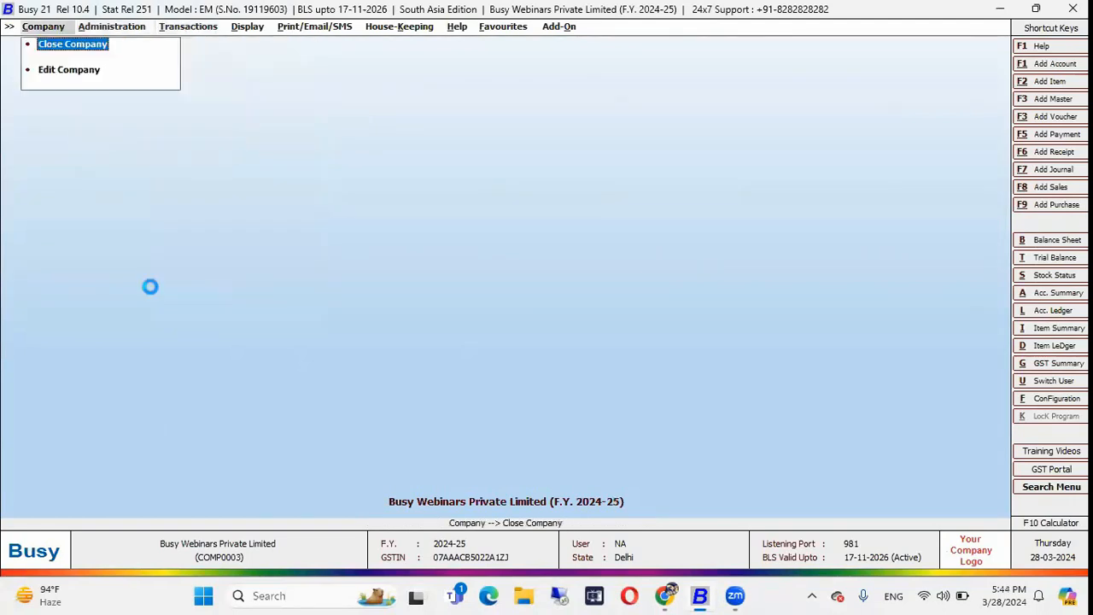
{"action": "key", "text": "Return"}
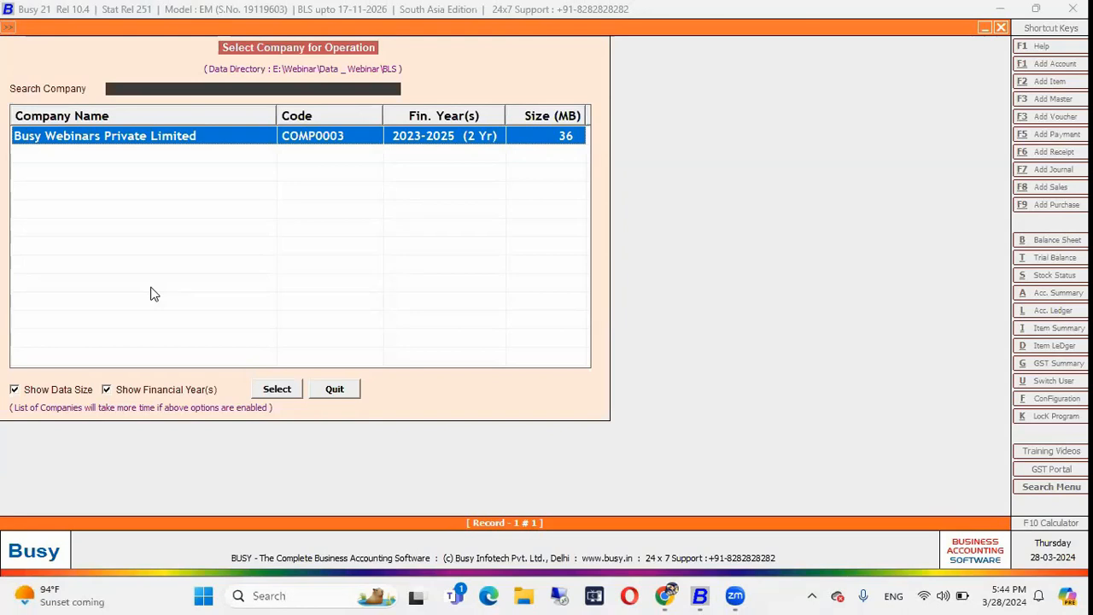
{"action": "key", "text": "Escape"}
{"action": "key", "text": "Return"}
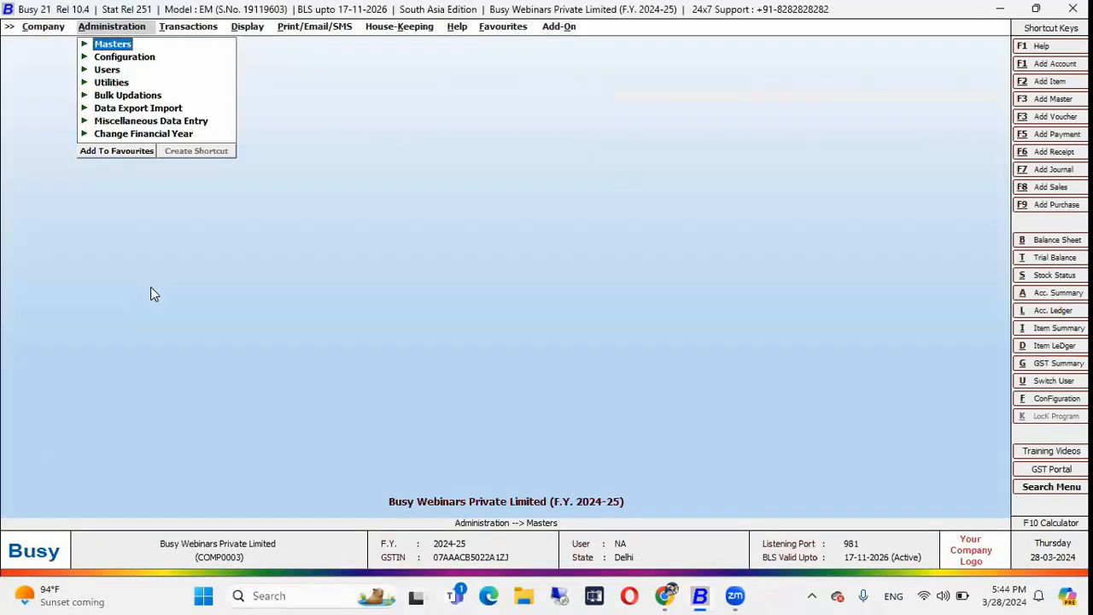
View the horizontal standard Balance Sheet as at 01-04-2024 and close the report
{"action": "key", "text": "Right"}
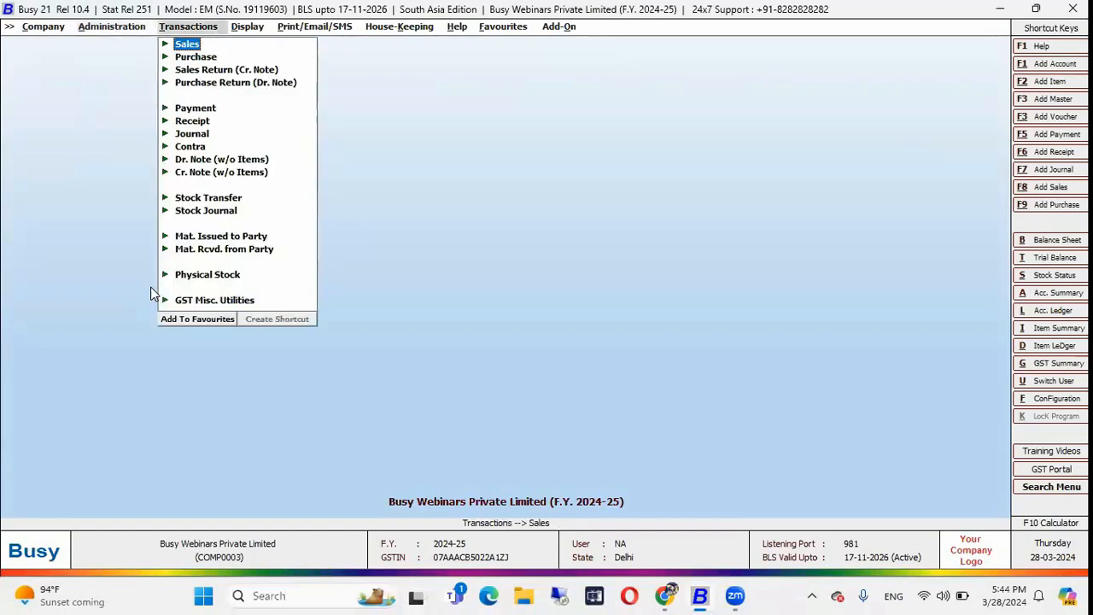
{"action": "key", "text": "Right"}
{"action": "key", "text": "Right"}
{"action": "key", "text": "Right"}
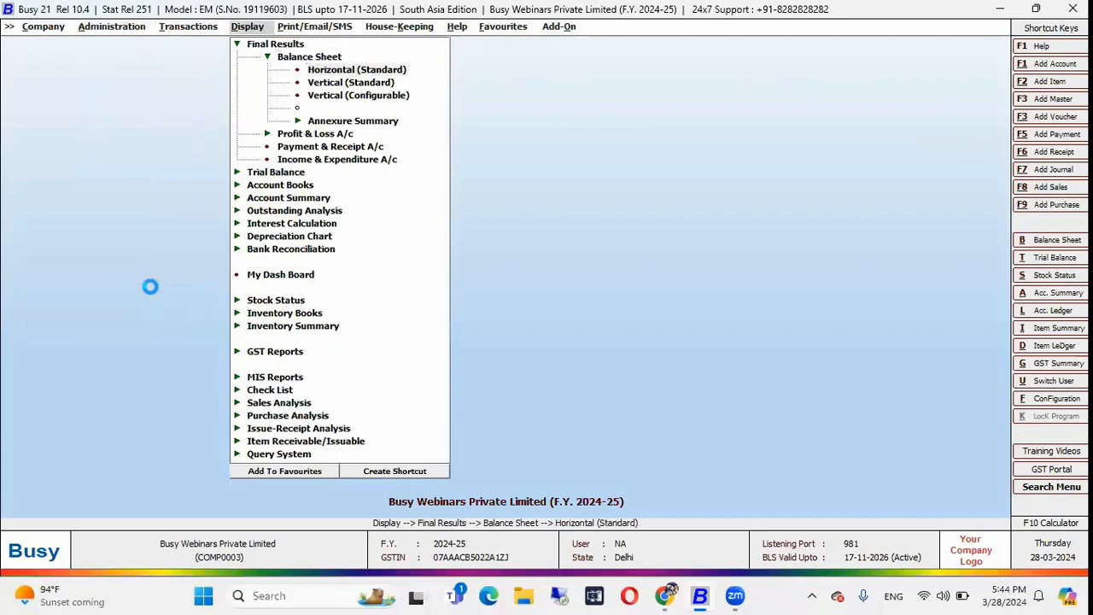
{"action": "key", "text": "Return"}
{"action": "key", "text": "Return"}
{"action": "key", "text": "Return"}
{"action": "key", "text": "Return"}
{"action": "key", "text": "Return"}
{"action": "key", "text": "F2"}
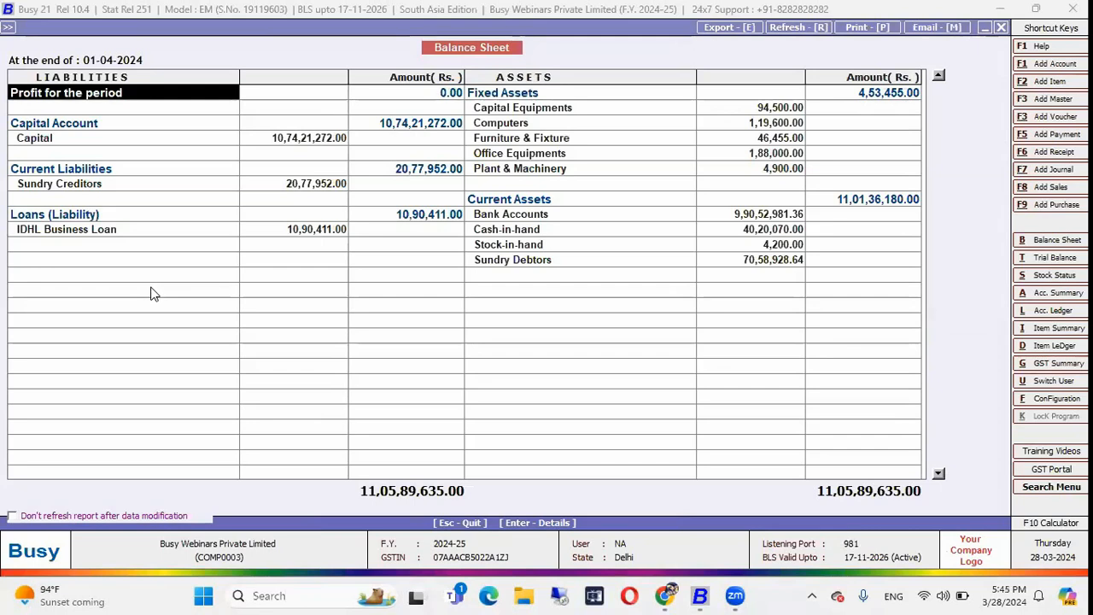
{"action": "key", "text": "Escape"}
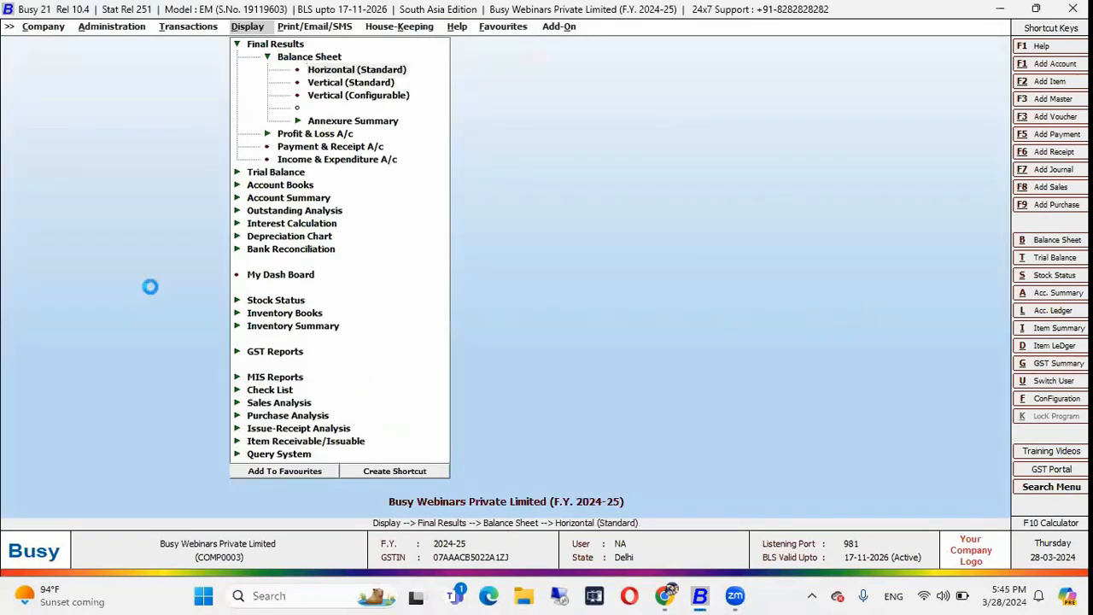
Check the horizontal standard Balance Sheet for 01-04-2024 again without updating stock, and switch to the presentation
{"action": "key", "text": "Return"}
{"action": "key", "text": "Return"}
{"action": "key", "text": "Return"}
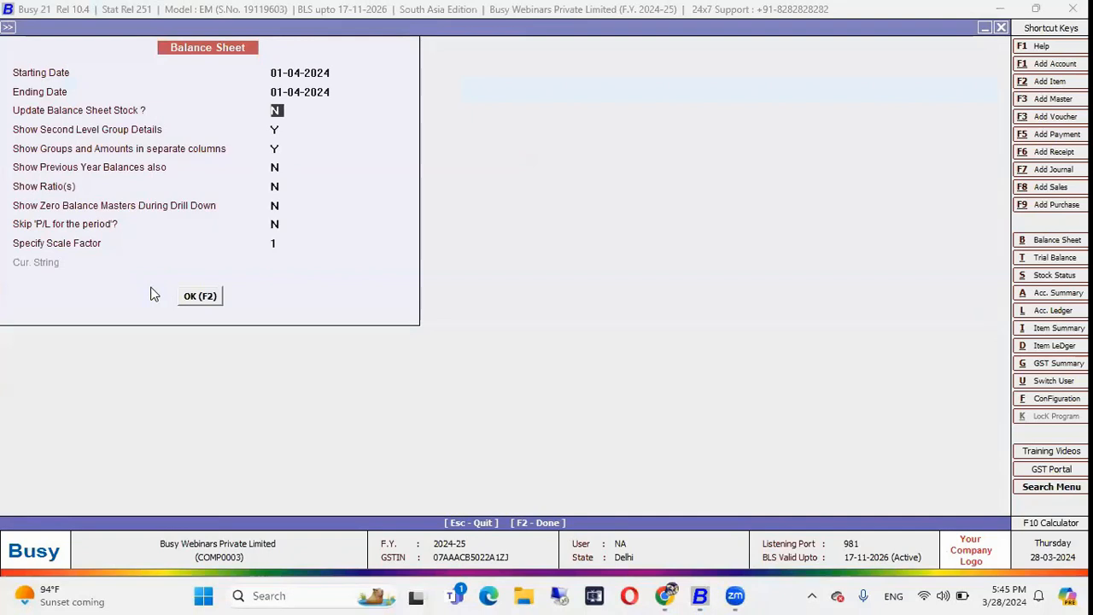
{"action": "key", "text": "F2"}
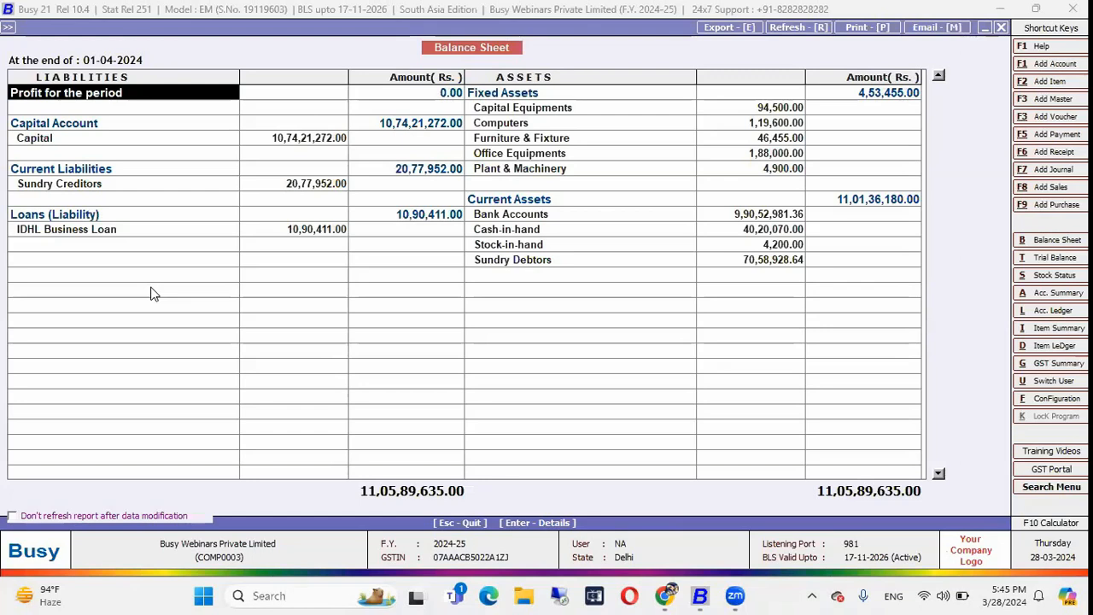
{"action": "key", "text": "Escape"}
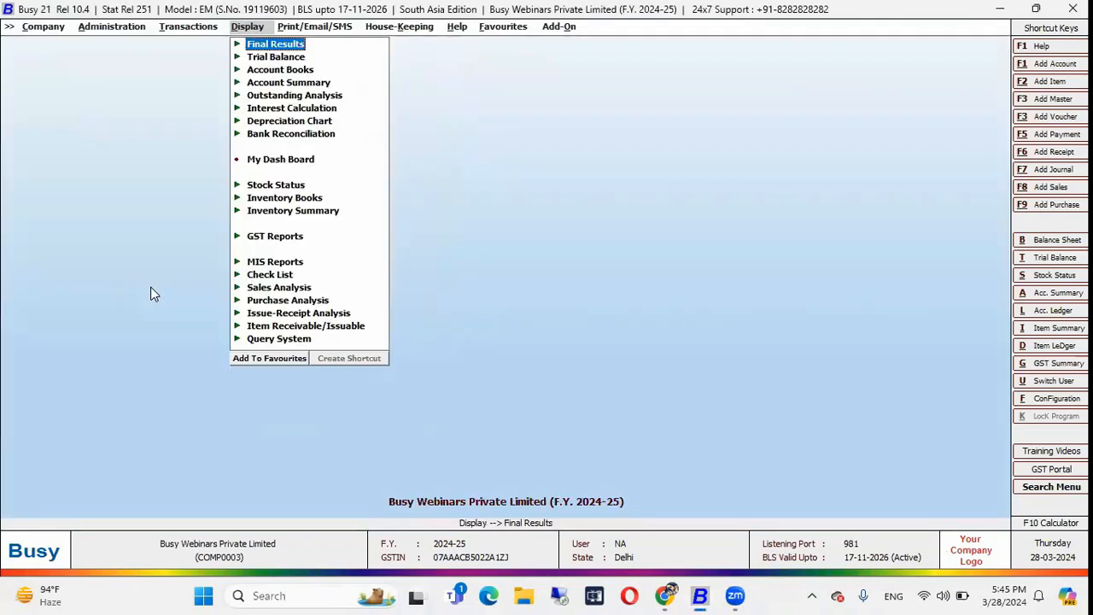
{"action": "key", "text": "alt+Tab"}
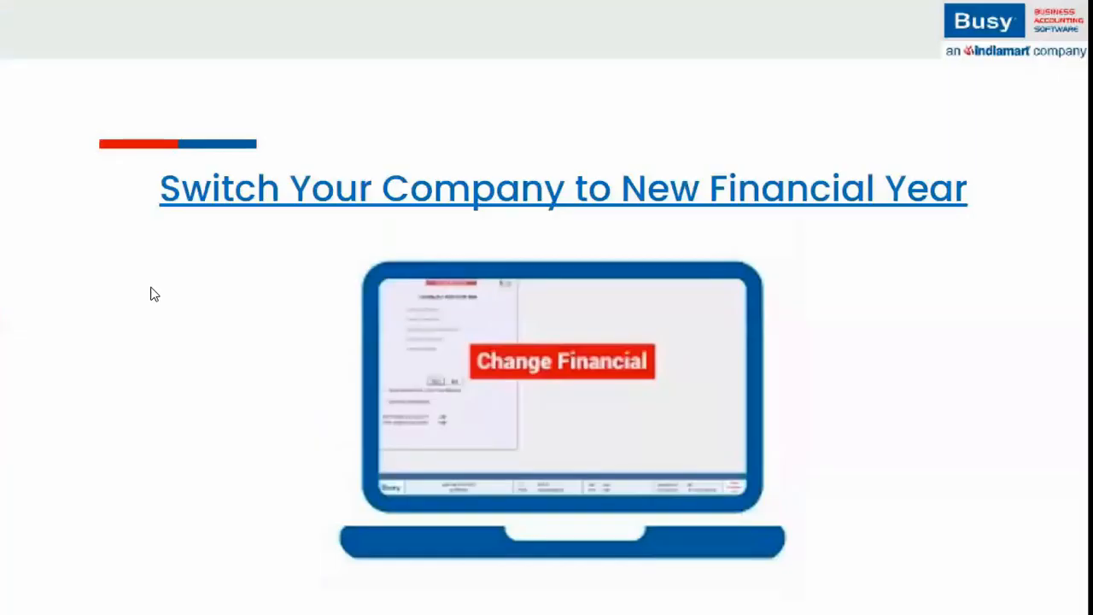
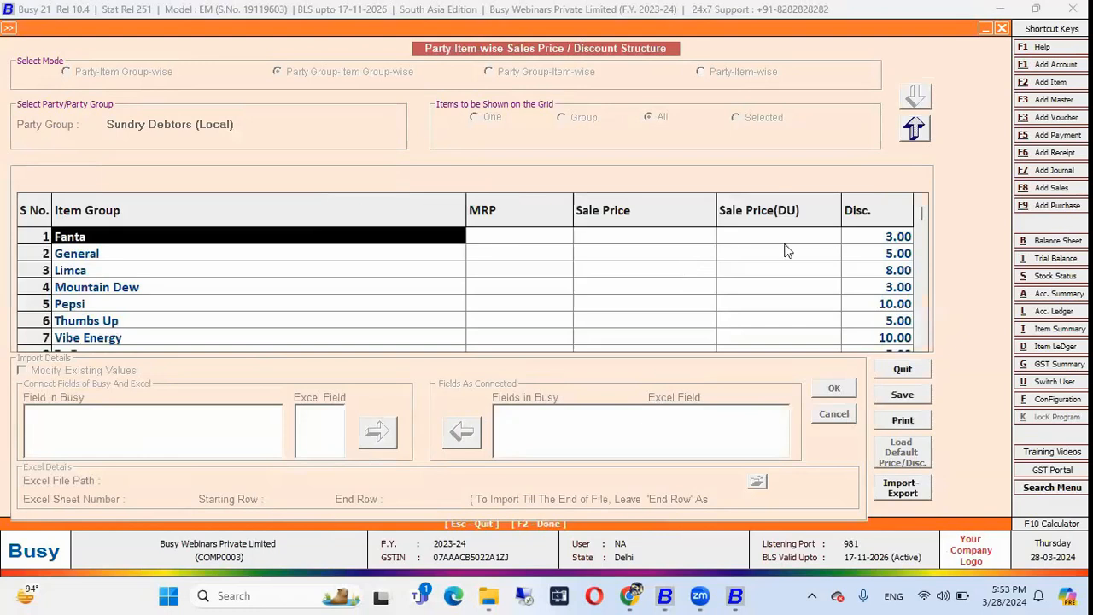
Review the item group discounts for the party groups Sundry Debtors (Local) and Sundry Debtors (Interstate)
{"action": "left_click_drag", "start_coordinate": [871, 237], "coordinate": [880, 323]}
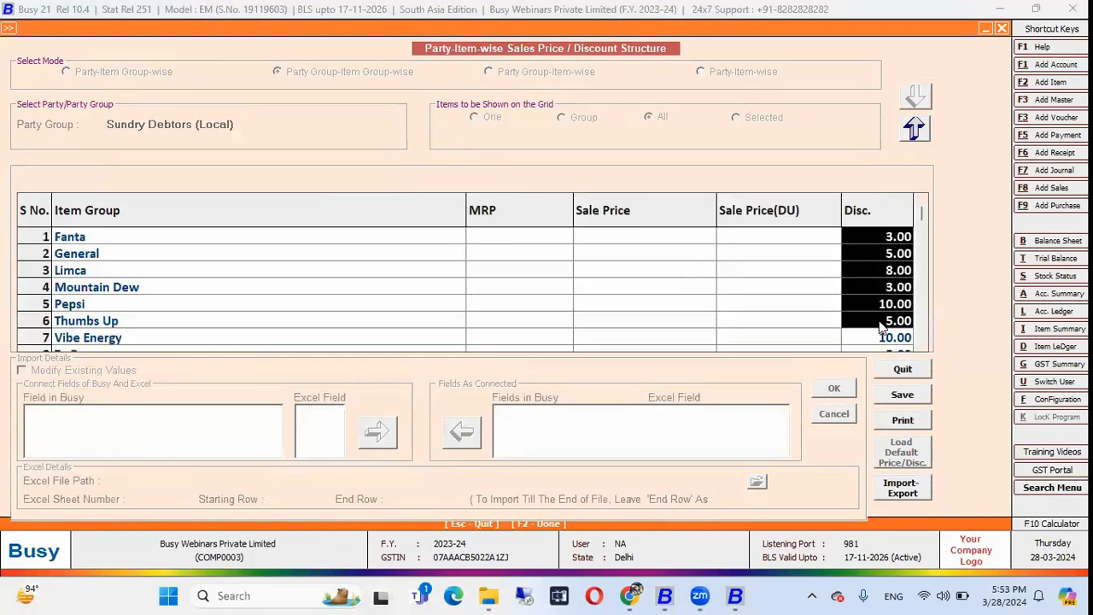
{"action": "left_click", "coordinate": [916, 128]}
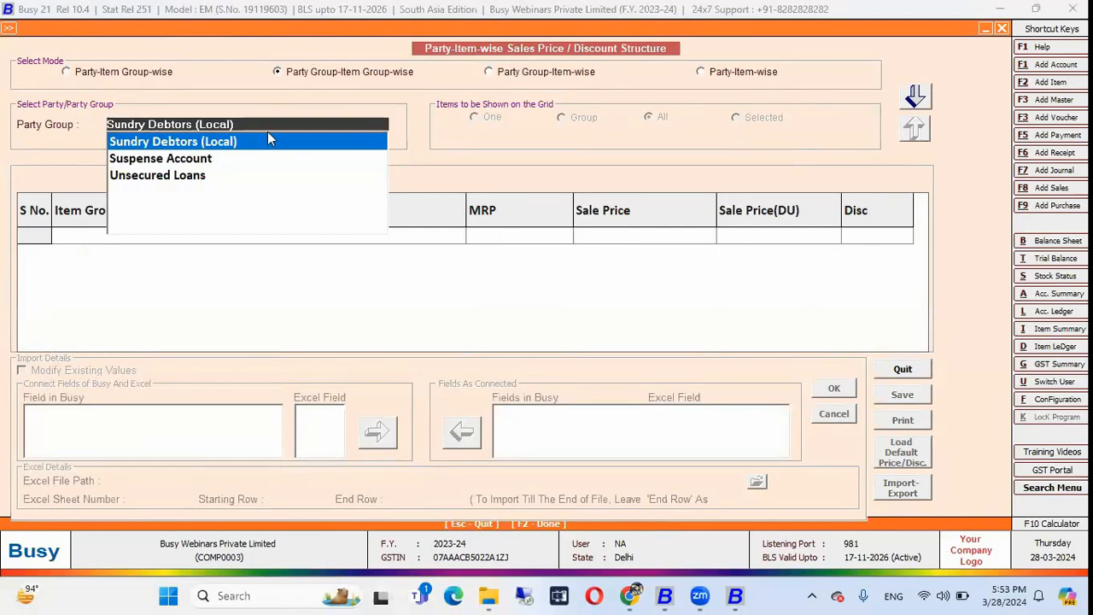
{"action": "type", "text": "inter"}
{"action": "key", "text": "Return"}
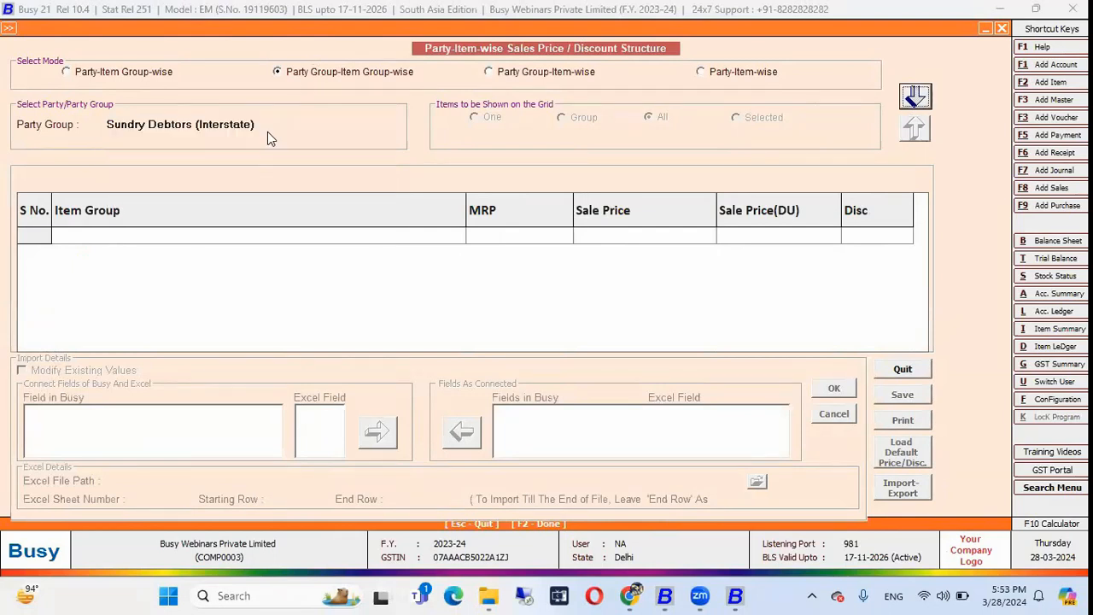
{"action": "key", "text": "Return"}
{"action": "left_click_drag", "start_coordinate": [865, 256], "coordinate": [875, 327]}
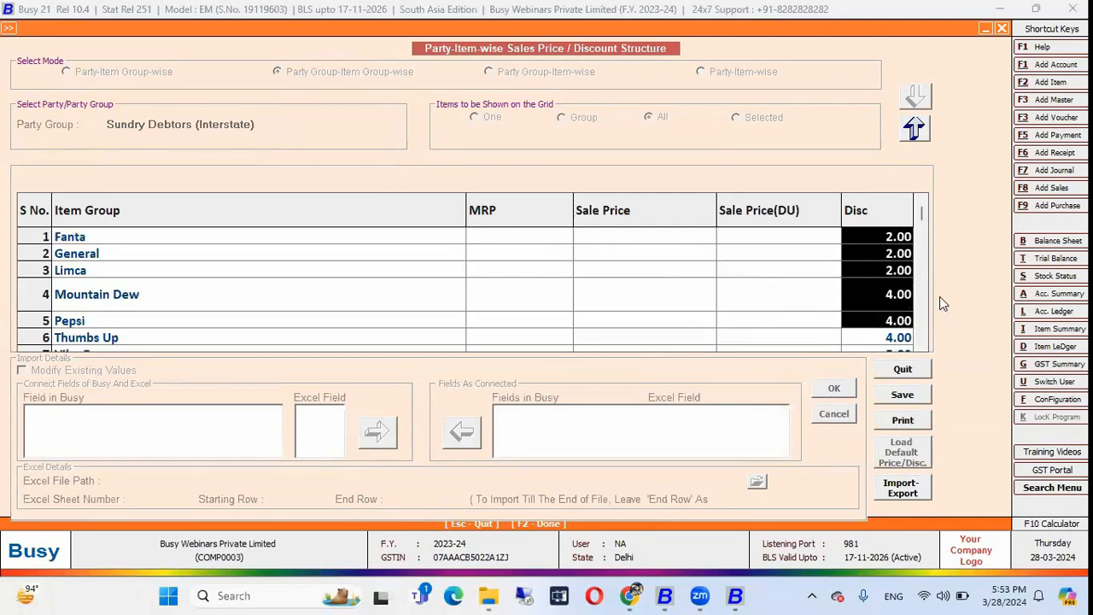
Close the price structure and show the slide on carrying configurations to the next financial year, returning to Busy
{"action": "left_click", "coordinate": [1004, 28]}
{"action": "key", "text": "alt+Tab"}
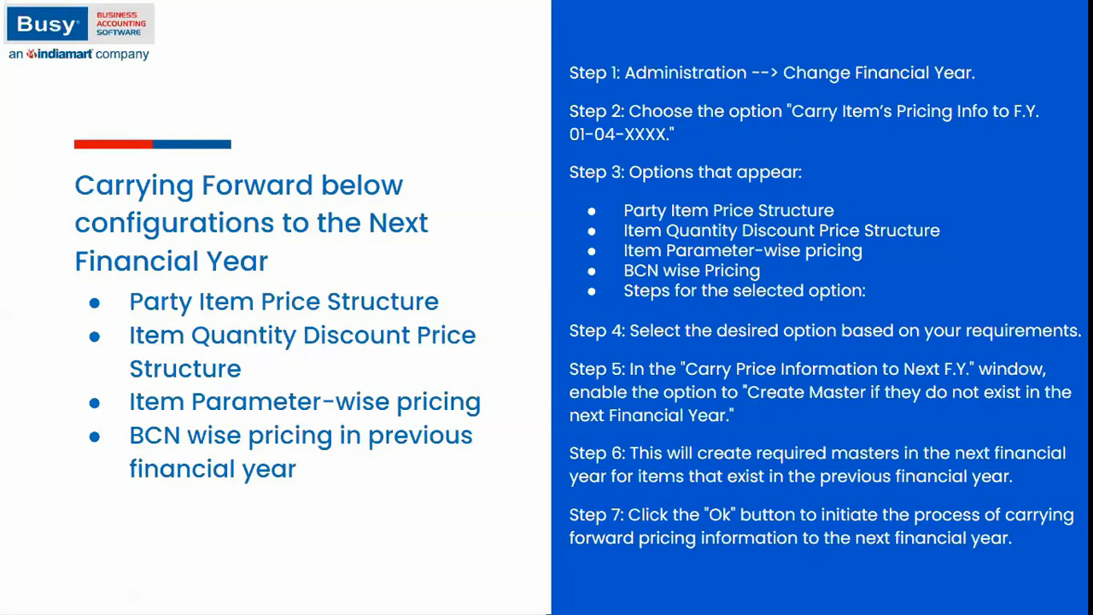
{"action": "key", "text": "alt+Tab"}
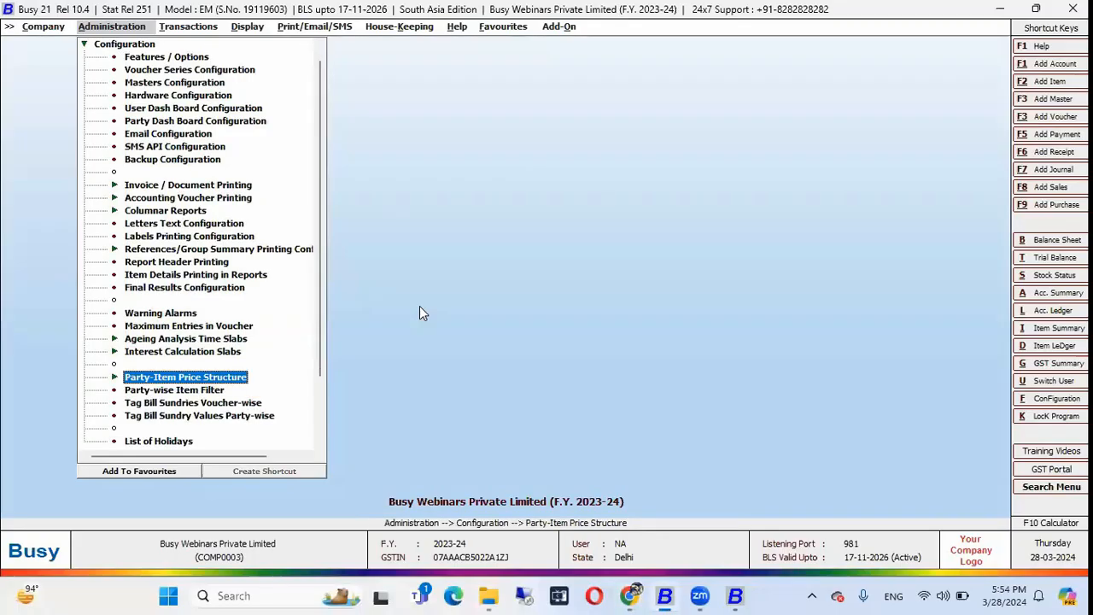
Open the Party-Item Price Structure option for carrying item pricing info from F.Y. 2023-24 to F.Y. 01-04-2024
{"action": "key", "text": "Escape"}
{"action": "key", "text": "Down"}
{"action": "key", "text": "Down"}
{"action": "key", "text": "Down"}
{"action": "key", "text": "Down"}
{"action": "key", "text": "Down"}
{"action": "key", "text": "Down"}
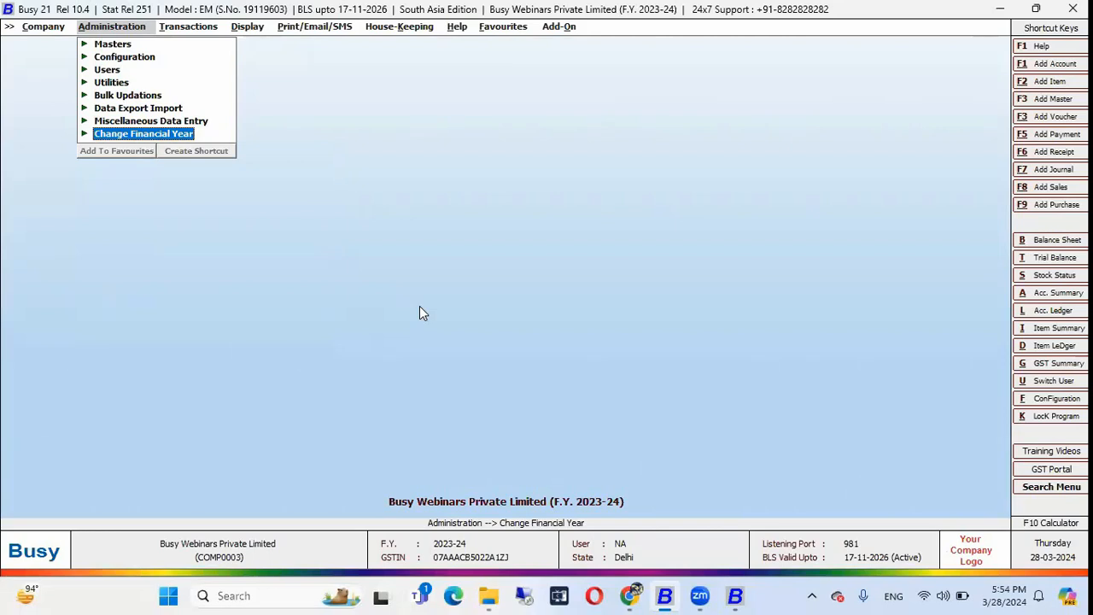
{"action": "key", "text": "Return"}
{"action": "key", "text": "Down"}
{"action": "key", "text": "Down"}
{"action": "key", "text": "Down"}
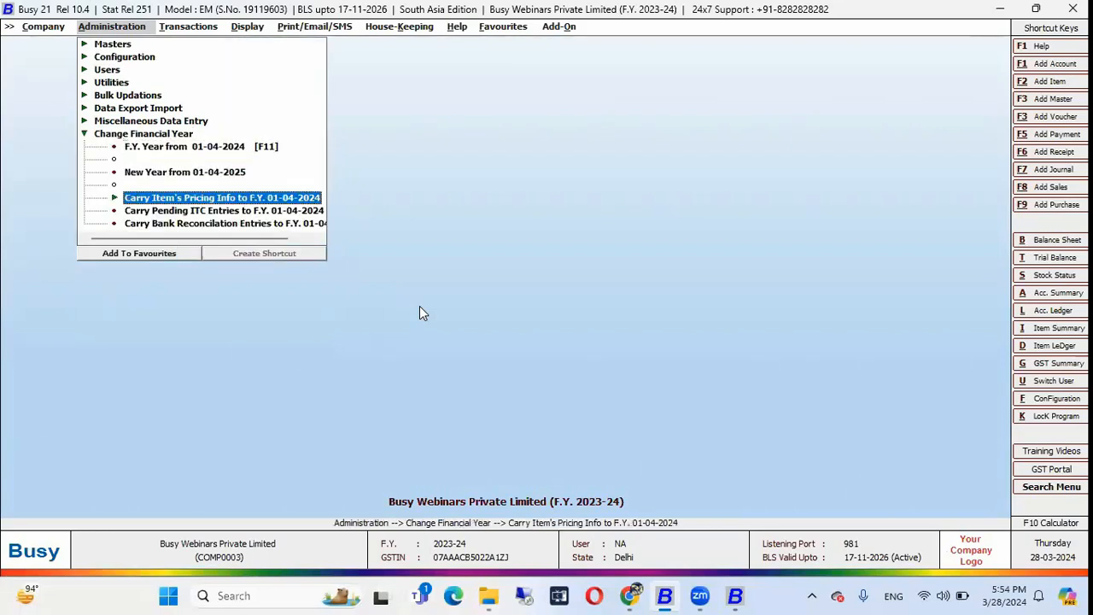
{"action": "key", "text": "Up"}
{"action": "key", "text": "Return"}
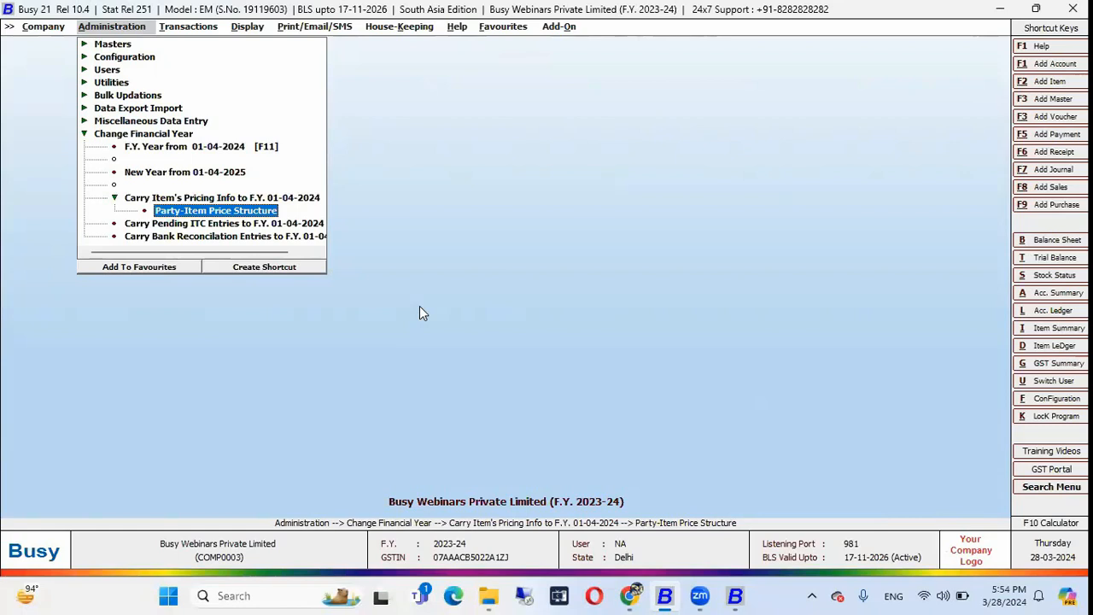
{"action": "key", "text": "Return"}
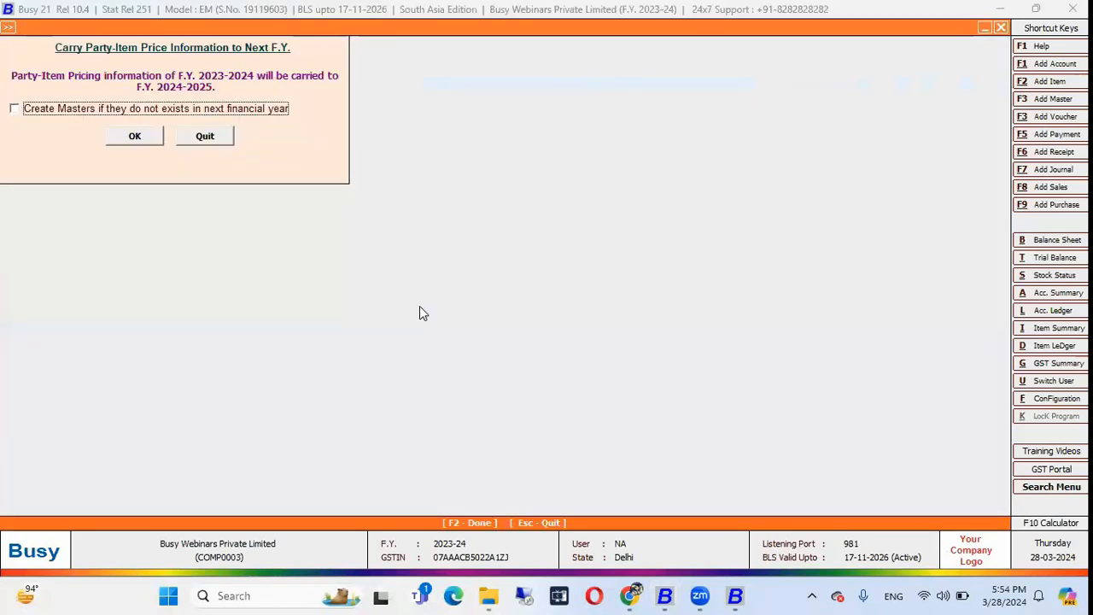
Carry the party-item price structures to F.Y. 2024-2025, creating masters that do not exist there, and view the log file
{"action": "left_click", "coordinate": [153, 109]}
{"action": "left_click", "coordinate": [146, 136]}
{"action": "key", "text": "Left"}
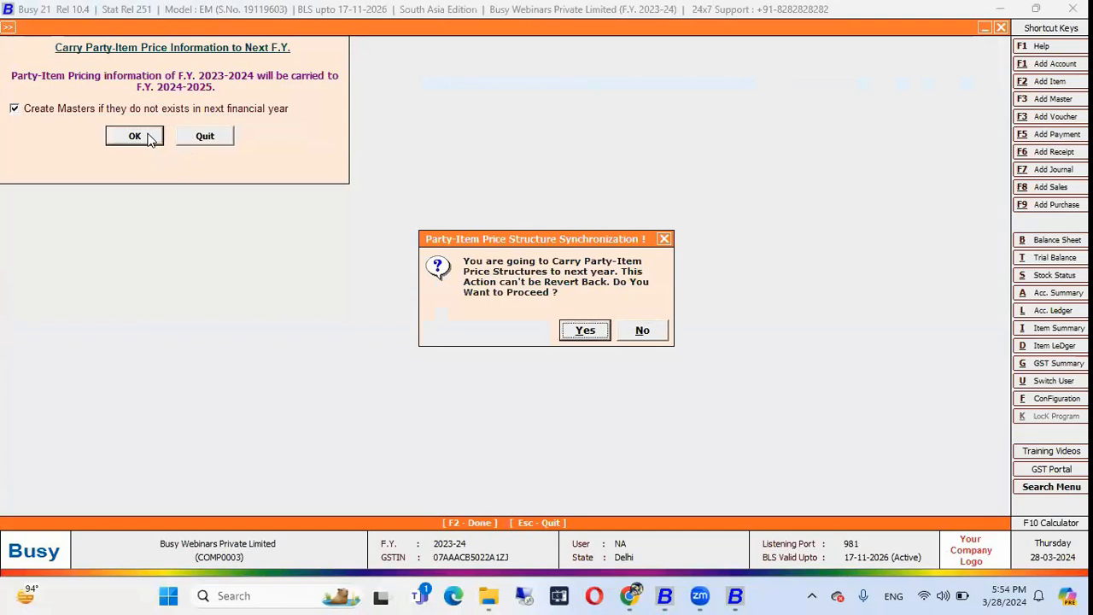
{"action": "key", "text": "Return"}
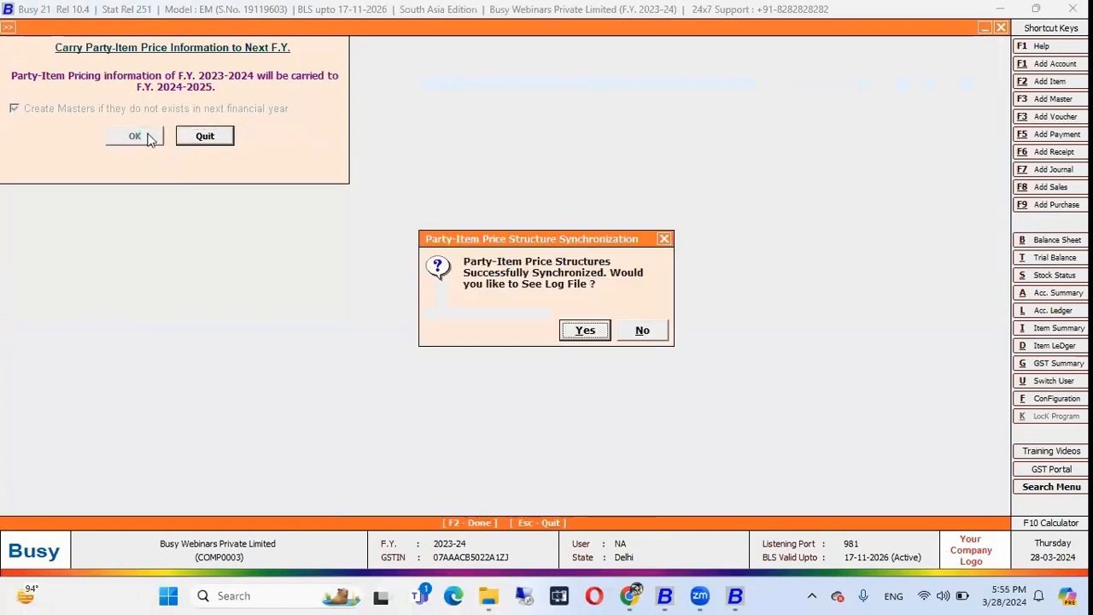
{"action": "key", "text": "Return"}
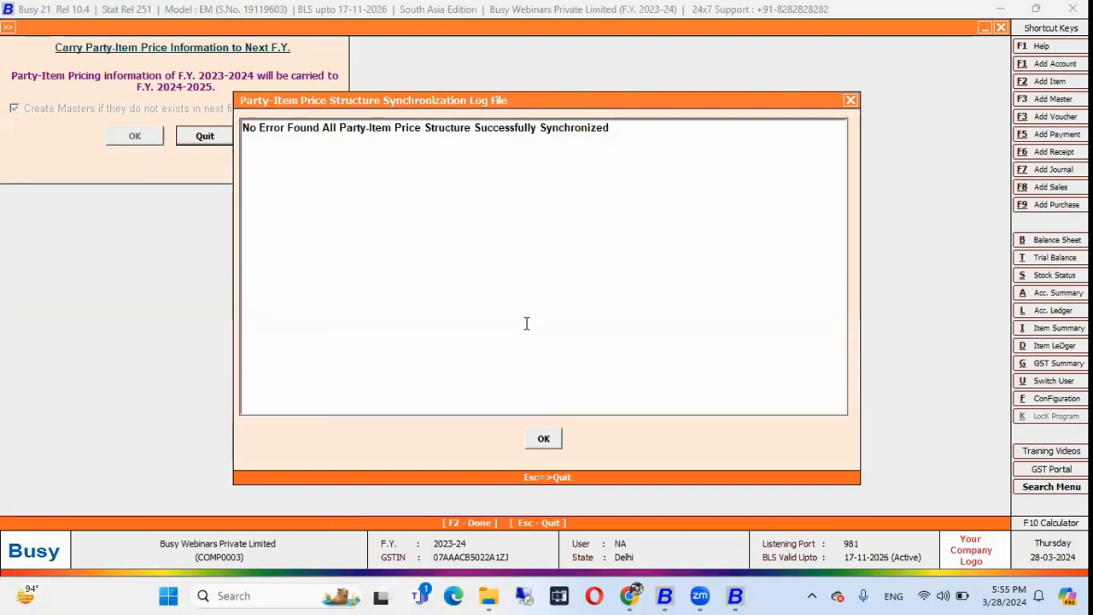
Close the synchronization log and switch to the F.Y. from 01-04-2024, carrying forward balances for new and changed masters
{"action": "left_click", "coordinate": [549, 439]}
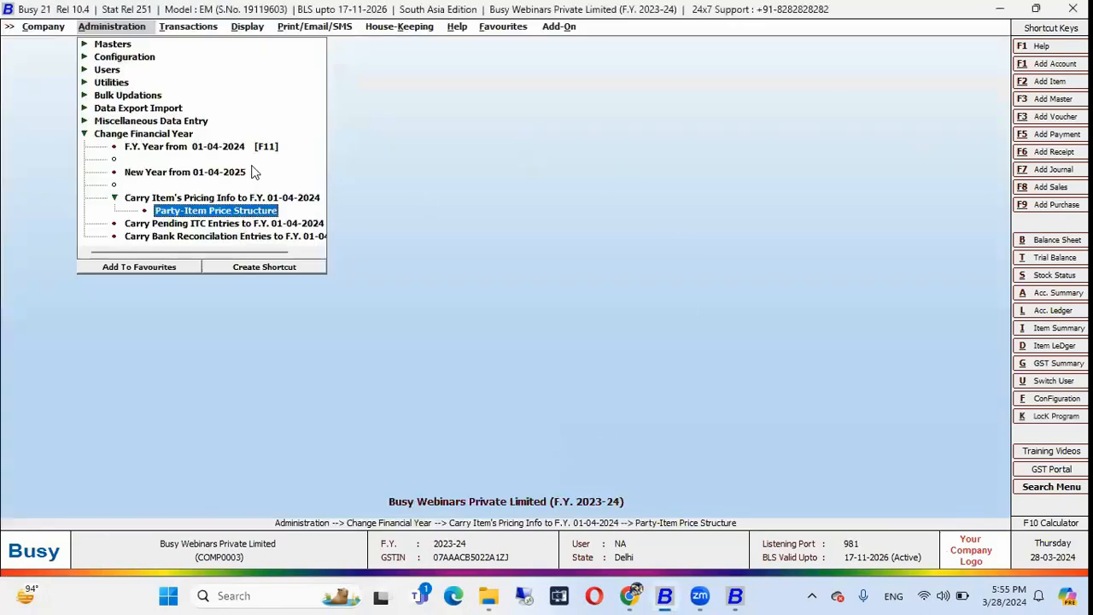
{"action": "double_click", "coordinate": [209, 149]}
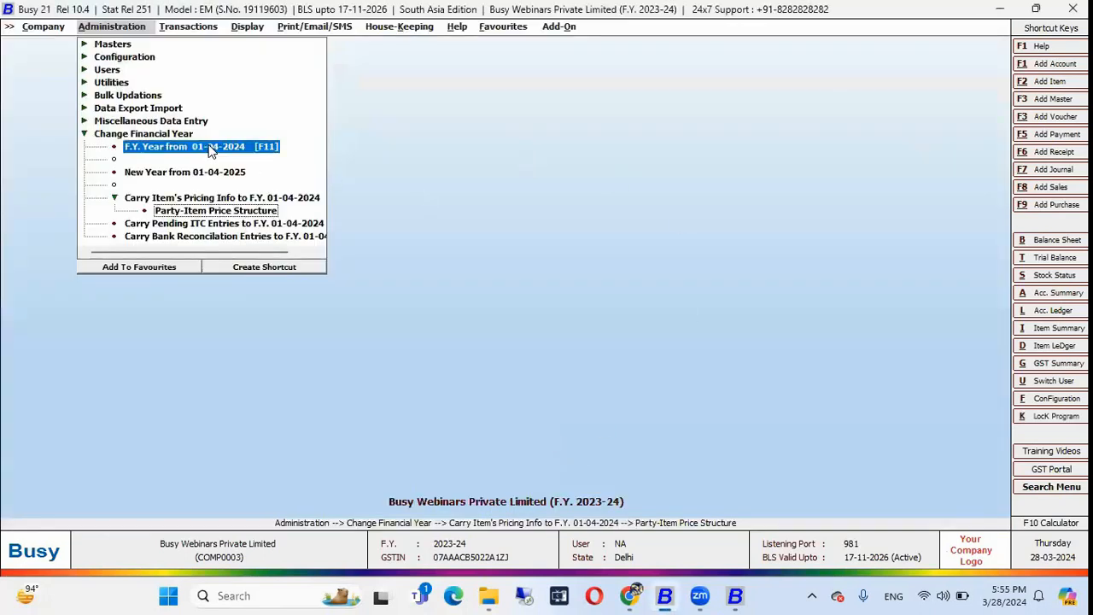
{"action": "key", "text": "Left"}
{"action": "key", "text": "Return"}
{"action": "key", "text": "Left"}
{"action": "key", "text": "Right"}
{"action": "key", "text": "Return"}
{"action": "key", "text": "Return"}
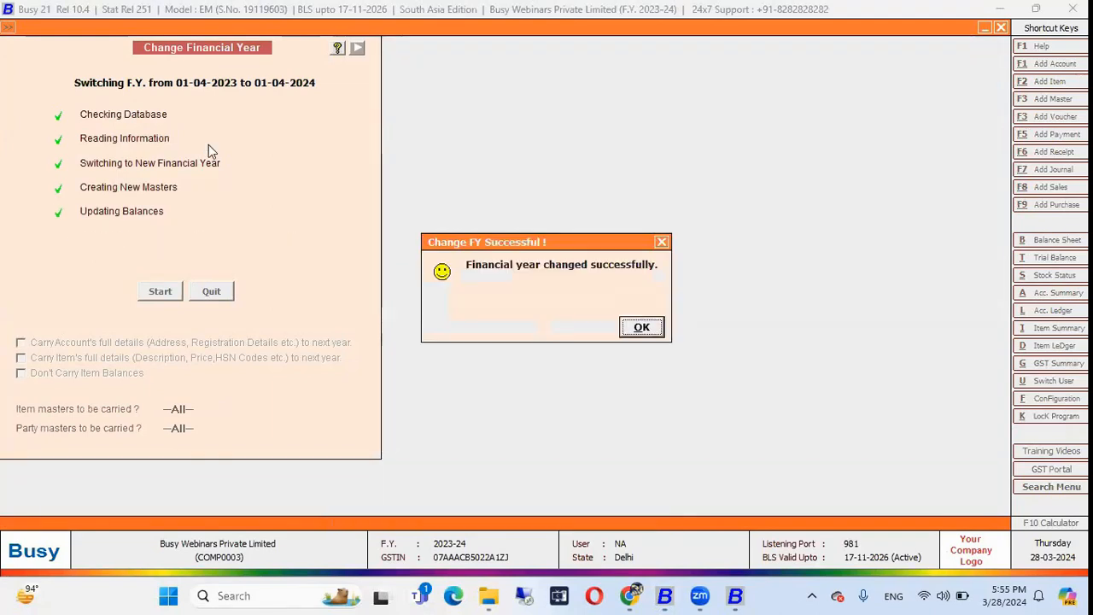
{"action": "key", "text": "Return"}
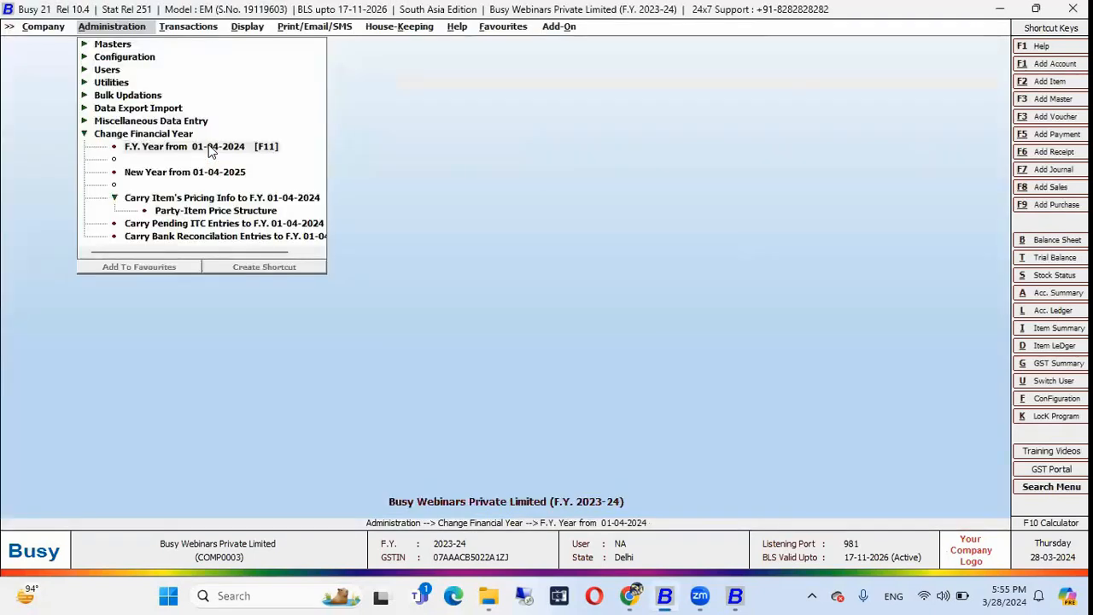
Open the sales Party-Item Price Structure configuration in F.Y. 2024-25
{"action": "key", "text": "Up"}
{"action": "key", "text": "Up"}
{"action": "key", "text": "Up"}
{"action": "key", "text": "Up"}
{"action": "key", "text": "Up"}
{"action": "key", "text": "Up"}
{"action": "key", "text": "Return"}
{"action": "key", "text": "Down"}
{"action": "key", "text": "Down"}
{"action": "key", "text": "Down"}
{"action": "key", "text": "Down"}
{"action": "key", "text": "Down"}
{"action": "key", "text": "Down"}
{"action": "key", "text": "Down"}
{"action": "key", "text": "Down"}
{"action": "key", "text": "Down"}
{"action": "key", "text": "Down"}
{"action": "key", "text": "Down"}
{"action": "key", "text": "Down"}
{"action": "key", "text": "Down"}
{"action": "key", "text": "Down"}
{"action": "key", "text": "Down"}
{"action": "key", "text": "Down"}
{"action": "key", "text": "Down"}
{"action": "key", "text": "Down"}
{"action": "key", "text": "Down"}
{"action": "key", "text": "Down"}
{"action": "key", "text": "Down"}
{"action": "key", "text": "Down"}
{"action": "key", "text": "Down"}
{"action": "key", "text": "Return"}
{"action": "key", "text": "Down"}
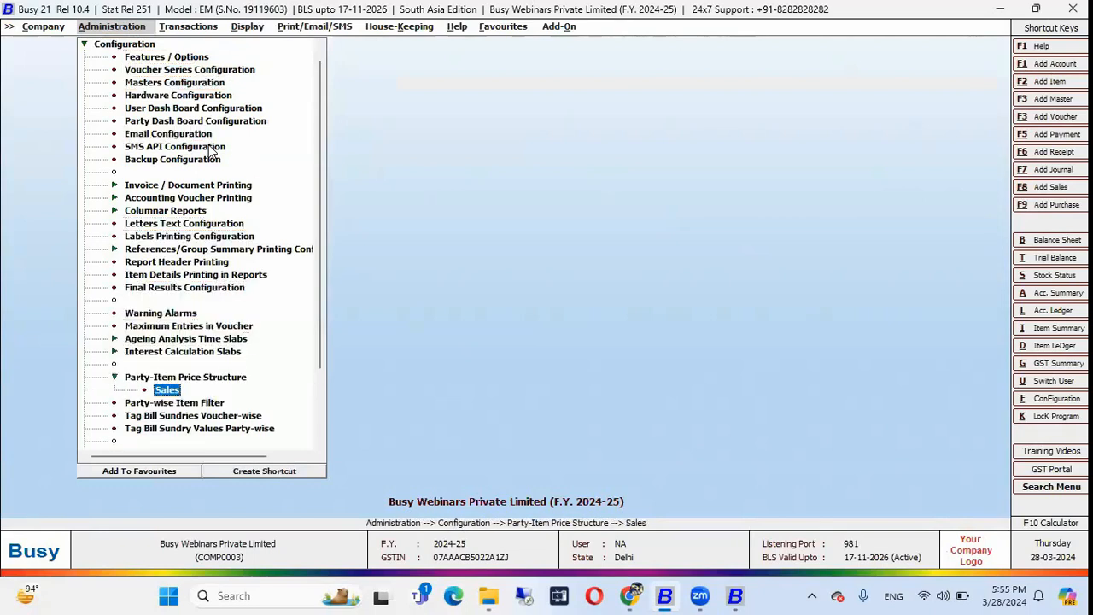
{"action": "key", "text": "Return"}
Check the item group discounts for the party group Sundry Debtors (Local), and quit the price structure
{"action": "type", "text": "lo"}
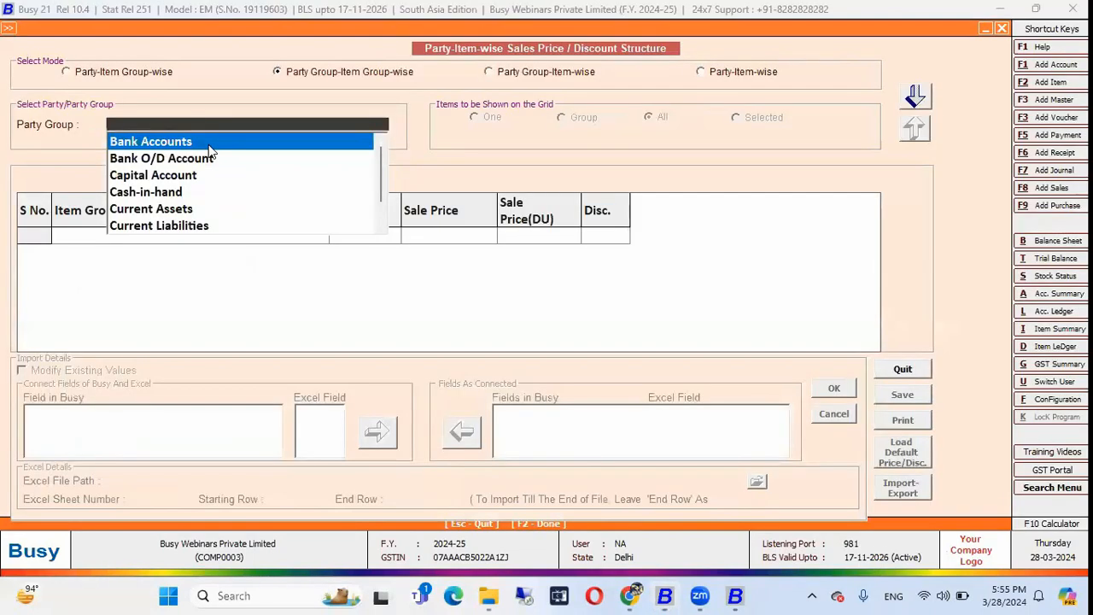
{"action": "type", "text": "cal"}
{"action": "key", "text": "Return"}
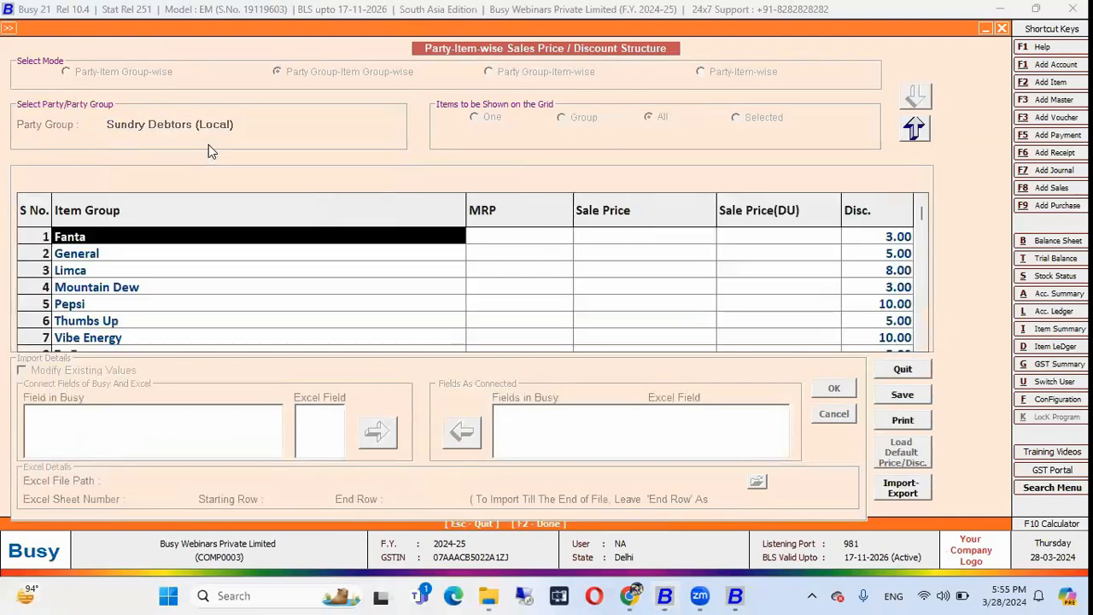
{"action": "left_click", "coordinate": [887, 239]}
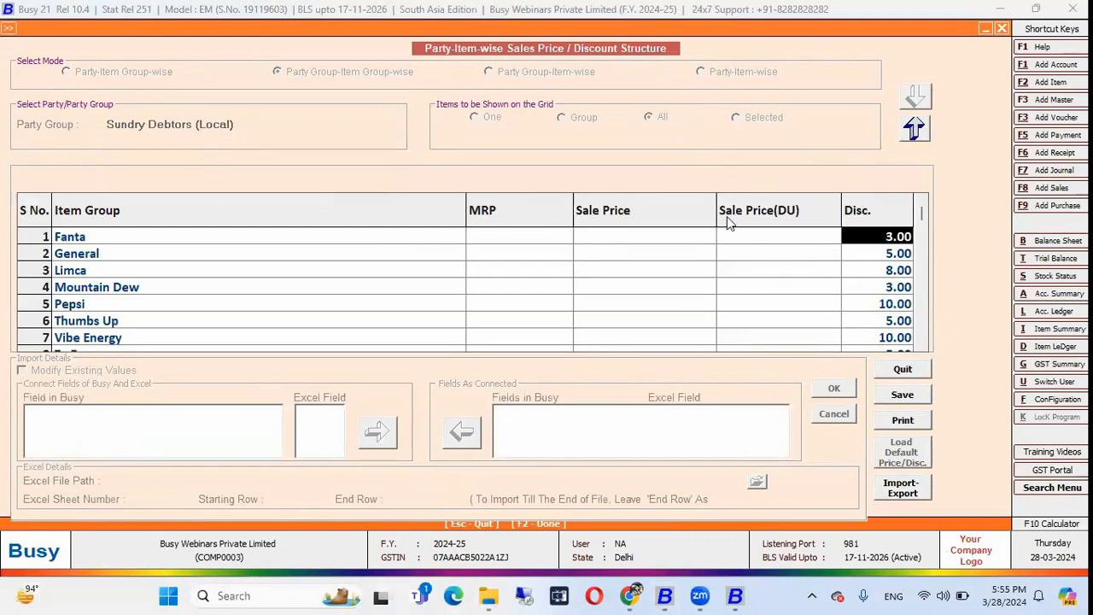
{"action": "key", "text": "Escape"}
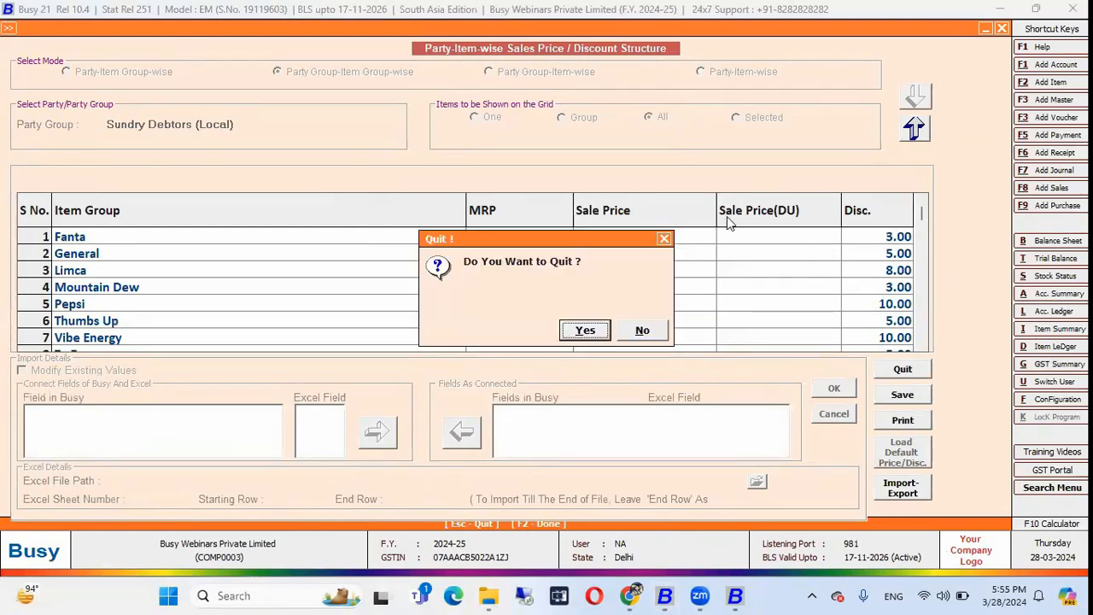
{"action": "key", "text": "Return"}
{"action": "key", "text": "Escape"}
{"action": "key", "text": "Escape"}
Switch the company back to the financial year from 01-04-2023
{"action": "key", "text": "Down"}
{"action": "key", "text": "Down"}
{"action": "key", "text": "Down"}
{"action": "key", "text": "Down"}
{"action": "key", "text": "Down"}
{"action": "key", "text": "Down"}
{"action": "key", "text": "Return"}
{"action": "key", "text": "Return"}
{"action": "key", "text": "Return"}
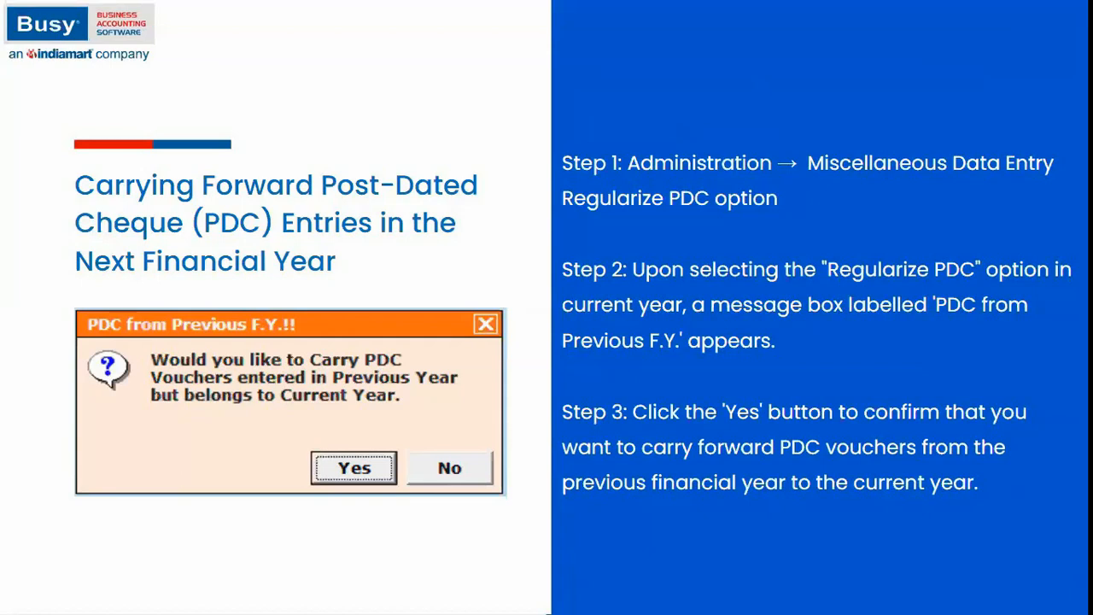
Return from the PDC slide to Busy and switch to the F.Y. from 01-04-2024 without carrying forward balances
{"action": "key", "text": "alt+Tab"}
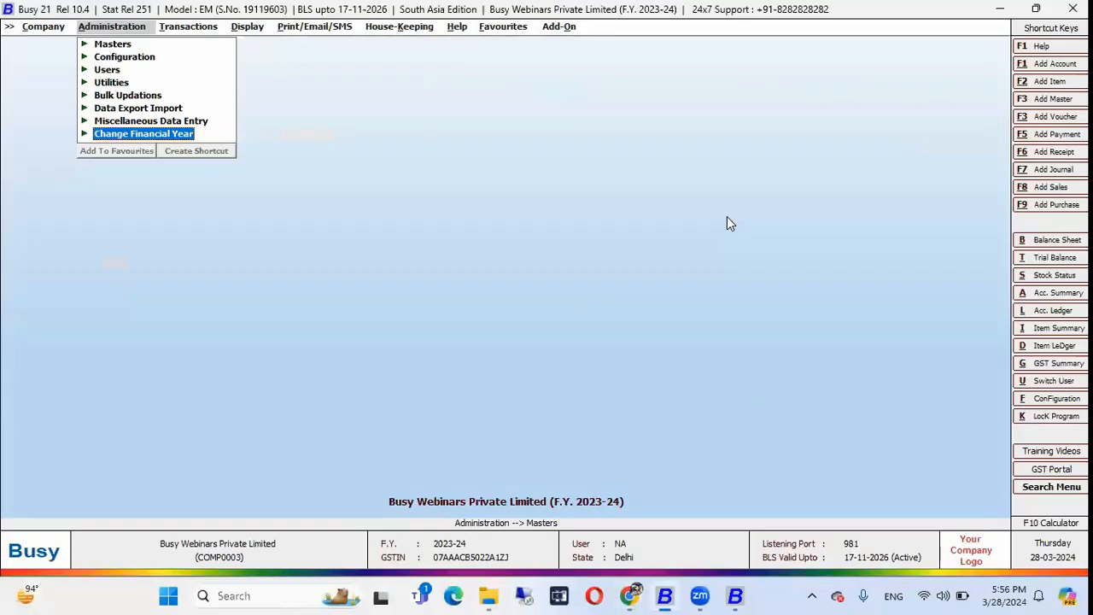
{"action": "key", "text": "Return"}
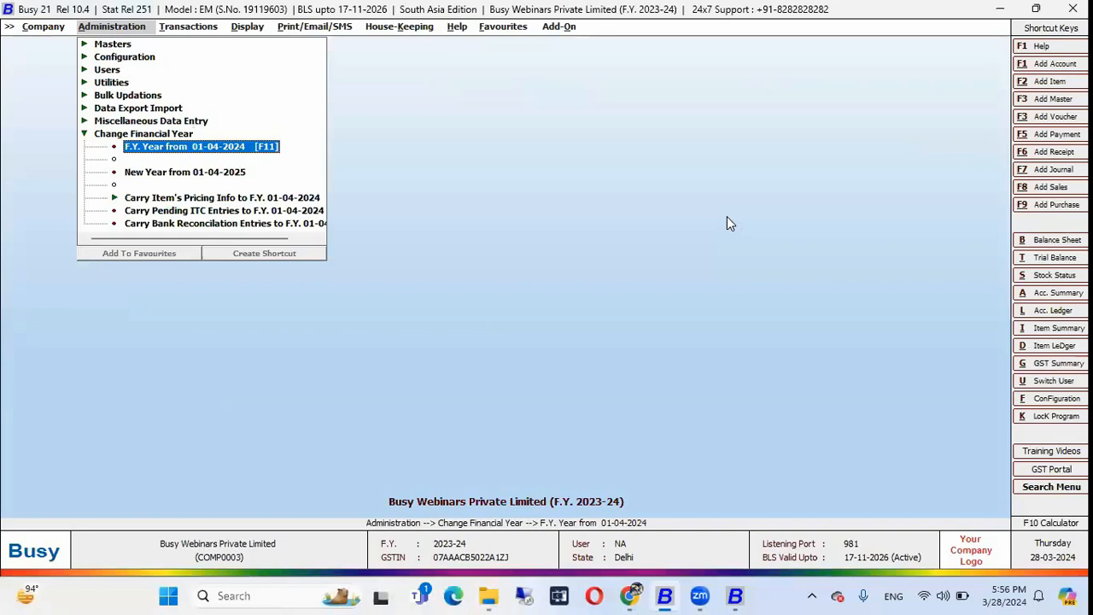
{"action": "key", "text": "Return"}
{"action": "key", "text": "Return"}
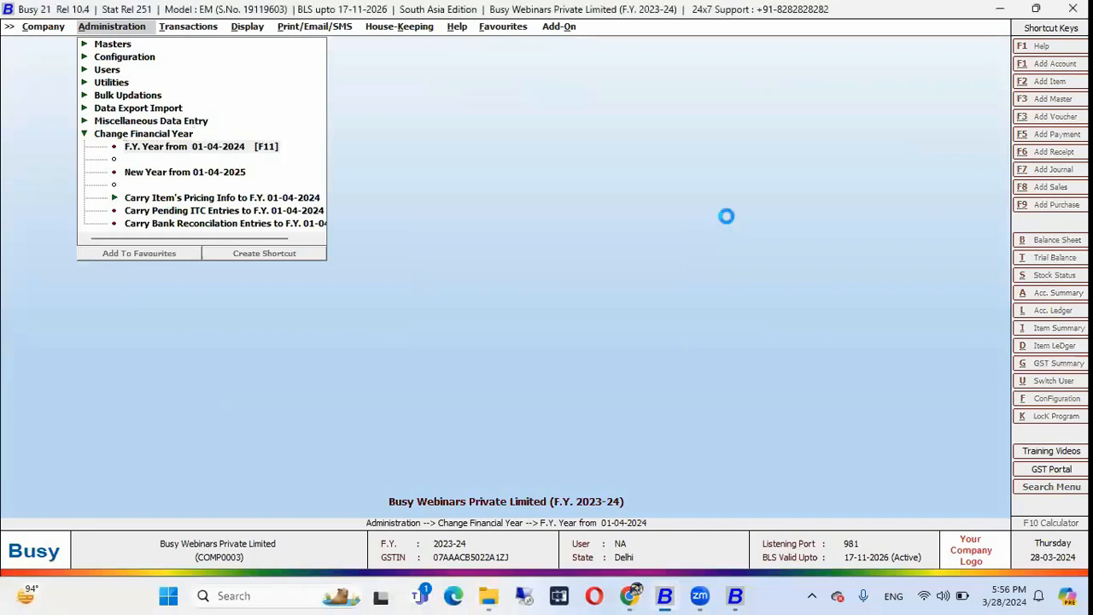
Start Regularize PDC in F.Y. 2024-25 and carry over the PDC receipt and payment vouchers from the previous financial year
{"action": "key", "text": "Up"}
{"action": "key", "text": "Up"}
{"action": "key", "text": "Up"}
{"action": "key", "text": "Up"}
{"action": "key", "text": "Up"}
{"action": "key", "text": "Down"}
{"action": "key", "text": "Down"}
{"action": "key", "text": "Down"}
{"action": "key", "text": "Down"}
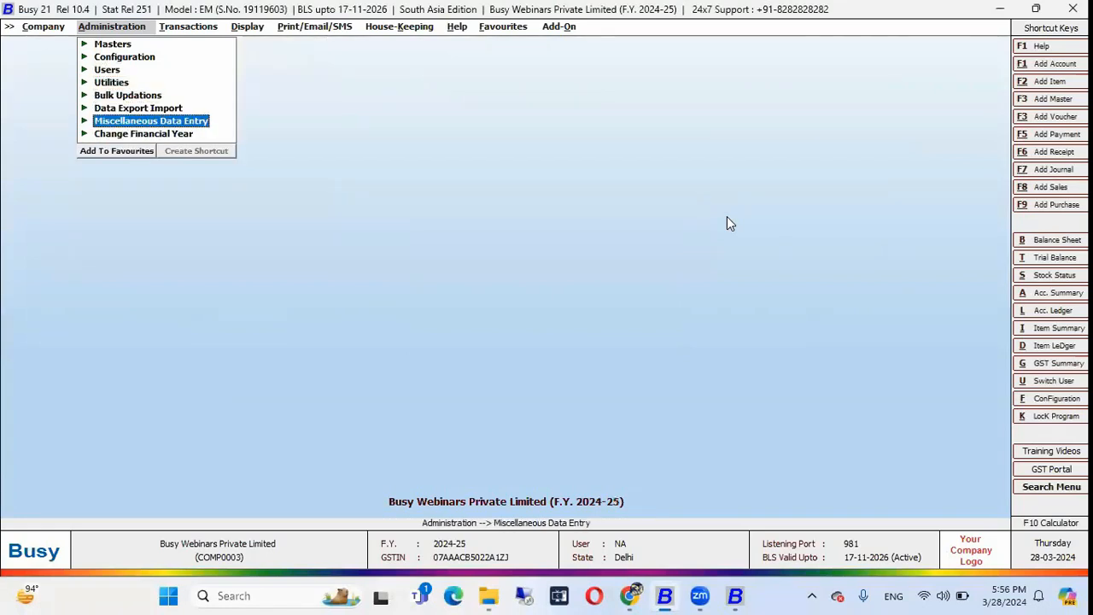
{"action": "key", "text": "Return"}
{"action": "key", "text": "Down"}
{"action": "key", "text": "Down"}
{"action": "key", "text": "Down"}
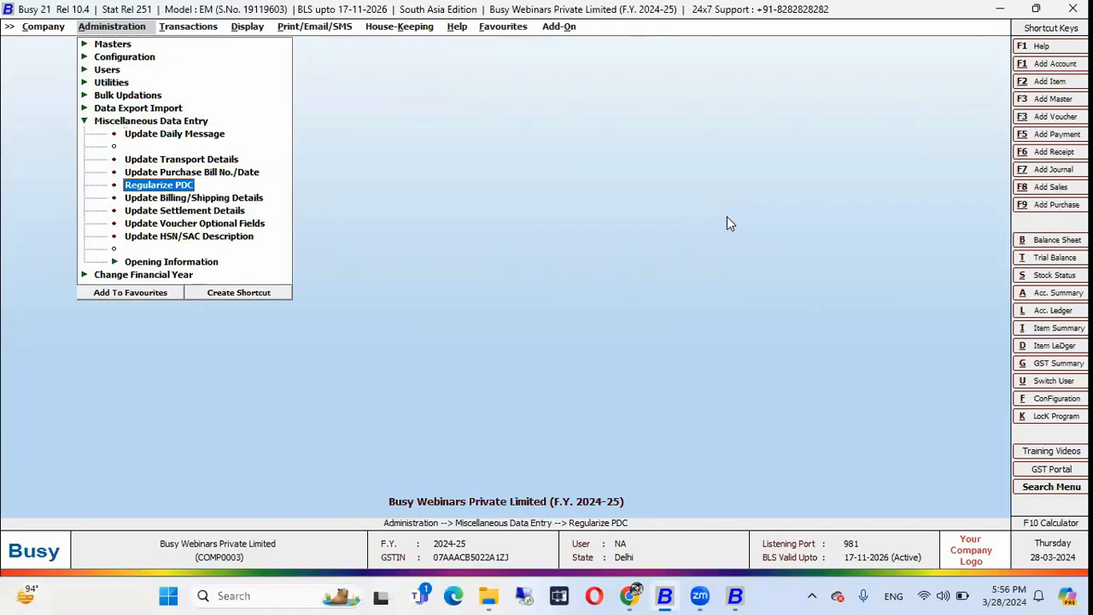
{"action": "key", "text": "Return"}
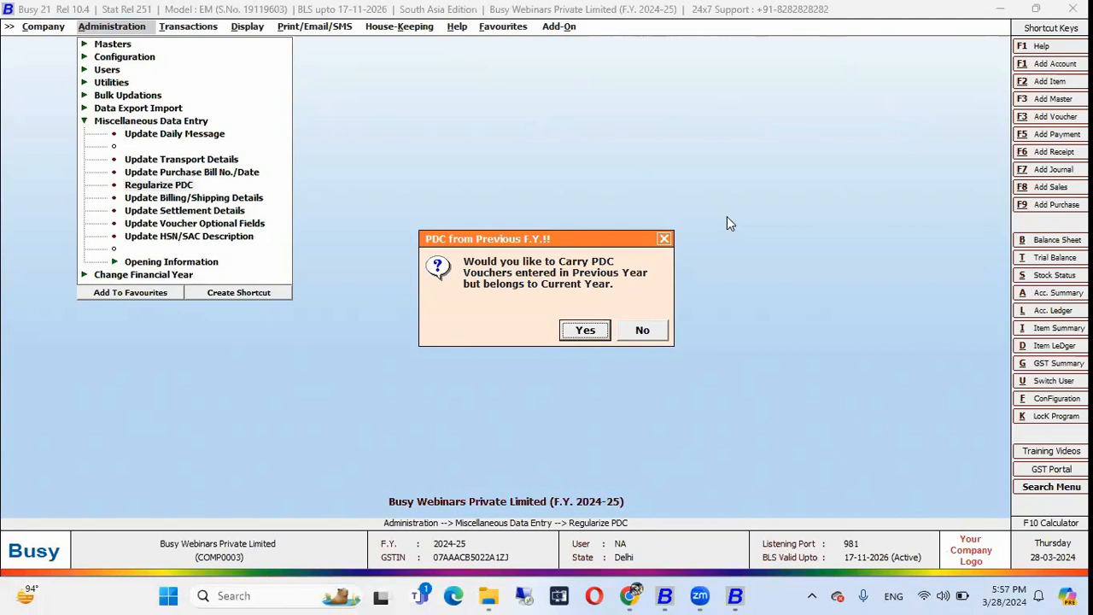
{"action": "key", "text": "Escape"}
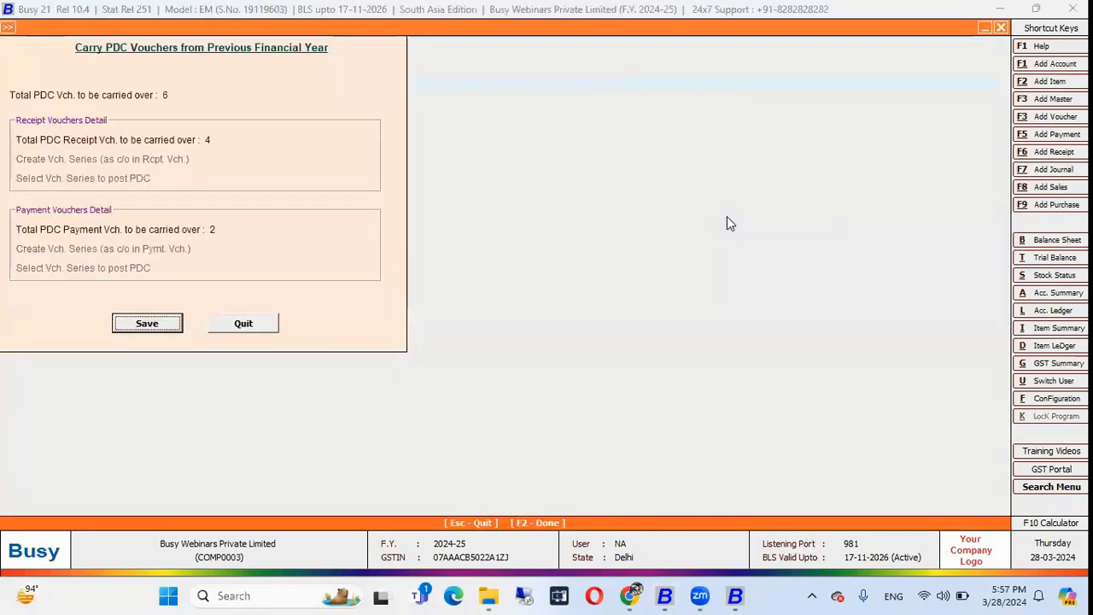
{"action": "left_click", "coordinate": [147, 323]}
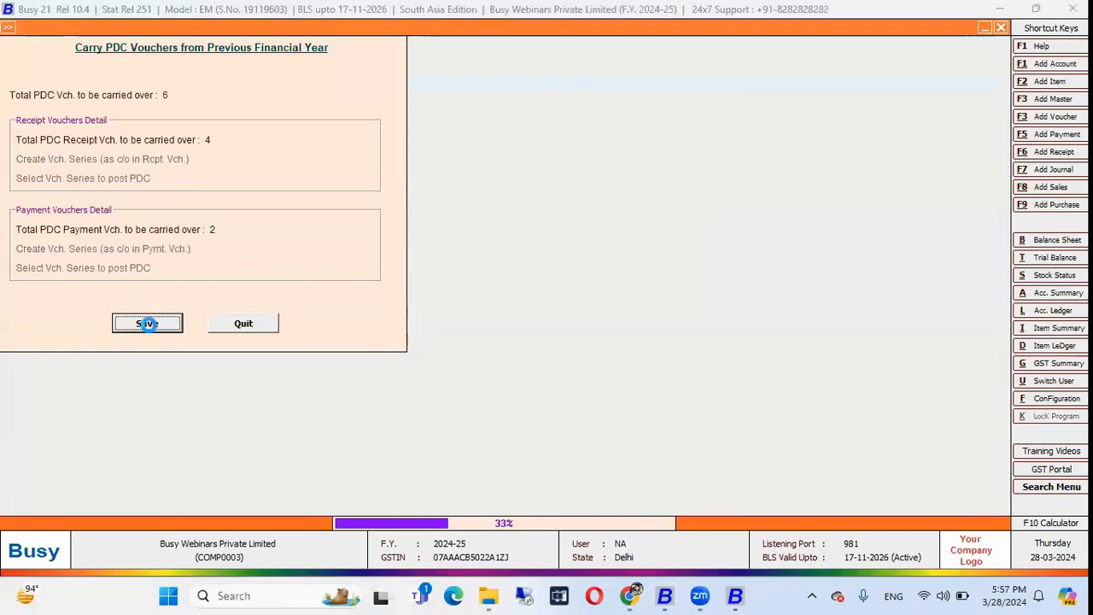
List the PDC details for all banks, check the dates and type of payment voucher PV/051, and close the list
{"action": "key", "text": "Right"}
{"action": "key", "text": "Return"}
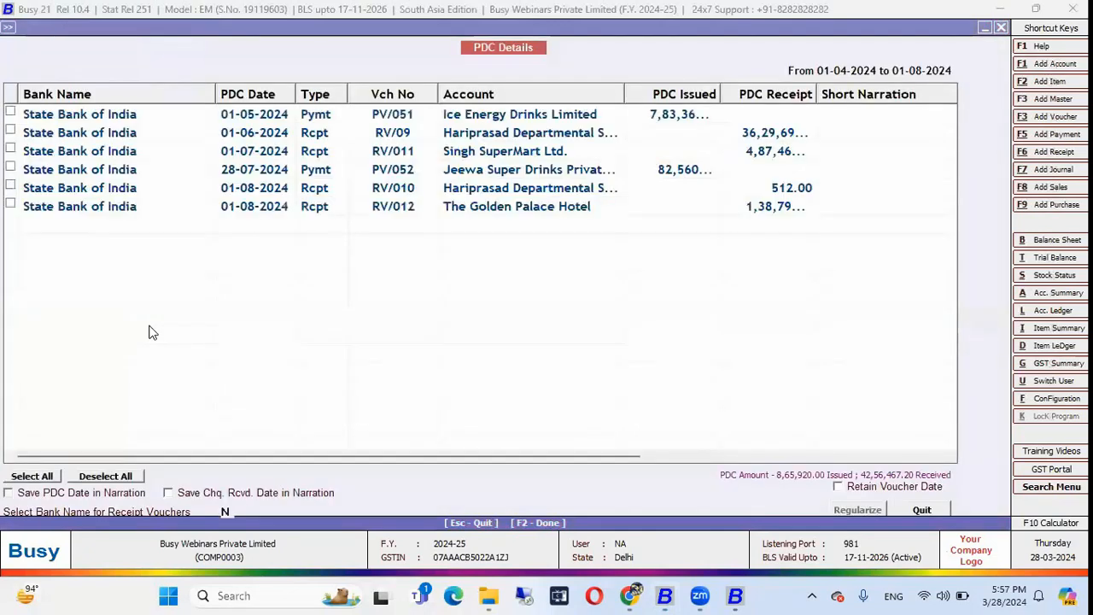
{"action": "left_click", "coordinate": [338, 118]}
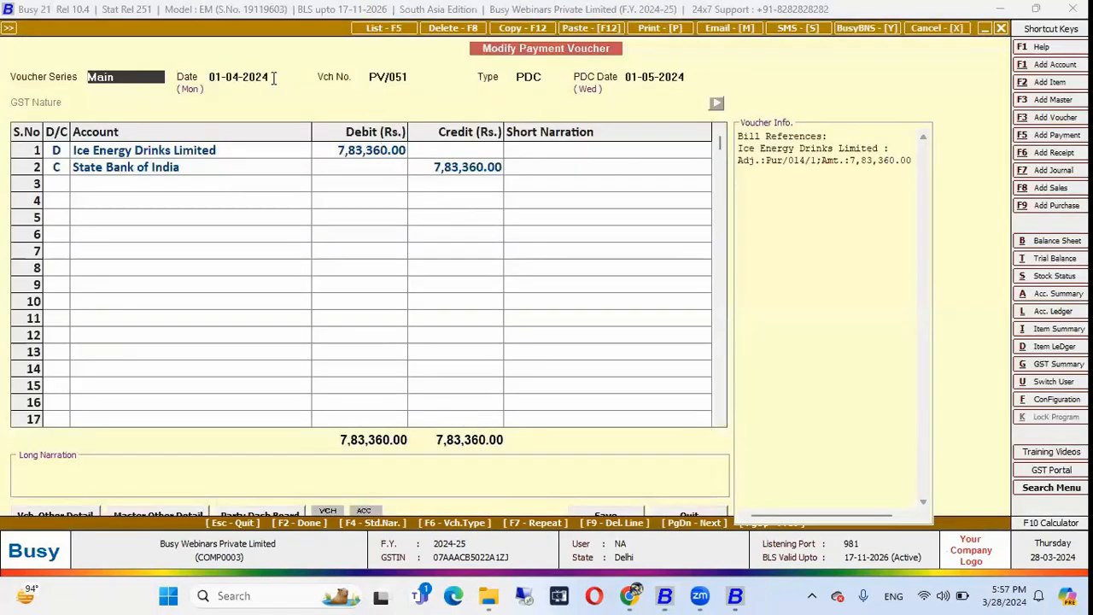
{"action": "left_click", "coordinate": [681, 76]}
{"action": "left_click", "coordinate": [540, 77]}
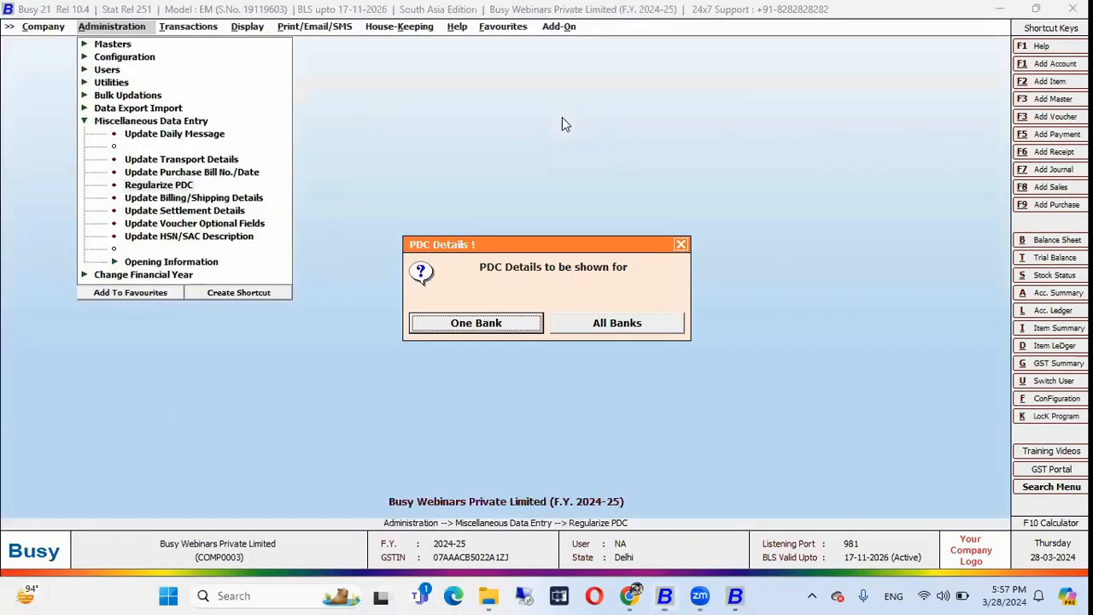
{"action": "key", "text": "Escape"}
{"action": "key", "text": "Escape"}
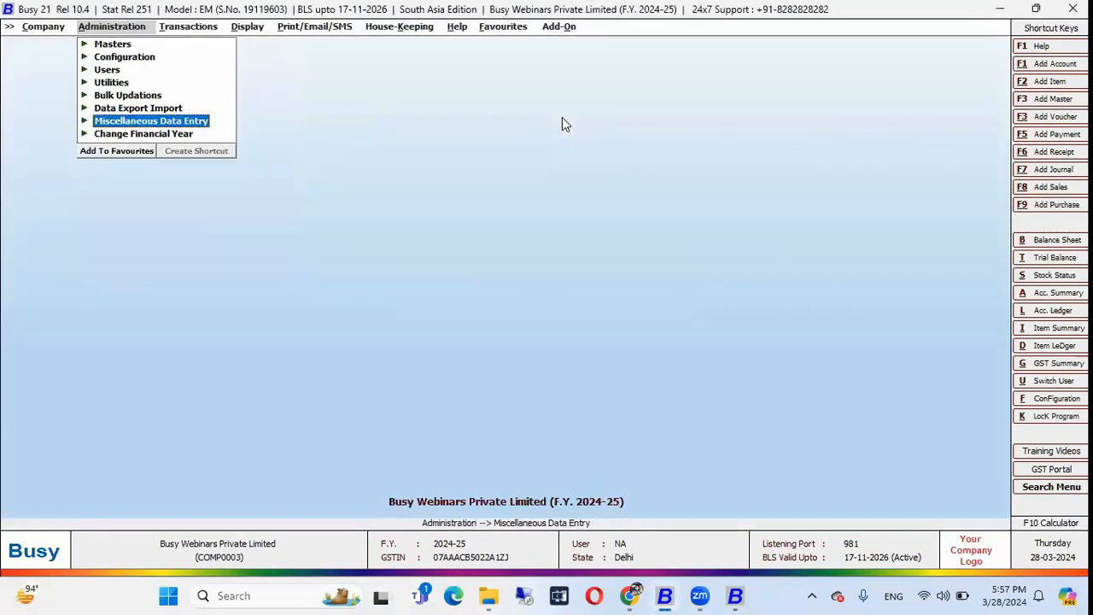
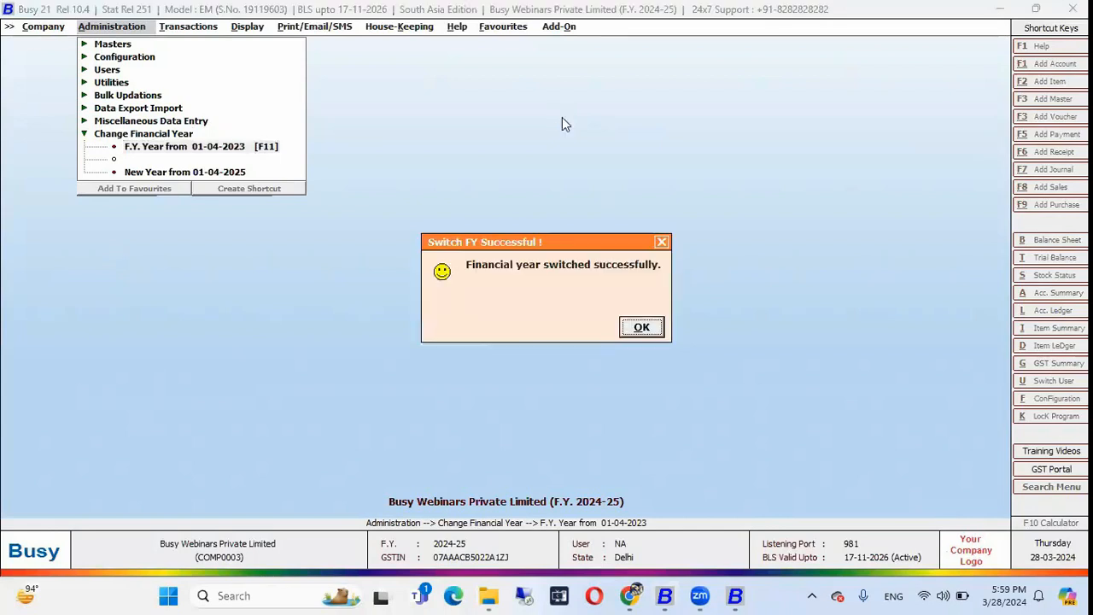
Complete the switch to the financial year from 01-04-2023 and view the Change Financial Year options
{"action": "key", "text": "Return"}
{"action": "key", "text": "Down"}
{"action": "key", "text": "Down"}
{"action": "key", "text": "Down"}
{"action": "key", "text": "Down"}
{"action": "key", "text": "Down"}
{"action": "key", "text": "Down"}
{"action": "key", "text": "Down"}
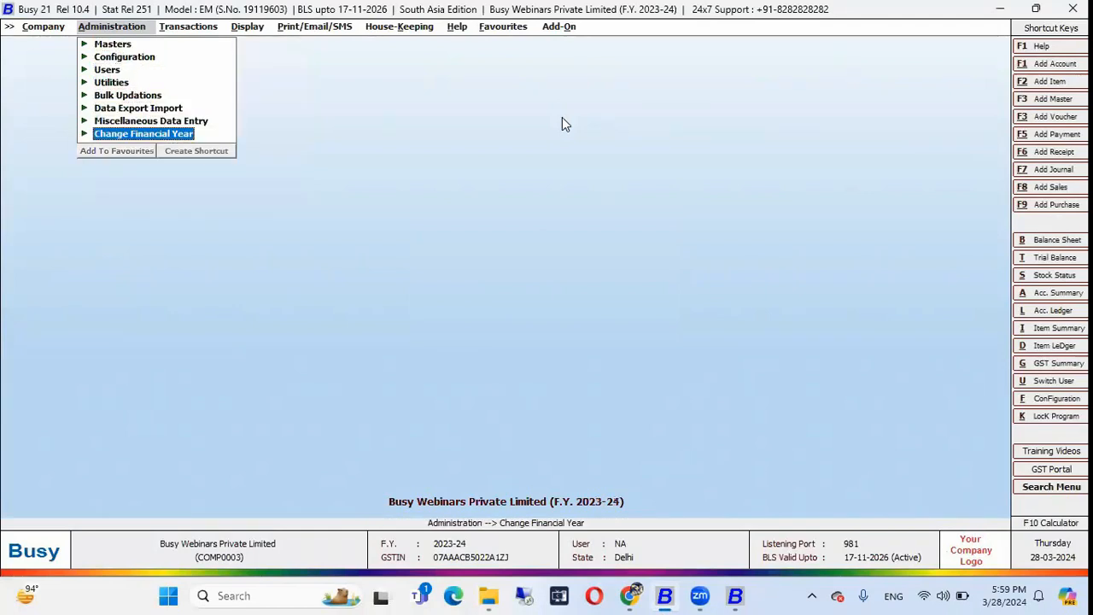
{"action": "key", "text": "Return"}
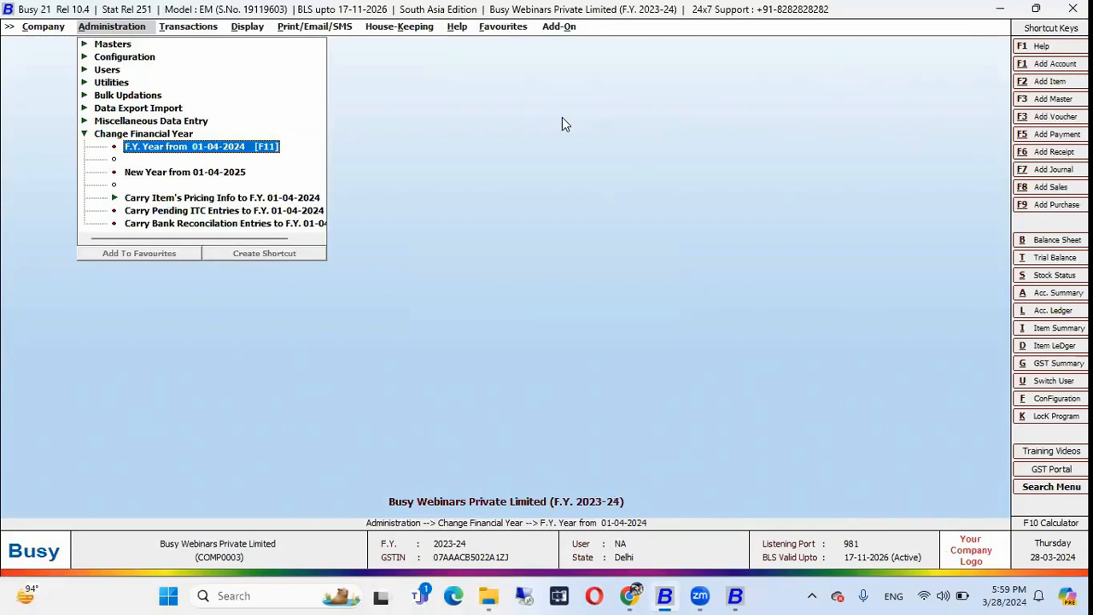
{"action": "key", "text": "Left"}
{"action": "key", "text": "Left"}
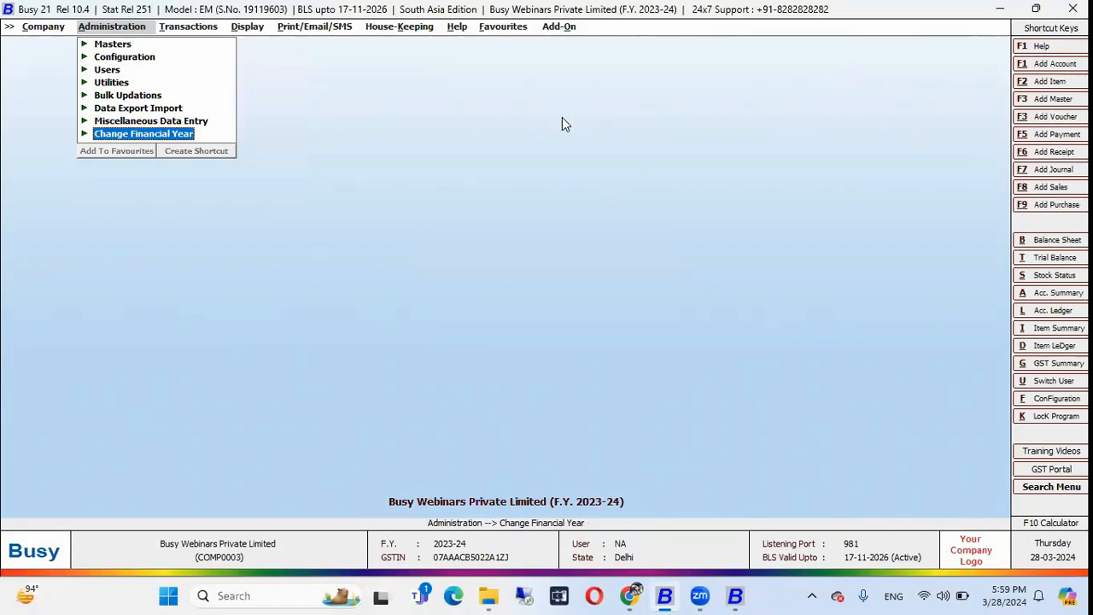
Set up a change to F.Y. 01-04-2024 carrying new and changed masters' balances with full account and item details, and quit without starting
{"action": "key", "text": "Return"}
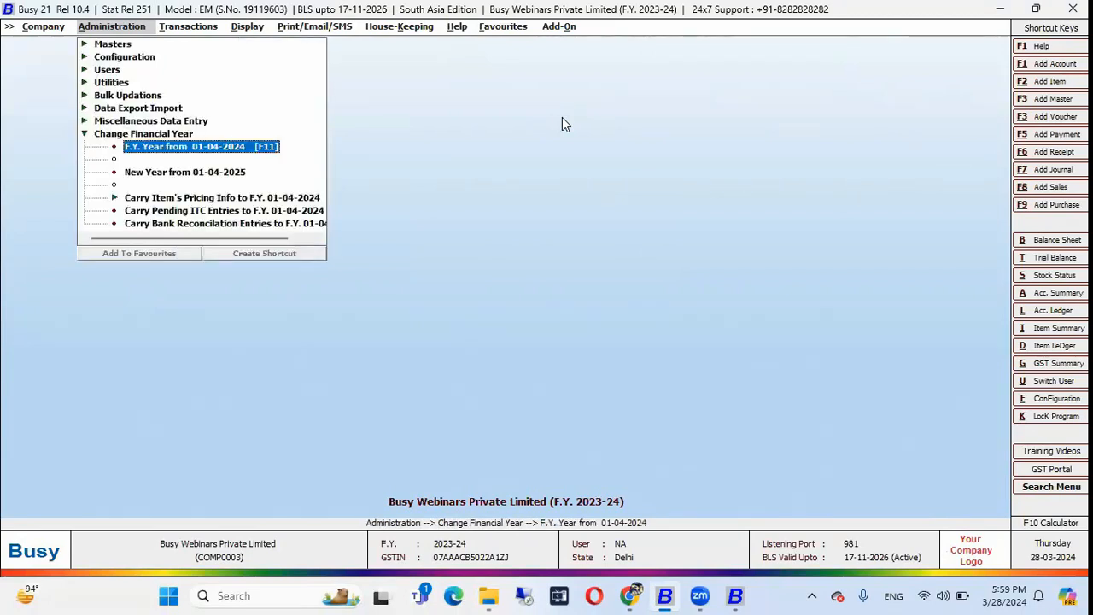
{"action": "key", "text": "Return"}
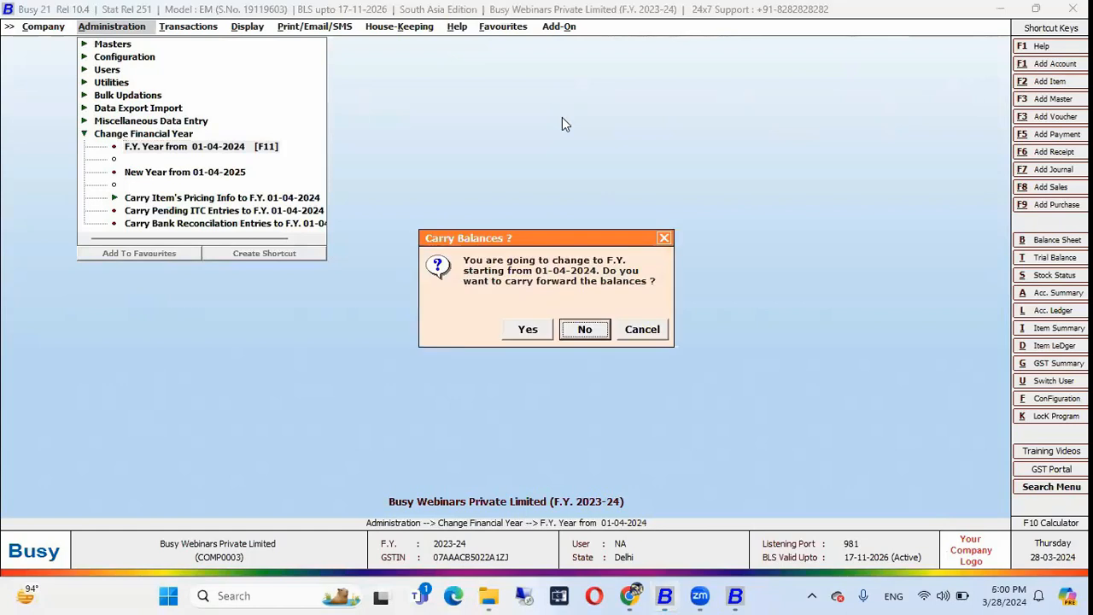
{"action": "key", "text": "Left"}
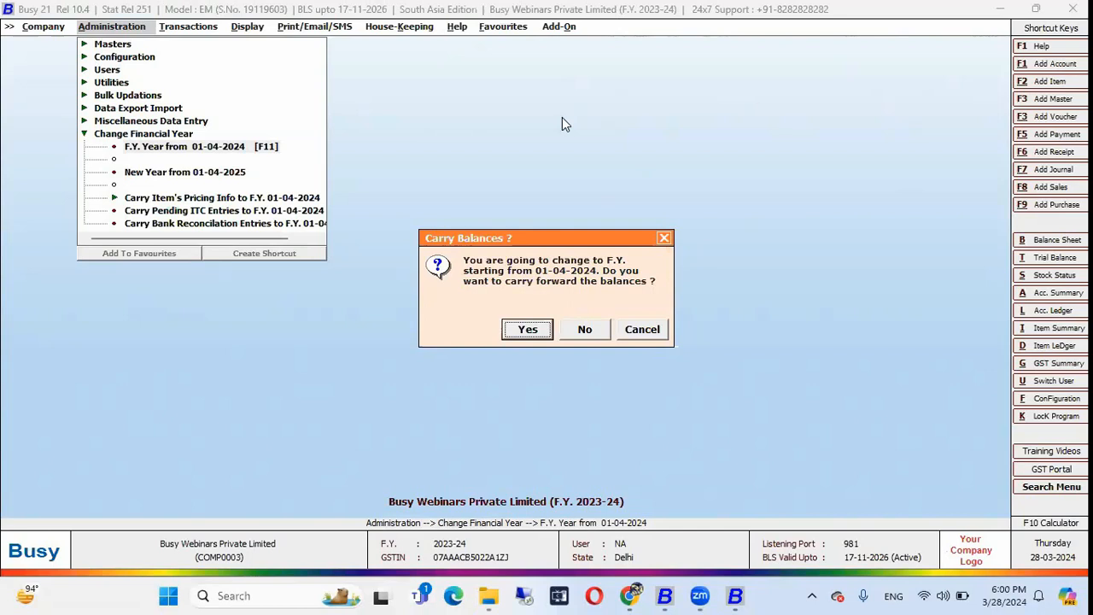
{"action": "key", "text": "Return"}
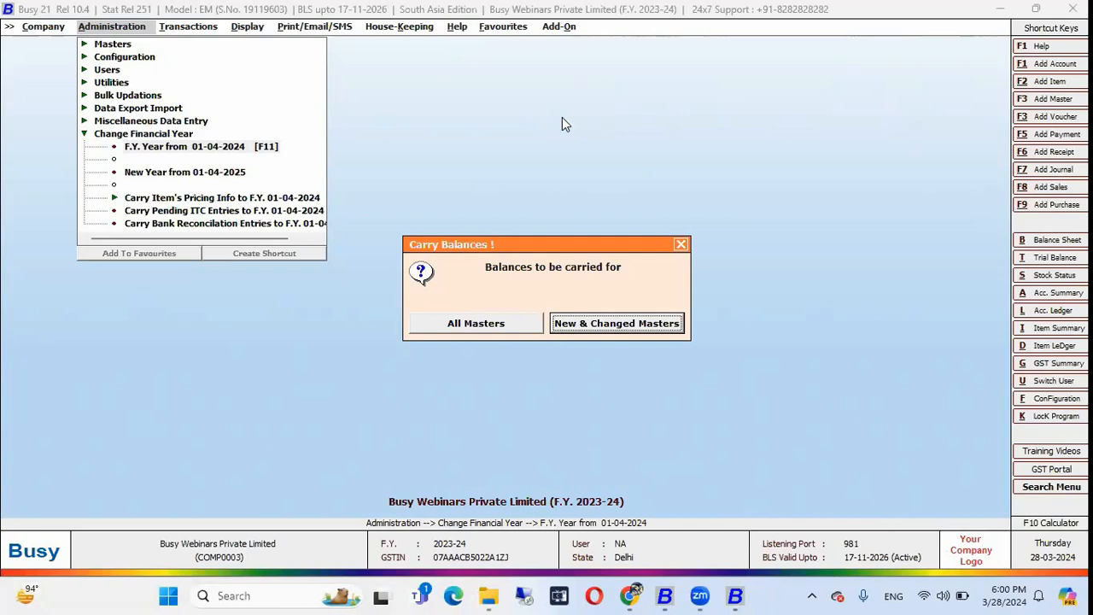
{"action": "key", "text": "Return"}
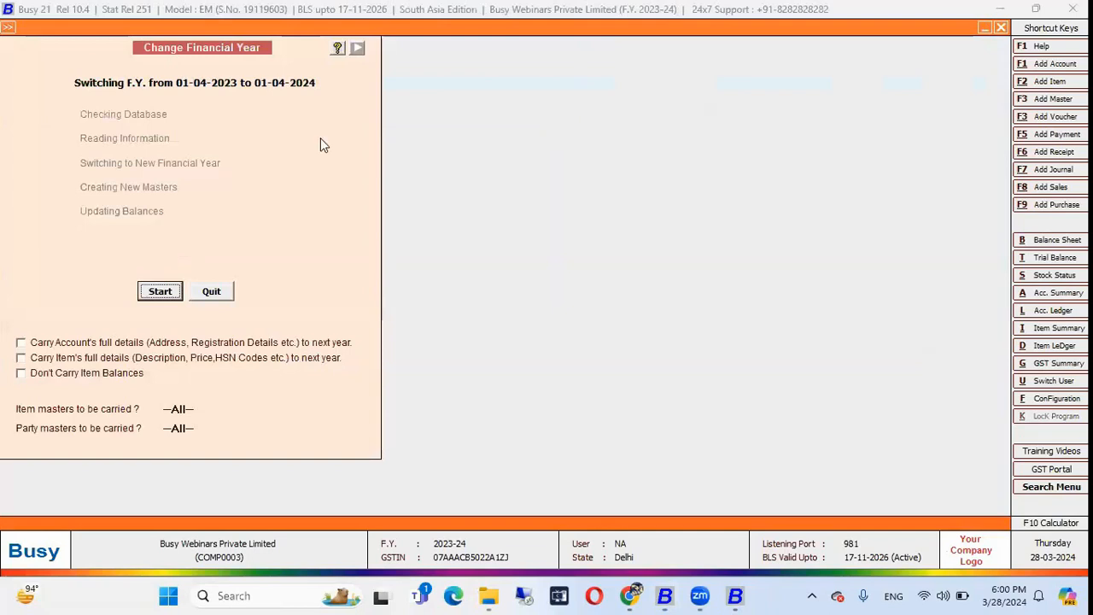
{"action": "left_click", "coordinate": [76, 343]}
{"action": "left_click", "coordinate": [75, 342]}
{"action": "left_click", "coordinate": [66, 358]}
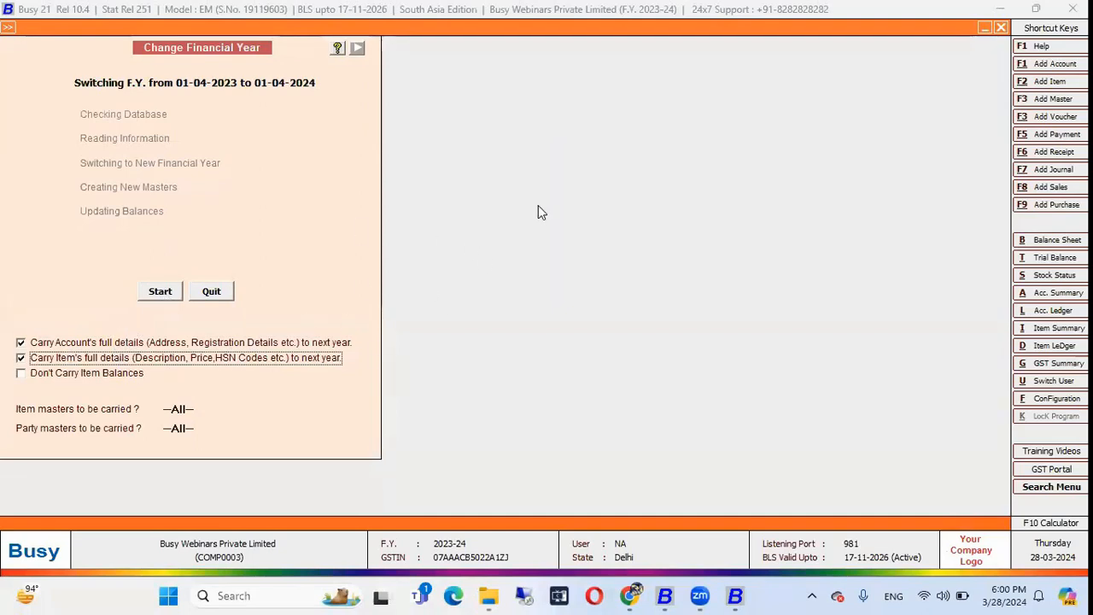
{"action": "key", "text": "Escape"}
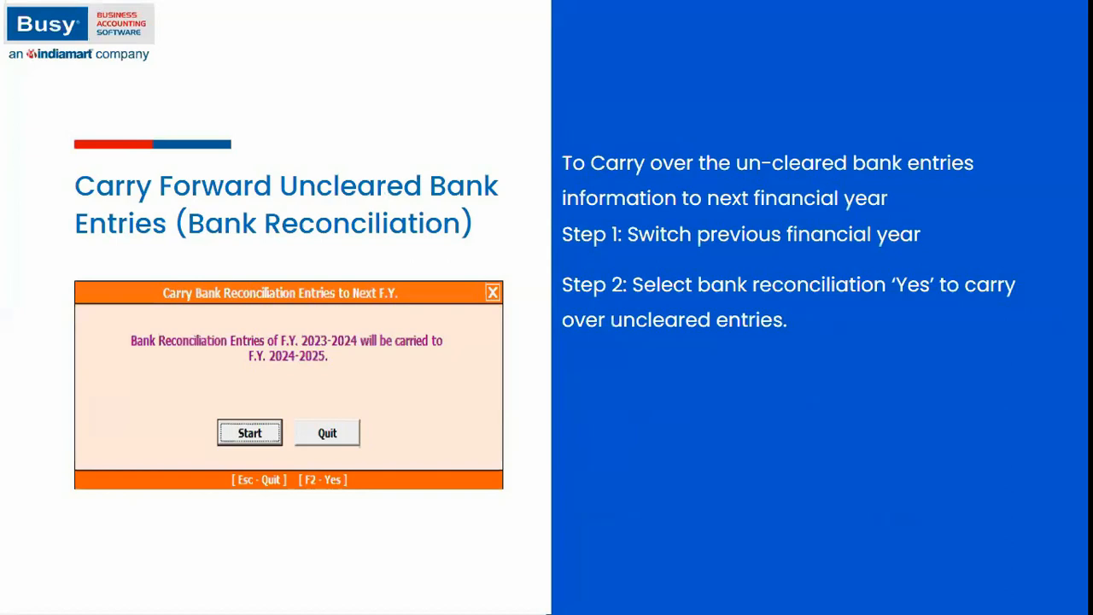
Switch to Busy and open the Show Uncleared Entries report for bank reconciliation
{"action": "key", "text": "alt+Tab"}
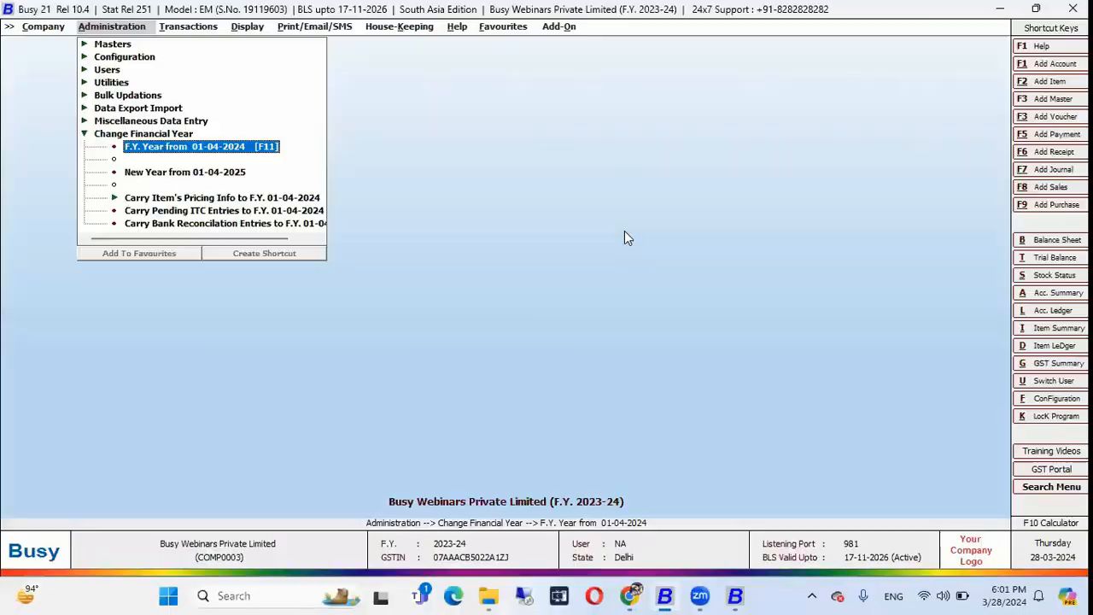
{"action": "key", "text": "Right"}
{"action": "key", "text": "Right"}
{"action": "key", "text": "Down"}
{"action": "key", "text": "Down"}
{"action": "key", "text": "Down"}
{"action": "key", "text": "Down"}
{"action": "key", "text": "Down"}
{"action": "key", "text": "Down"}
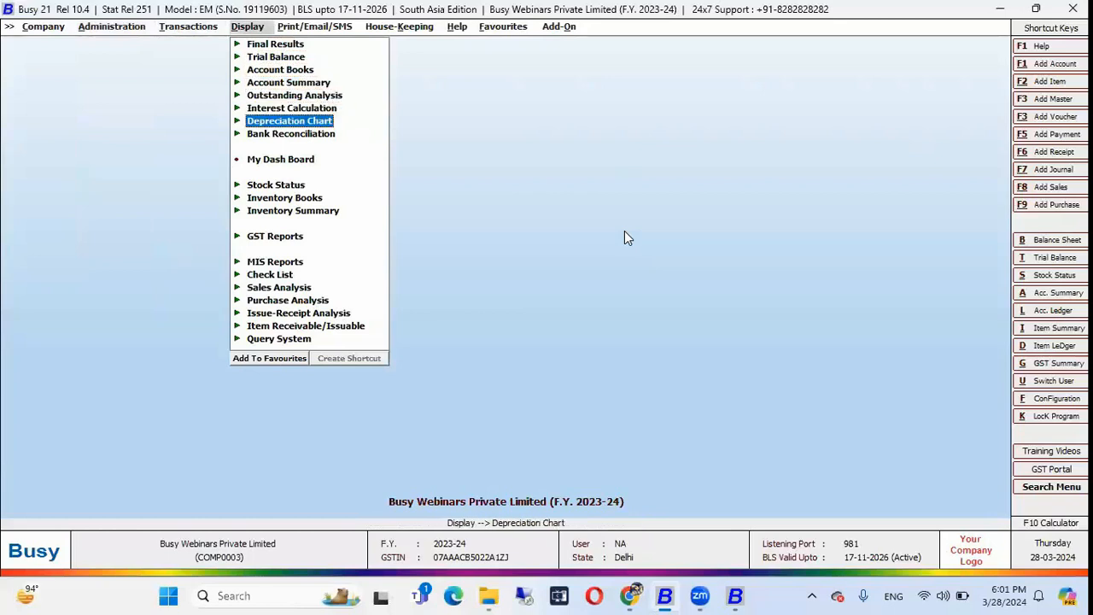
{"action": "key", "text": "Down"}
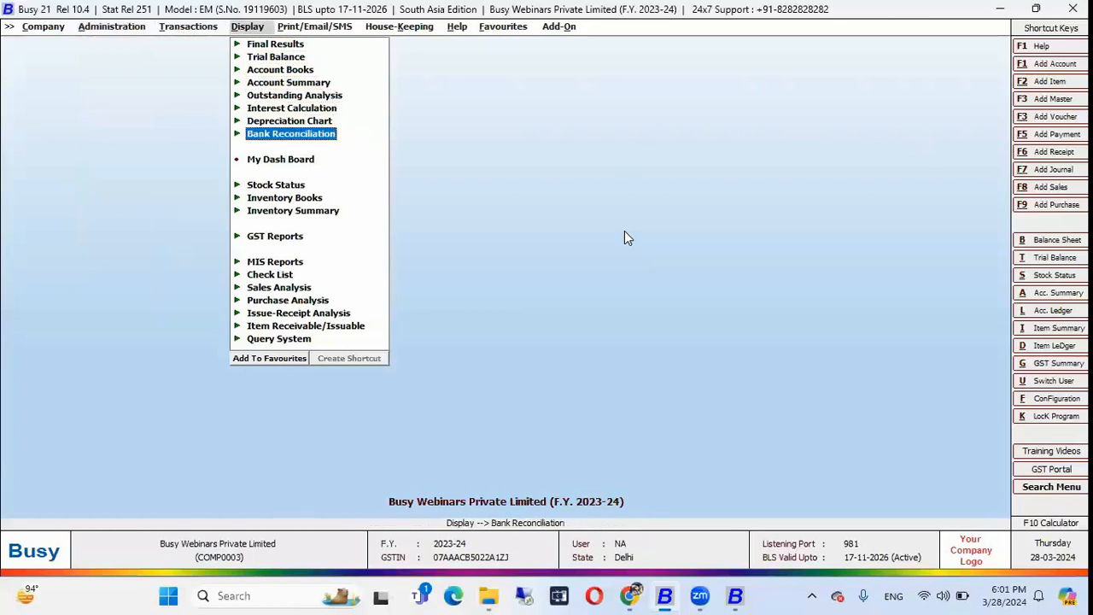
{"action": "key", "text": "Return"}
{"action": "key", "text": "Down"}
{"action": "key", "text": "Return"}
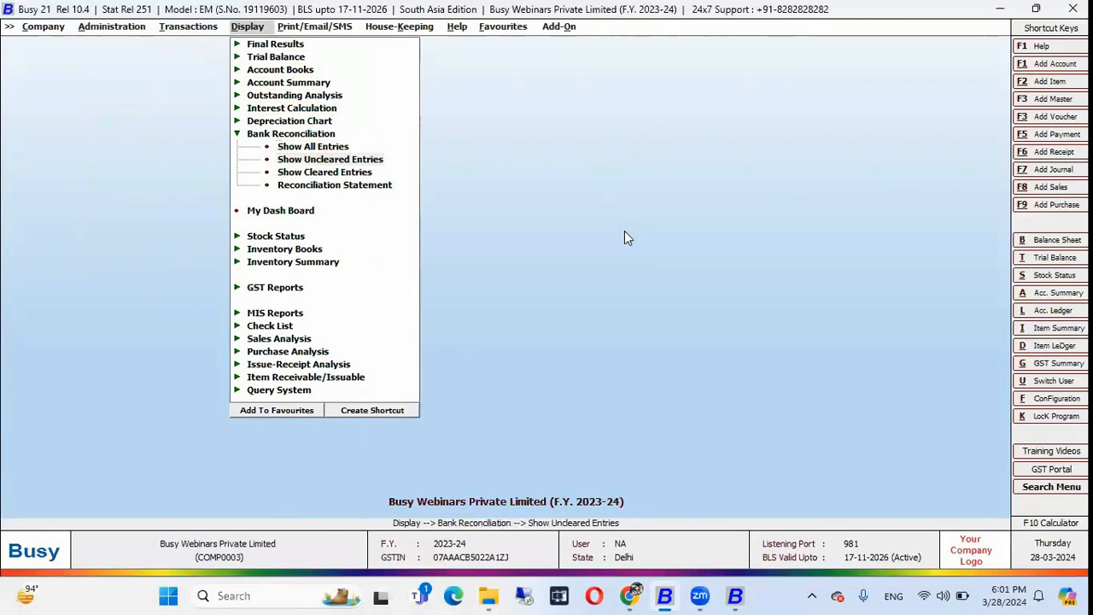
Generate the uncleared bank entries report for State Bank of India from 1-4-2023 to 31-3-2024, review it, and close it
{"action": "key", "text": "Return"}
{"action": "key", "text": "Return"}
{"action": "key", "text": "Return"}
{"action": "key", "text": "Return"}
{"action": "key", "text": "Return"}
{"action": "key", "text": "Return"}
{"action": "key", "text": "Return"}
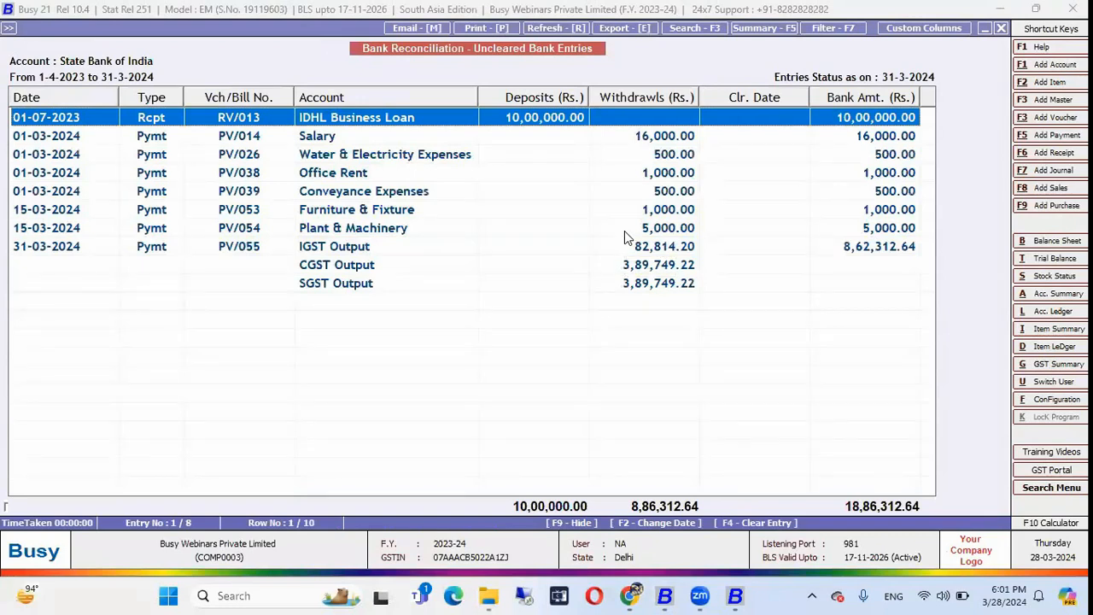
{"action": "key", "text": "Escape"}
{"action": "key", "text": "Escape"}
{"action": "key", "text": "Escape"}
Carry the bank reconciliation entries of F.Y. 2023-2024 forward to F.Y. 2024-2025 and dismiss the completion message
{"action": "key", "text": "Left"}
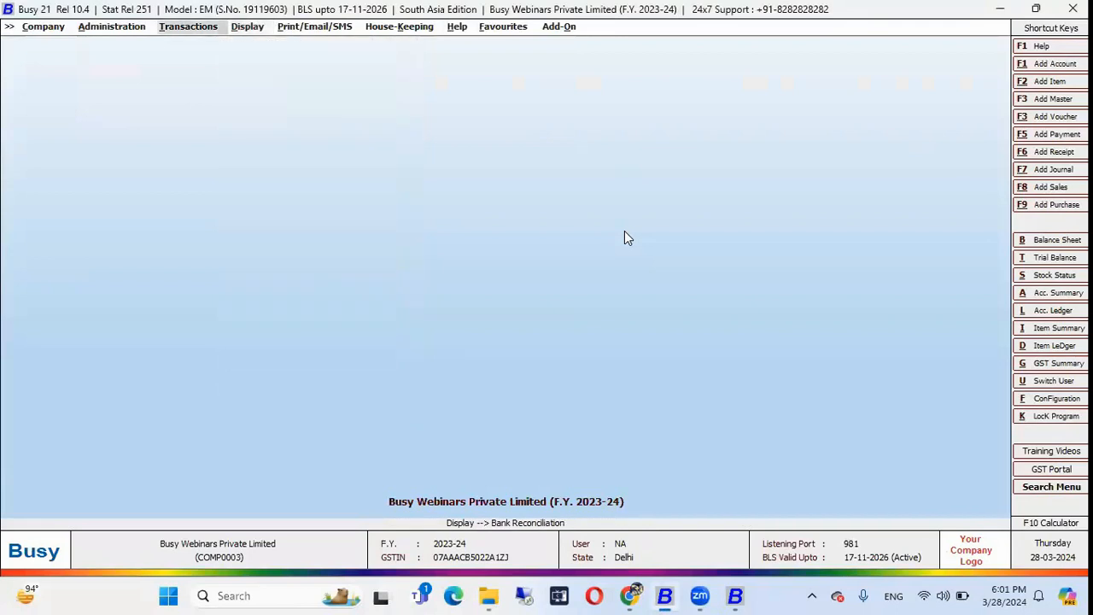
{"action": "key", "text": "Left"}
{"action": "key", "text": "Return"}
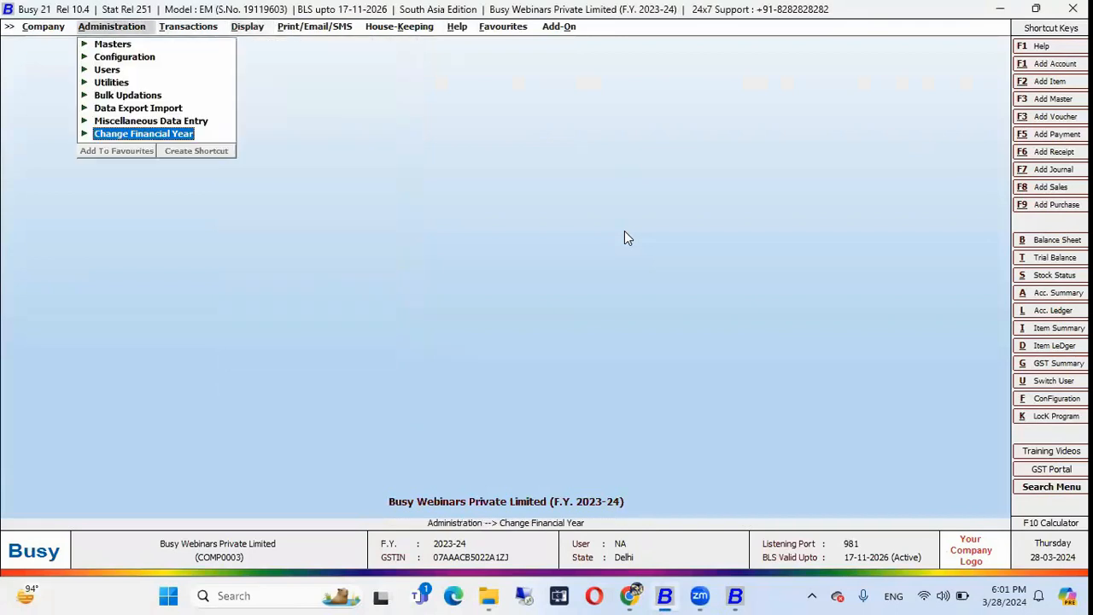
{"action": "key", "text": "Return"}
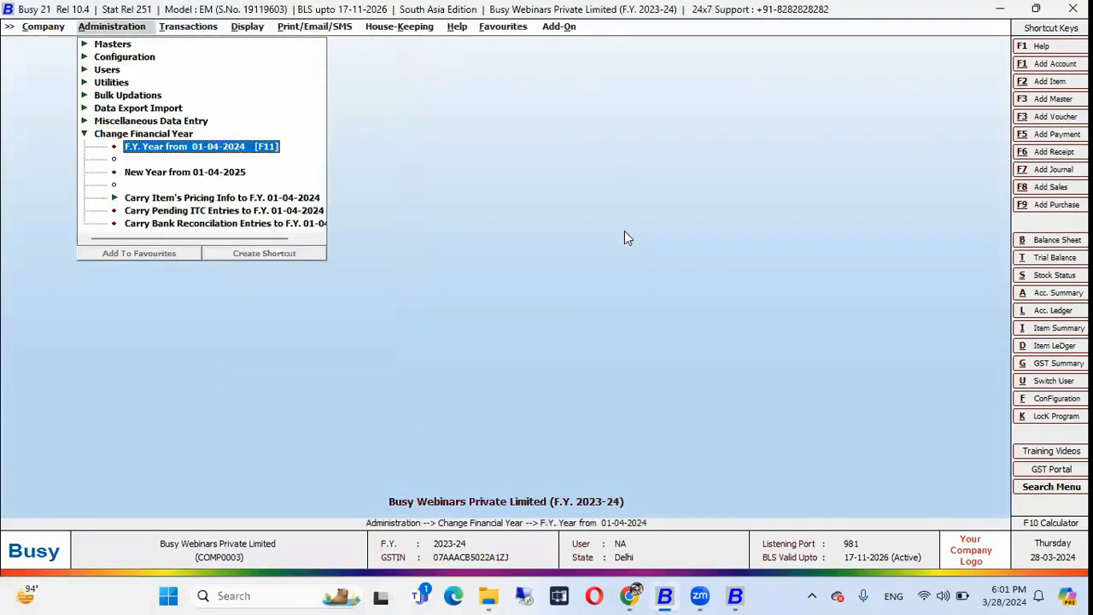
{"action": "key", "text": "Down"}
{"action": "key", "text": "Down"}
{"action": "key", "text": "Down"}
{"action": "key", "text": "Down"}
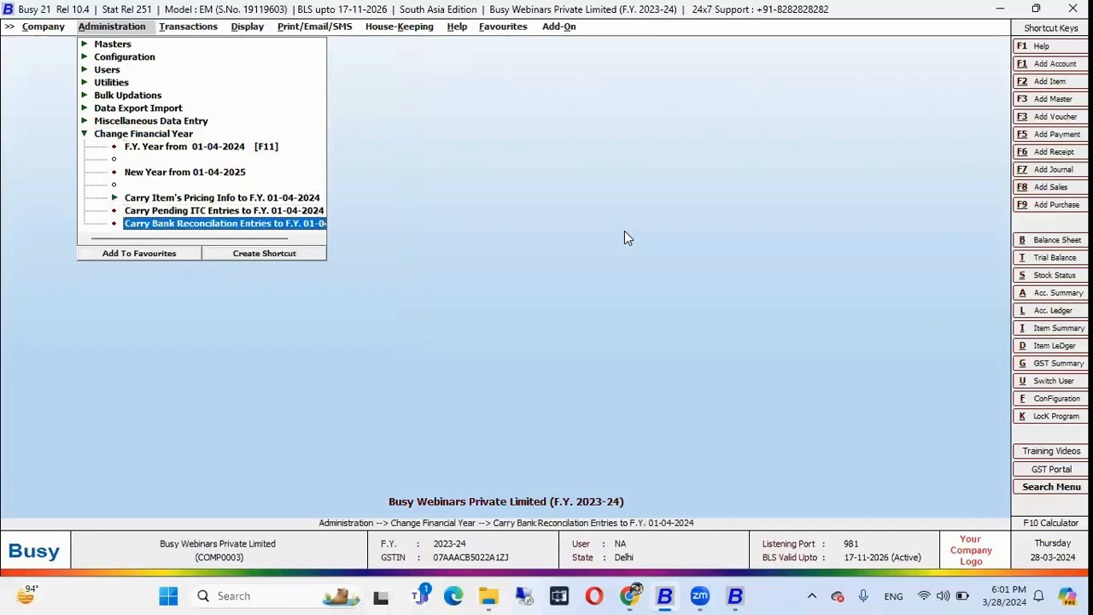
{"action": "key", "text": "Return"}
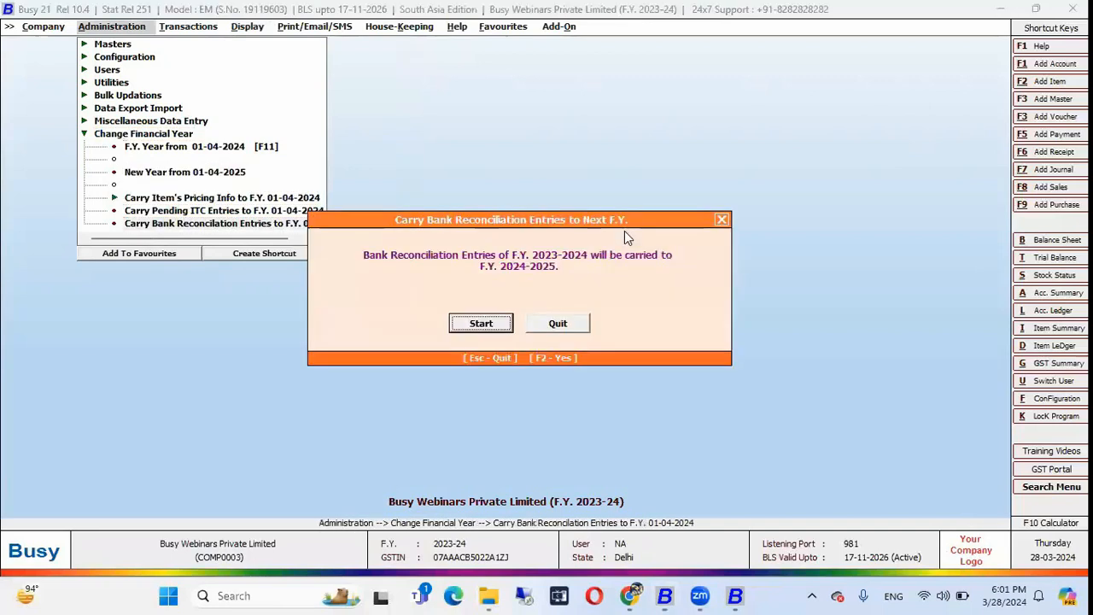
{"action": "key", "text": "Return"}
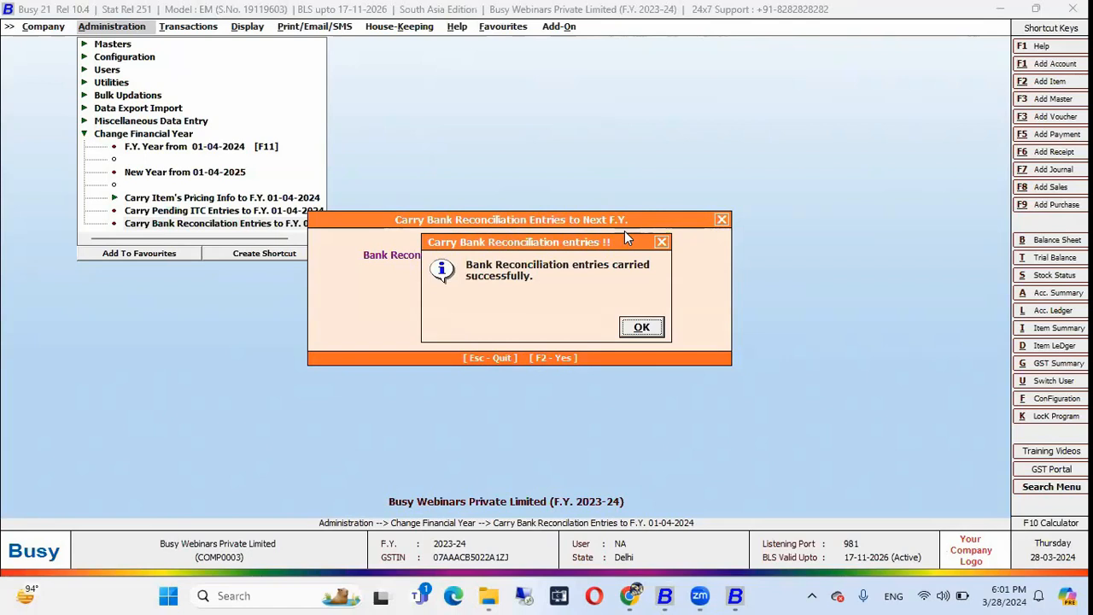
{"action": "key", "text": "Return"}
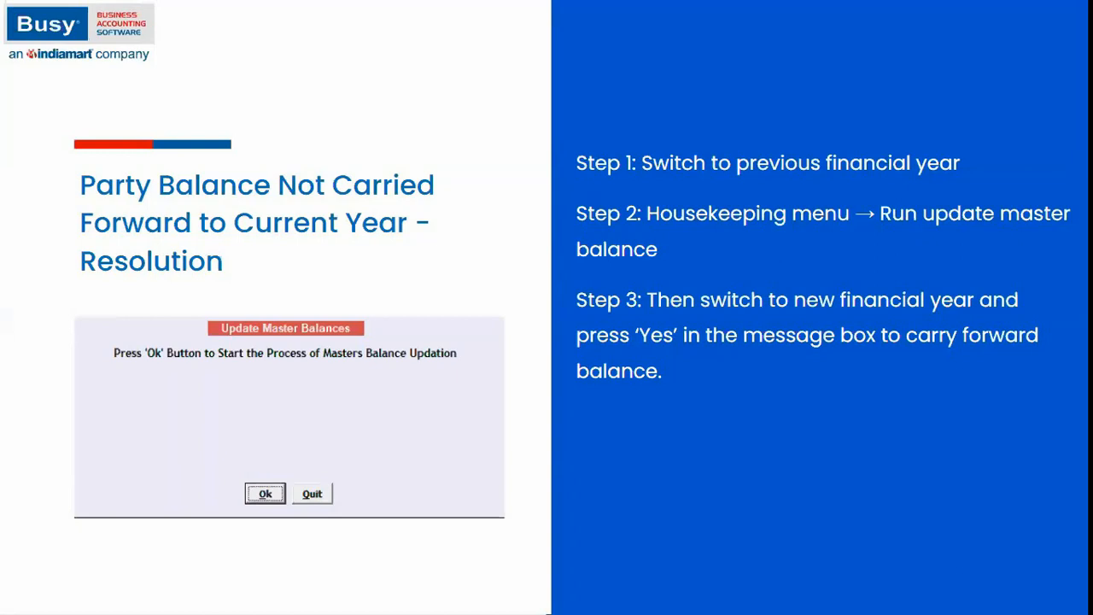
Switch to Busy and locate the Update Master Balances housekeeping option
{"action": "key", "text": "alt+Tab"}
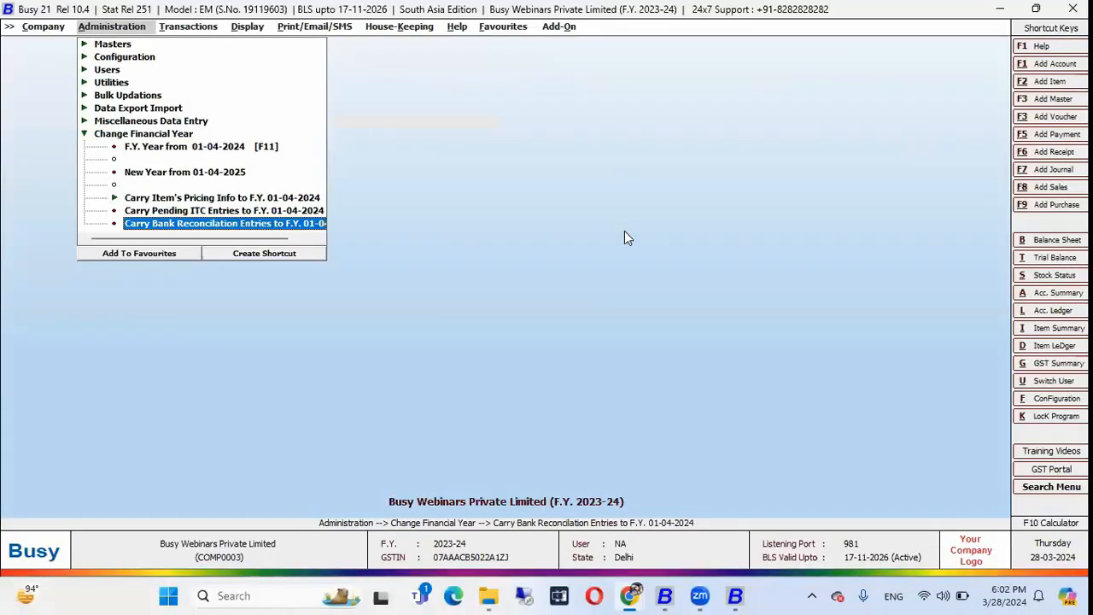
{"action": "key", "text": "Escape"}
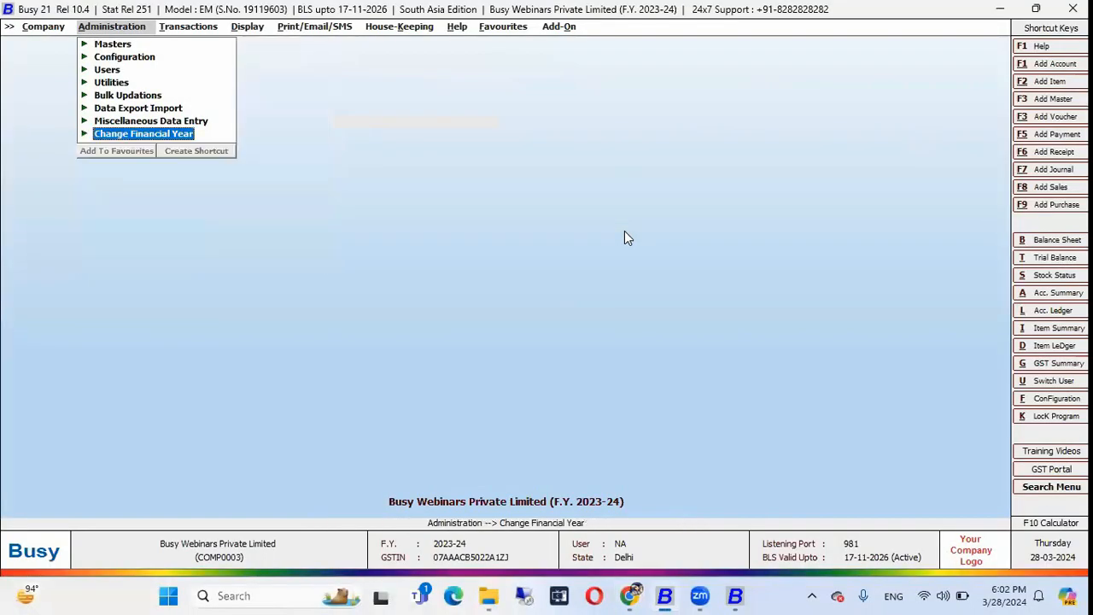
{"action": "key", "text": "Right"}
{"action": "key", "text": "Right"}
{"action": "key", "text": "Right"}
{"action": "key", "text": "Right"}
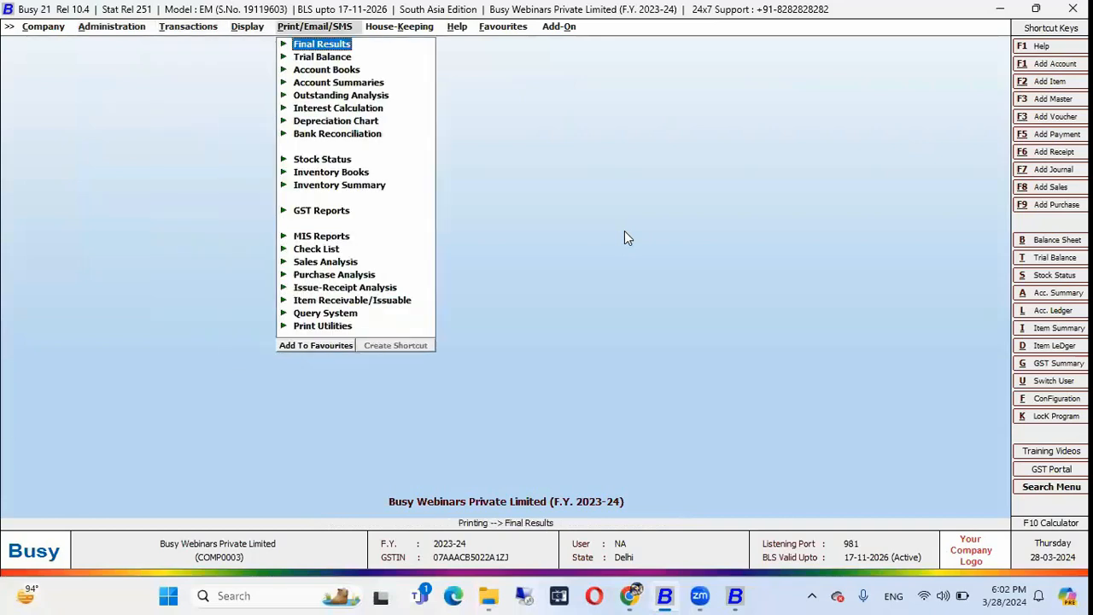
{"action": "key", "text": "Down"}
{"action": "key", "text": "Down"}
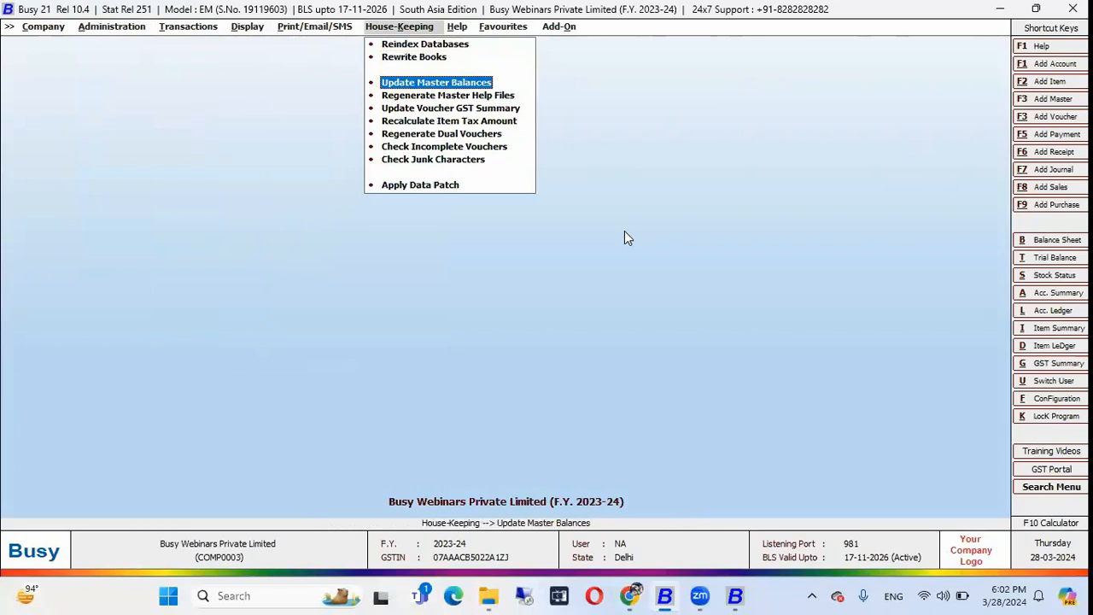
Choose to carry forward balances while changing to F.Y. 01-04-2024, view the choice of masters, and back out without changing the year
{"action": "key", "text": "Left"}
{"action": "key", "text": "Left"}
{"action": "key", "text": "Left"}
{"action": "key", "text": "Left"}
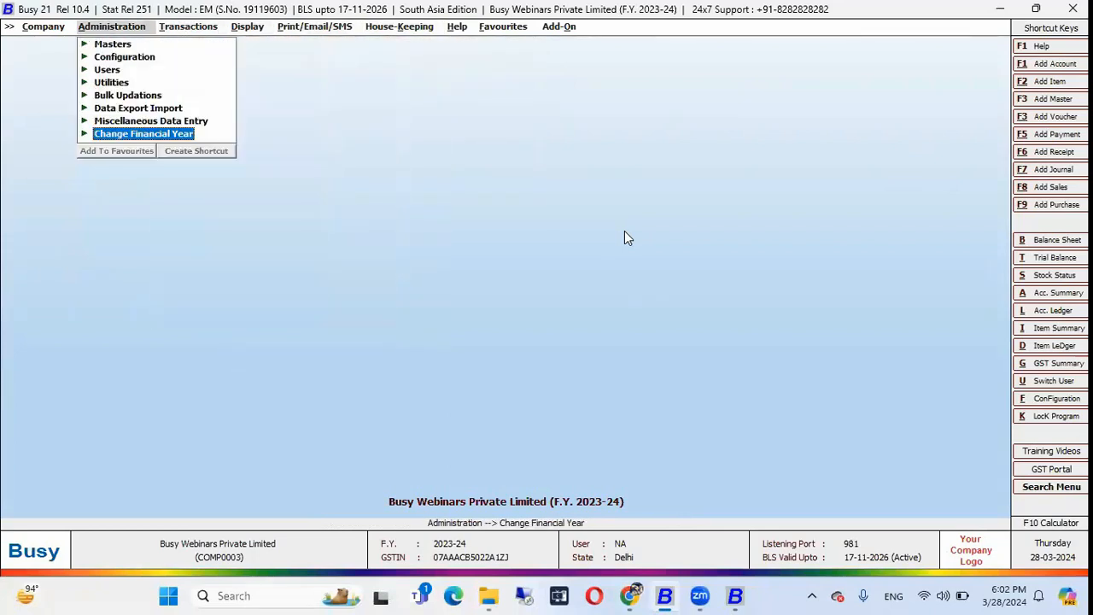
{"action": "key", "text": "Return"}
{"action": "key", "text": "Return"}
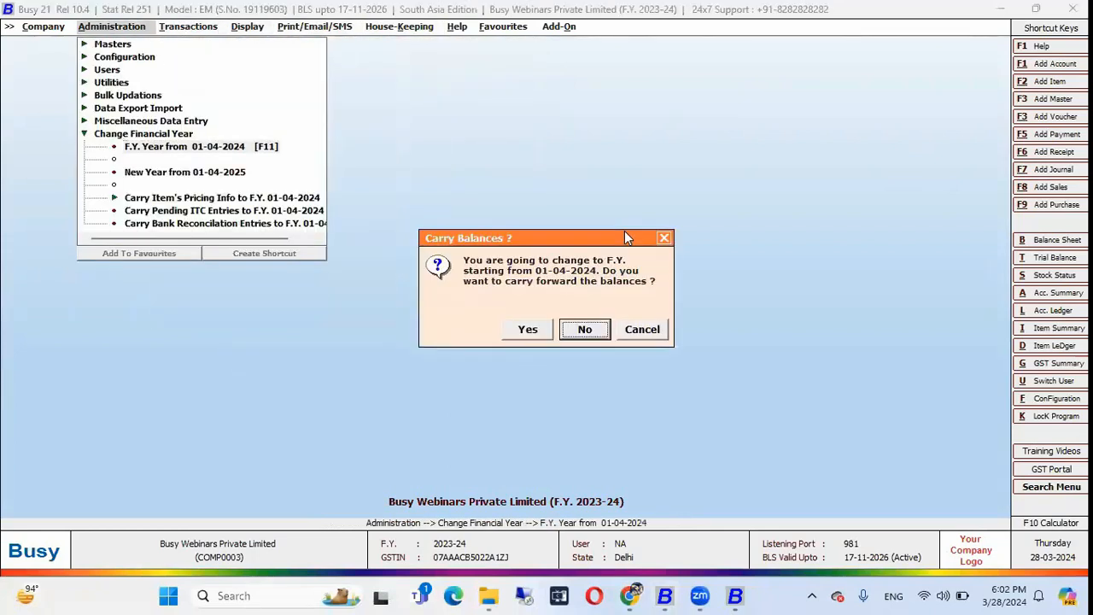
{"action": "key", "text": "Left"}
{"action": "key", "text": "Return"}
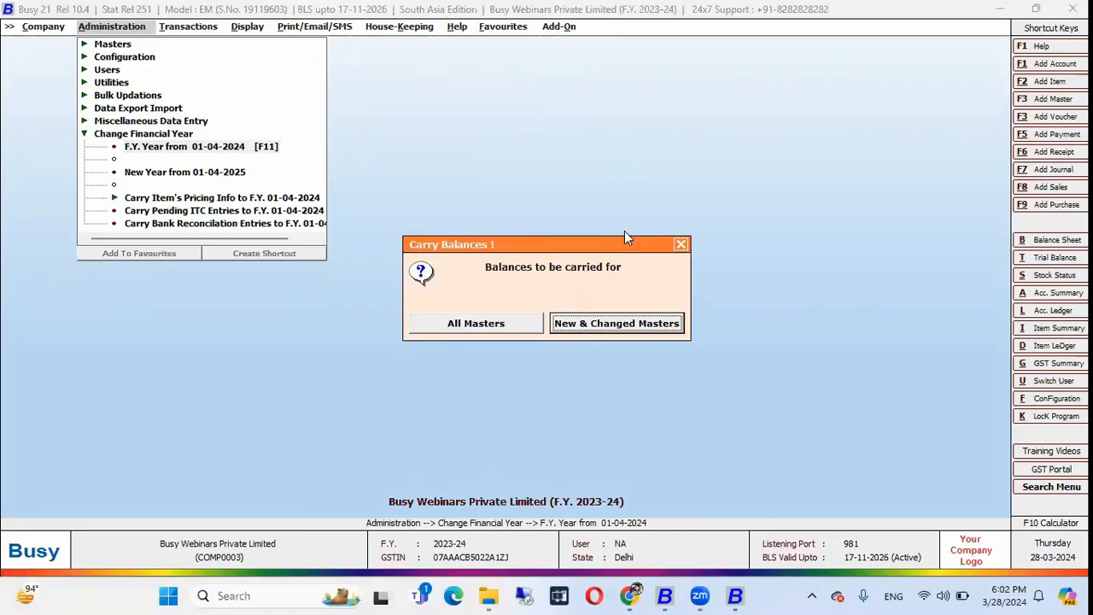
{"action": "key", "text": "Return"}
{"action": "key", "text": "Return"}
Generate the horizontal standard balance sheet for 01-04-2023 to 31-03-2024 with Update Balance Sheet Stock set to Y
{"action": "key", "text": "Right"}
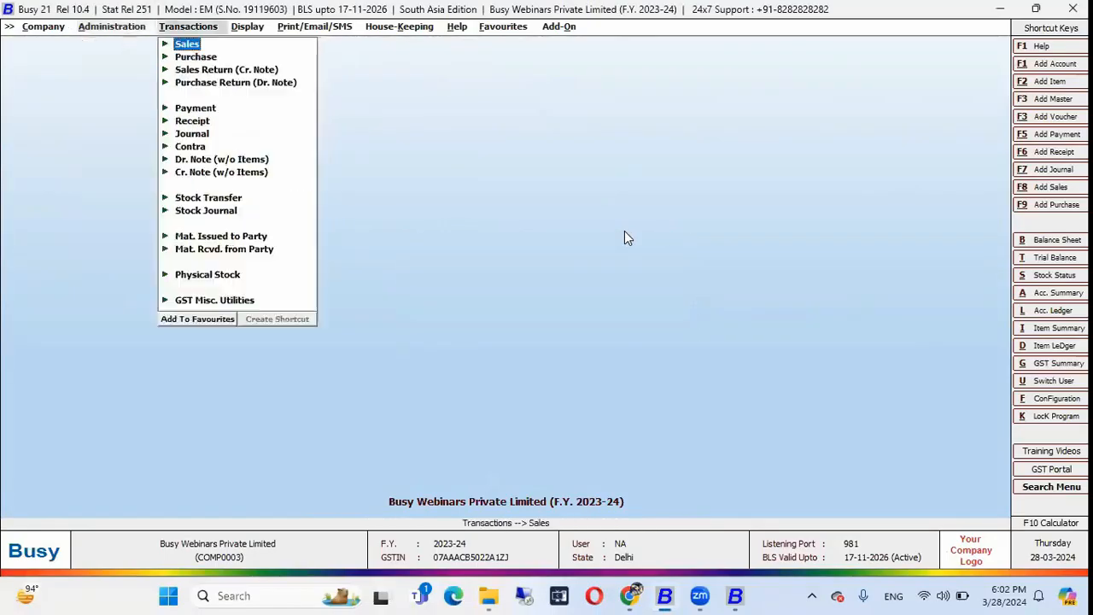
{"action": "key", "text": "Right"}
{"action": "key", "text": "Up"}
{"action": "key", "text": "Up"}
{"action": "key", "text": "Up"}
{"action": "key", "text": "Up"}
{"action": "key", "text": "Up"}
{"action": "key", "text": "Up"}
{"action": "key", "text": "Up"}
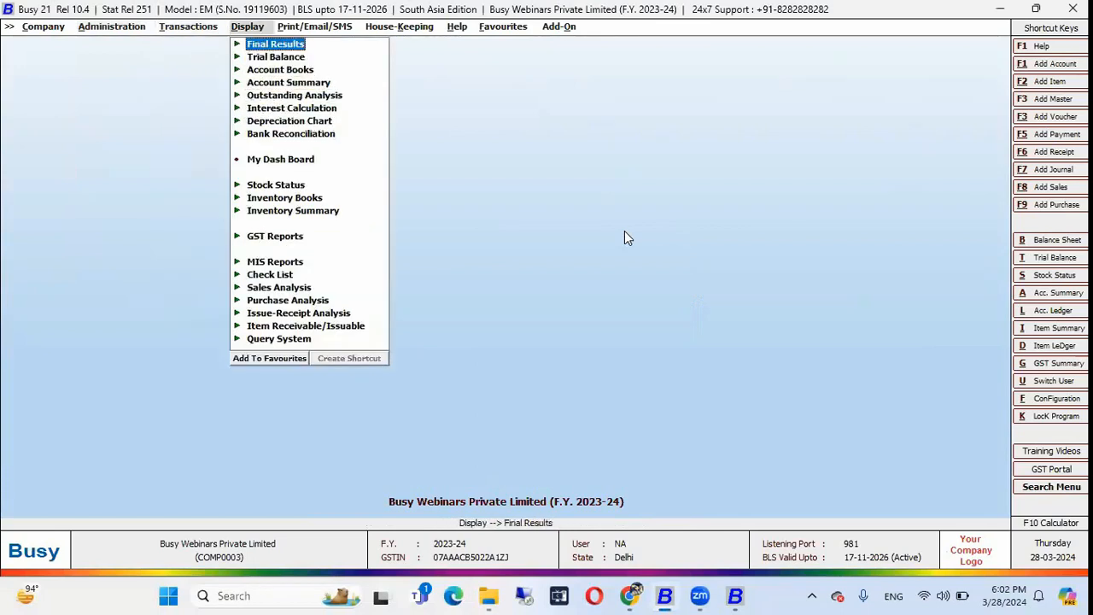
{"action": "key", "text": "Right"}
{"action": "key", "text": "Right"}
{"action": "key", "text": "Return"}
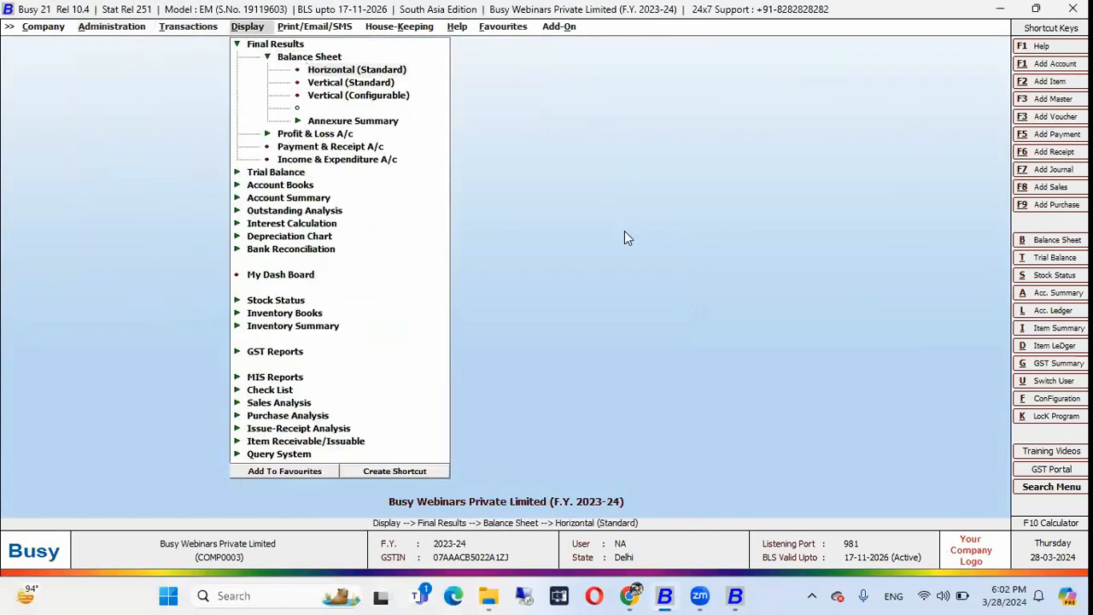
{"action": "key", "text": "Return"}
{"action": "key", "text": "Return"}
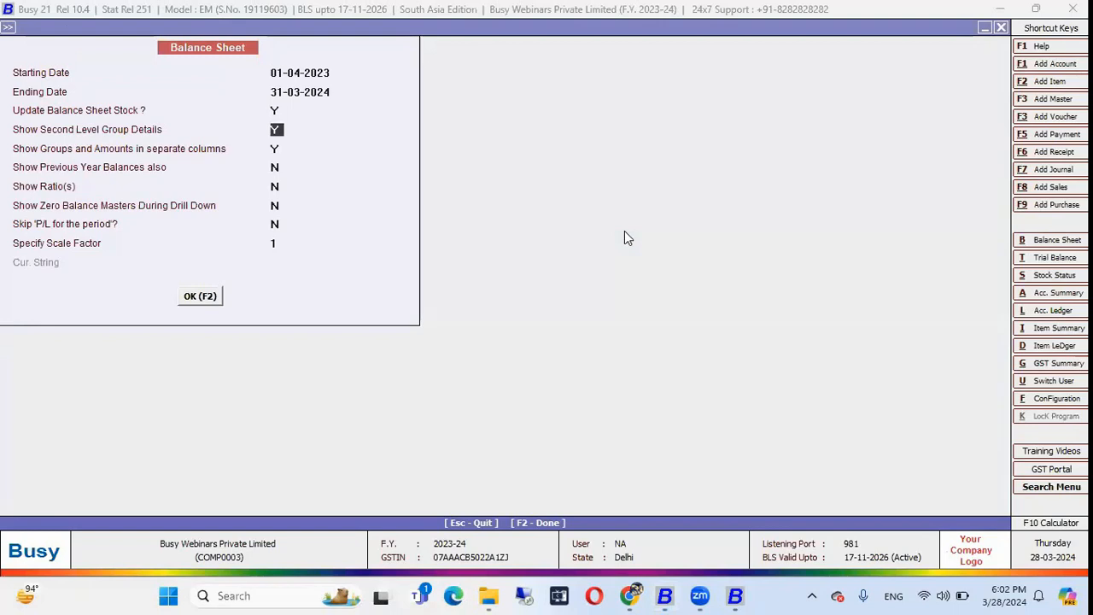
{"action": "key", "text": "Return"}
{"action": "key", "text": "F2"}
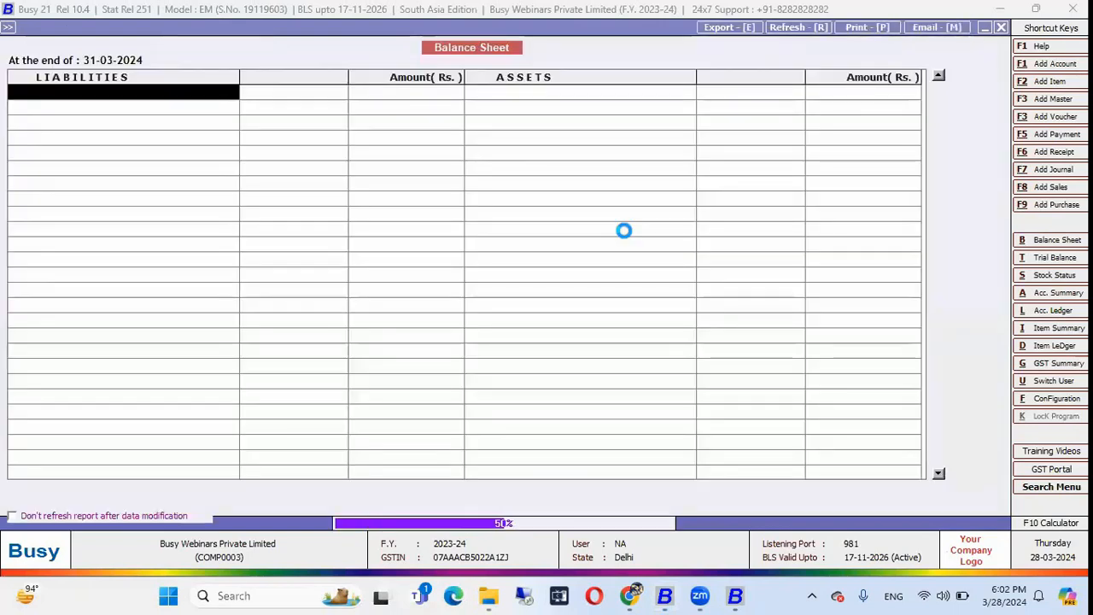
Check the Stock-in-hand amount under Current Assets in the balance sheet
{"action": "key", "text": "Down"}
{"action": "key", "text": "Down"}
{"action": "key", "text": "Down"}
{"action": "key", "text": "Down"}
{"action": "key", "text": "Down"}
{"action": "key", "text": "Down"}
{"action": "key", "text": "Right"}
{"action": "key", "text": "Right"}
{"action": "key", "text": "Left"}
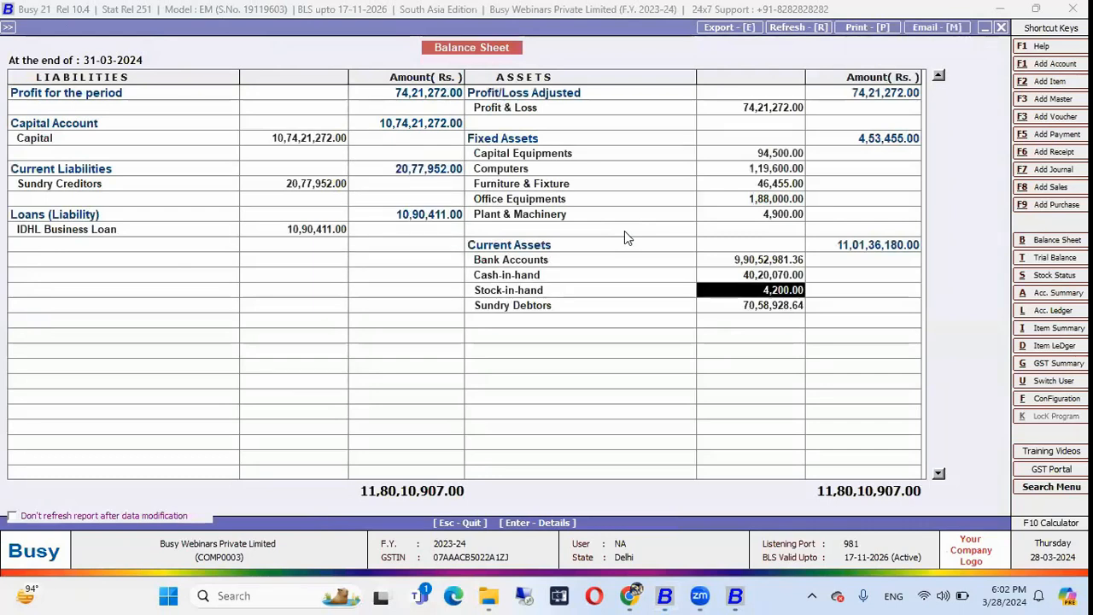
Open the Profit & Loss A/c from the balance sheet's Profit for the period and check the closing stock value
{"action": "key", "text": "Left"}
{"action": "key", "text": "Left"}
{"action": "key", "text": "Left"}
{"action": "key", "text": "Left"}
{"action": "key", "text": "Up"}
{"action": "key", "text": "Up"}
{"action": "key", "text": "Up"}
{"action": "key", "text": "Up"}
{"action": "key", "text": "Up"}
{"action": "key", "text": "Up"}
{"action": "key", "text": "Up"}
{"action": "key", "text": "Up"}
{"action": "key", "text": "Up"}
{"action": "key", "text": "Up"}
{"action": "key", "text": "Up"}
{"action": "key", "text": "Up"}
{"action": "key", "text": "Up"}
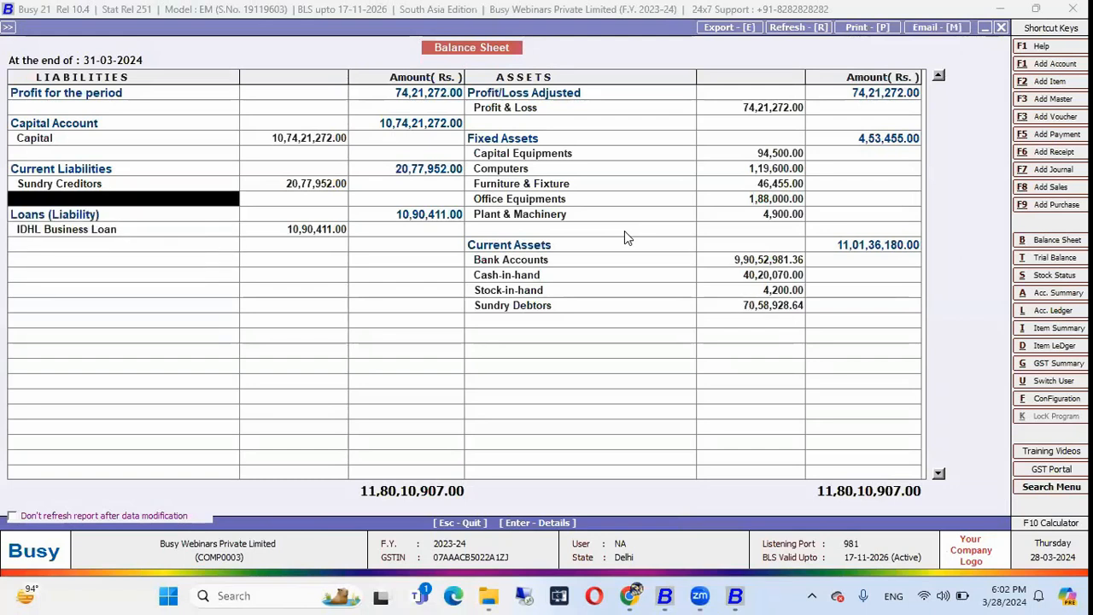
{"action": "key", "text": "Return"}
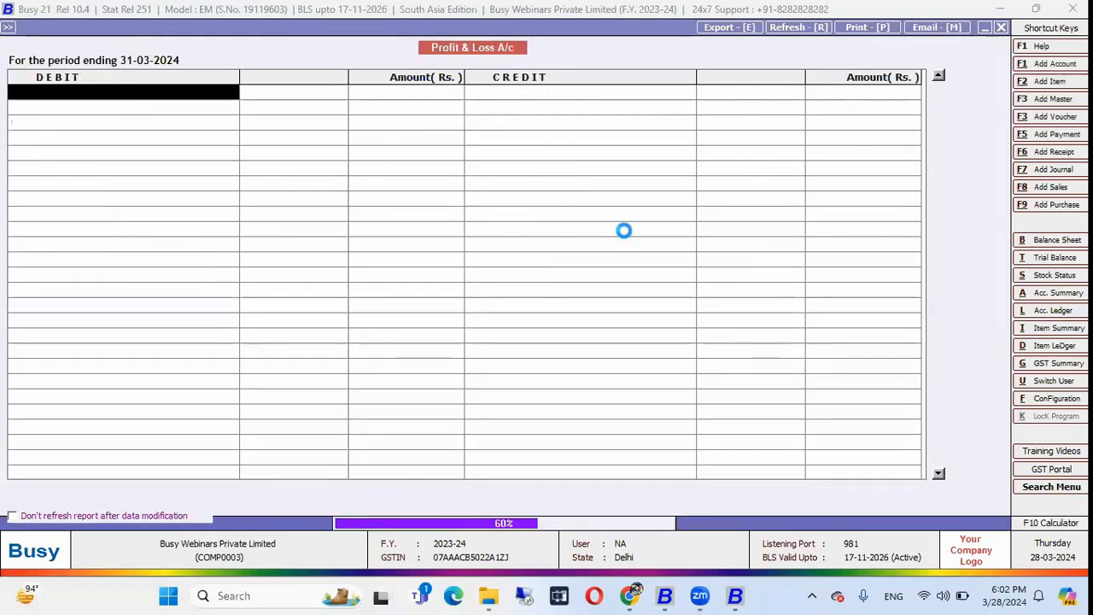
{"action": "key", "text": "Right"}
{"action": "key", "text": "Right"}
{"action": "key", "text": "Right"}
{"action": "key", "text": "Right"}
{"action": "key", "text": "Down"}
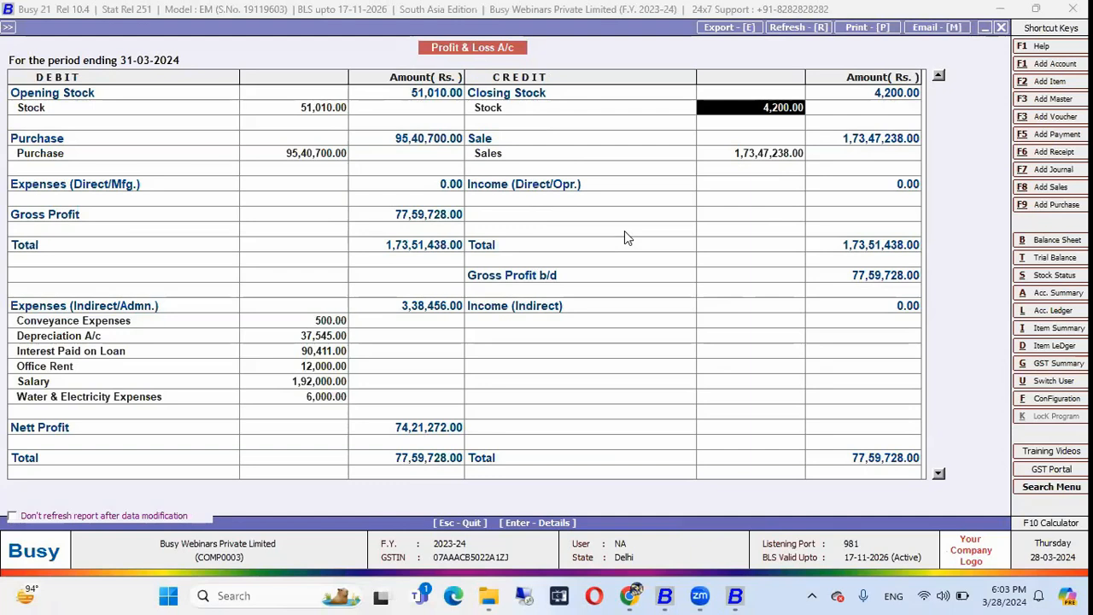
Return to the balance sheet options, review the Update Balance Sheet Stock setting, and close them
{"action": "key", "text": "b"}
{"action": "key", "text": "Escape"}
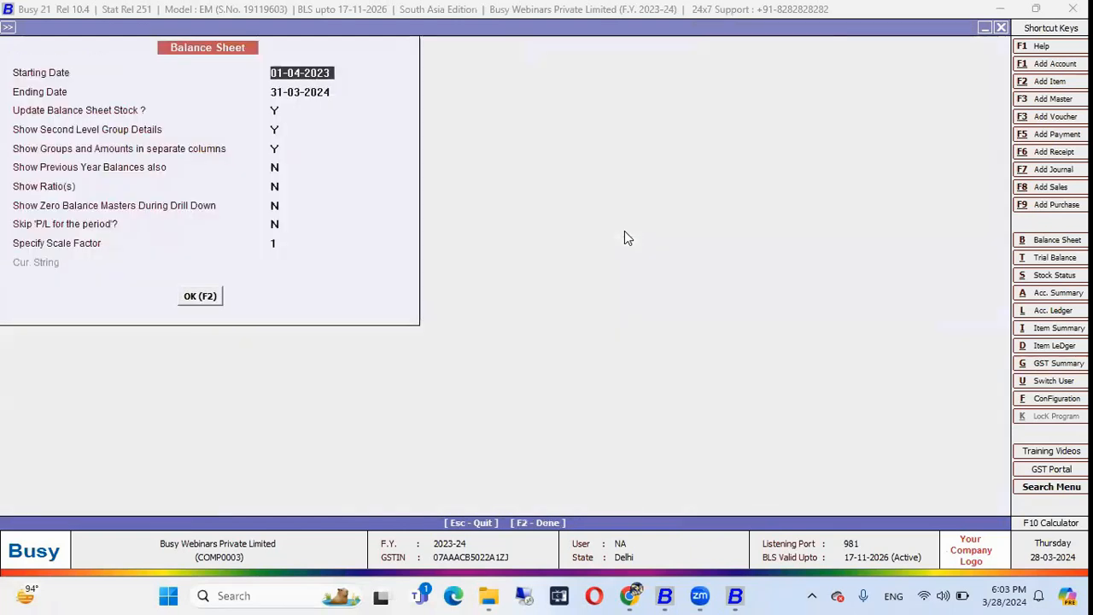
{"action": "key", "text": "Return"}
{"action": "key", "text": "Return"}
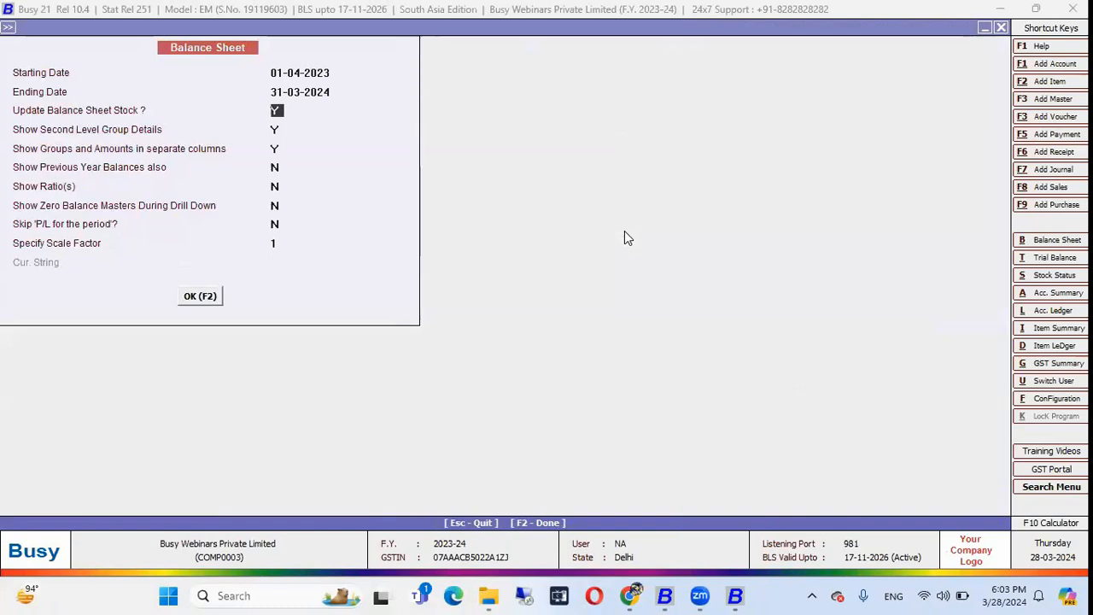
{"action": "key", "text": "Escape"}
Open the horizontal standard Profit & Loss A/c options for 01-04-2023 to 31-03-2024 and set Update Closing Stock to Y
{"action": "key", "text": "Down"}
{"action": "key", "text": "Down"}
{"action": "key", "text": "Down"}
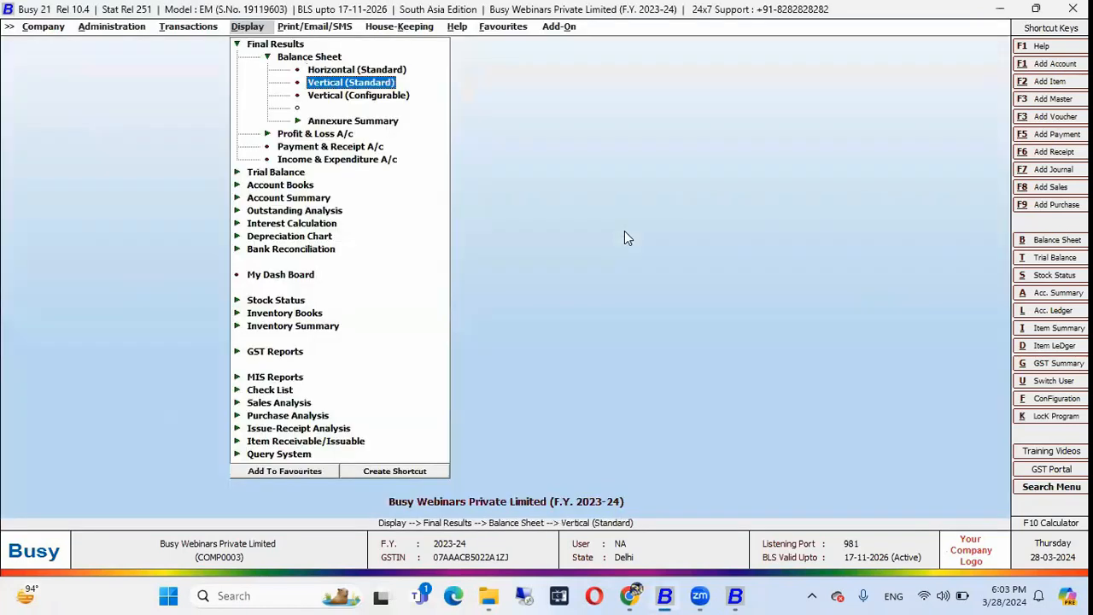
{"action": "key", "text": "Down"}
{"action": "key", "text": "Down"}
{"action": "key", "text": "Return"}
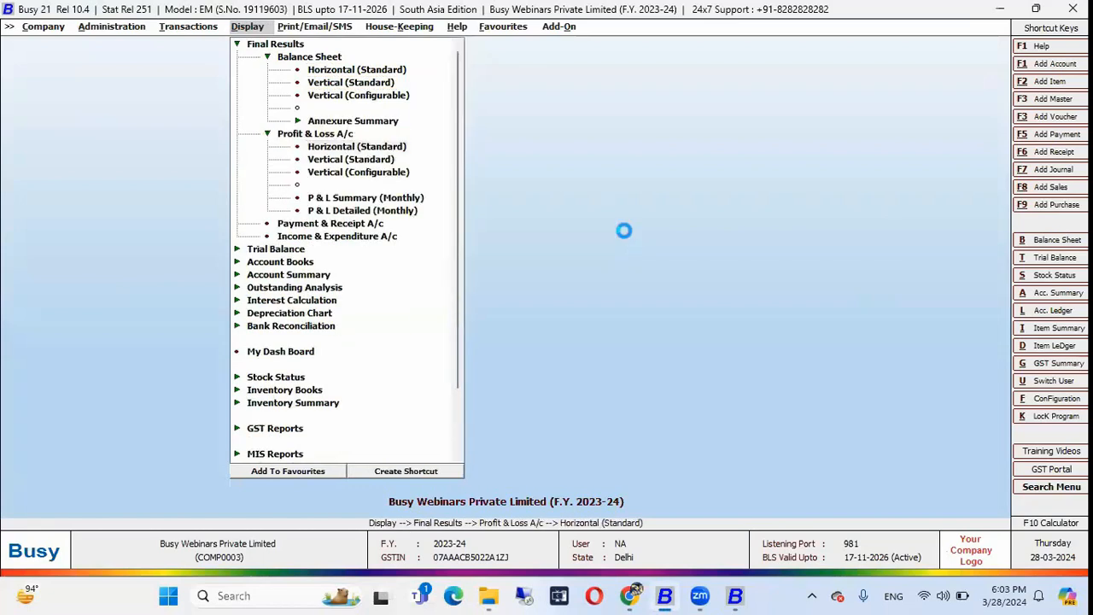
{"action": "key", "text": "Return"}
{"action": "key", "text": "Return"}
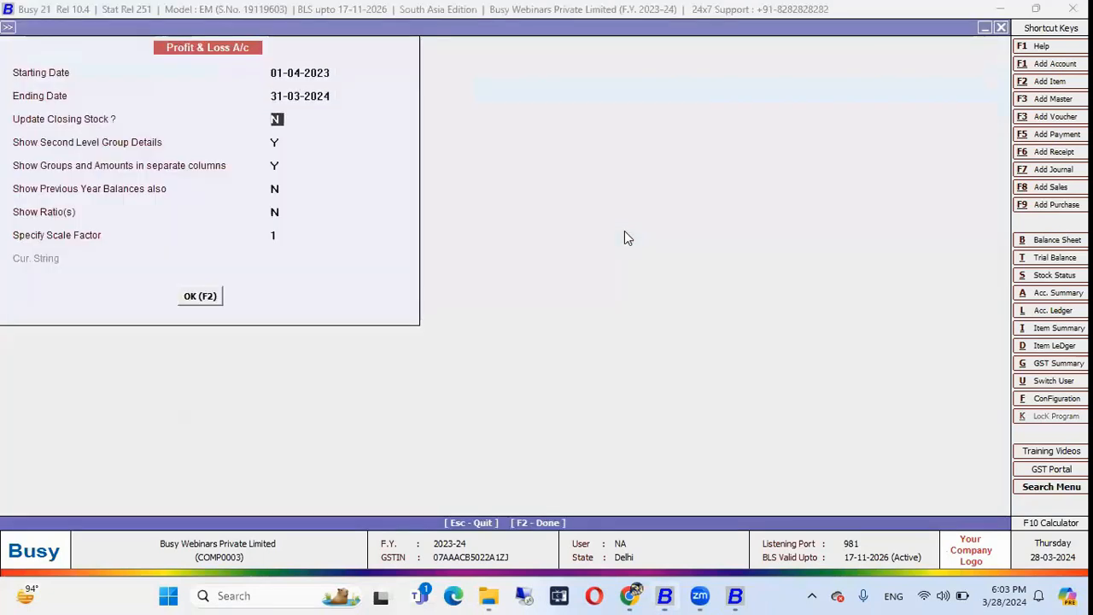
{"action": "key", "text": "y"}
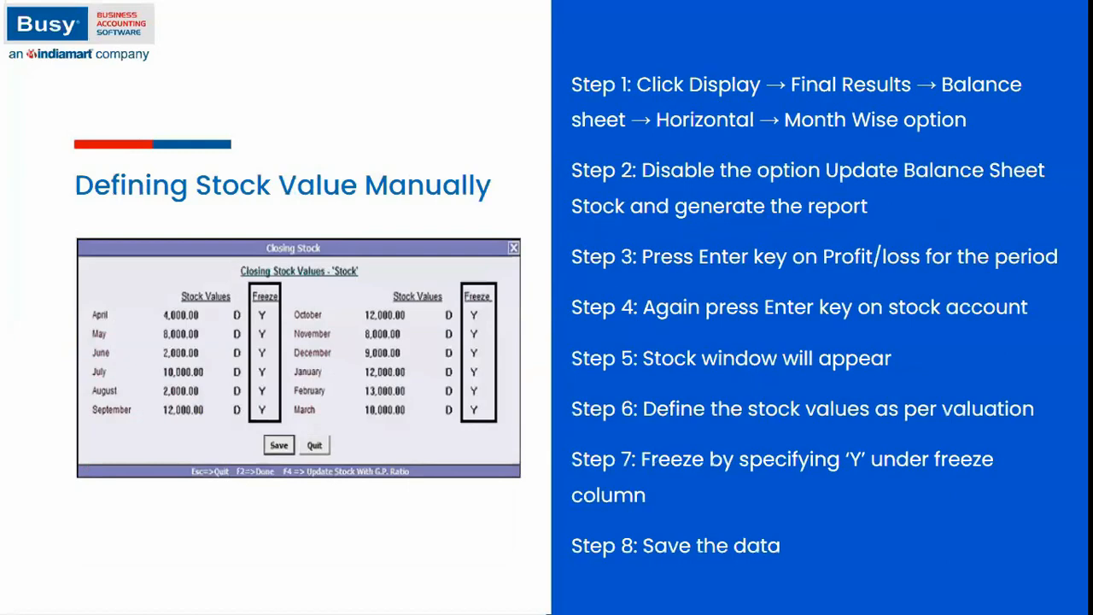
Switch back to Busy, generate the Profit & Loss A/c for the period ending 31-03-2024, and go to its Closing Stock entry
{"action": "key", "text": "alt+Tab"}
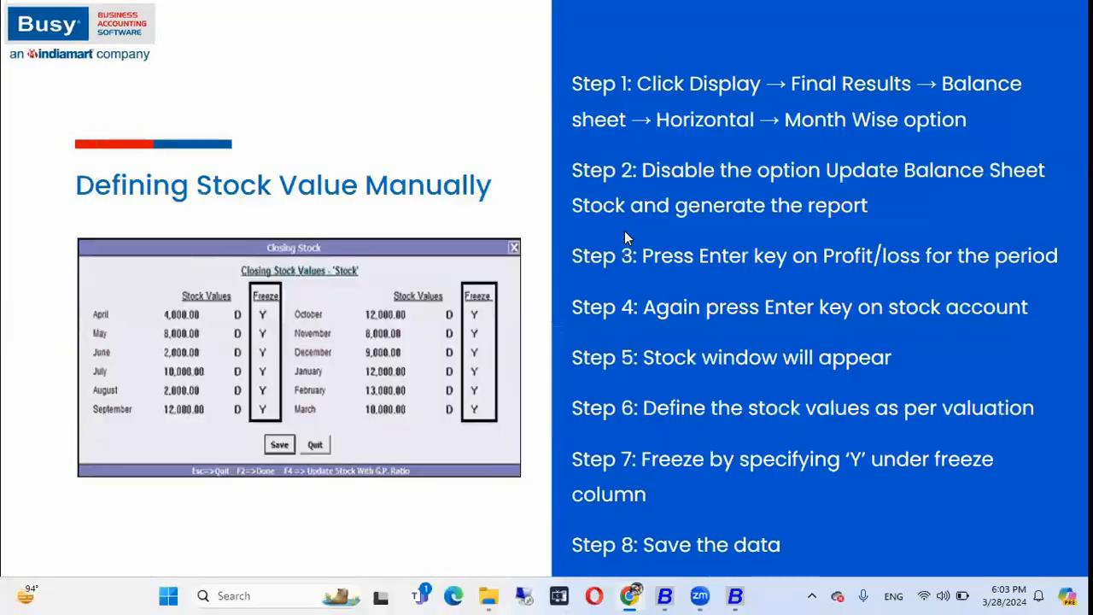
{"action": "key", "text": "Return"}
{"action": "key", "text": "F2"}
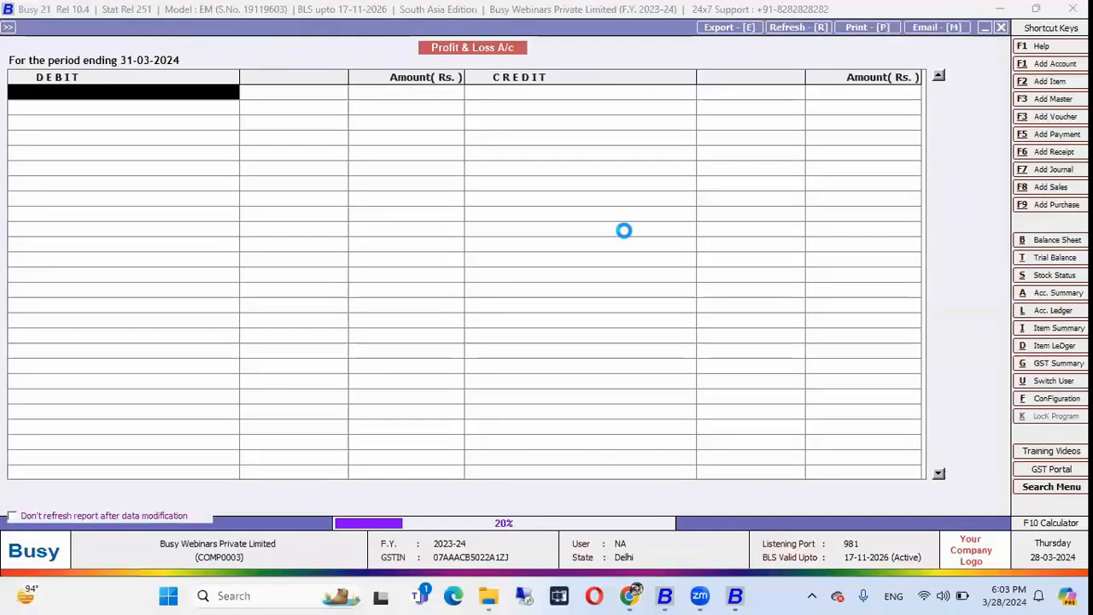
{"action": "key", "text": "Right"}
{"action": "key", "text": "Right"}
{"action": "key", "text": "Right"}
{"action": "key", "text": "Right"}
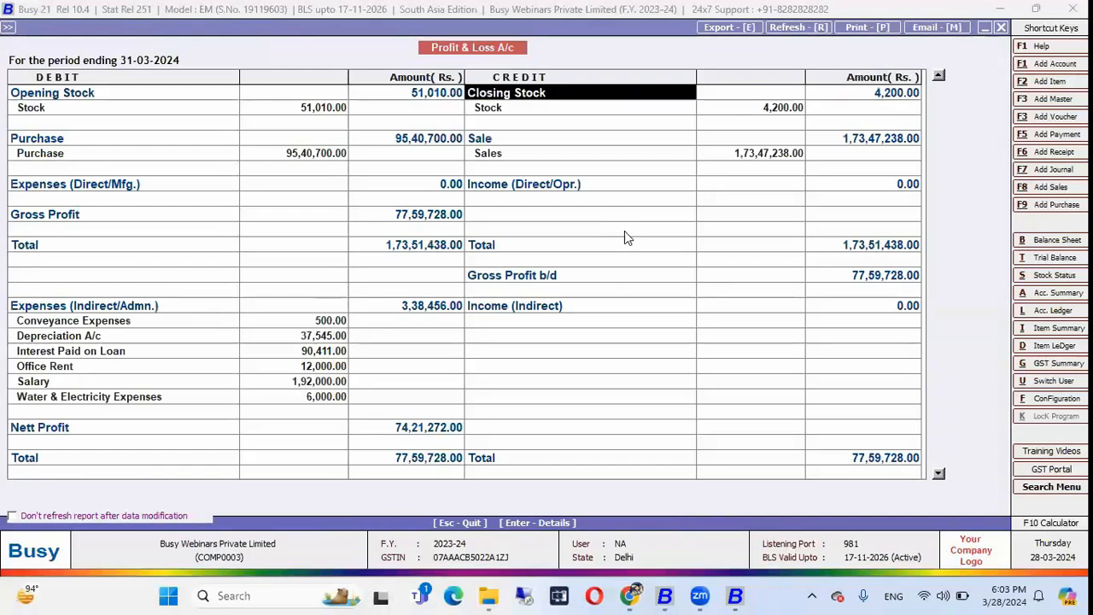
Open the Stock account's month-wise closing stock values, review their freeze settings, quit without saving, and close the Profit & Loss A/c
{"action": "key", "text": "Down"}
{"action": "key", "text": "Return"}
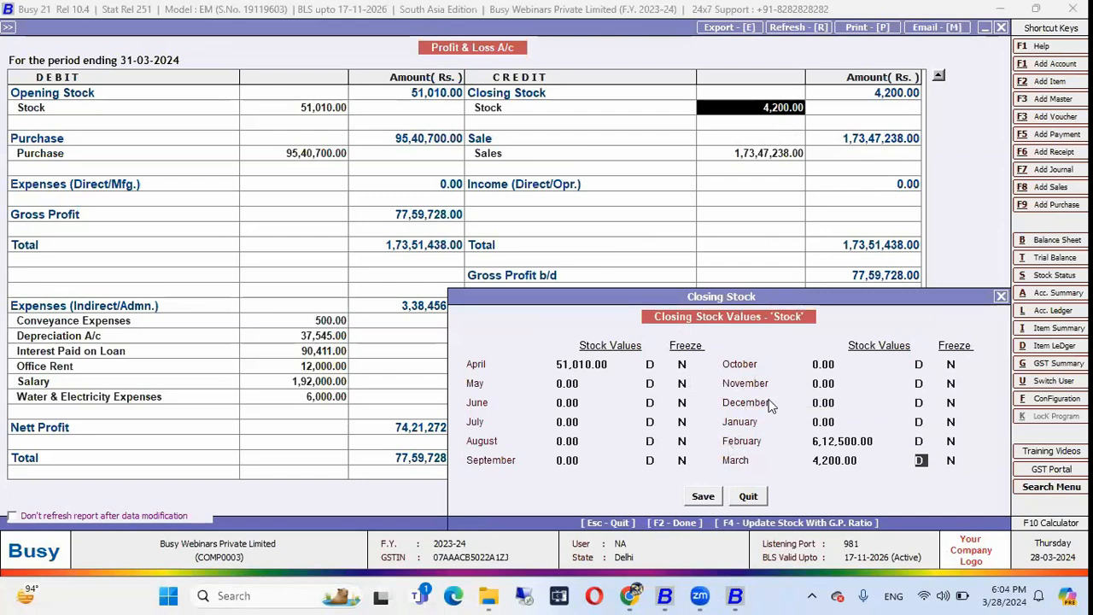
{"action": "left_click", "coordinate": [749, 496]}
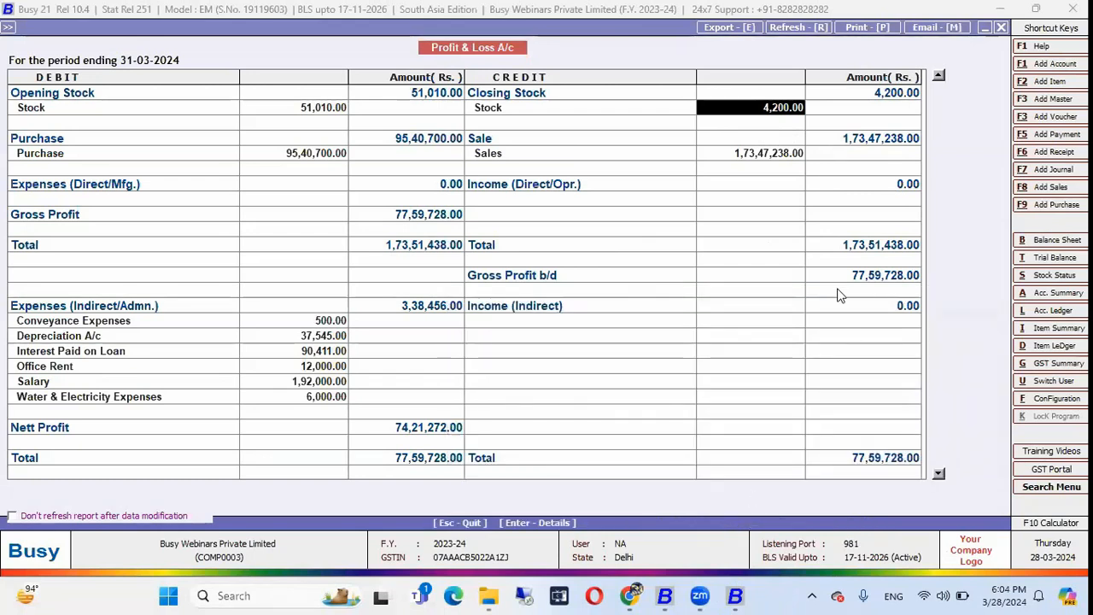
{"action": "key", "text": "Escape"}
{"action": "key", "text": "Escape"}
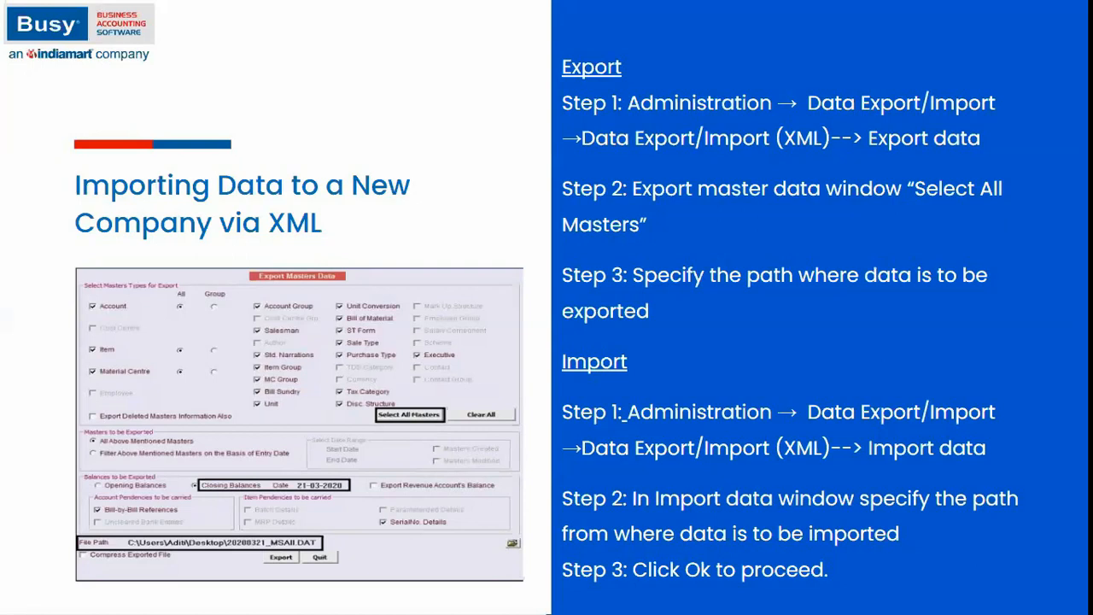
Switch back to Busy from the slides and open the XML data export form for masters
{"action": "key", "text": "alt+Tab"}
{"action": "key", "text": "Left"}
{"action": "key", "text": "Left"}
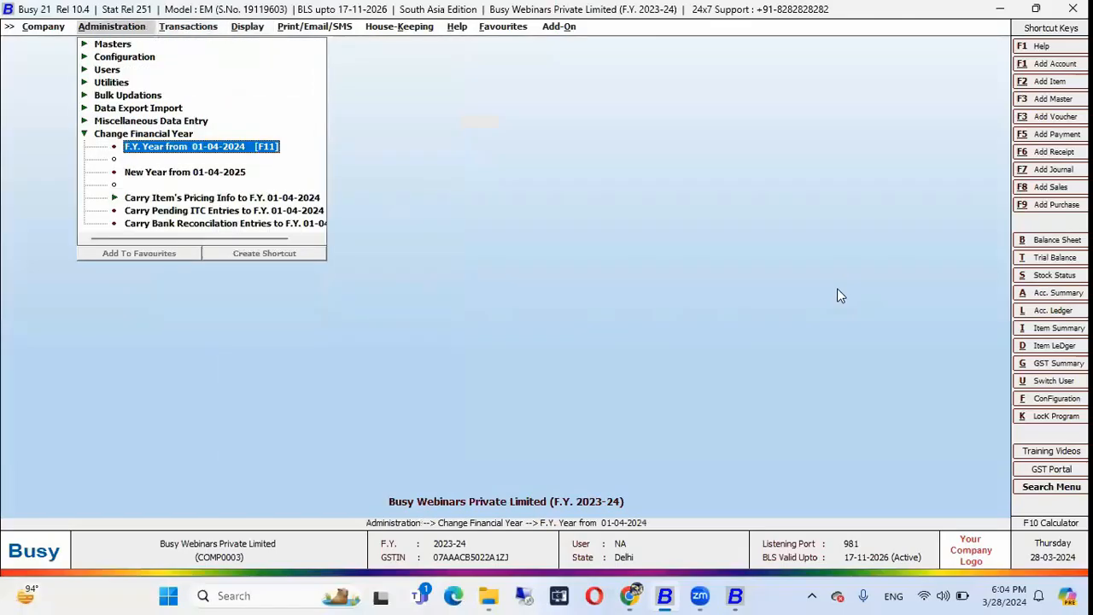
{"action": "key", "text": "Escape"}
{"action": "key", "text": "Up"}
{"action": "key", "text": "Up"}
{"action": "key", "text": "Return"}
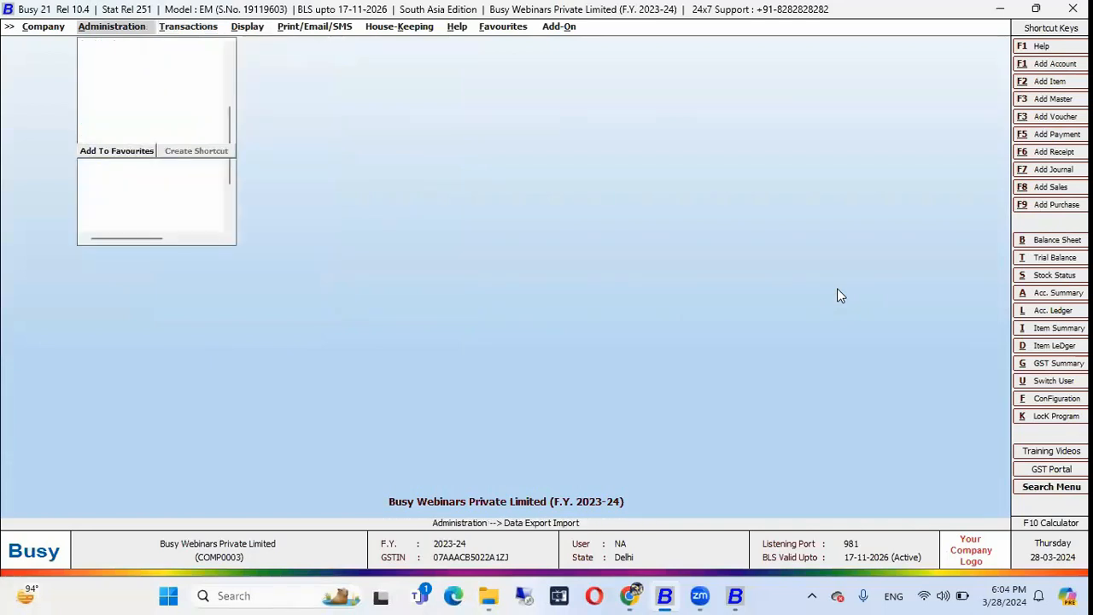
{"action": "key", "text": "Down"}
{"action": "key", "text": "Return"}
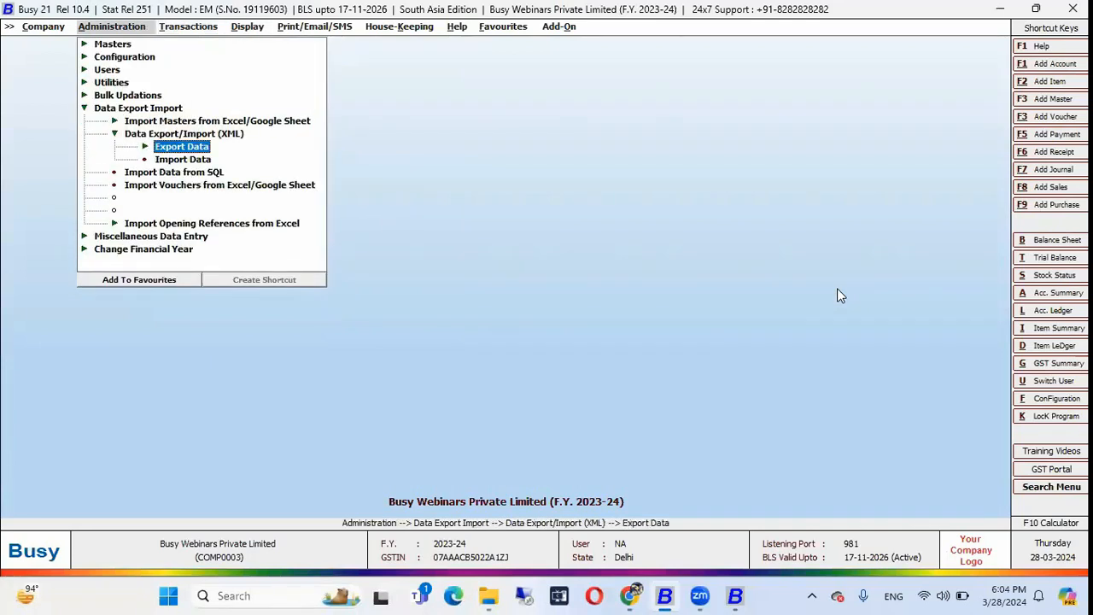
{"action": "key", "text": "Return"}
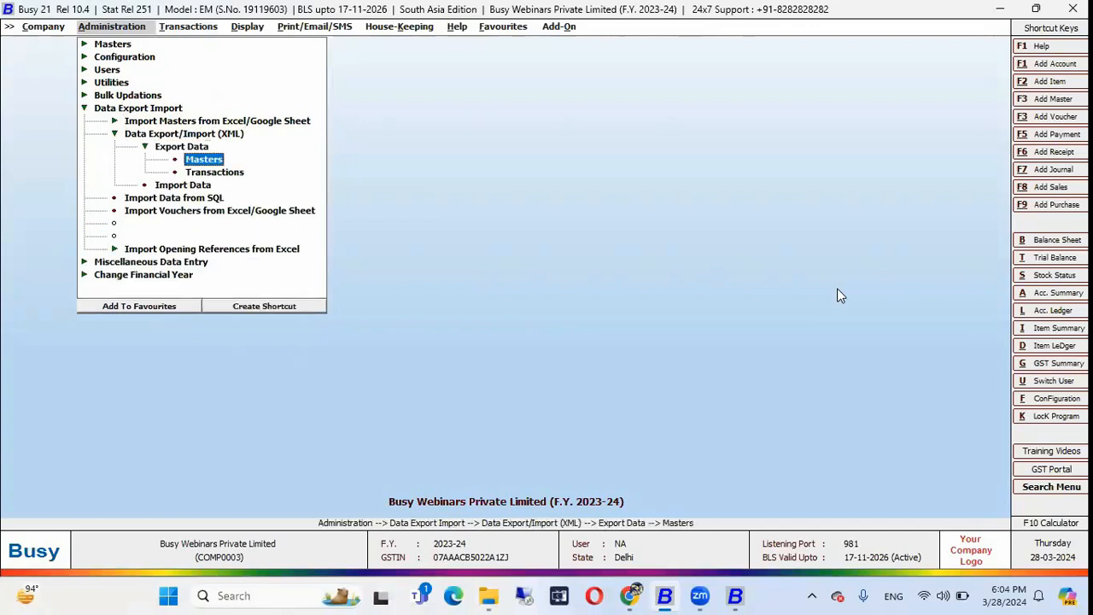
{"action": "key", "text": "Down"}
{"action": "key", "text": "Up"}
{"action": "key", "text": "Return"}
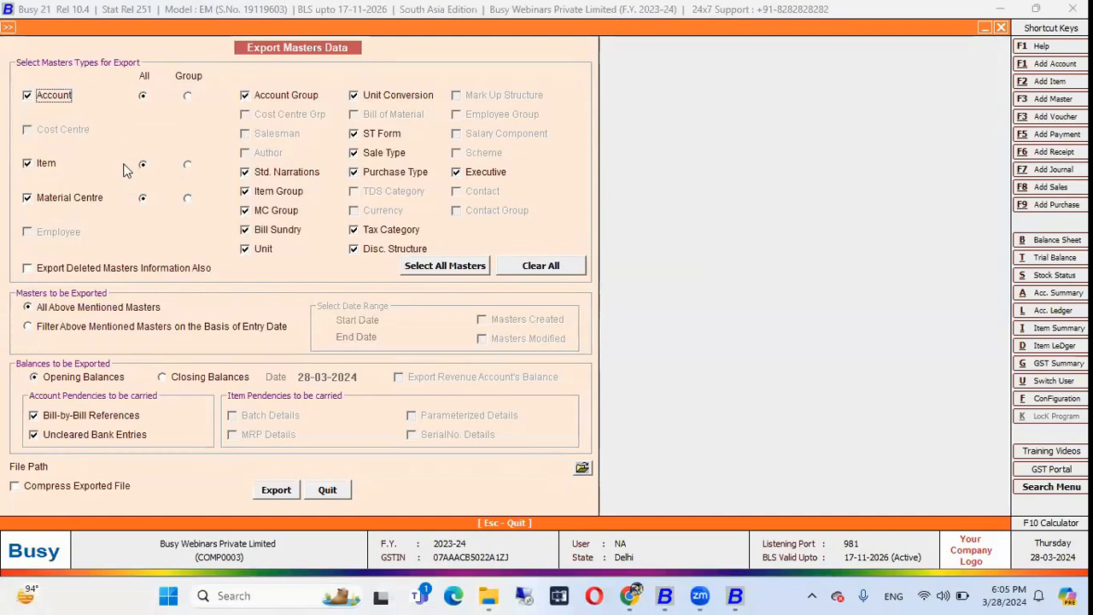
Set the masters export to closing balances dated 28-03-2024 with the Desktop as destination, and quit without exporting
{"action": "left_click", "coordinate": [203, 381]}
{"action": "left_click", "coordinate": [363, 378]}
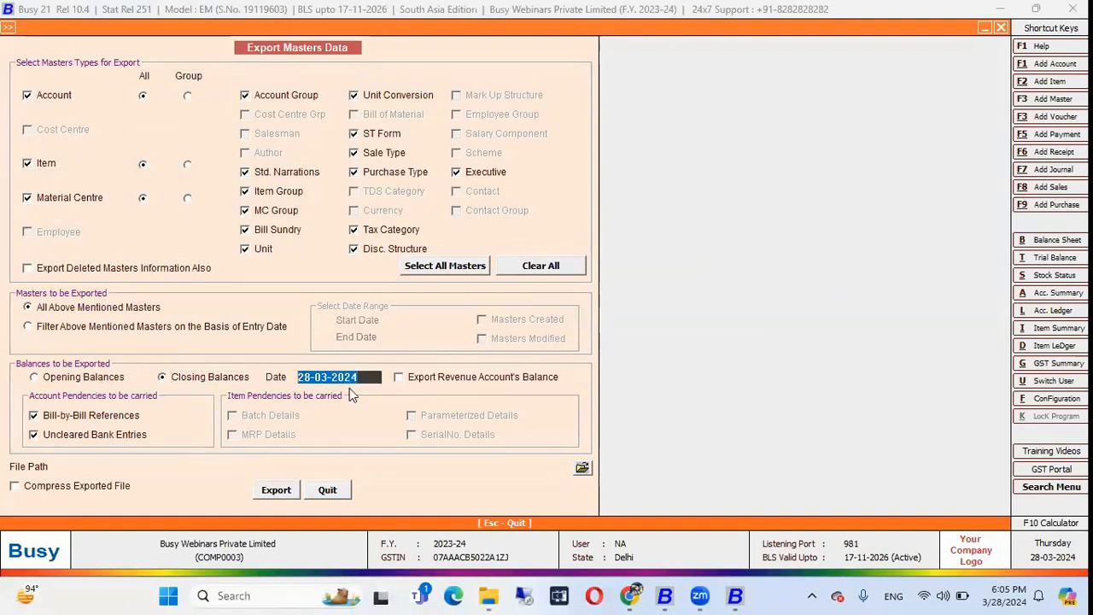
{"action": "left_click", "coordinate": [582, 468]}
{"action": "left_click", "coordinate": [481, 248]}
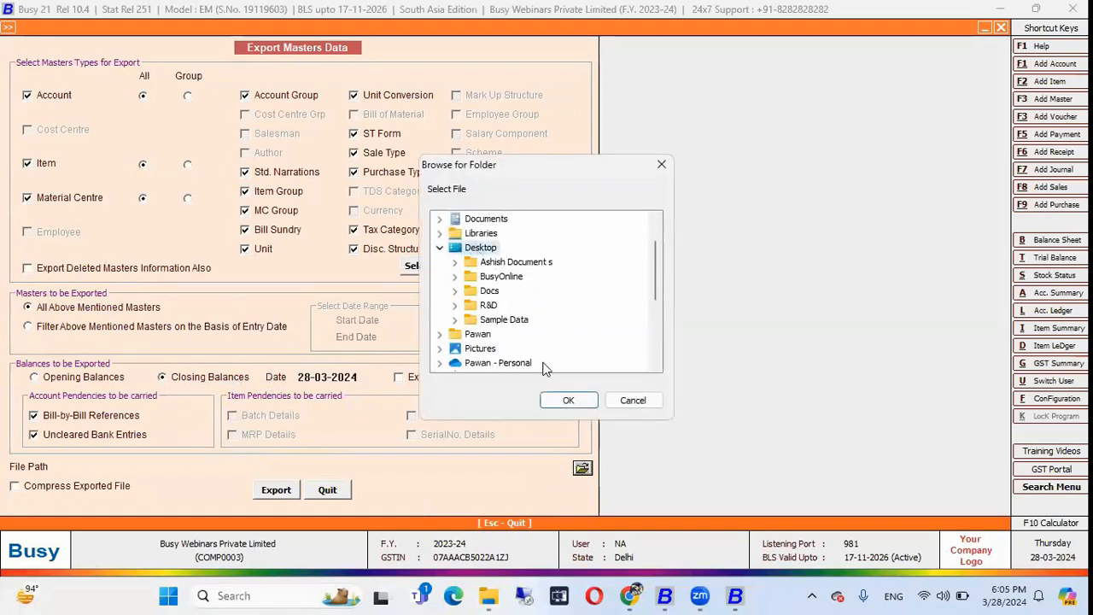
{"action": "left_click", "coordinate": [560, 400]}
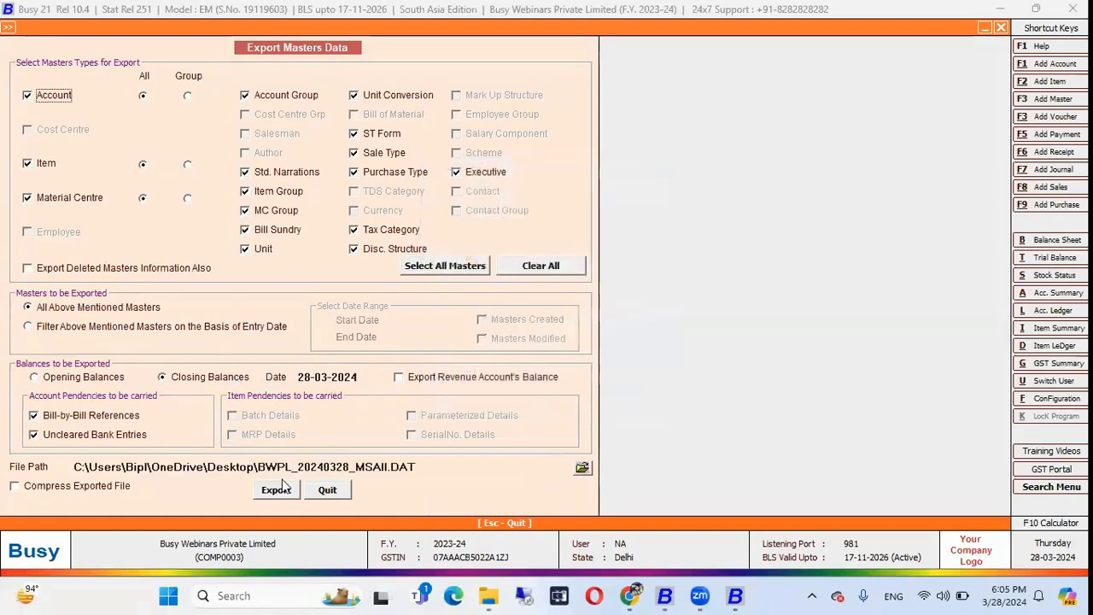
{"action": "left_click", "coordinate": [323, 492]}
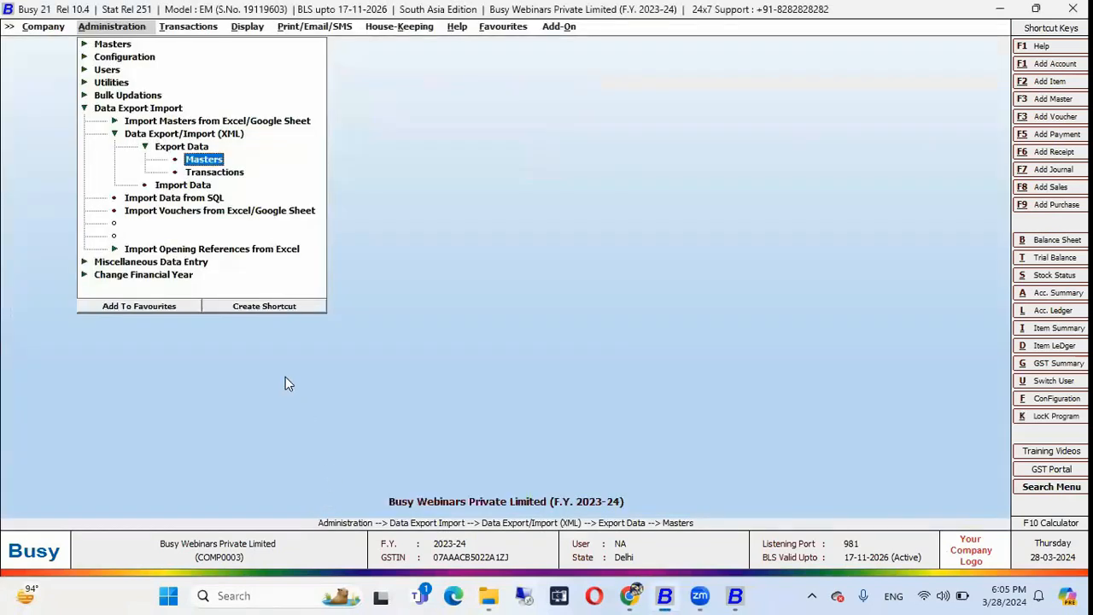
Open the XML data import, select BWPL_20240326_MSAll.DAT from the Desktop, and load its summary
{"action": "key", "text": "Escape"}
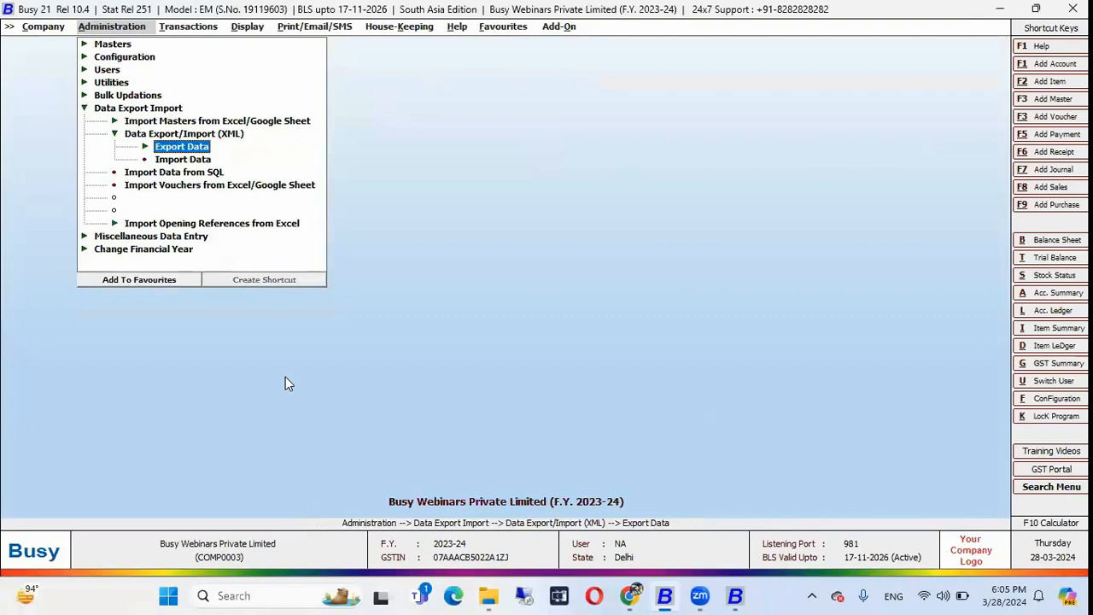
{"action": "key", "text": "Down"}
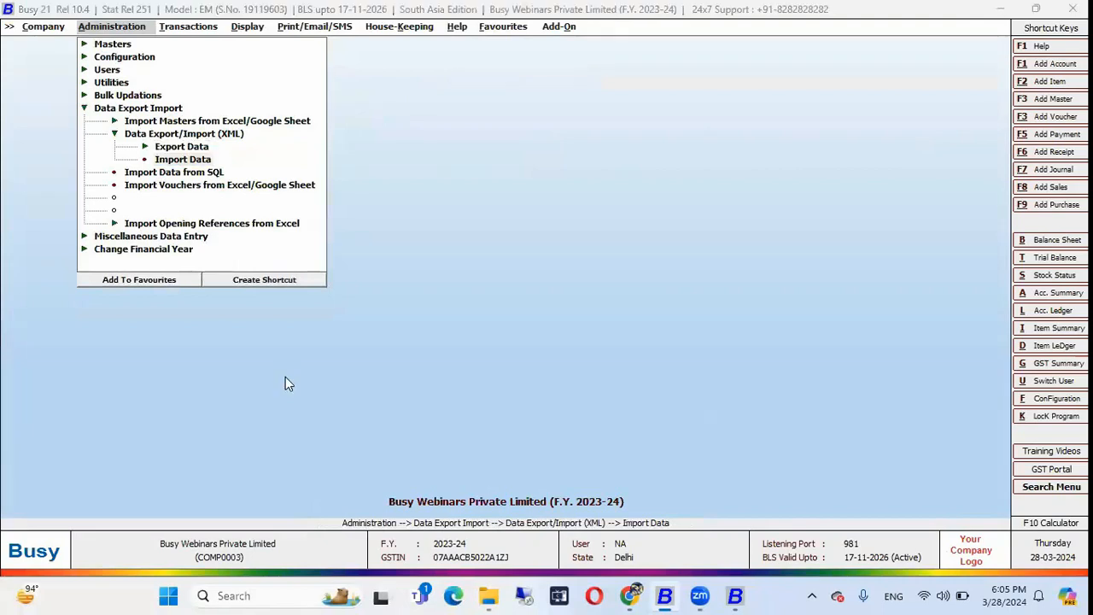
{"action": "key", "text": "Return"}
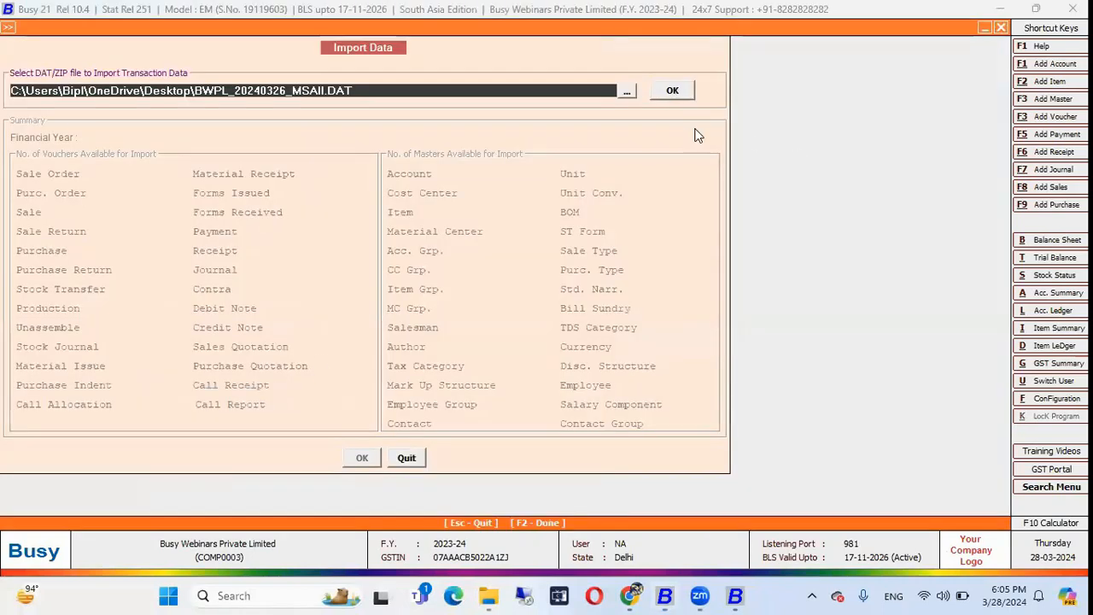
{"action": "left_click", "coordinate": [628, 94]}
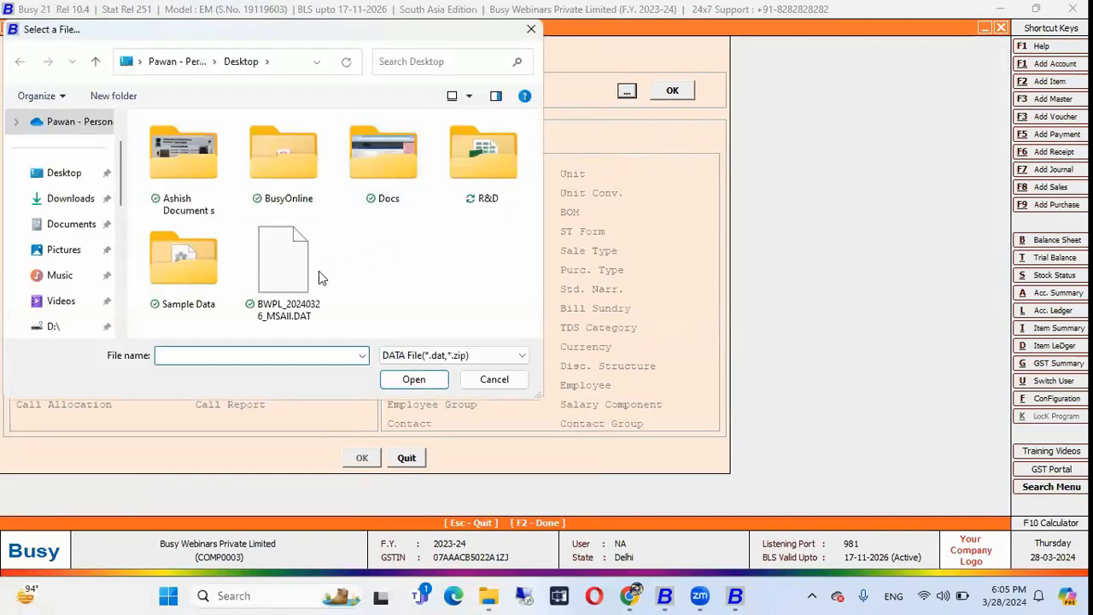
{"action": "double_click", "coordinate": [314, 274]}
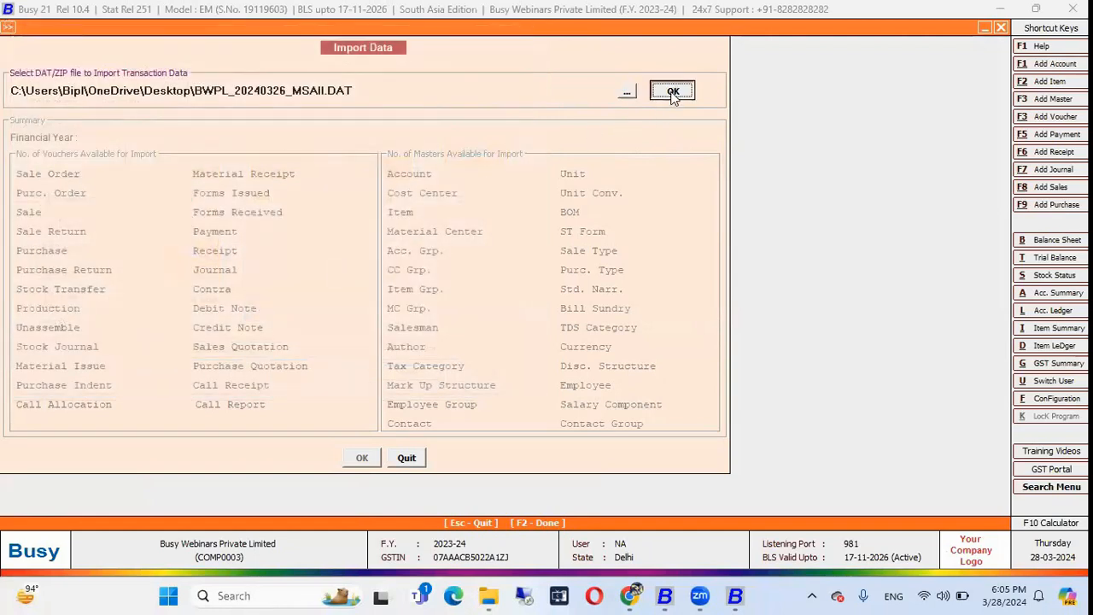
{"action": "left_click", "coordinate": [672, 91]}
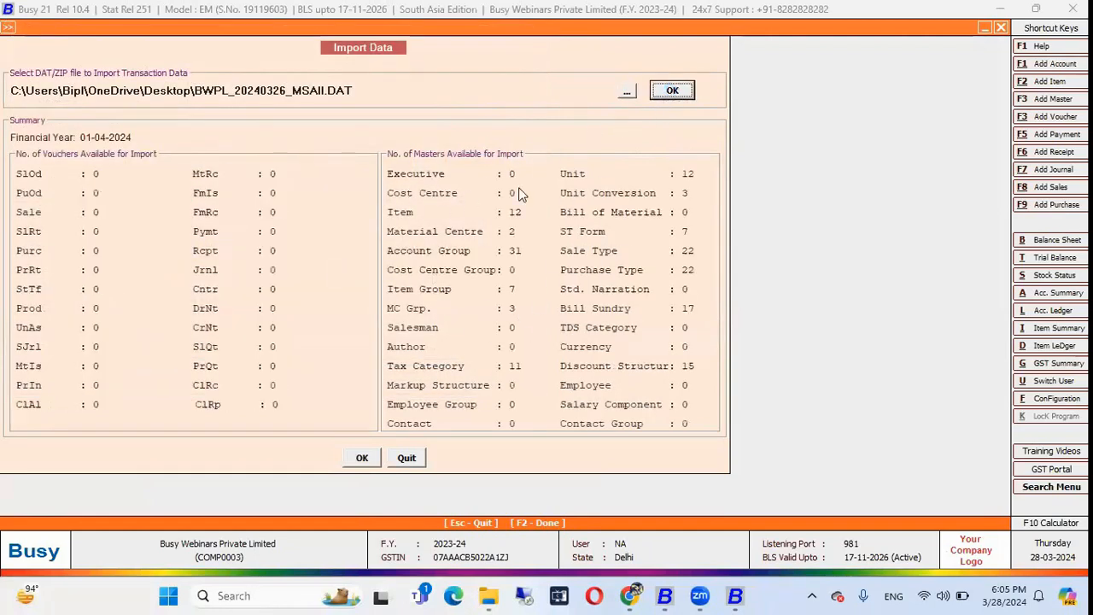
Review the masters and opening balance update options for the import, and quit without importing
{"action": "left_click", "coordinate": [362, 458]}
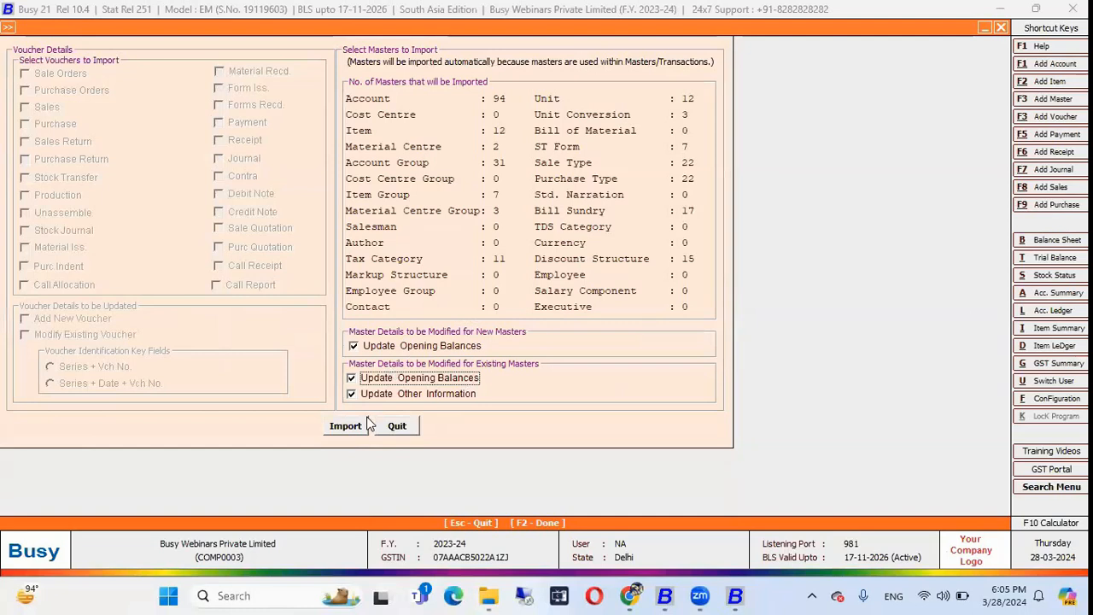
{"action": "left_click", "coordinate": [397, 426]}
{"action": "key", "text": "Escape"}
{"action": "key", "text": "Escape"}
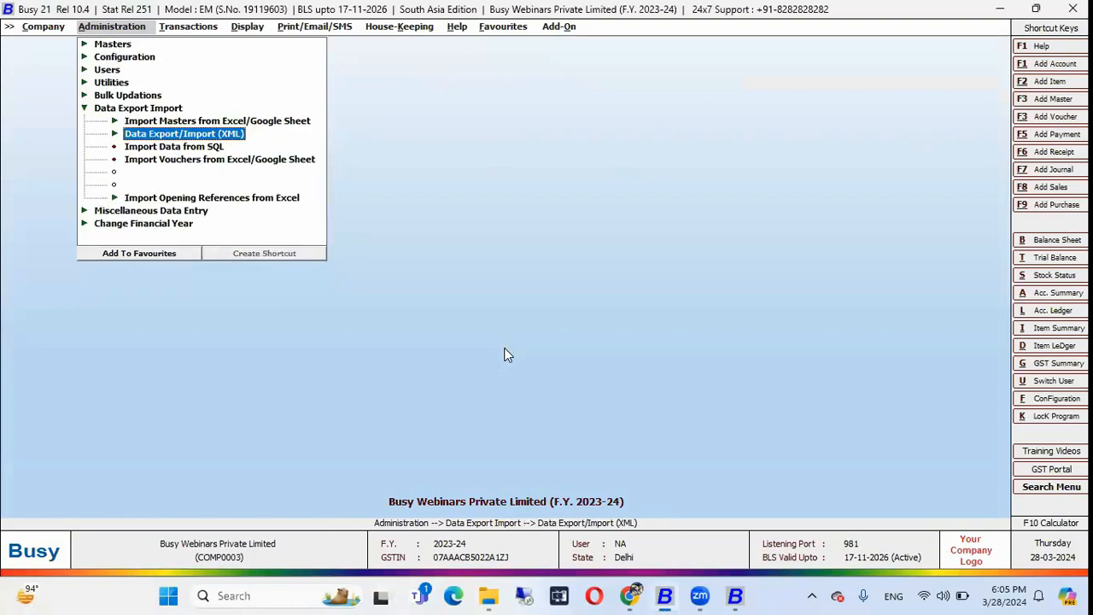
{"action": "key", "text": "Escape"}
Switch to the Changing Financial Year presentation in Chrome and advance to the slide on reflecting the opening stock balance
{"action": "key", "text": "alt+Tab"}
{"action": "key", "text": "alt+Tab"}
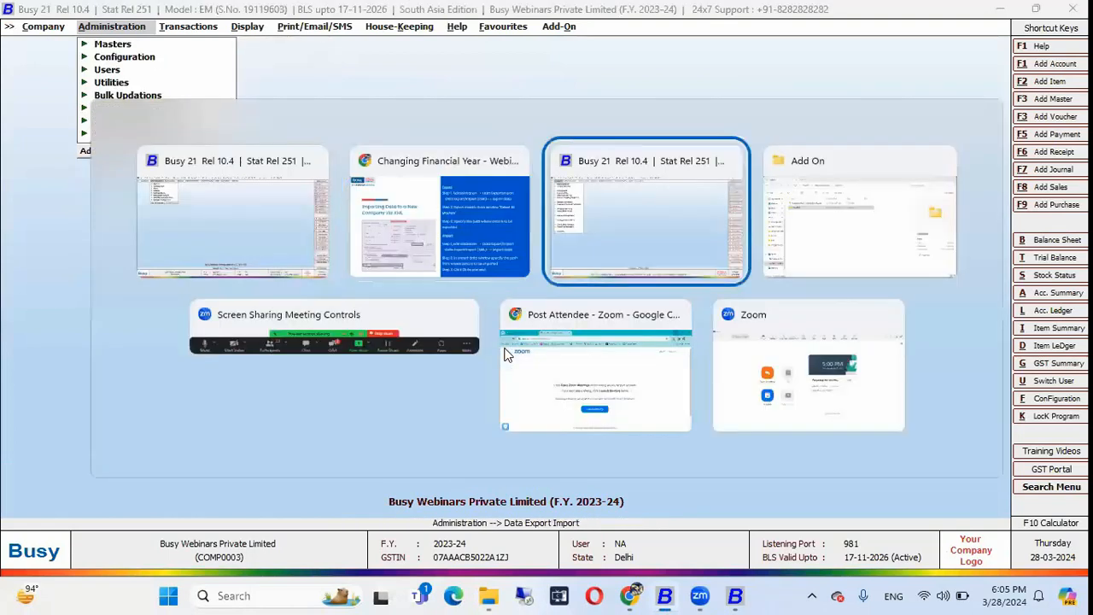
{"action": "key", "text": "alt+Tab"}
{"action": "key", "text": "Tab"}
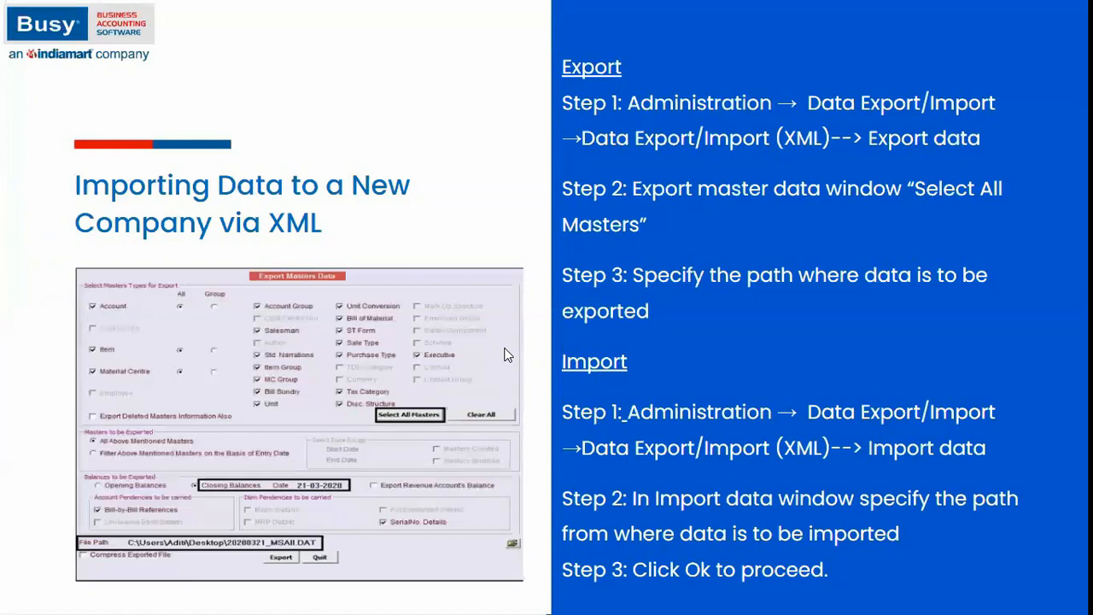
{"action": "key", "text": "Right"}
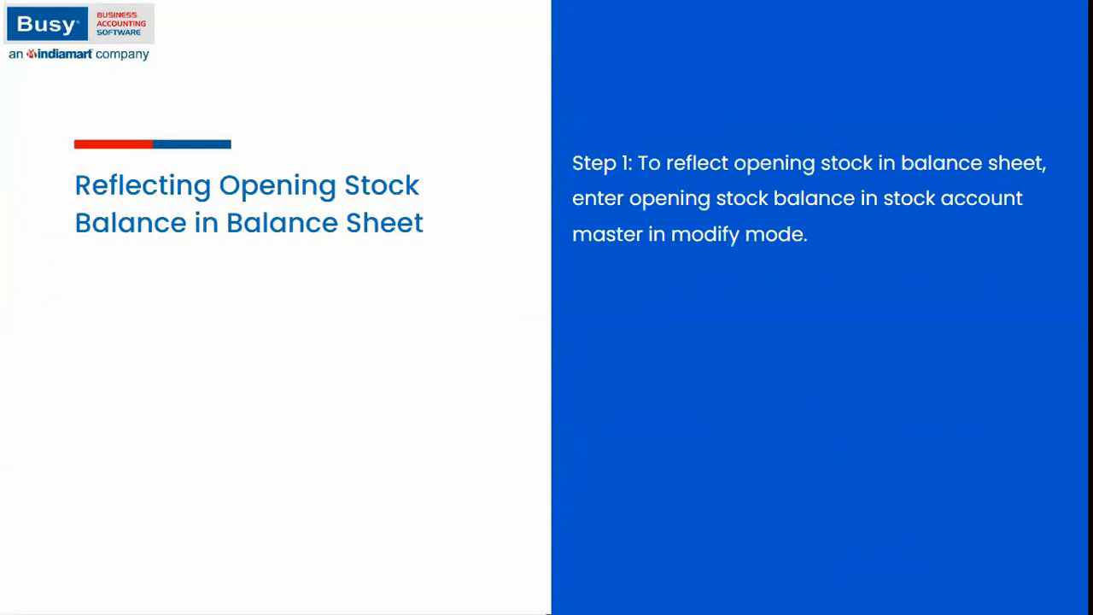
Switch back to Busy and open the balance sheet options for 01-04-2023 to 31-03-2024
{"action": "key", "text": "alt+Tab"}
{"action": "key", "text": "alt+Tab"}
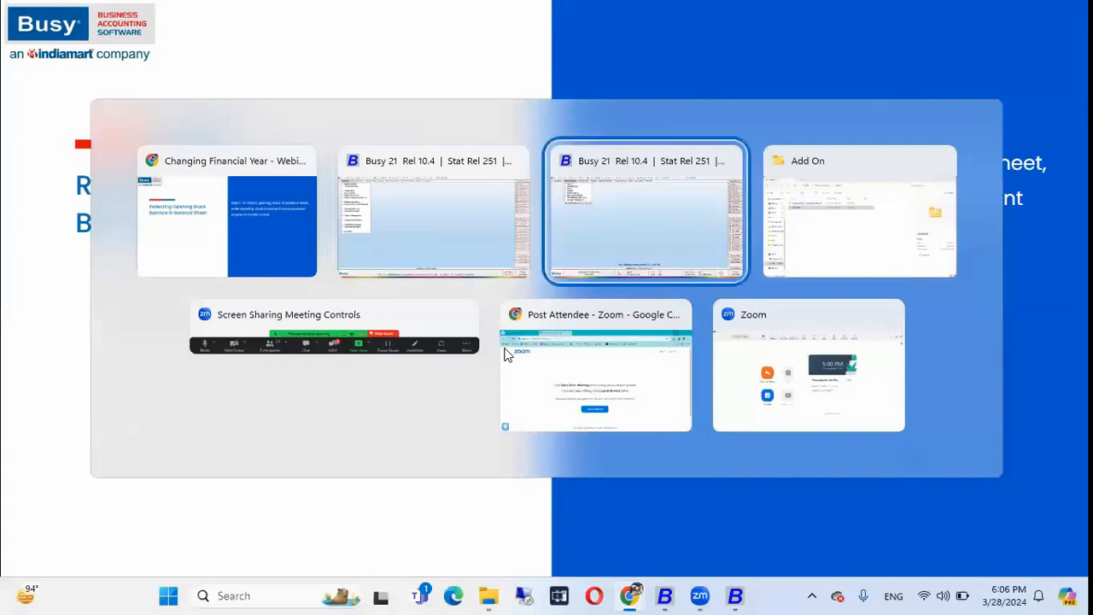
{"action": "key", "text": "Right"}
{"action": "key", "text": "Right"}
{"action": "key", "text": "Up"}
{"action": "key", "text": "Up"}
{"action": "key", "text": "Up"}
{"action": "key", "text": "Up"}
{"action": "key", "text": "Up"}
{"action": "key", "text": "Return"}
{"action": "key", "text": "Return"}
{"action": "key", "text": "Return"}
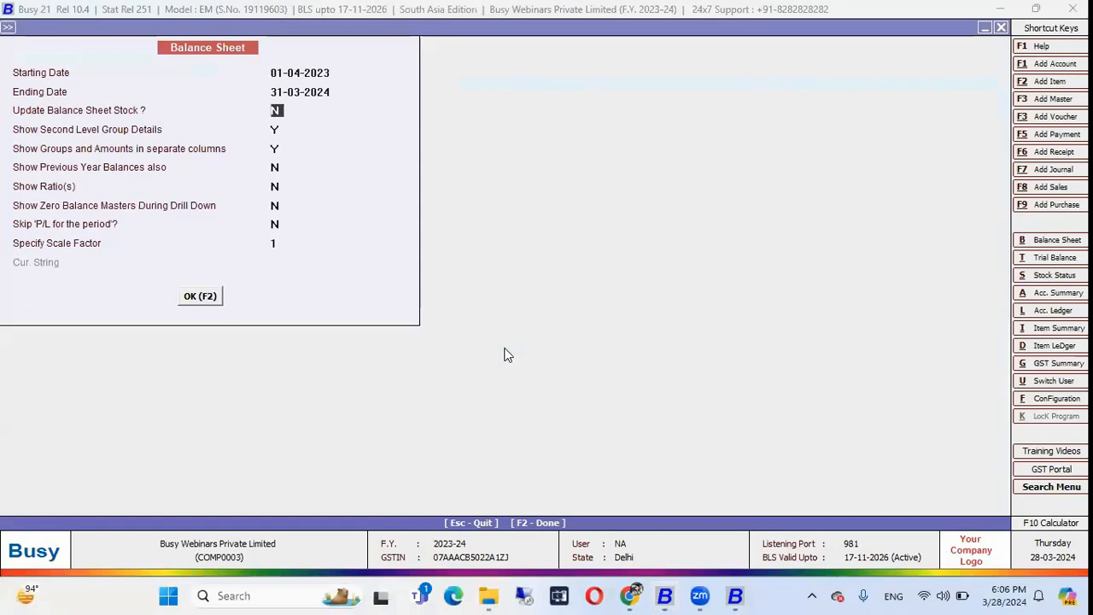
Generate the F.Y. 2023-24 balance sheet with Update Balance Sheet Stock at N, look over both sides, and close the report
{"action": "key", "text": "Return"}
{"action": "key", "text": "F2"}
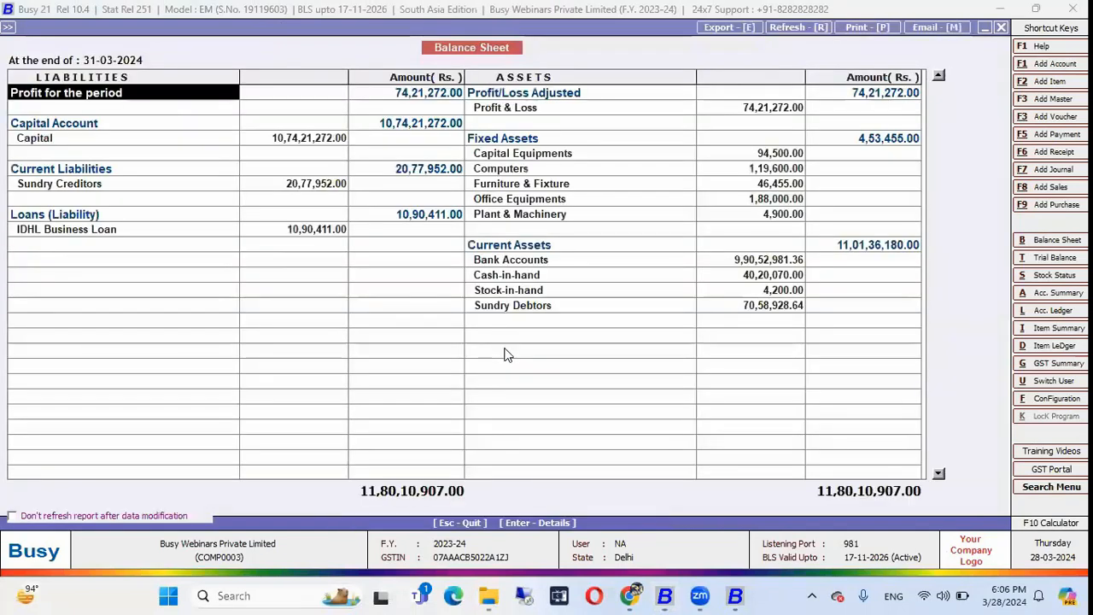
{"action": "key", "text": "Right"}
{"action": "key", "text": "Right"}
{"action": "key", "text": "Left"}
{"action": "key", "text": "Left"}
{"action": "key", "text": "Escape"}
{"action": "key", "text": "Escape"}
Change the financial year to the one starting 01-04-2024 without carrying forward the balances
{"action": "key", "text": "Left"}
{"action": "key", "text": "Left"}
{"action": "key", "text": "Down"}
{"action": "key", "text": "Down"}
{"action": "key", "text": "Return"}
{"action": "key", "text": "Return"}
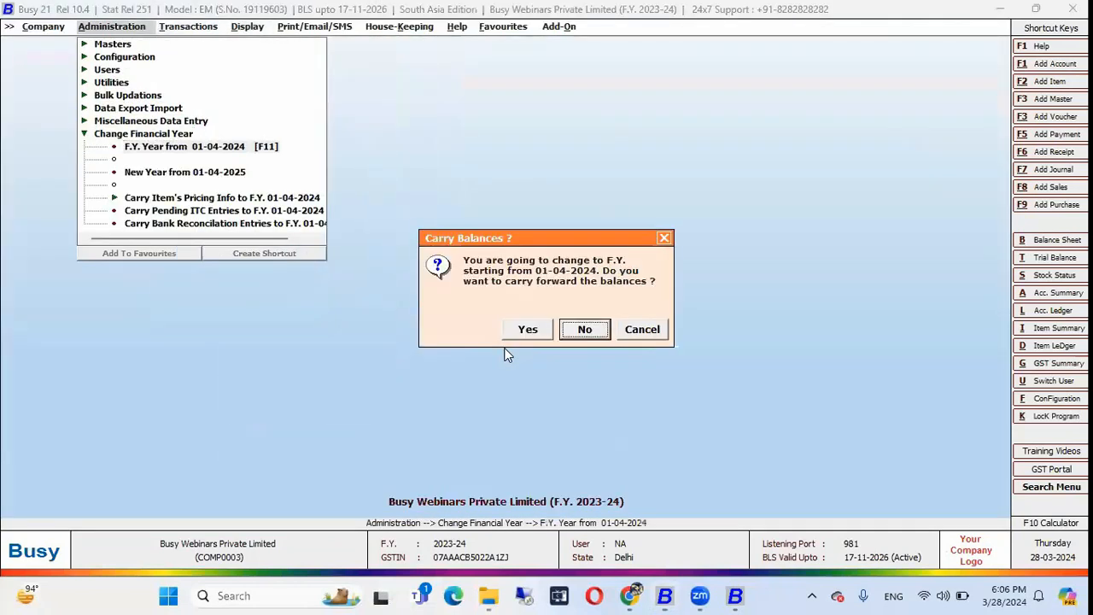
{"action": "key", "text": "Return"}
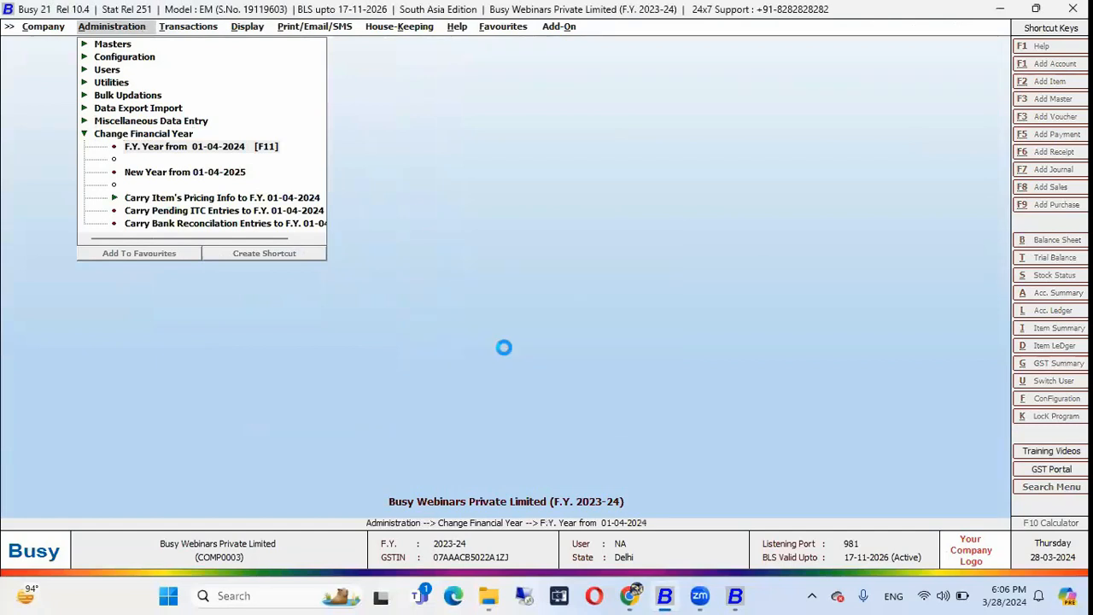
{"action": "key", "text": "Return"}
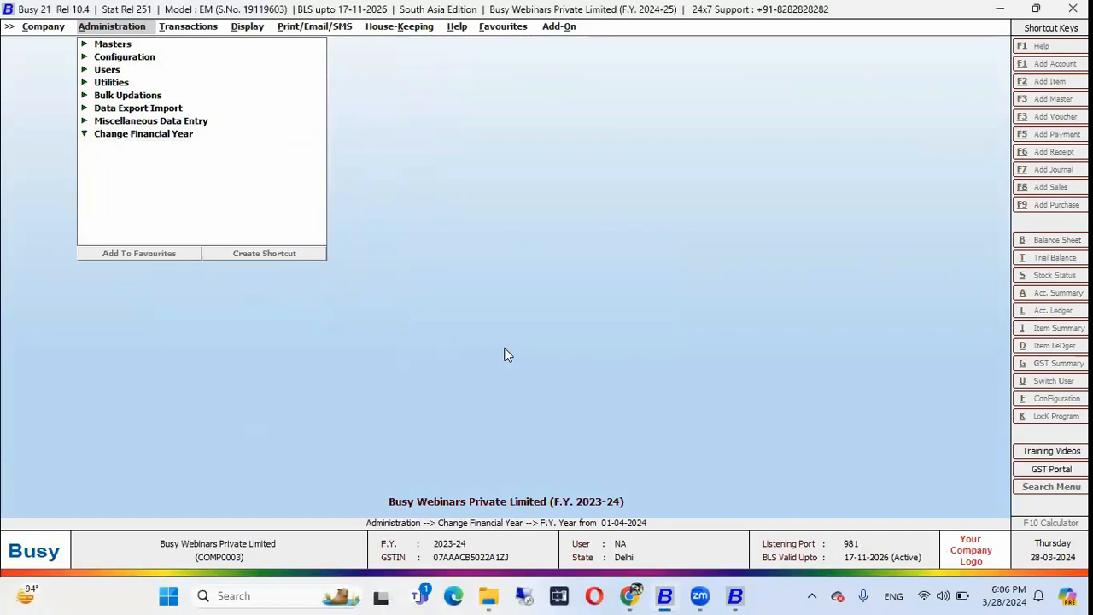
Generate the F.Y. 2024-25 balance sheet as at 01-04-2024 and go to its Assets side
{"action": "key", "text": "Right"}
{"action": "key", "text": "Right"}
{"action": "key", "text": "Right"}
{"action": "key", "text": "Right"}
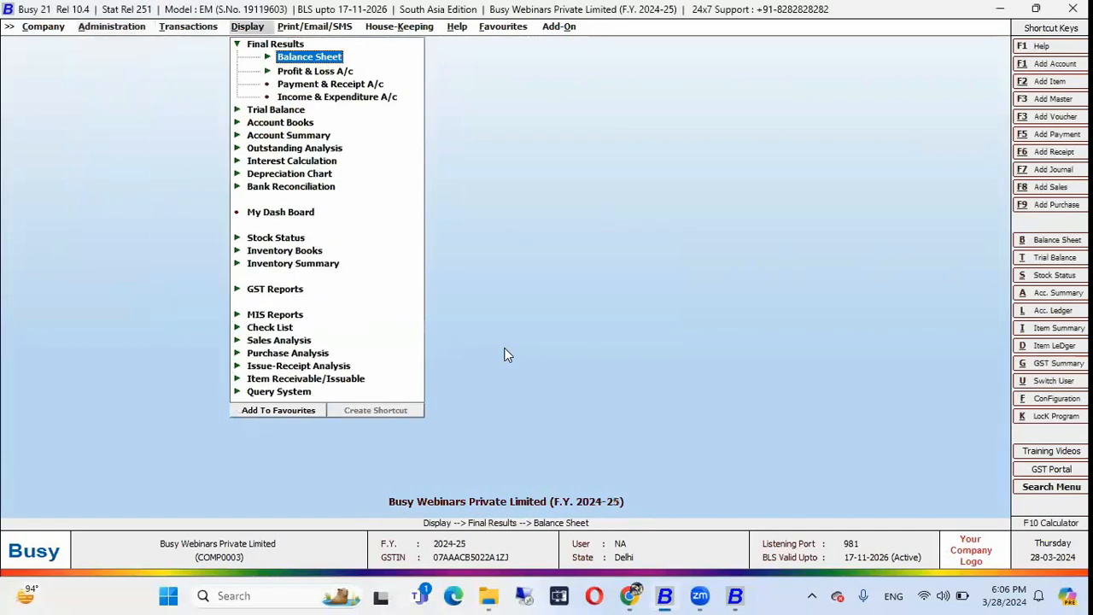
{"action": "key", "text": "Return"}
{"action": "key", "text": "Return"}
{"action": "key", "text": "Return"}
{"action": "key", "text": "Return"}
{"action": "key", "text": "F2"}
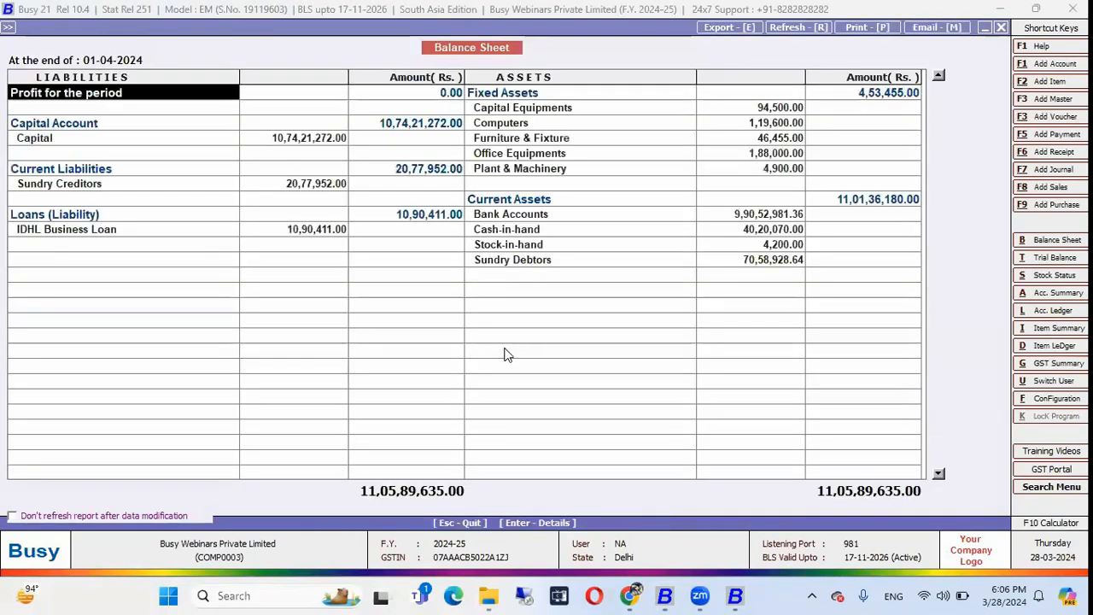
{"action": "key", "text": "Right"}
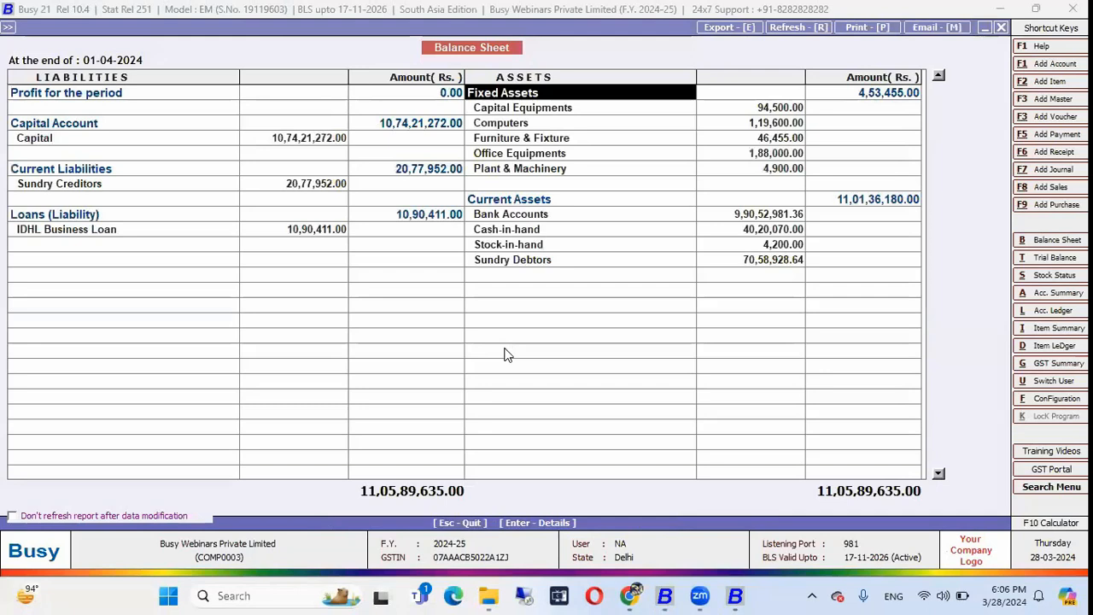
Drill down from Furniture & Fixture in the balance sheet to its April 2024 account ledger, and close the reports
{"action": "key", "text": "Down"}
{"action": "key", "text": "Left"}
{"action": "key", "text": "Down"}
{"action": "key", "text": "Down"}
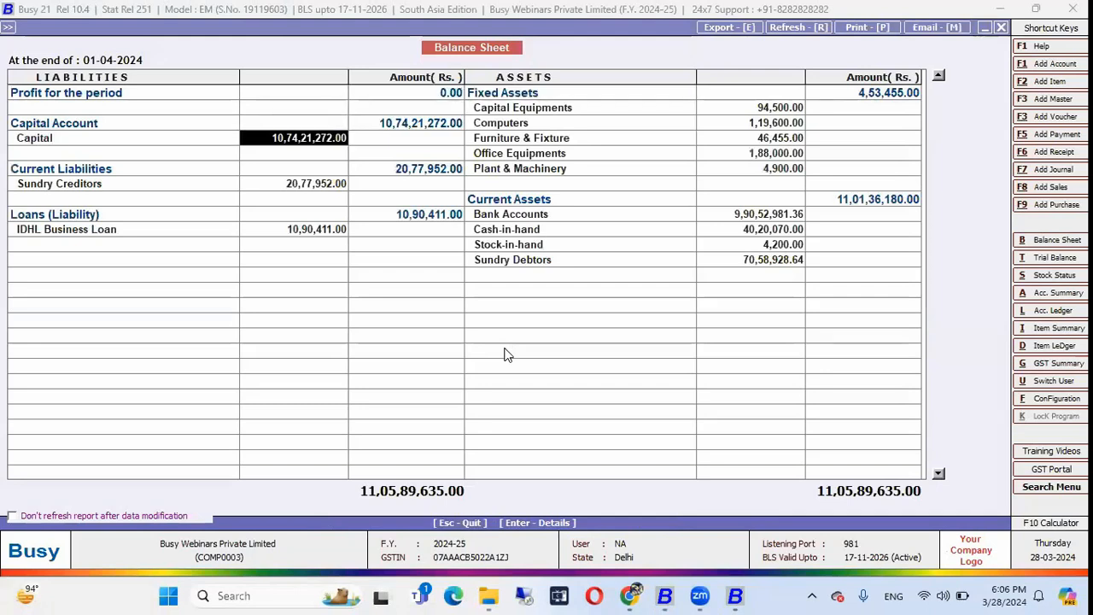
{"action": "key", "text": "Right"}
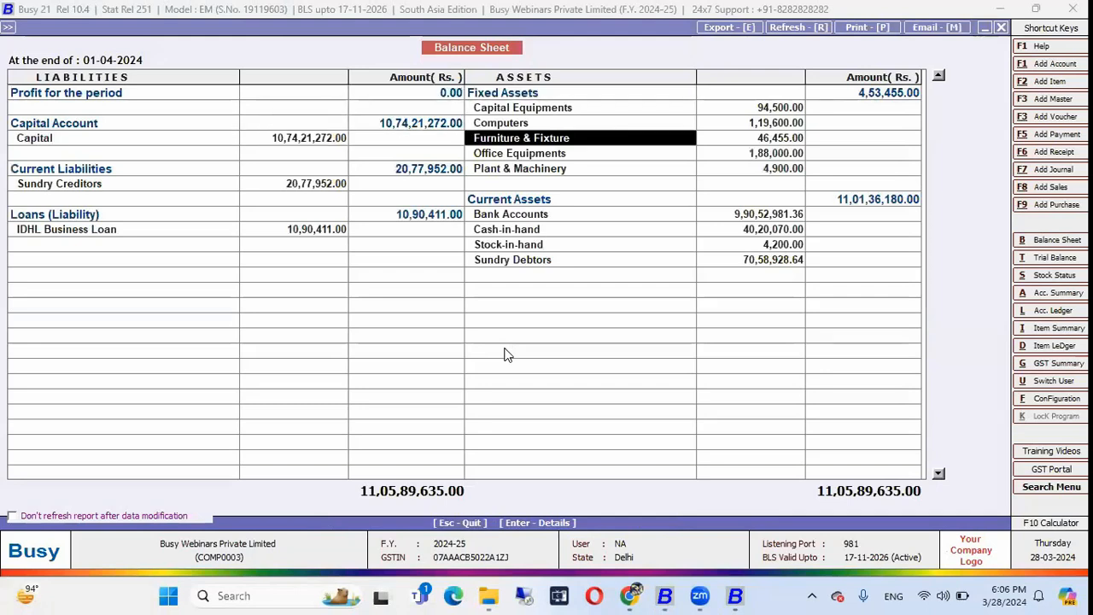
{"action": "key", "text": "Return"}
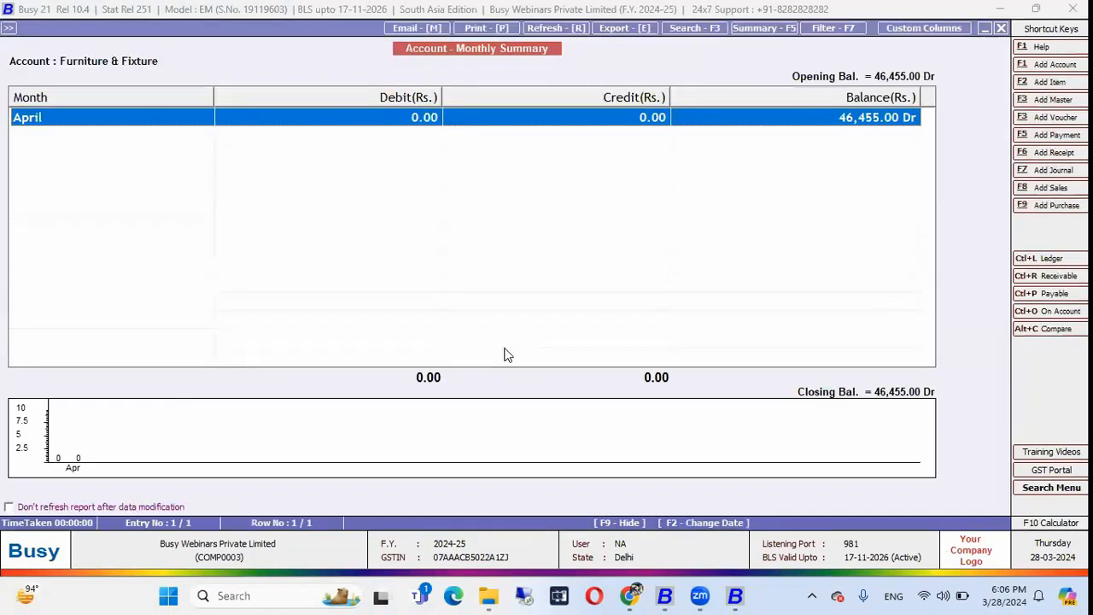
{"action": "key", "text": "Return"}
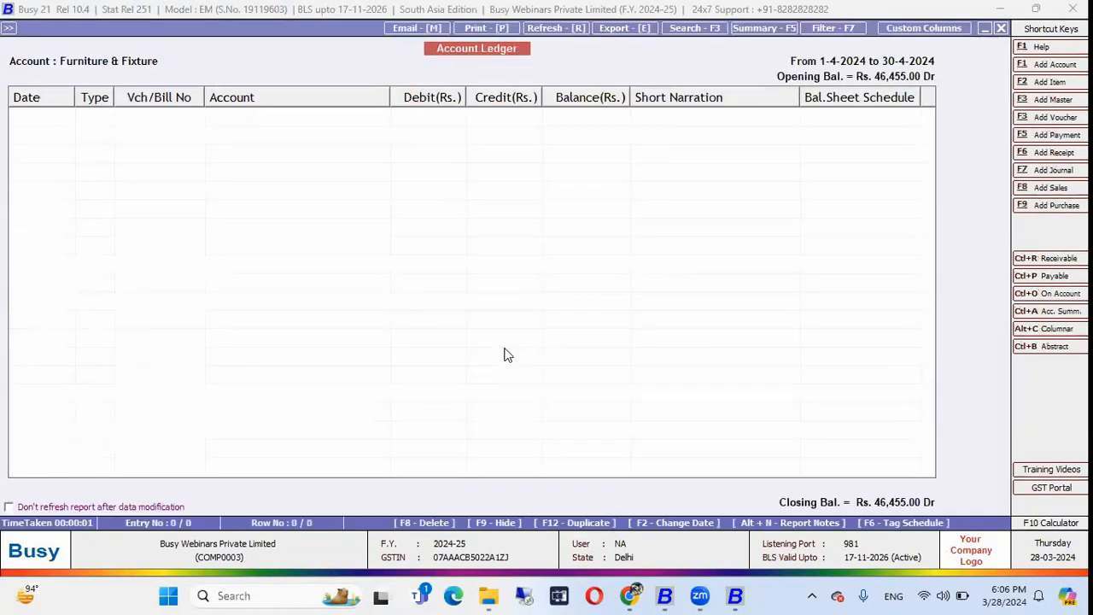
{"action": "key", "text": "Escape"}
{"action": "key", "text": "Escape"}
{"action": "key", "text": "Escape"}
{"action": "key", "text": "Escape"}
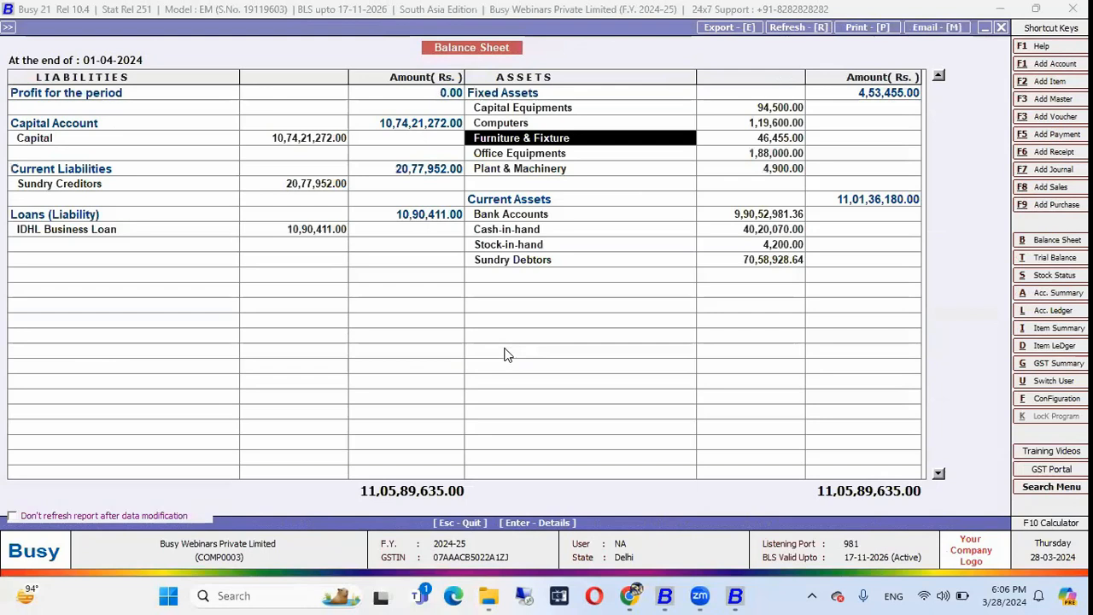
Open the Computers account master for modification in F.Y. 2024-25
{"action": "key", "text": "Left"}
{"action": "key", "text": "Up"}
{"action": "key", "text": "Up"}
{"action": "key", "text": "Up"}
{"action": "key", "text": "Up"}
{"action": "key", "text": "Up"}
{"action": "key", "text": "Up"}
{"action": "key", "text": "Up"}
{"action": "key", "text": "Up"}
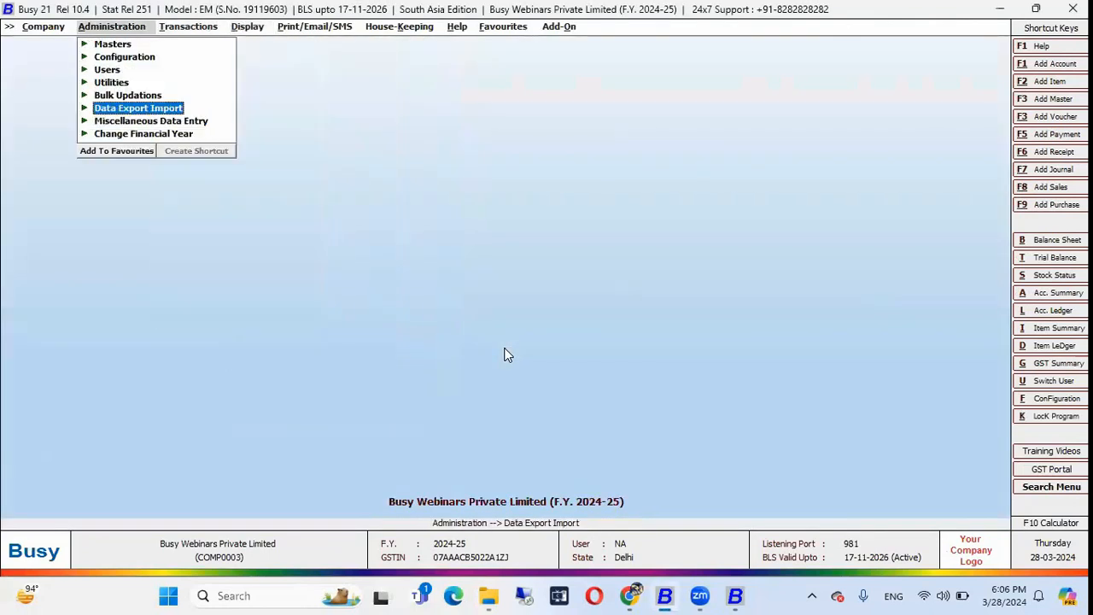
{"action": "key", "text": "Return"}
{"action": "key", "text": "Return"}
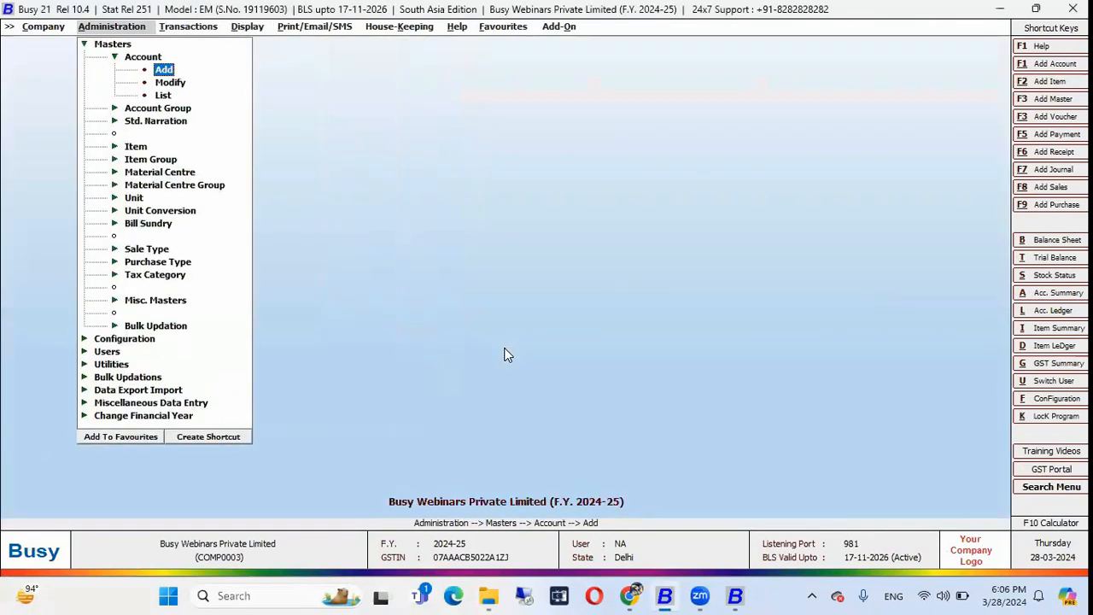
{"action": "key", "text": "Down"}
{"action": "key", "text": "Return"}
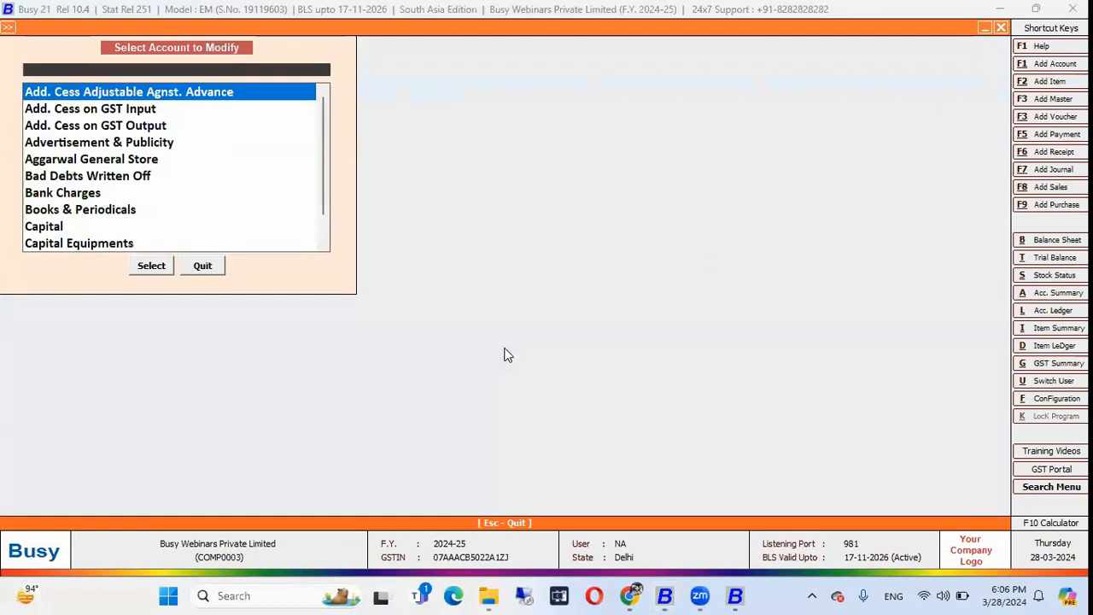
{"action": "type", "text": "com"}
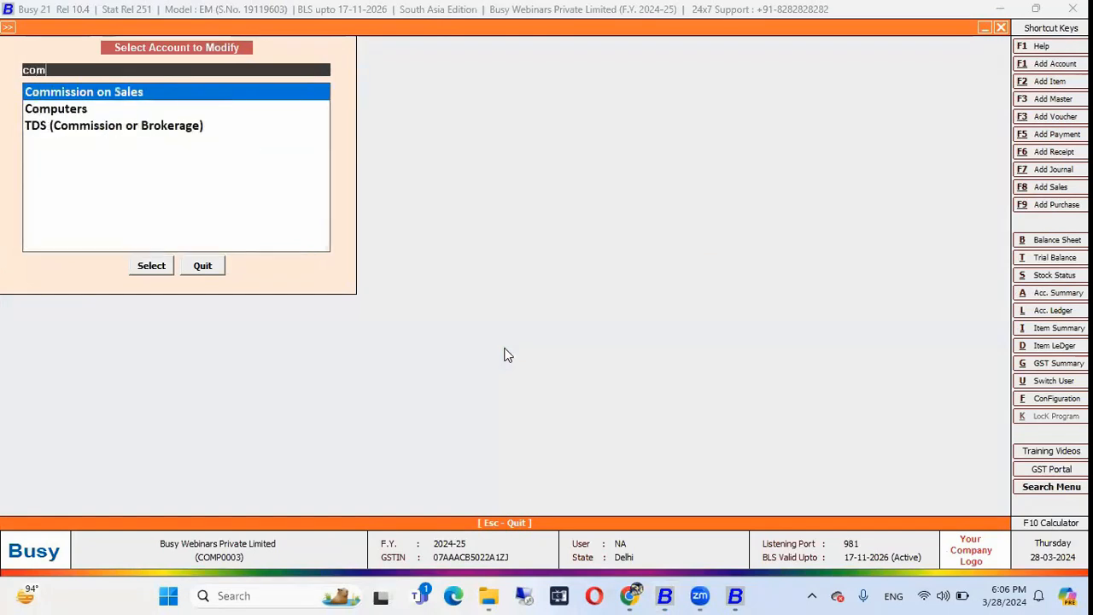
{"action": "key", "text": "Down"}
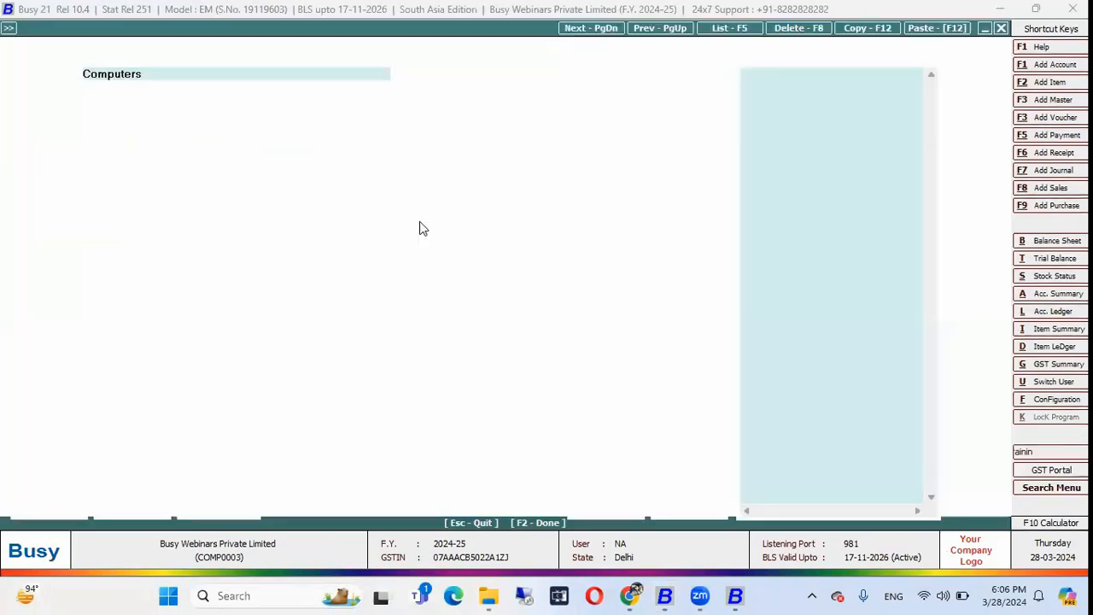
Try to clear the opening balance of the Computers account
{"action": "left_click", "coordinate": [196, 167]}
{"action": "double_click", "coordinate": [172, 169]}
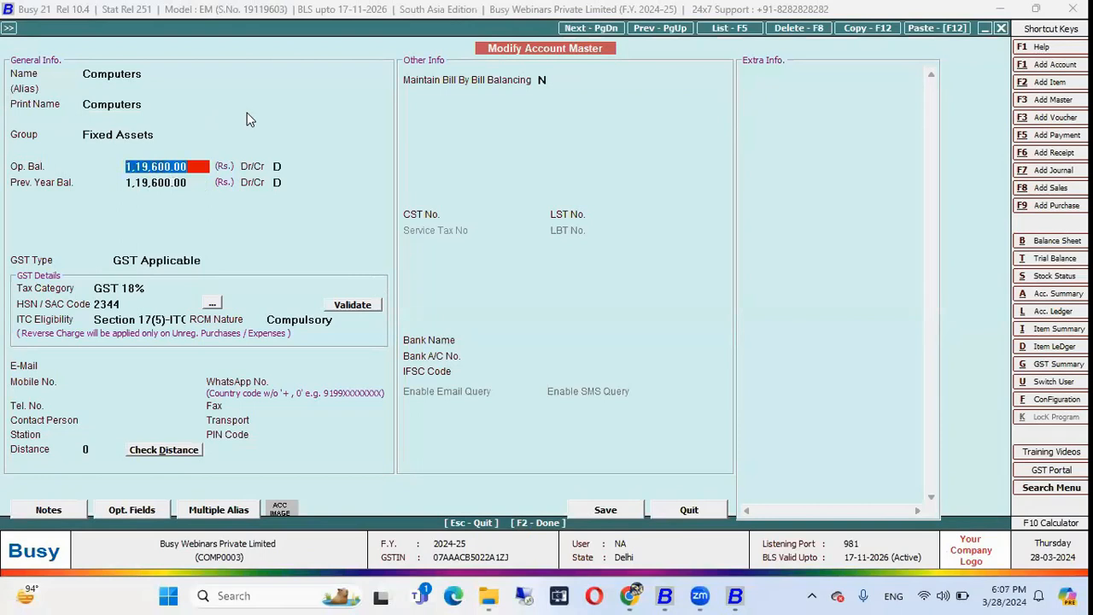
{"action": "key", "text": "BackSpace"}
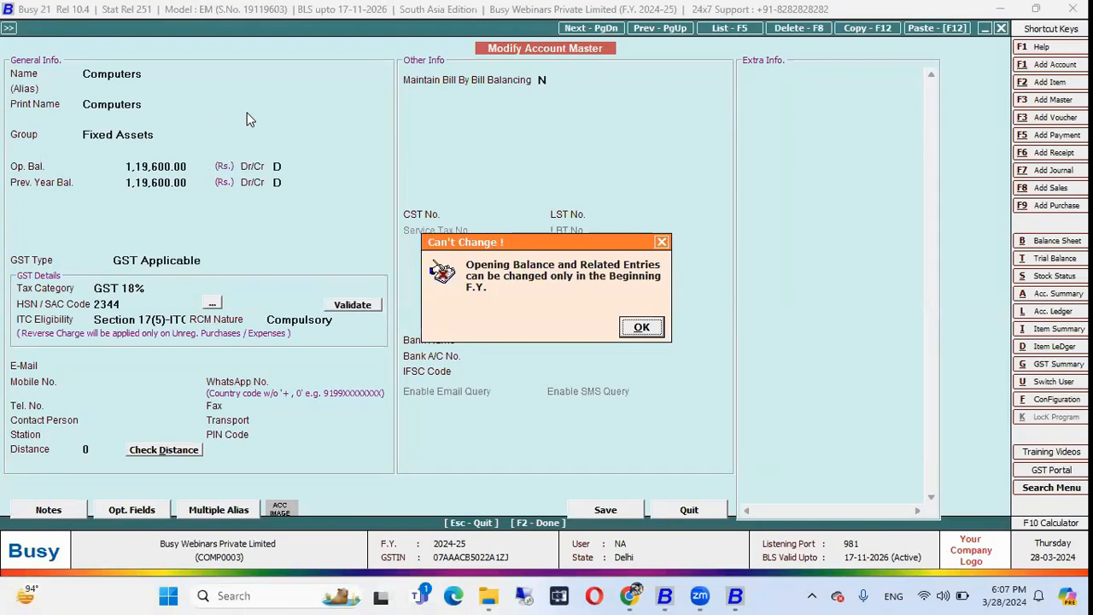
{"action": "key", "text": "Return"}
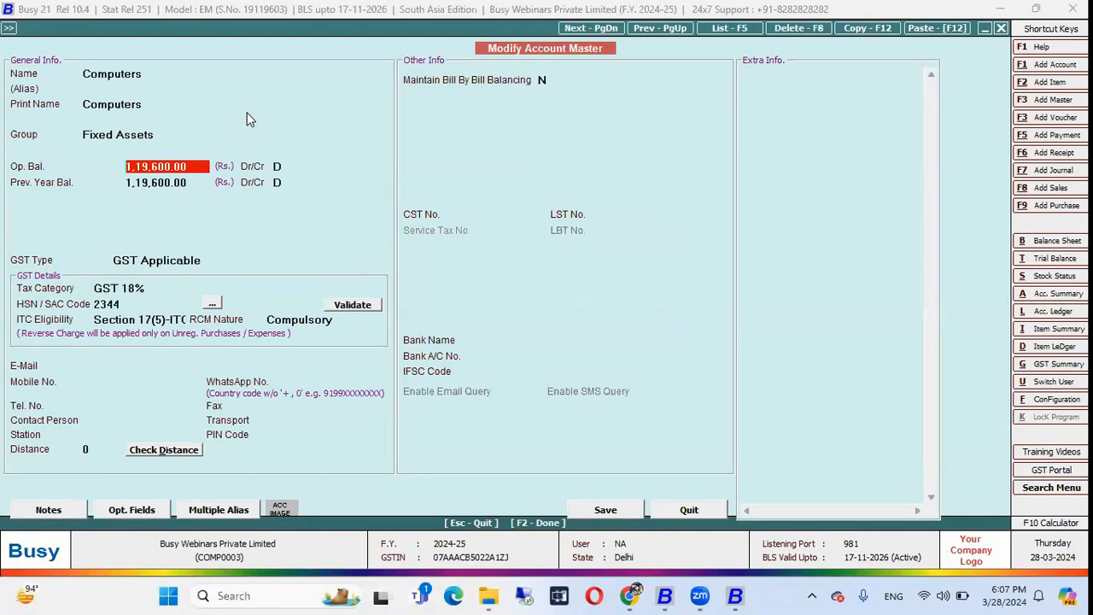
Leave the Computers account master without saving and reopen Busy Webinars Private Limited in F.Y. 2024-25
{"action": "key", "text": "Escape"}
{"action": "key", "text": "Escape"}
{"action": "key", "text": "Escape"}
{"action": "key", "text": "Escape"}
{"action": "key", "text": "Escape"}
{"action": "key", "text": "Return"}
{"action": "key", "text": "Return"}
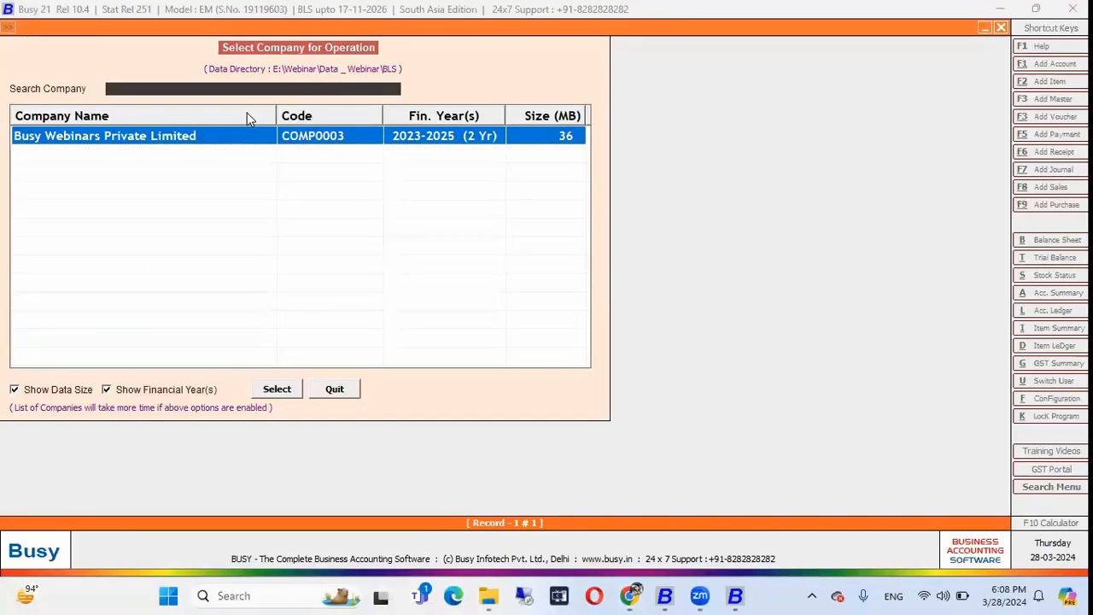
{"action": "key", "text": "Escape"}
{"action": "key", "text": "Return"}
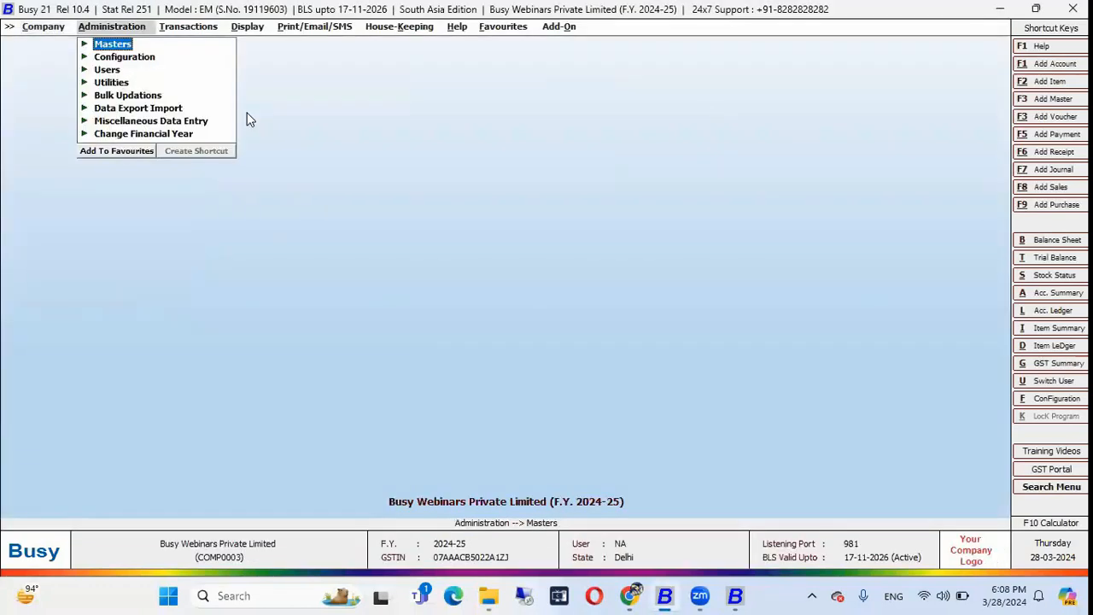
Open the options of the opening trial balance report for accounts mismatched from the previous year
{"action": "key", "text": "Right"}
{"action": "key", "text": "Right"}
{"action": "key", "text": "Right"}
{"action": "key", "text": "Down"}
{"action": "key", "text": "Down"}
{"action": "key", "text": "Down"}
{"action": "key", "text": "Down"}
{"action": "key", "text": "Right"}
{"action": "key", "text": "Down"}
{"action": "key", "text": "Down"}
{"action": "key", "text": "Down"}
{"action": "key", "text": "Down"}
{"action": "key", "text": "Down"}
{"action": "key", "text": "Down"}
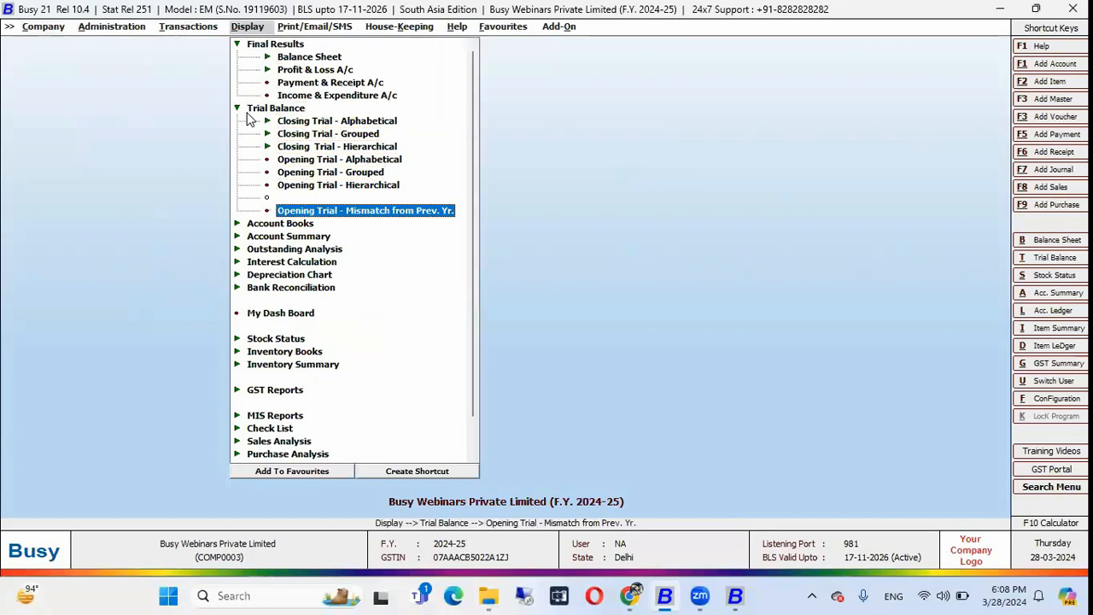
{"action": "key", "text": "Return"}
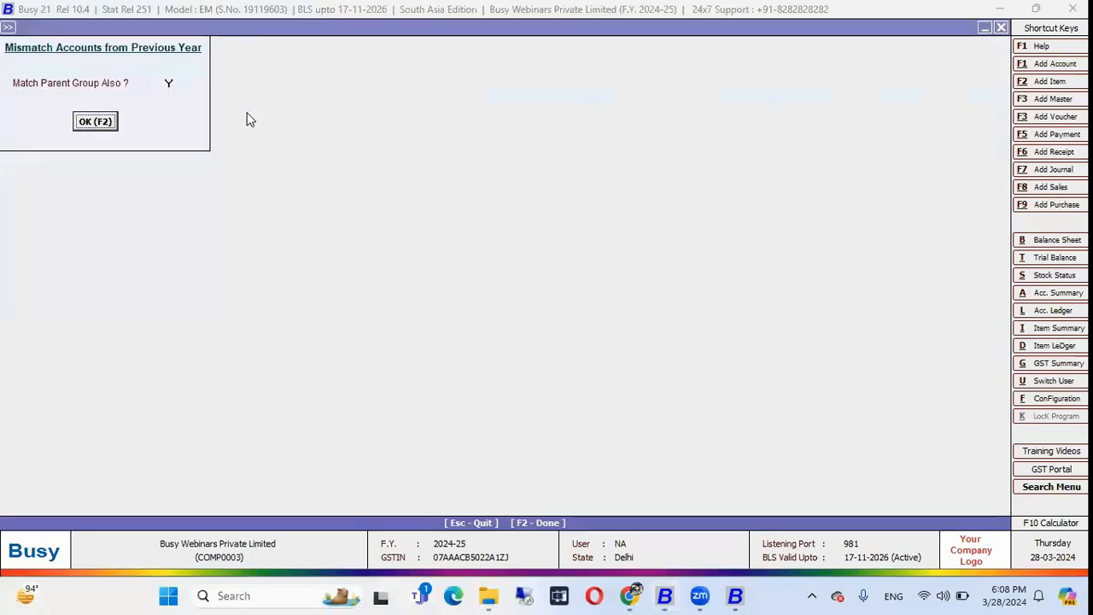
Generate the previous-year mismatch report with Match Parent Group Also at Y, check it for accounts, and close it
{"action": "key", "text": "F2"}
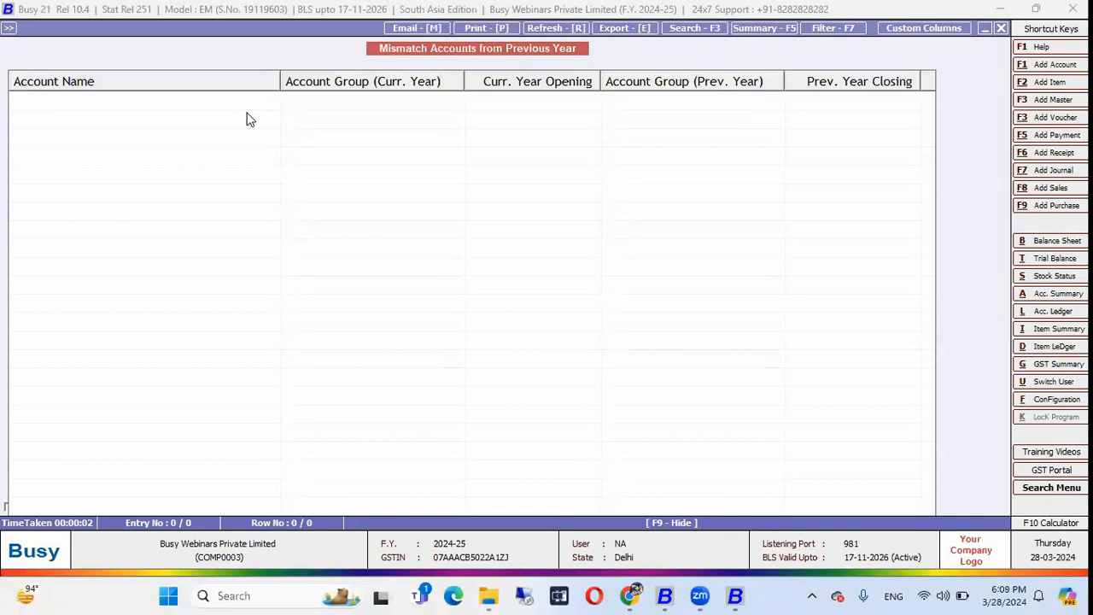
{"action": "key", "text": "Escape"}
{"action": "key", "text": "Escape"}
{"action": "key", "text": "Escape"}
{"action": "key", "text": "Escape"}
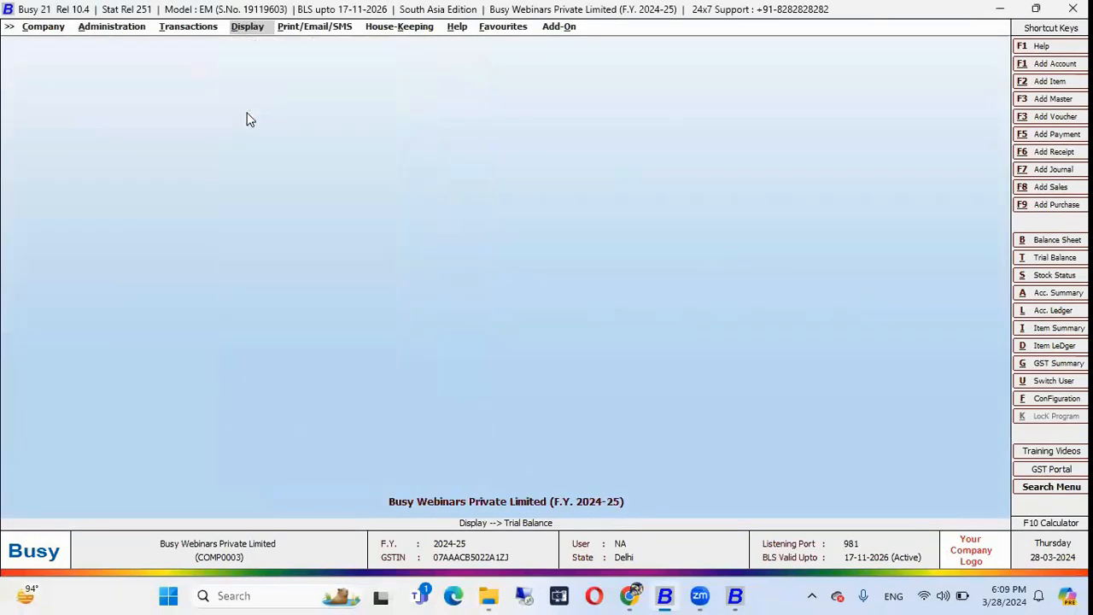